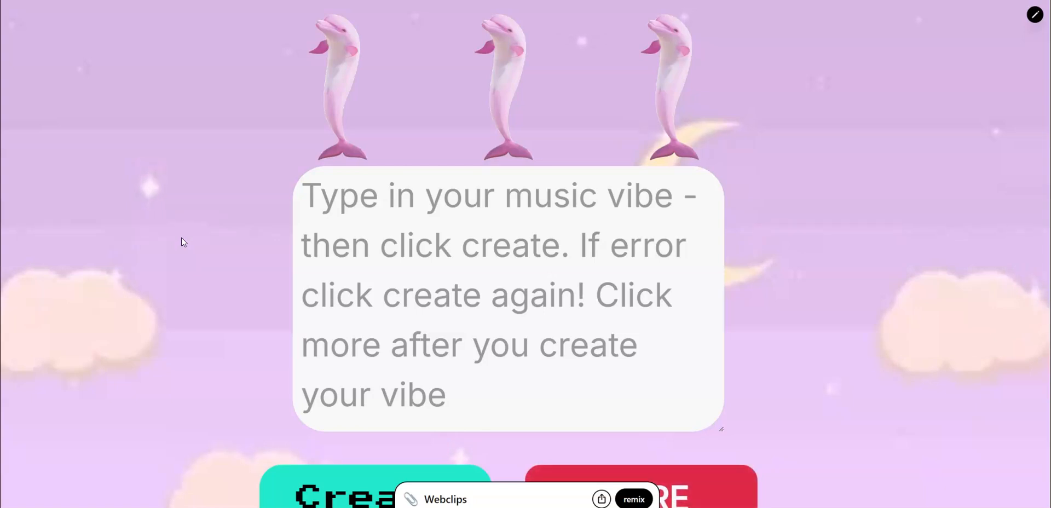
pyautogui.scroll(-4, 256, 268)
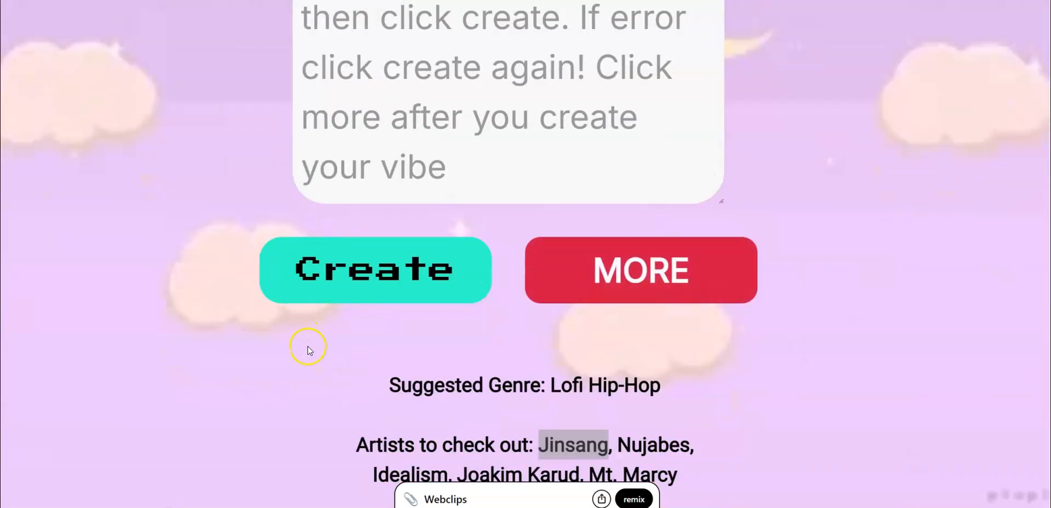
pyautogui.scroll(4, 285, 295)
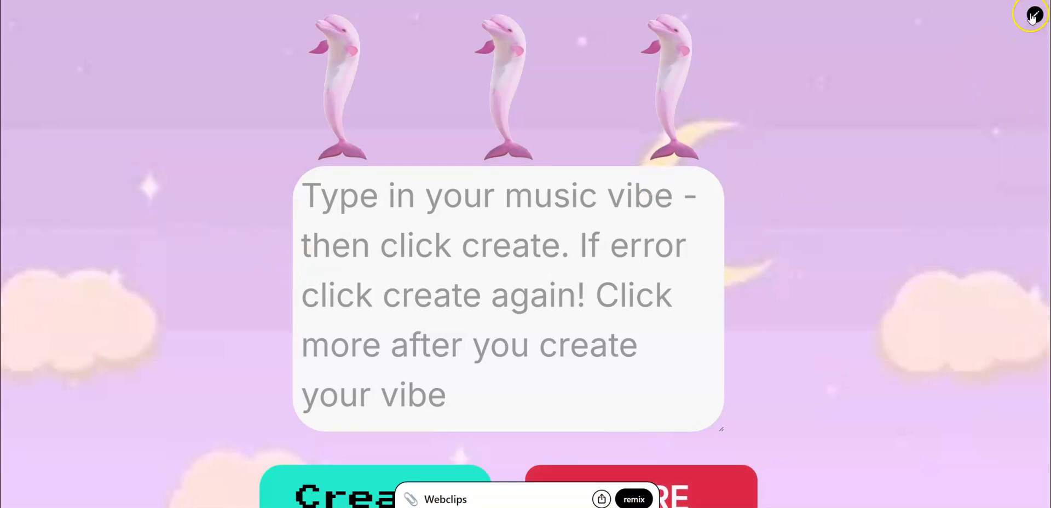
pyautogui.scroll(-2, 640, 198)
pyautogui.scroll(2, 635, 206)
# Step: Enter "futuristic cyberpunk vibe" as the music vibe and create suggestions for it
pyautogui.scroll(-3, 482, 191)
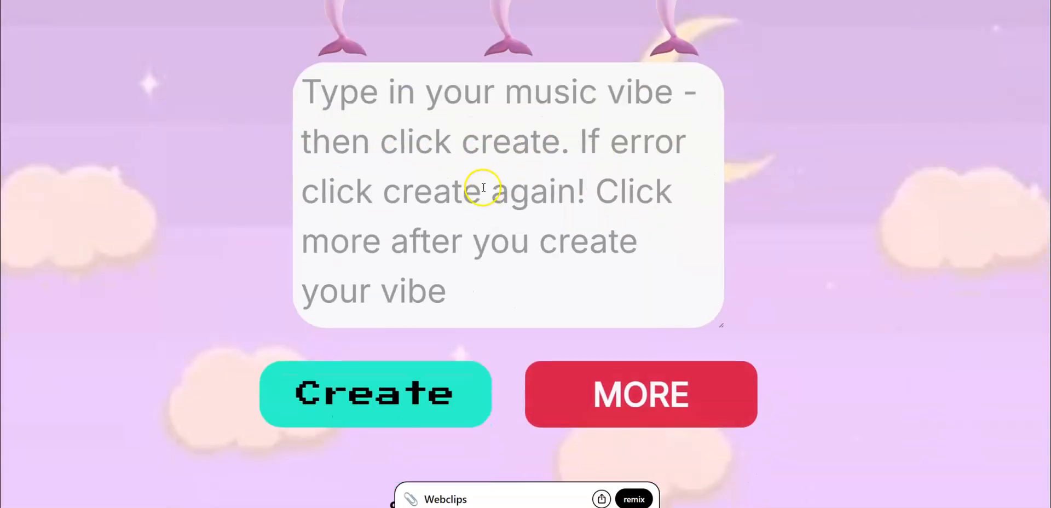
pyautogui.click(480, 120)
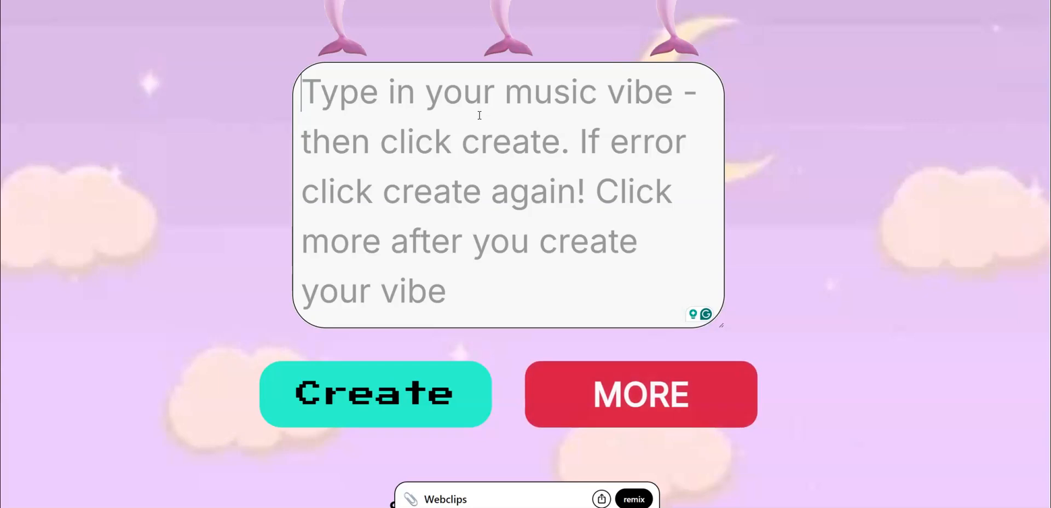
pyautogui.write('fut')
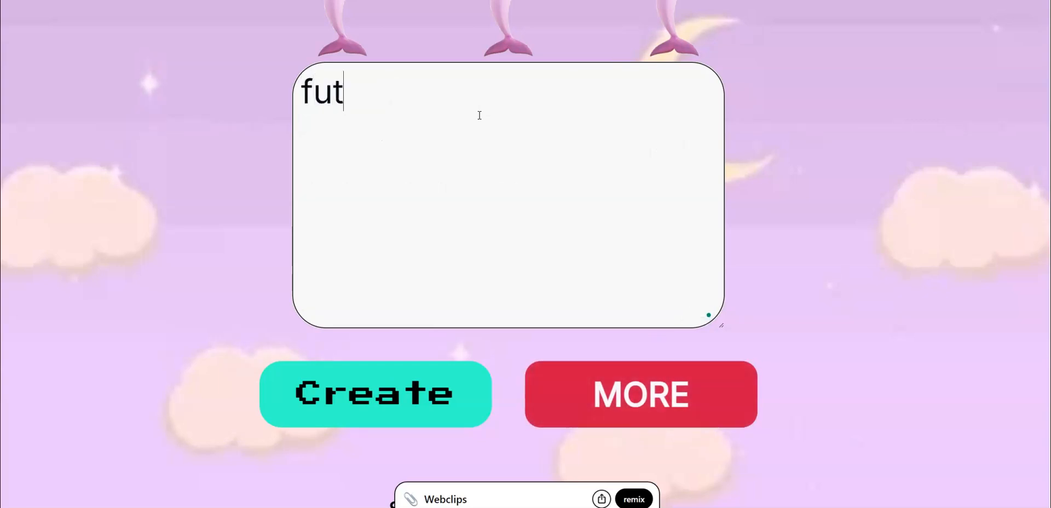
pyautogui.write('uristic ')
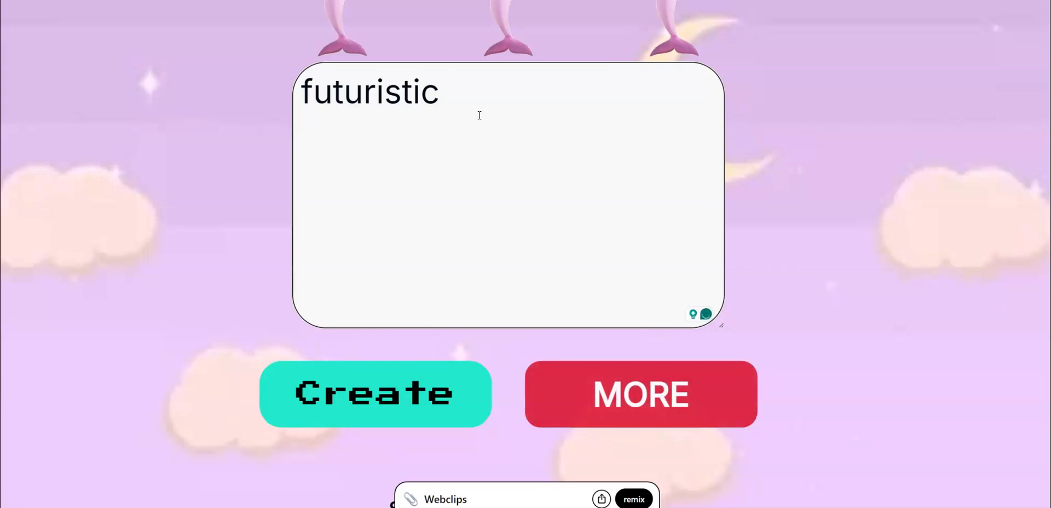
pyautogui.write('cyberpunk')
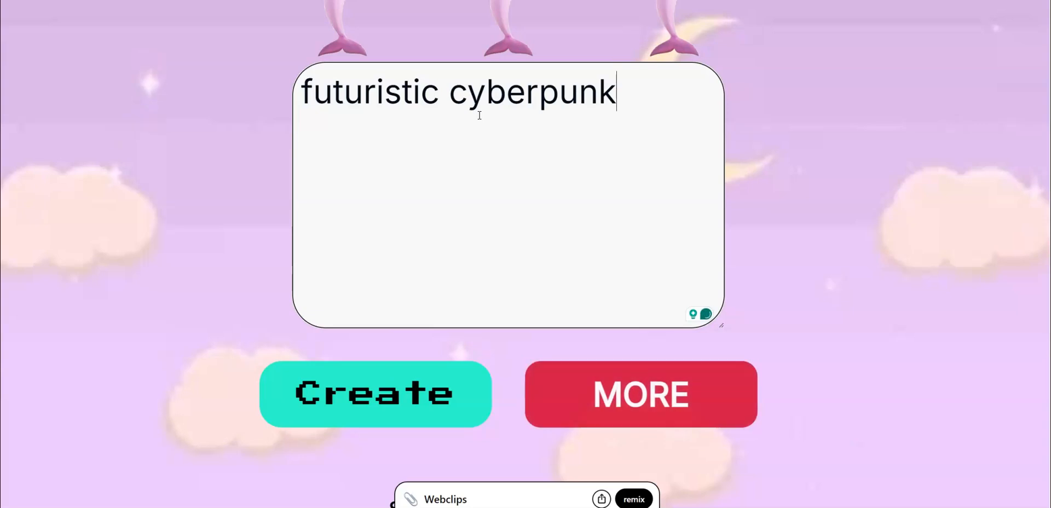
pyautogui.write(' vibe')
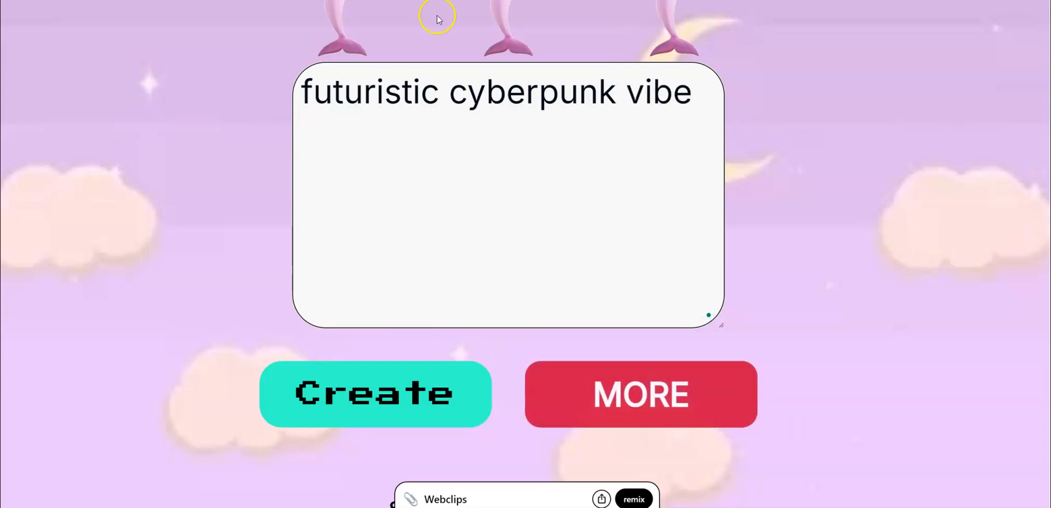
pyautogui.click(417, 393)
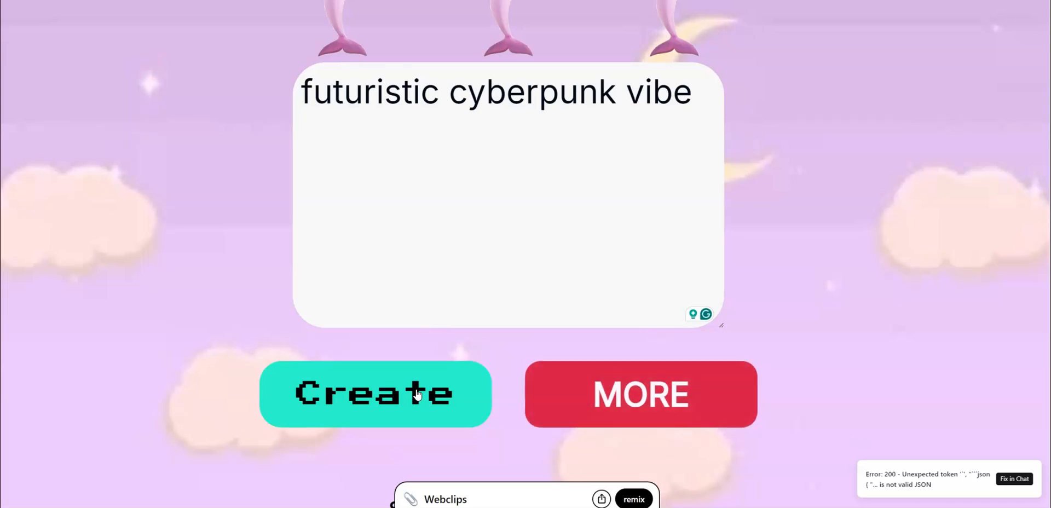
# Step: Retry creating the music suggestions for the "futuristic cyberpunk vibe" prompt several times
pyautogui.click(364, 404)
pyautogui.click(372, 404)
pyautogui.click(373, 403)
pyautogui.click(373, 402)
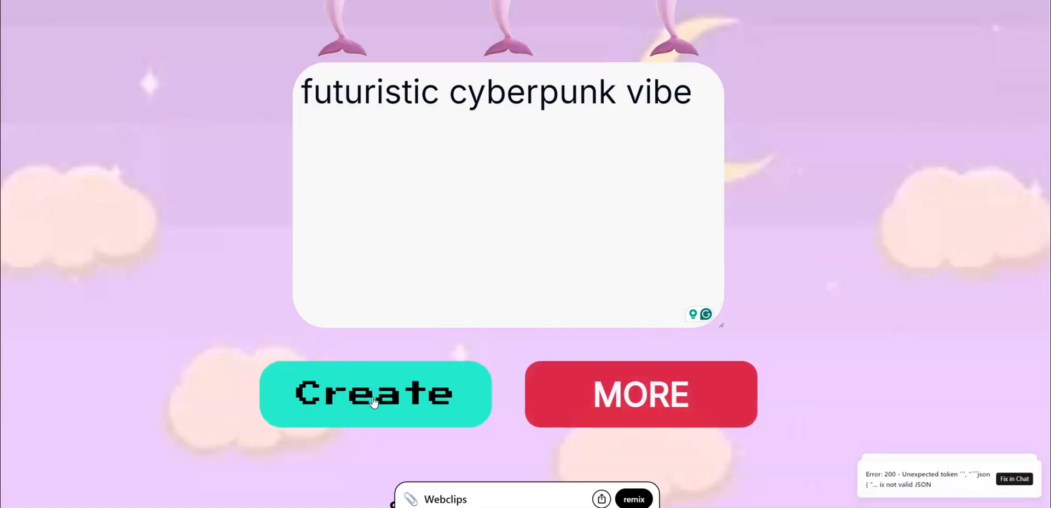
pyautogui.click(373, 402)
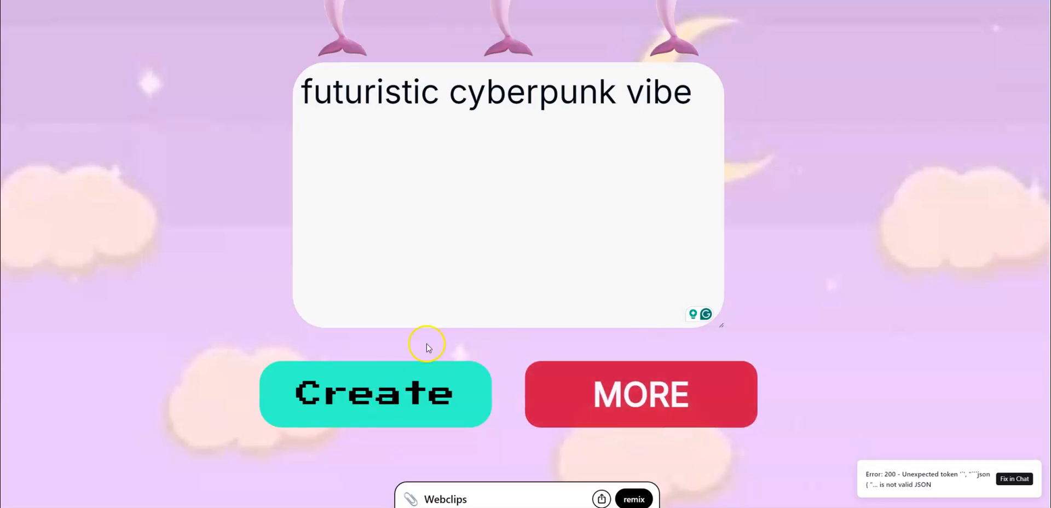
pyautogui.scroll(-2, 427, 346)
pyautogui.click(412, 279)
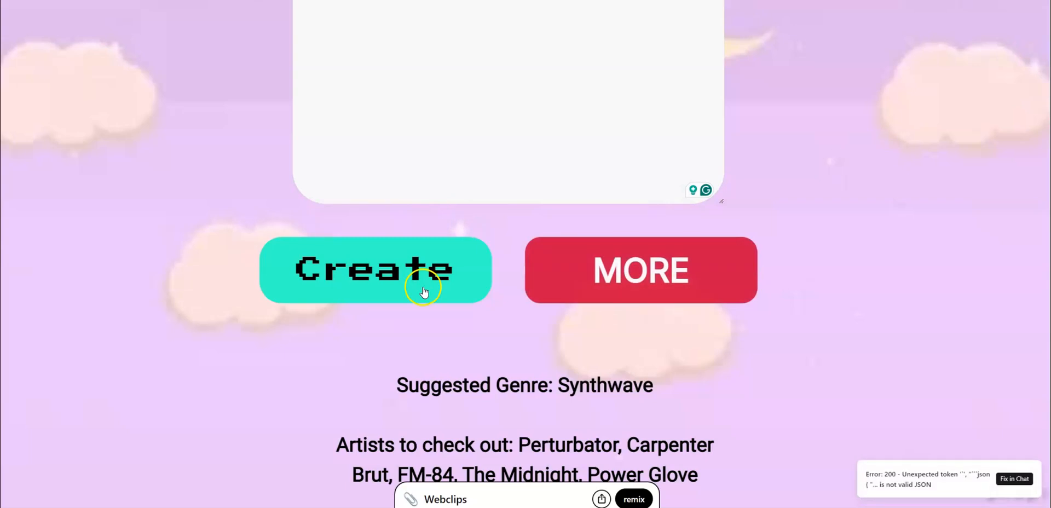
pyautogui.click(421, 268)
# Step: Replace the music vibe with "cyberpunk" and create new genre and artist suggestions
pyautogui.scroll(4, 434, 291)
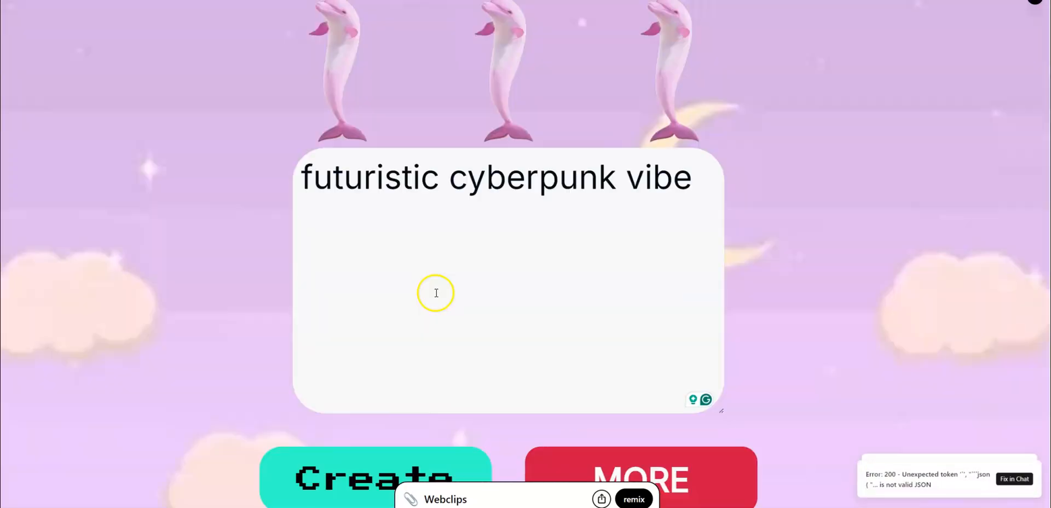
pyautogui.tripleClick(490, 186)
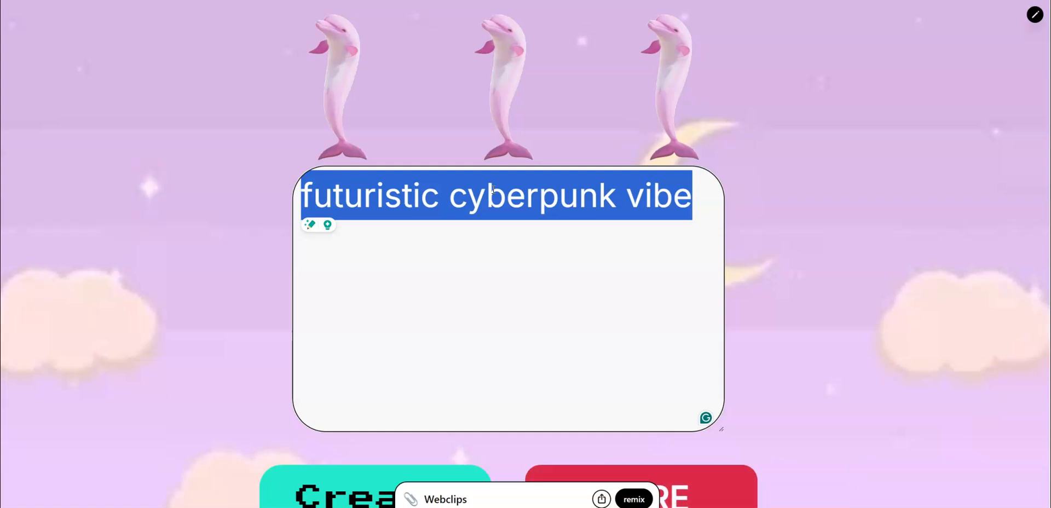
pyautogui.write('ct')
pyautogui.press('BackSpace')
pyautogui.write('yberpunk')
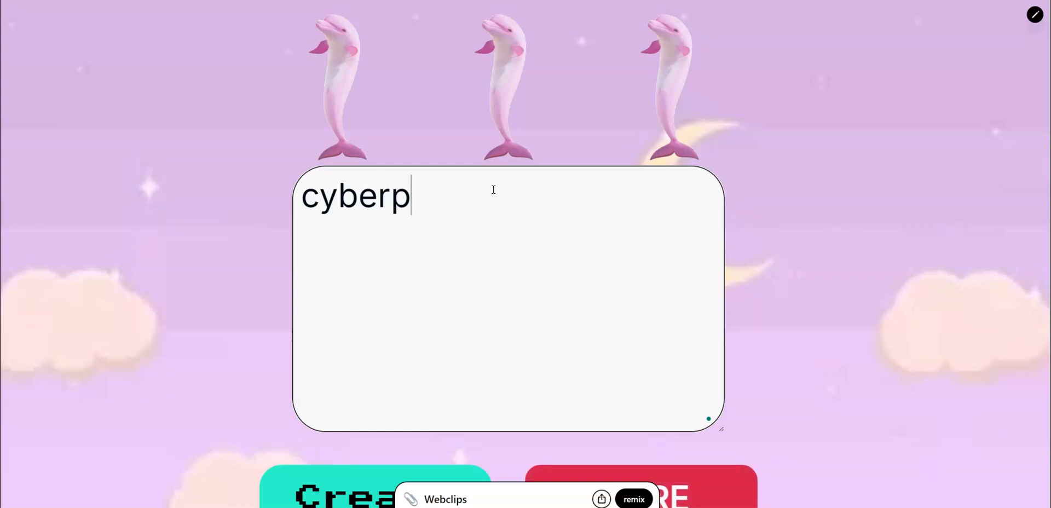
pyautogui.press('Return')
pyautogui.scroll(-4, 416, 279)
pyautogui.click(363, 293)
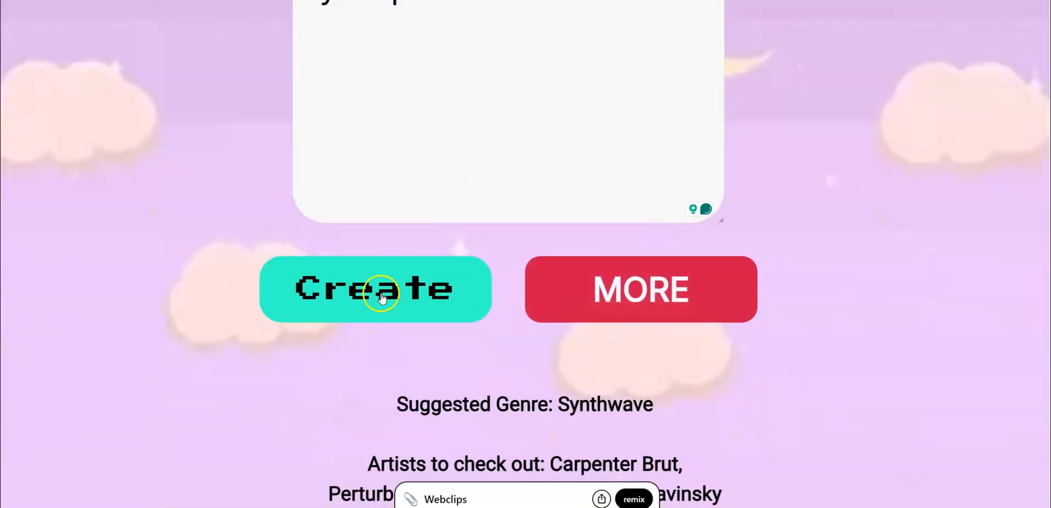
pyautogui.scroll(4, 418, 293)
pyautogui.scroll(-4, 429, 286)
# Step: Extend the music vibe text to read "cyberpunk futuristic city mercenary"
pyautogui.scroll(4, 438, 284)
pyautogui.click(519, 212)
pyautogui.write('futyu')
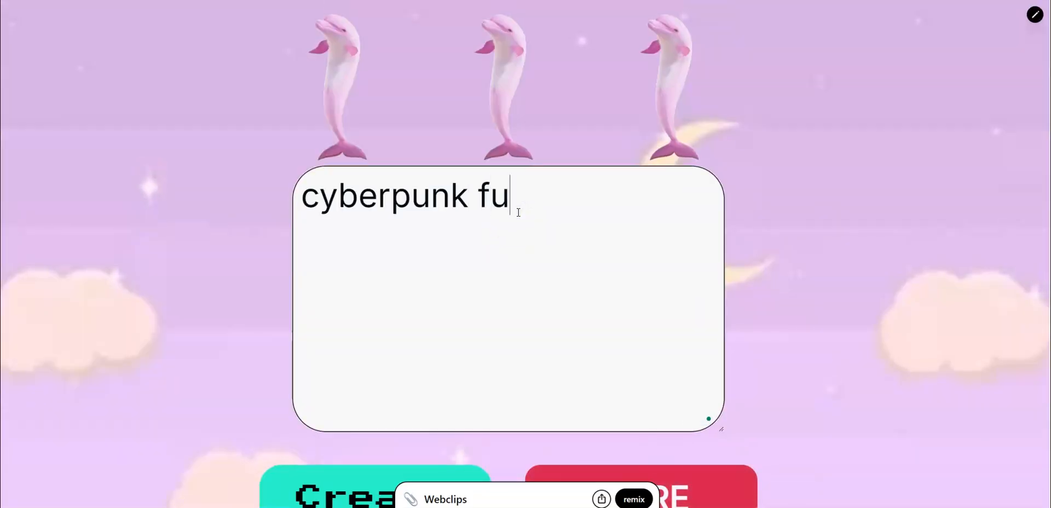
pyautogui.press('BackSpace')
pyautogui.press('BackSpace')
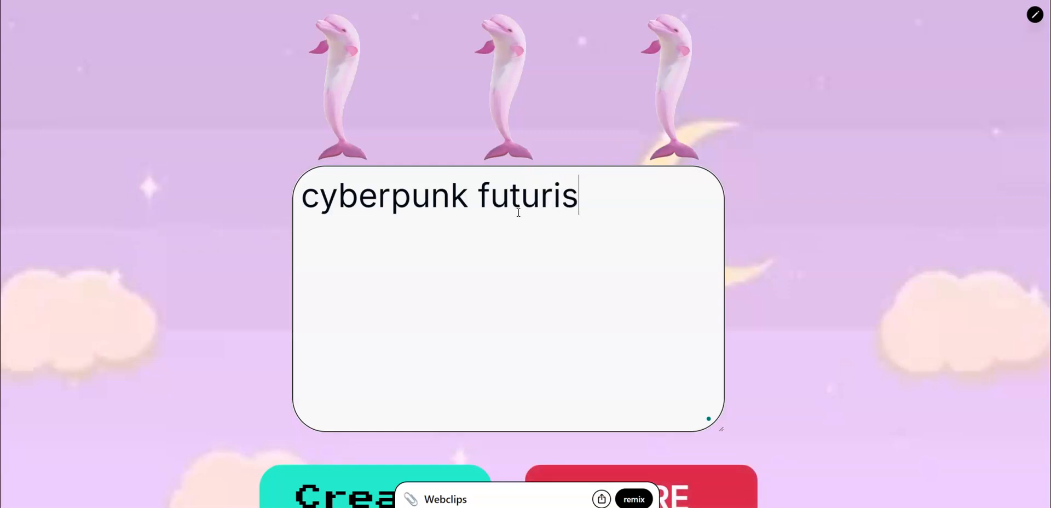
pyautogui.write('uristic city')
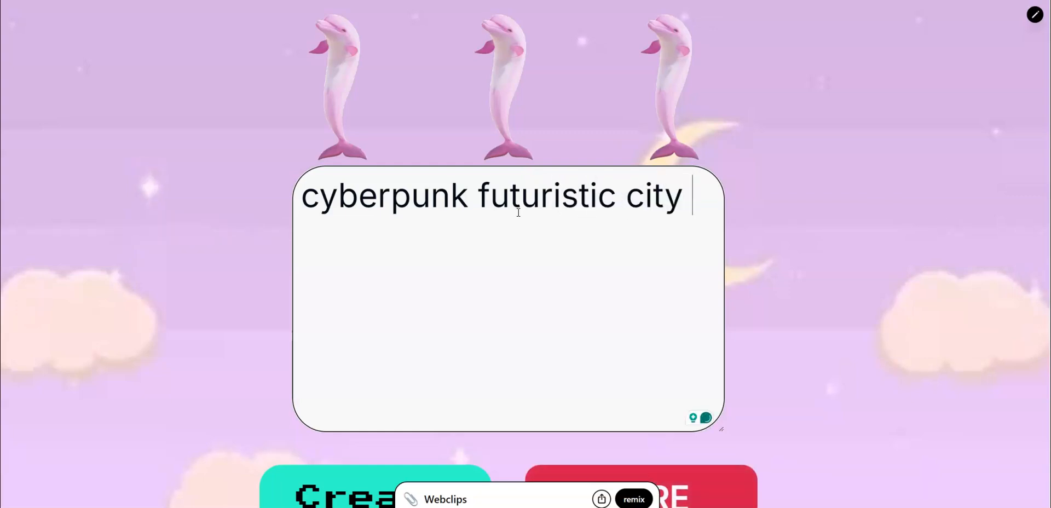
pyautogui.write(' me')
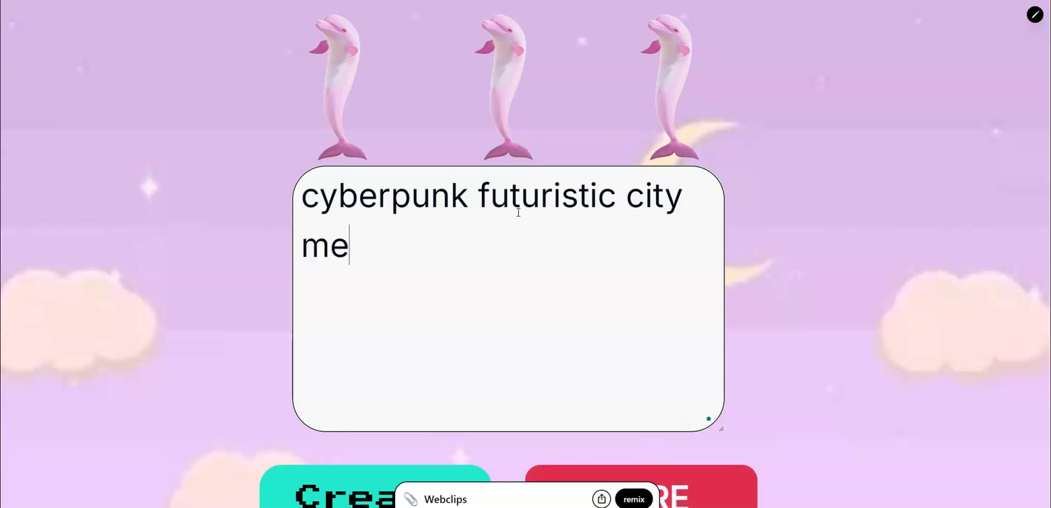
pyautogui.write('rcern')
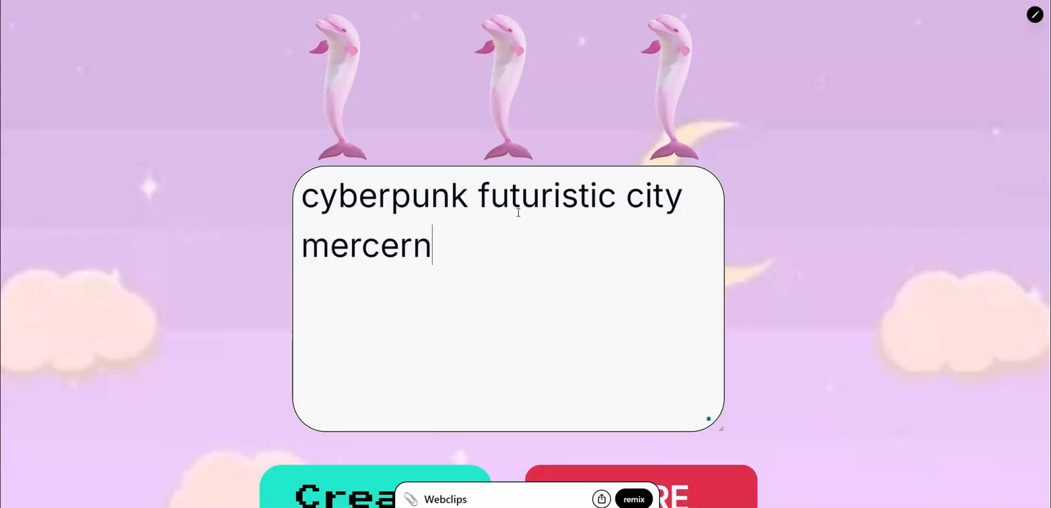
pyautogui.press('BackSpace')
pyautogui.press('BackSpace')
pyautogui.write('nary')
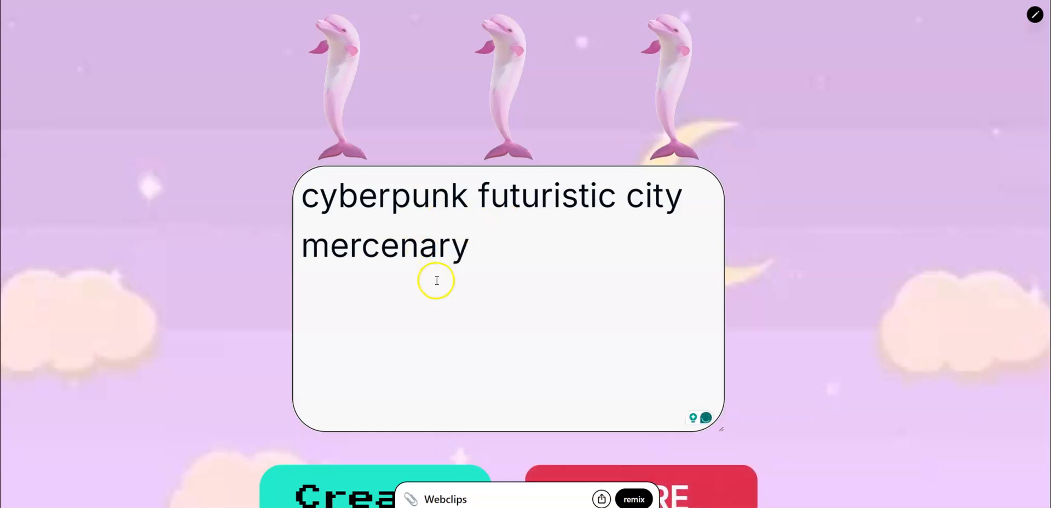
# Step: Create genre and artist suggestions for the extended music vibe and review them against the prompt
pyautogui.scroll(-4, 432, 281)
pyautogui.click(397, 279)
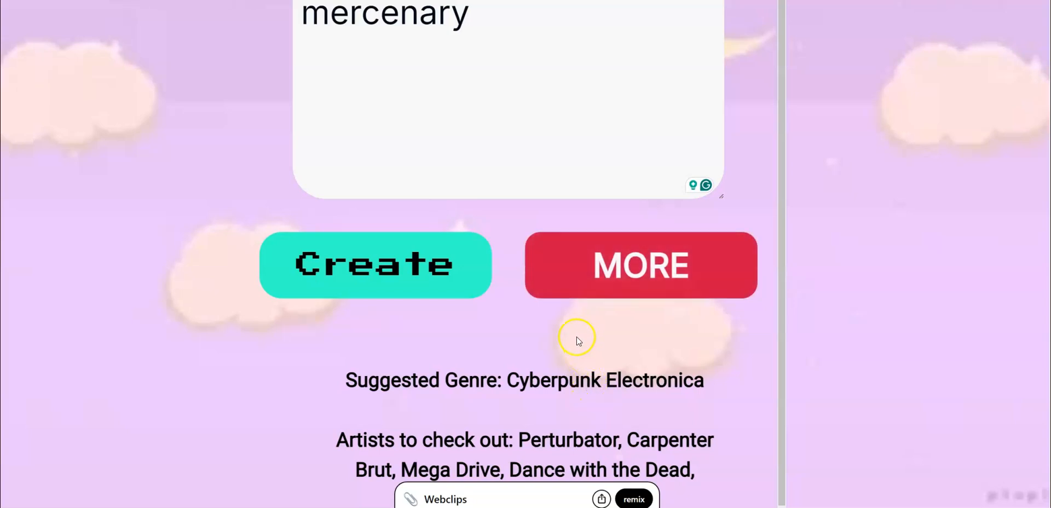
pyautogui.scroll(3, 493, 237)
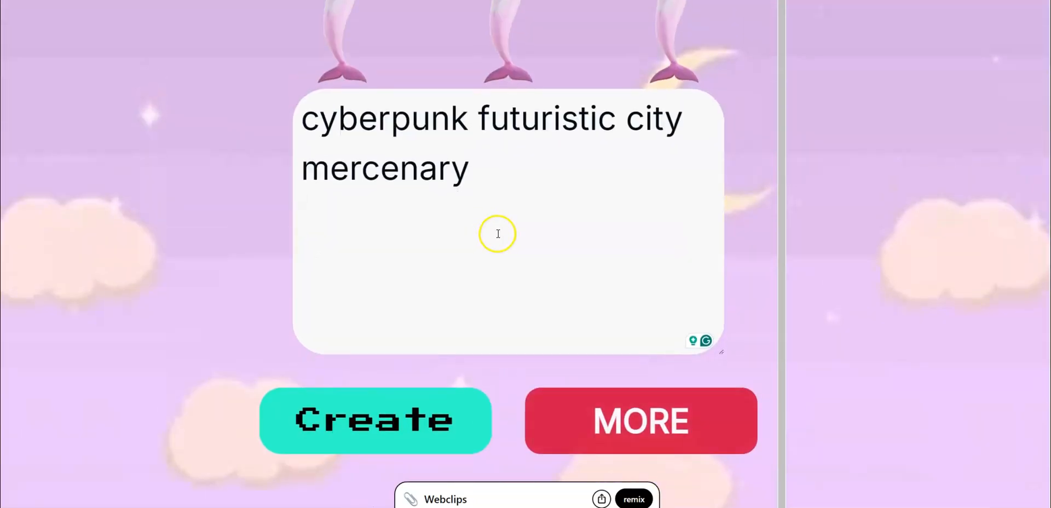
pyautogui.scroll(-3, 498, 235)
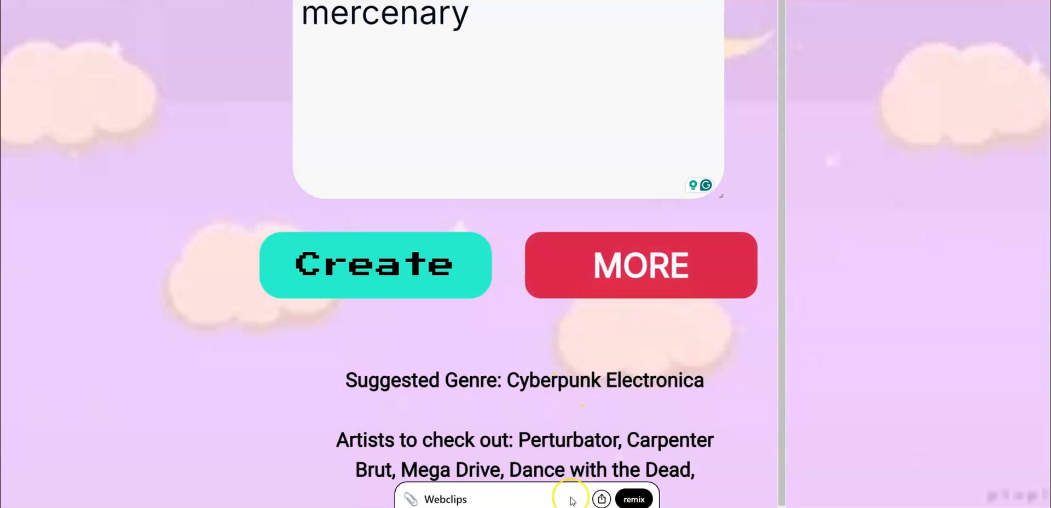
# Step: Copy the artist name "Mega Drive" from the suggestions and search the web for it in another browser tab
pyautogui.moveTo(408, 470); pyautogui.dragTo(485, 488)
pyautogui.hotkey('ctrl', 'c')
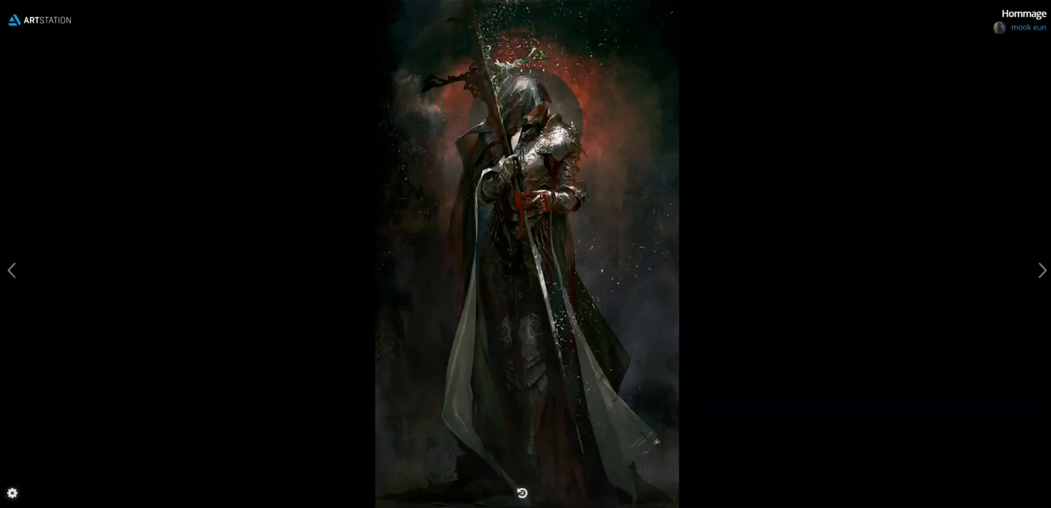
pyautogui.click(351, 0)
pyautogui.hotkey('ctrl', 'v')
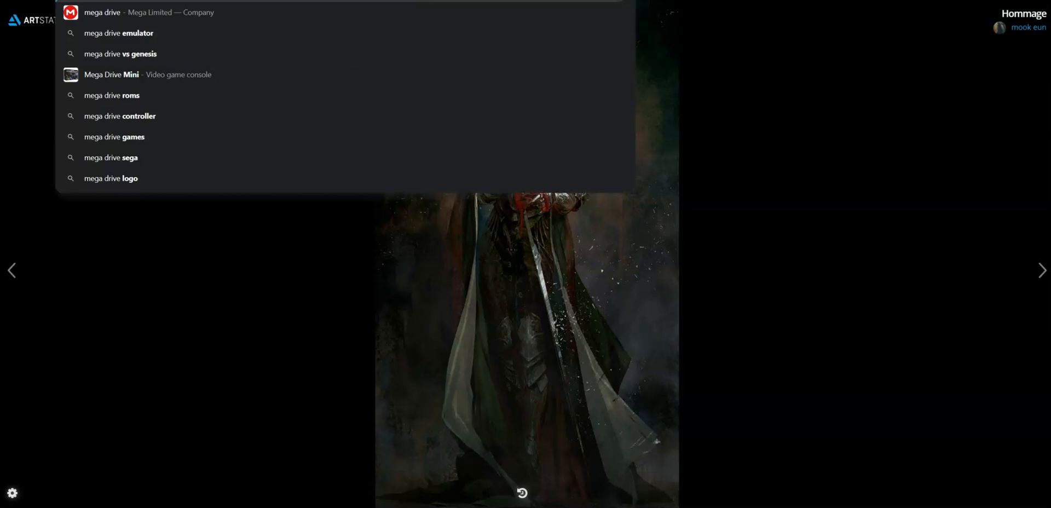
pyautogui.press('Return')
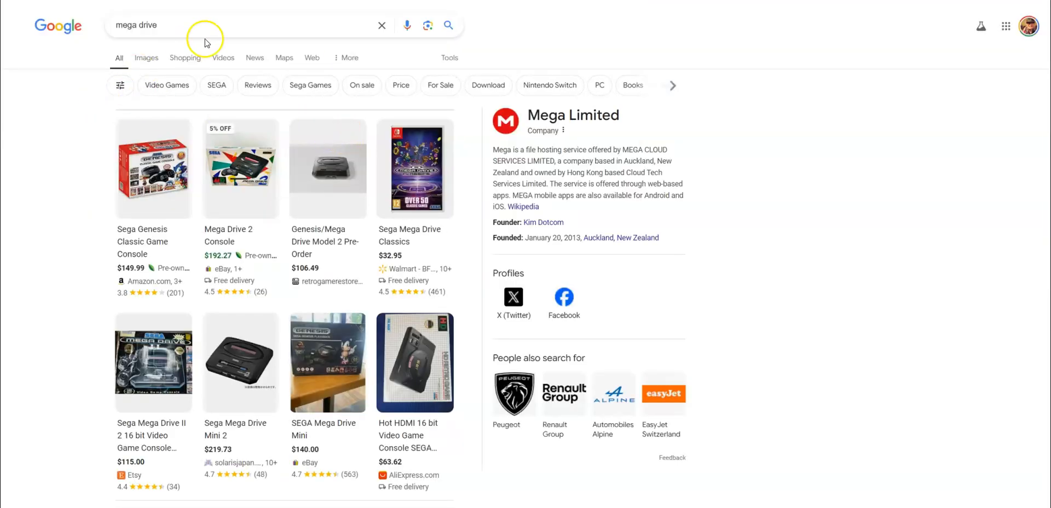
# Step: Refine the Google search to "mega drive music"
pyautogui.click(217, 26)
pyautogui.write('m')
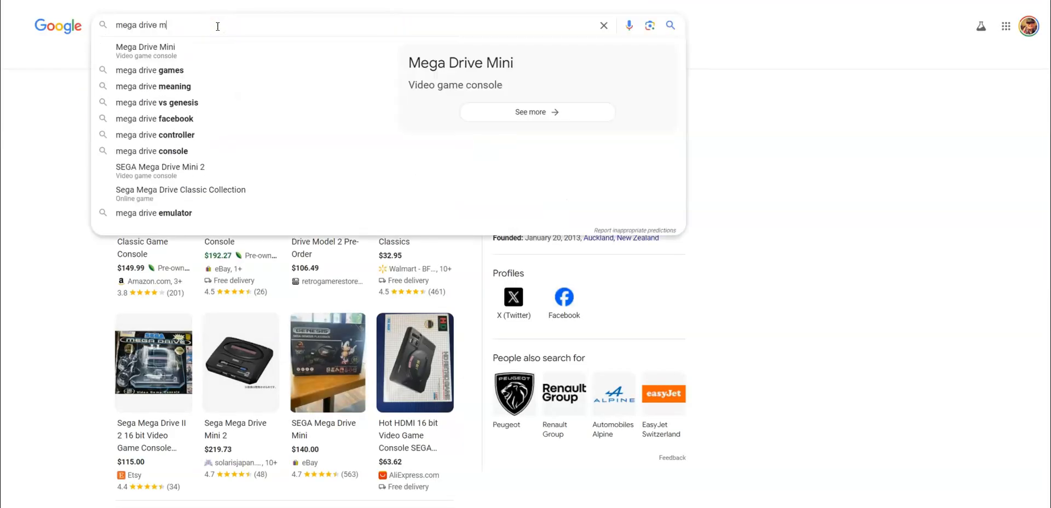
pyautogui.write('usic')
pyautogui.press('Return')
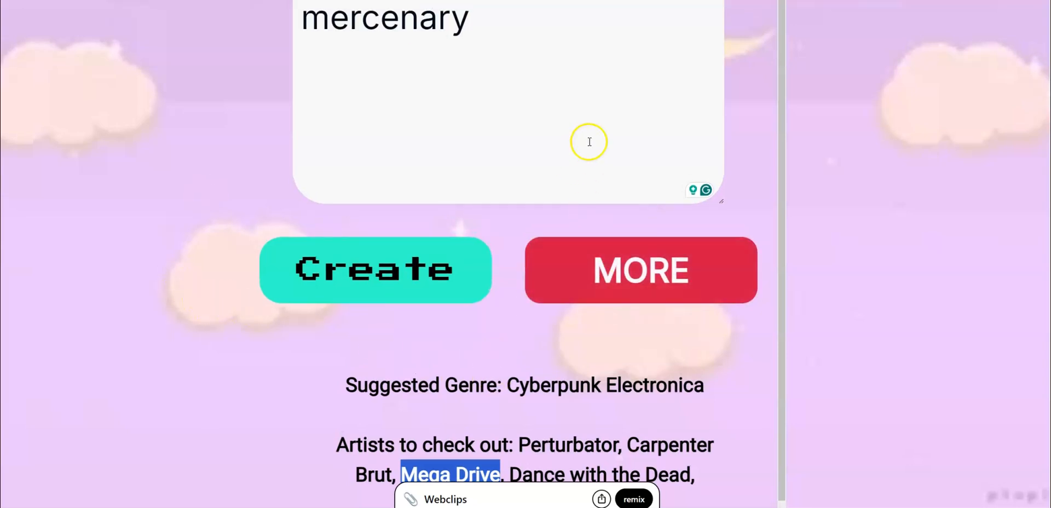
# Step: Return to the Webclips page, request more artists for the current vibe, and read through the additional recommendations
pyautogui.scroll(4, 589, 142)
pyautogui.scroll(-4, 650, 213)
pyautogui.click(670, 272)
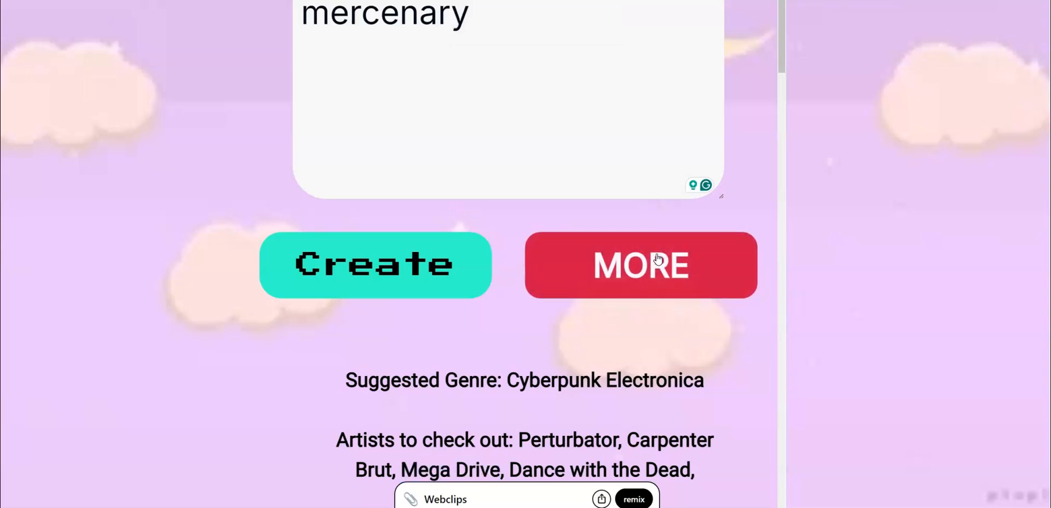
pyautogui.scroll(-14, 655, 256)
pyautogui.scroll(5, 647, 250)
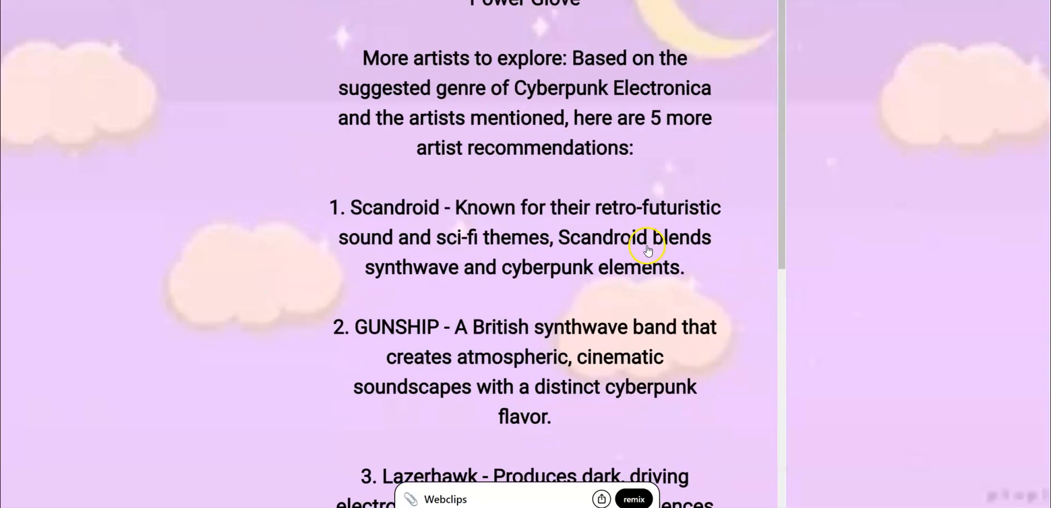
pyautogui.scroll(2, 647, 251)
pyautogui.scroll(2, 650, 248)
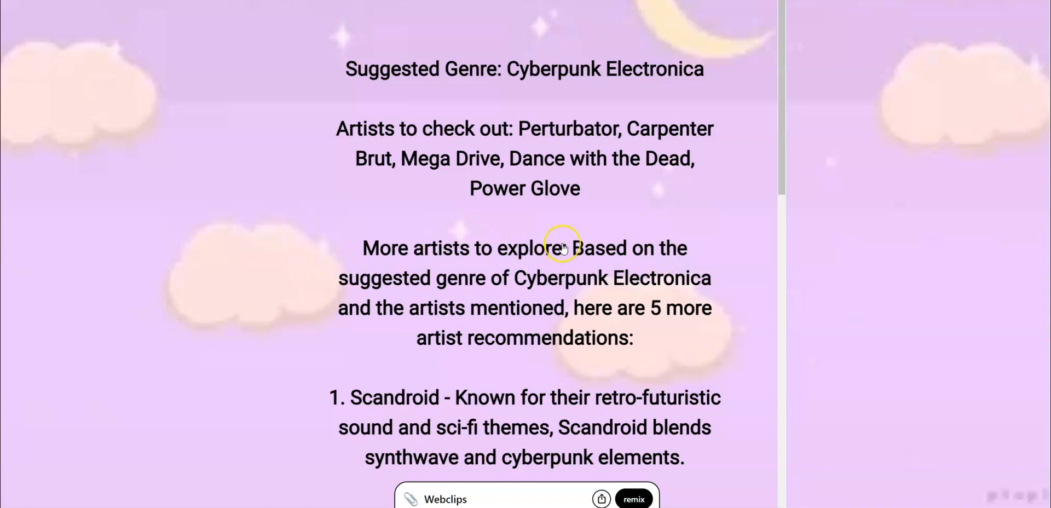
pyautogui.scroll(-14, 564, 249)
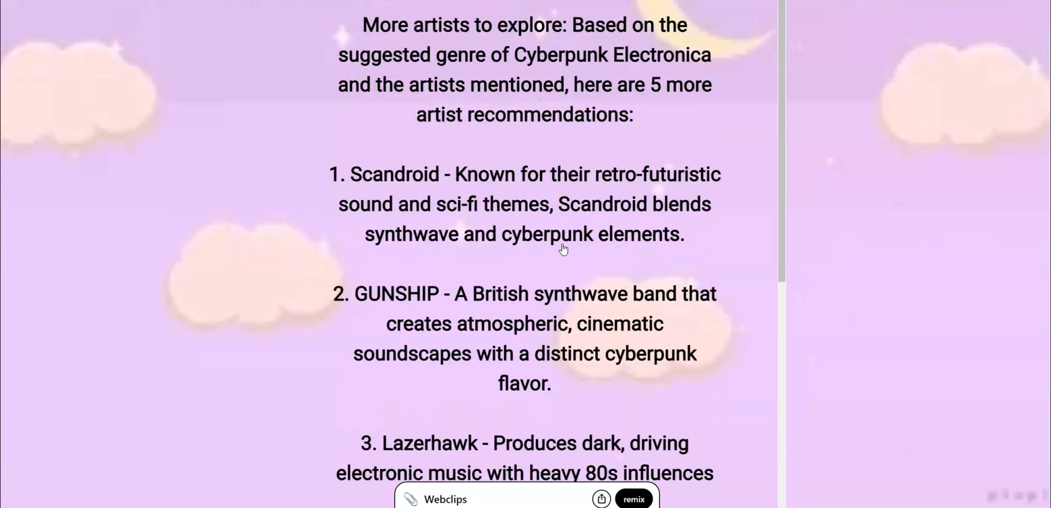
pyautogui.scroll(-2, 564, 249)
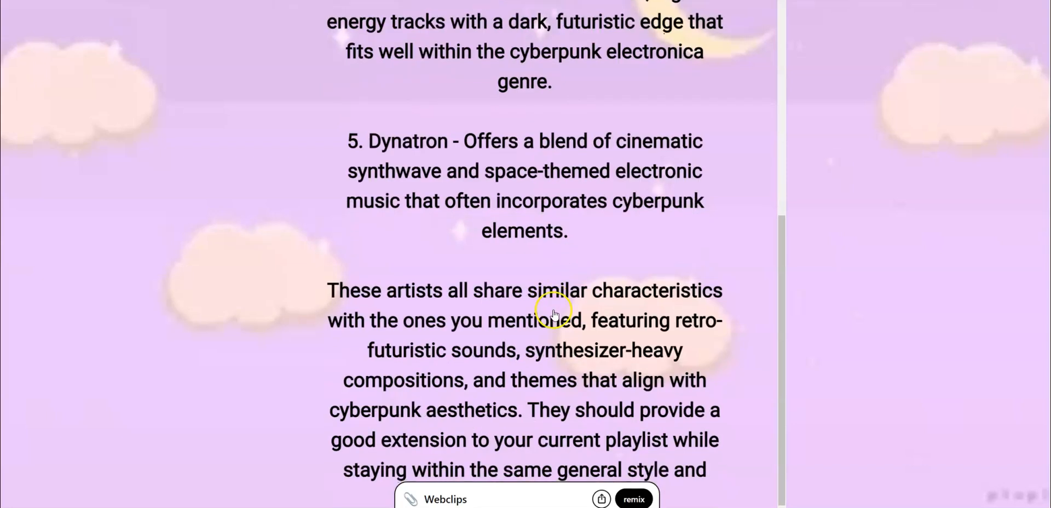
# Step: Look back over the cyberpunk vibe prompt and its controls, and open the app in the Webclips editor
pyautogui.scroll(20, 575, 339)
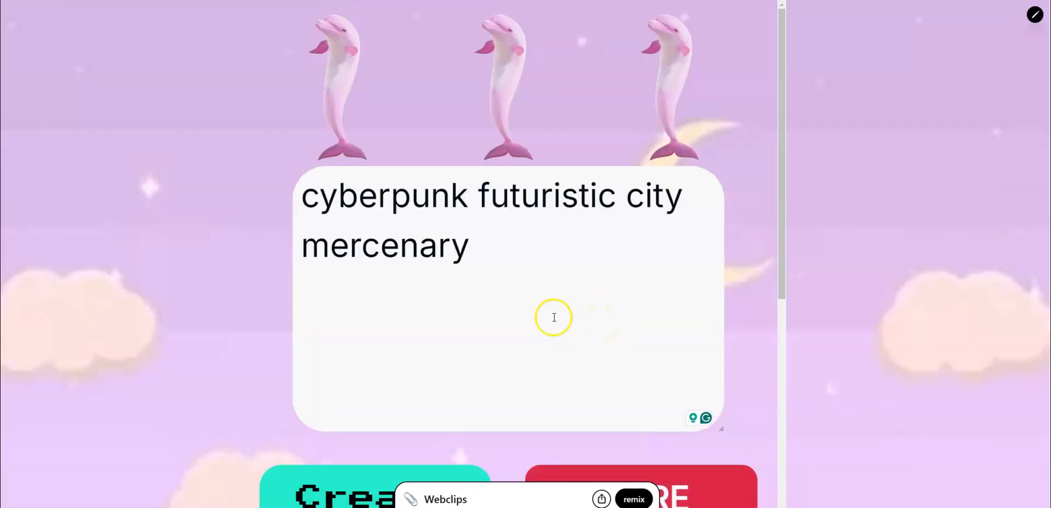
pyautogui.scroll(-2, 554, 317)
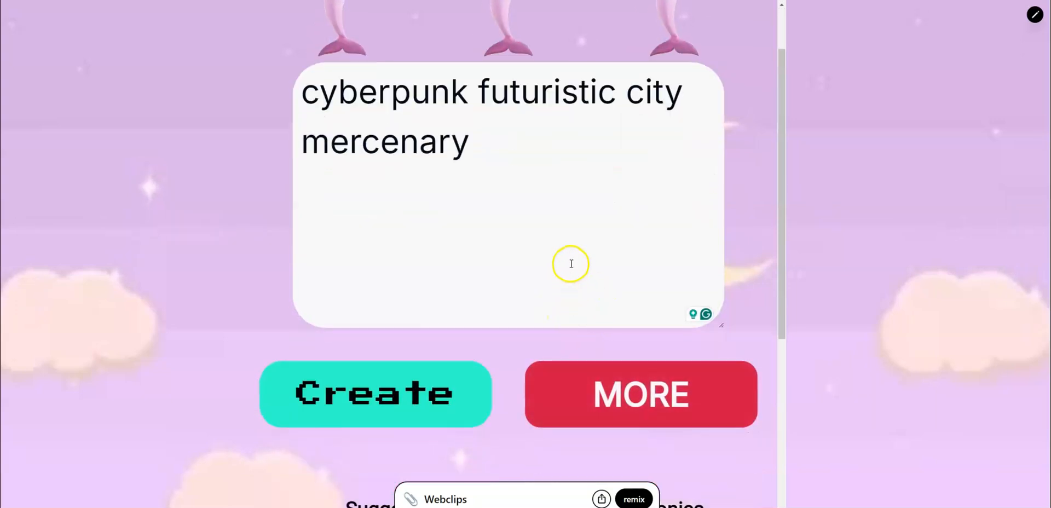
pyautogui.scroll(2, 589, 271)
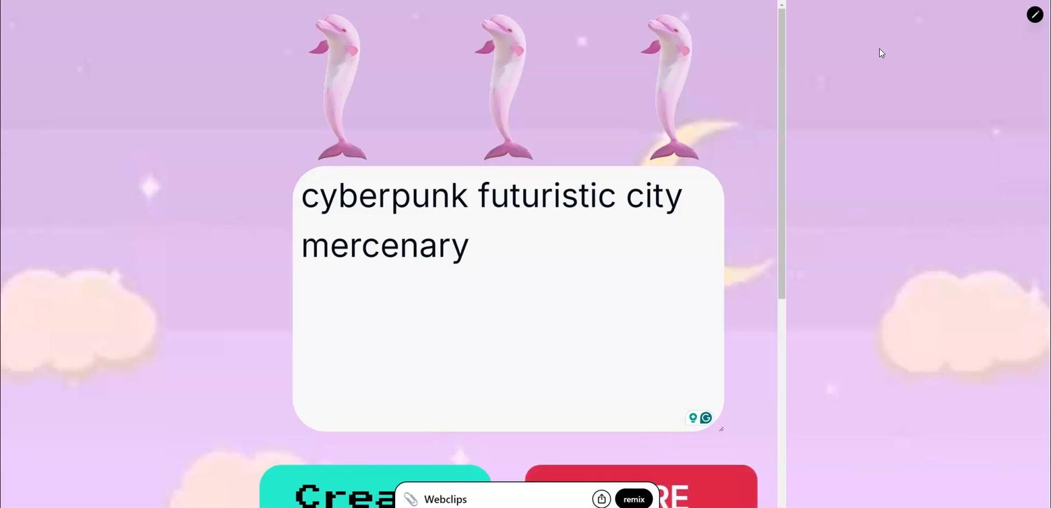
pyautogui.click(1034, 15)
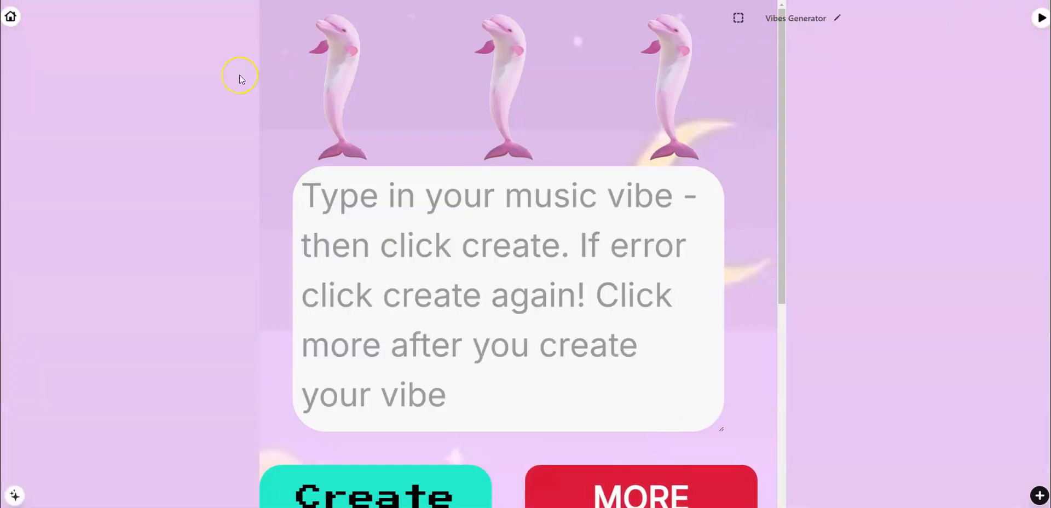
# Step: Go to the Webclips home page and browse the personal projects and the Trending Webclips
pyautogui.click(10, 17)
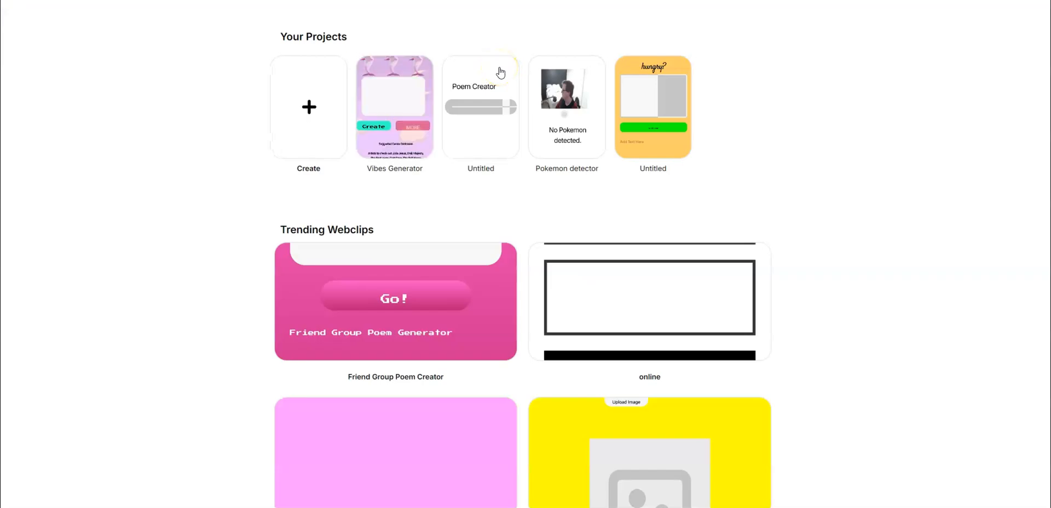
pyautogui.scroll(-2, 425, 306)
pyautogui.scroll(-8, 427, 307)
pyautogui.scroll(-4, 432, 302)
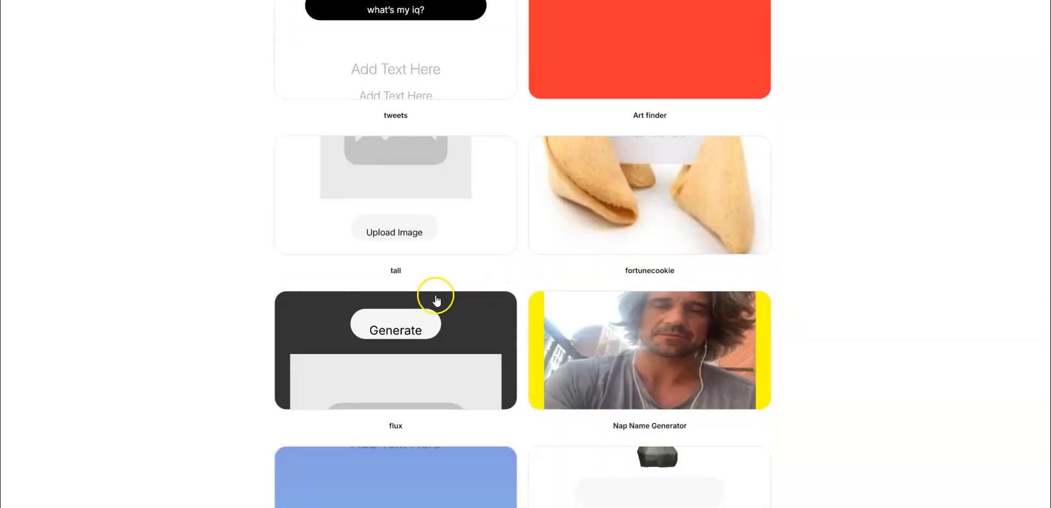
pyautogui.scroll(10, 449, 300)
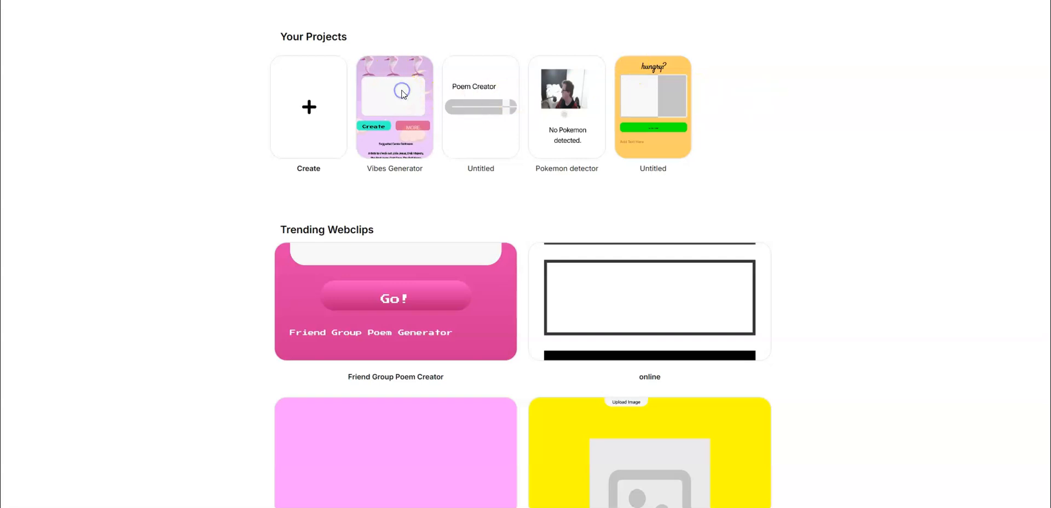
# Step: Reopen the Vibes Generator project and examine its project settings, including the advanced header code and custom domain options
pyautogui.click(386, 98)
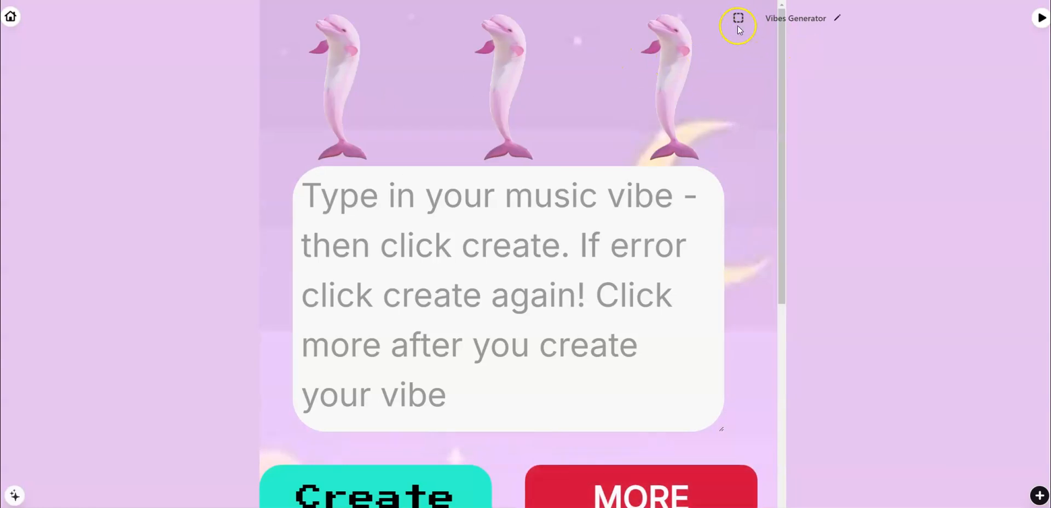
pyautogui.click(830, 18)
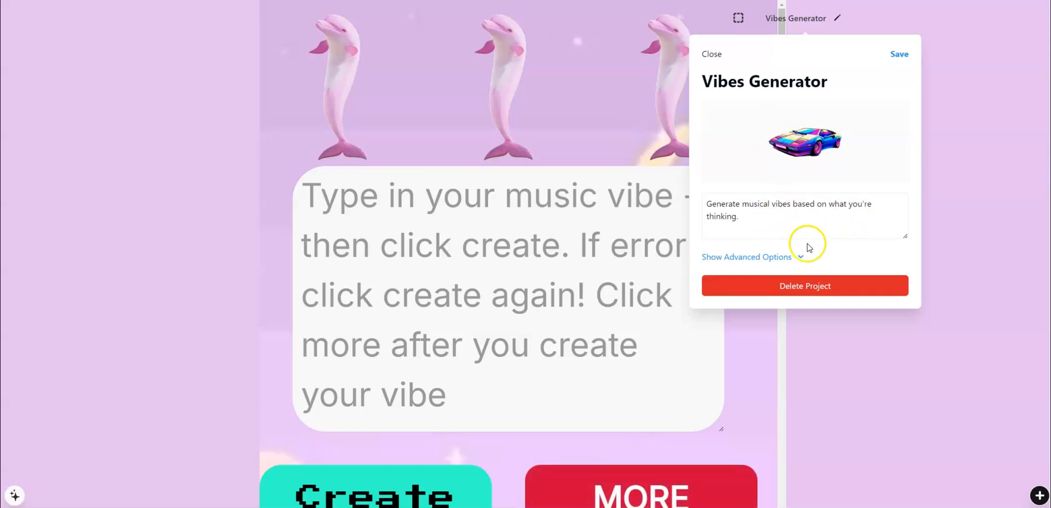
pyautogui.click(765, 261)
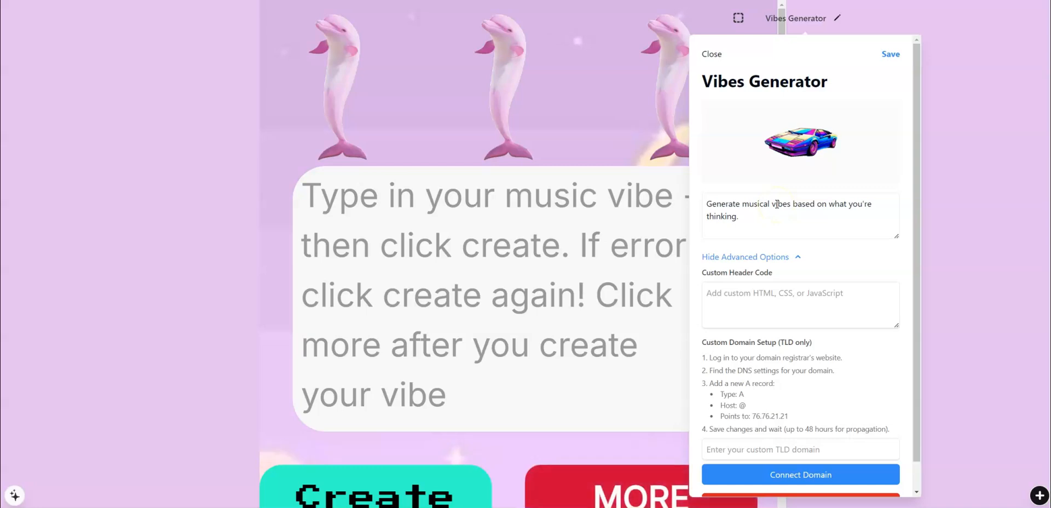
pyautogui.scroll(-1, 776, 204)
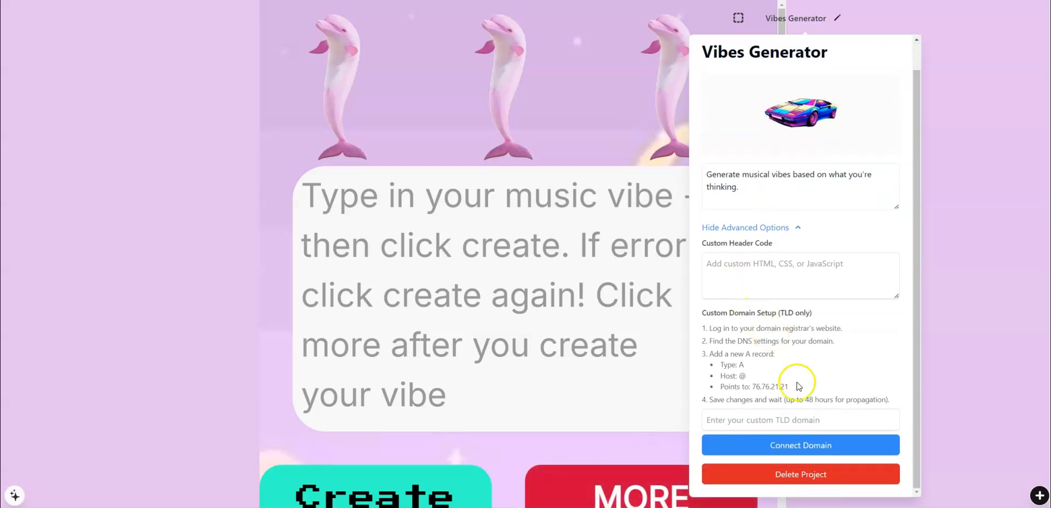
pyautogui.click(948, 40)
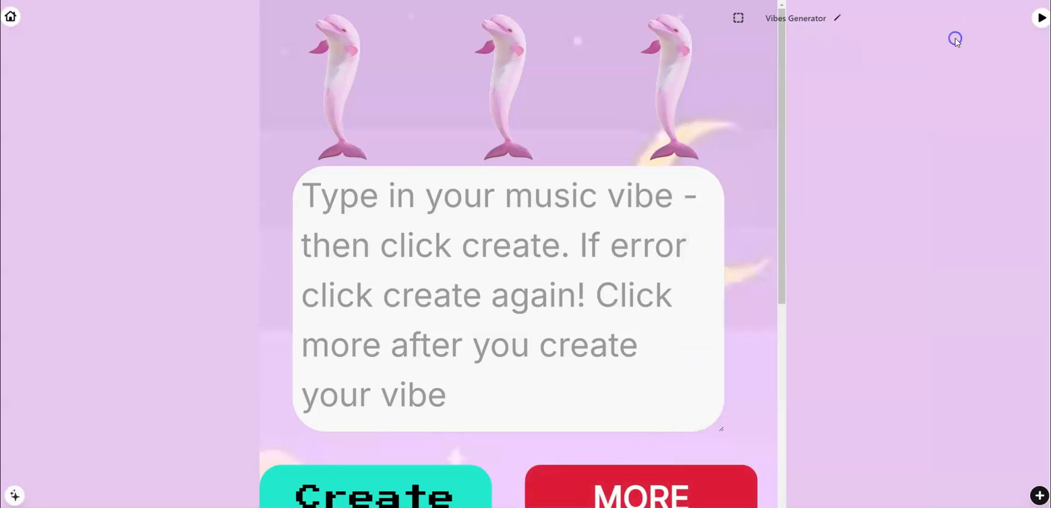
# Step: View the page's background options, close them without choosing one, and look over the suggested genre and artists text
pyautogui.click(738, 19)
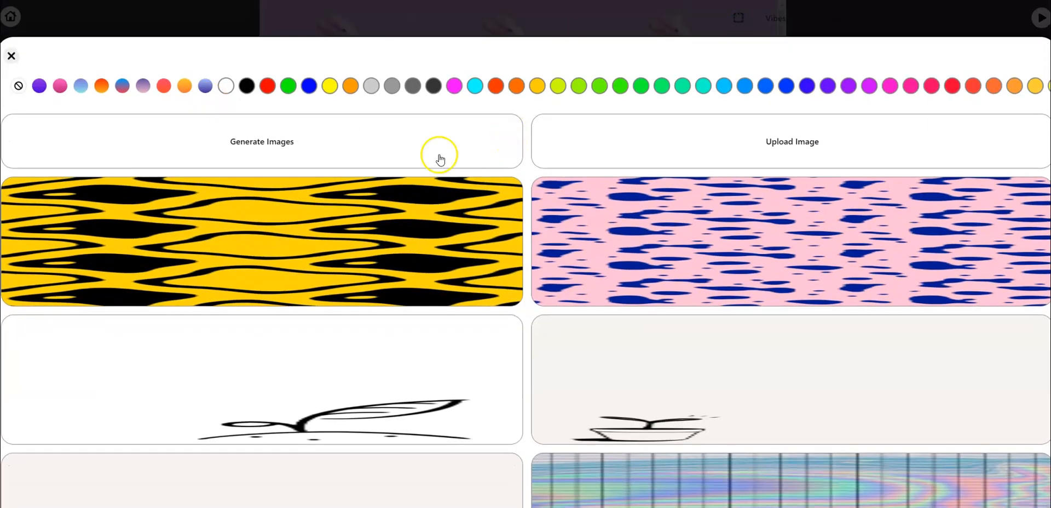
pyautogui.click(11, 55)
pyautogui.scroll(-15, 675, 175)
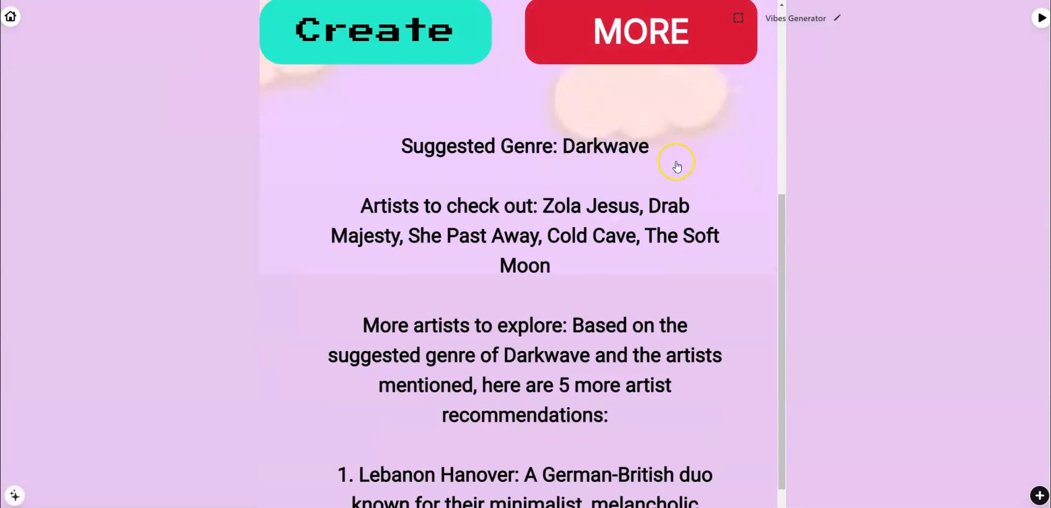
pyautogui.scroll(10, 678, 154)
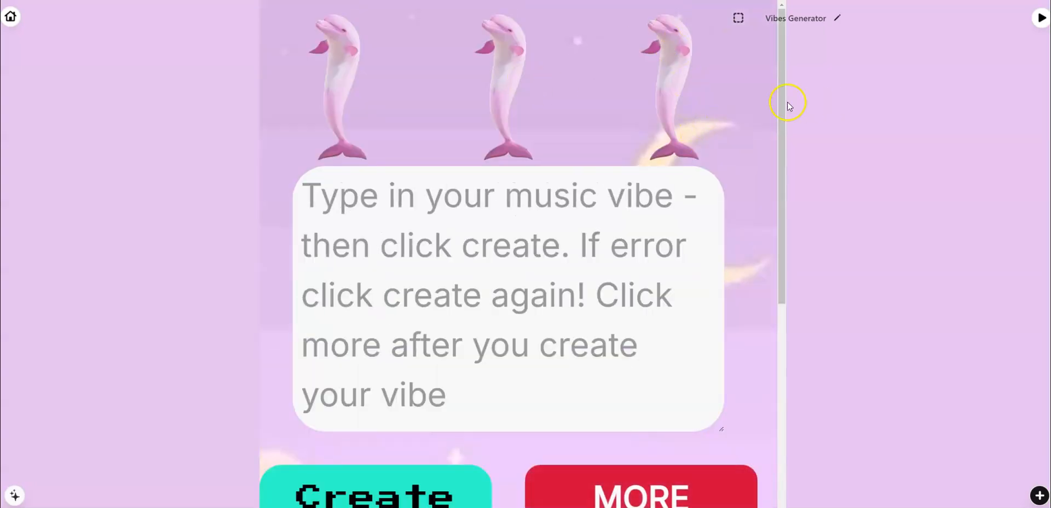
# Step: Set the page background to the purple sky with pink clouds and a utility pole, and check it along the page
pyautogui.click(737, 18)
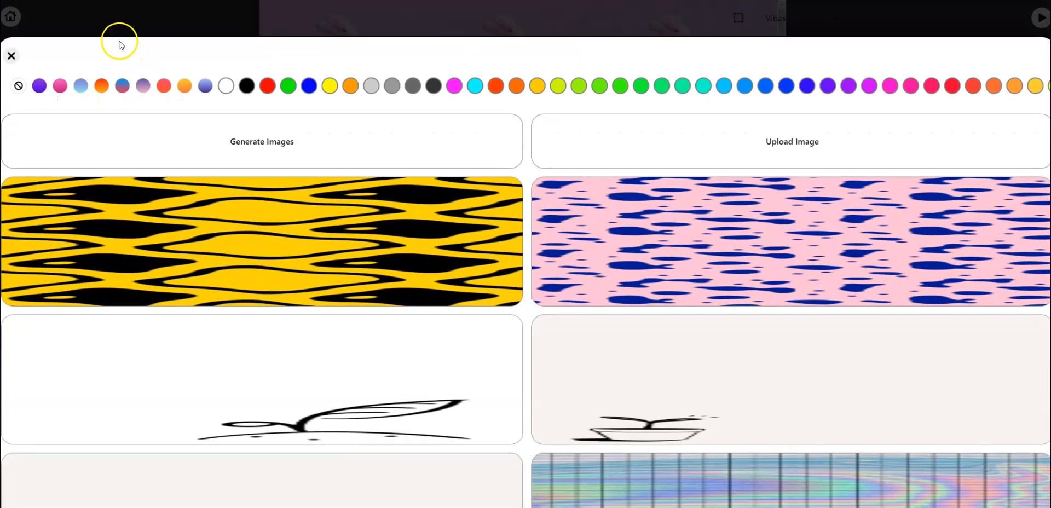
pyautogui.scroll(-20, 377, 256)
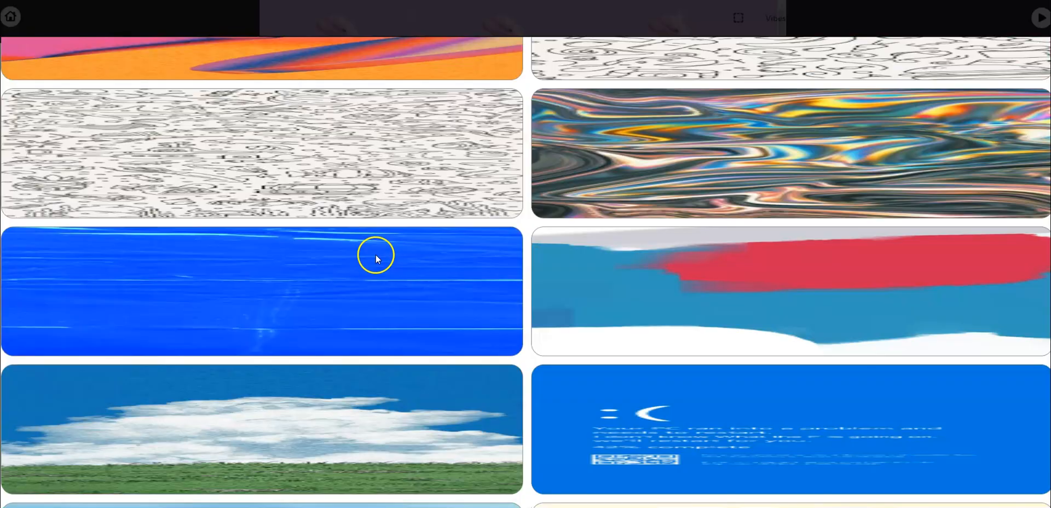
pyautogui.scroll(-20, 372, 261)
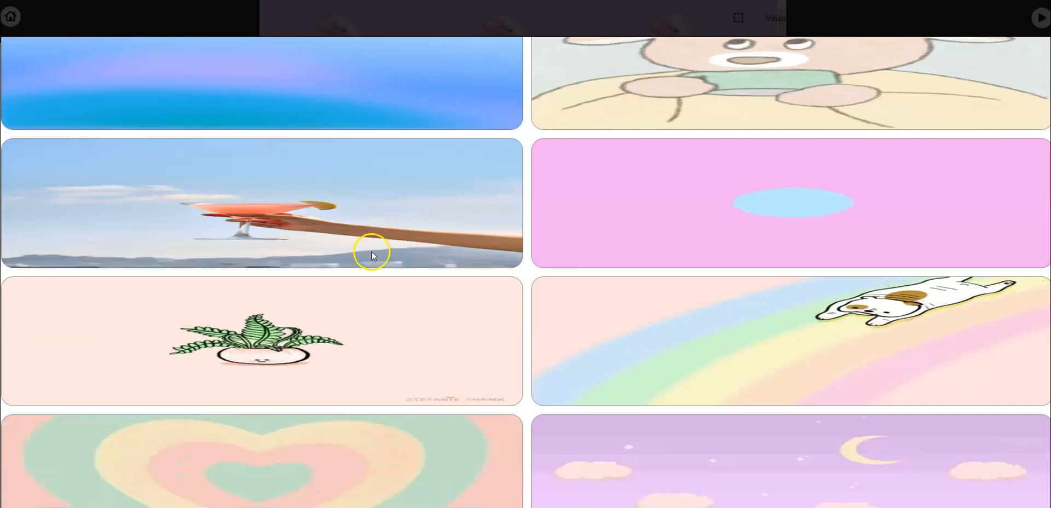
pyautogui.scroll(5, 377, 251)
pyautogui.scroll(-5, 328, 260)
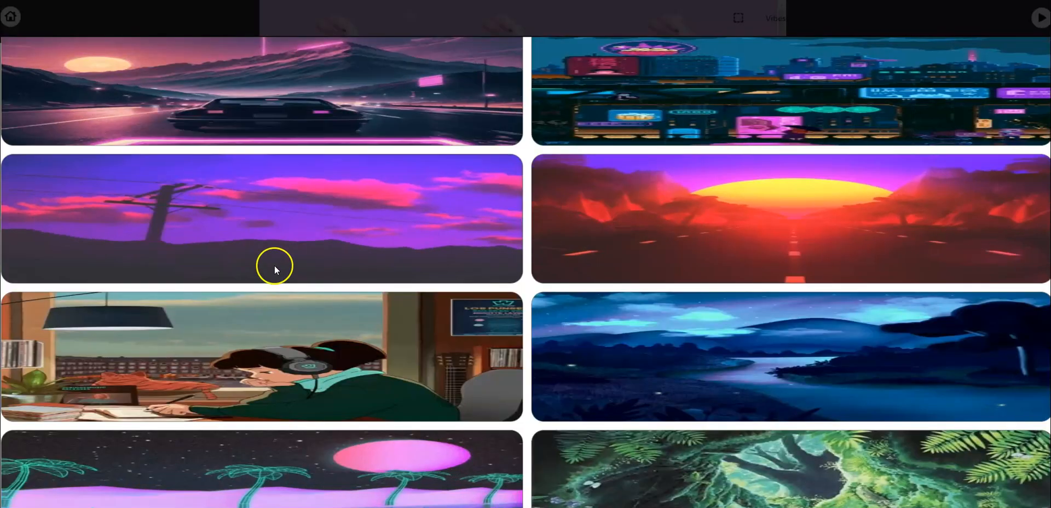
pyautogui.click(262, 221)
pyautogui.scroll(-7, 586, 232)
pyautogui.scroll(7, 596, 237)
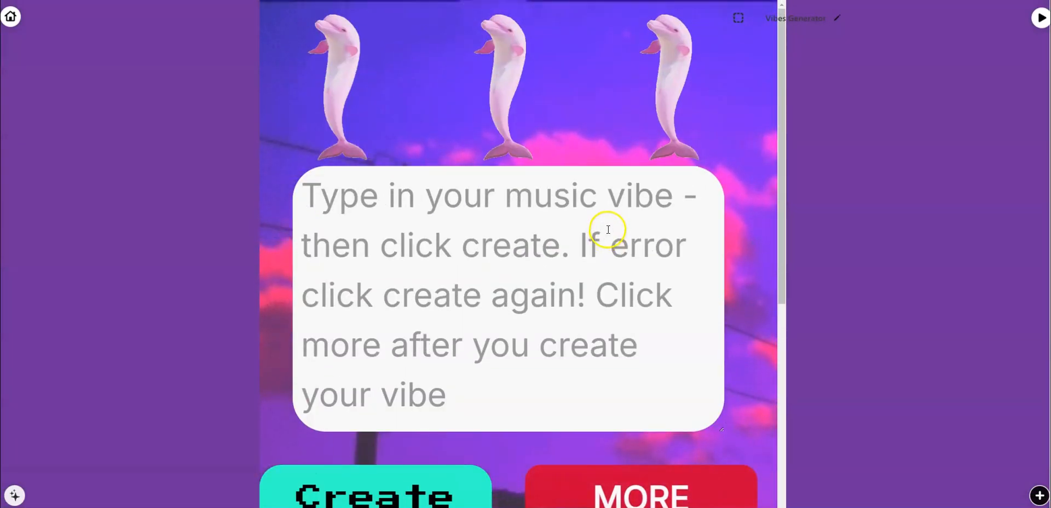
# Step: Change the page background to the pixel-art neon city and check how it looks behind the content
pyautogui.click(738, 18)
pyautogui.scroll(-10, 600, 181)
pyautogui.scroll(-15, 652, 225)
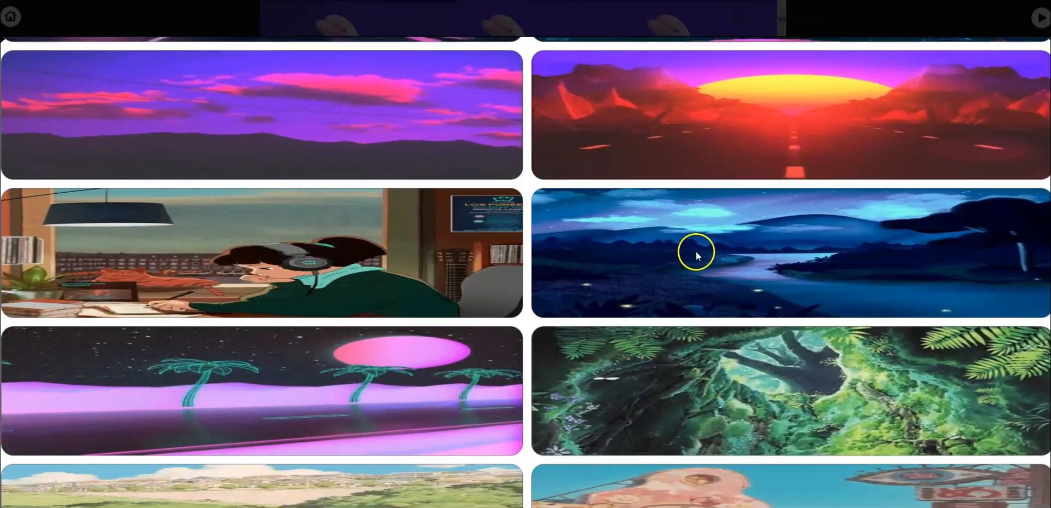
pyautogui.scroll(-6, 694, 250)
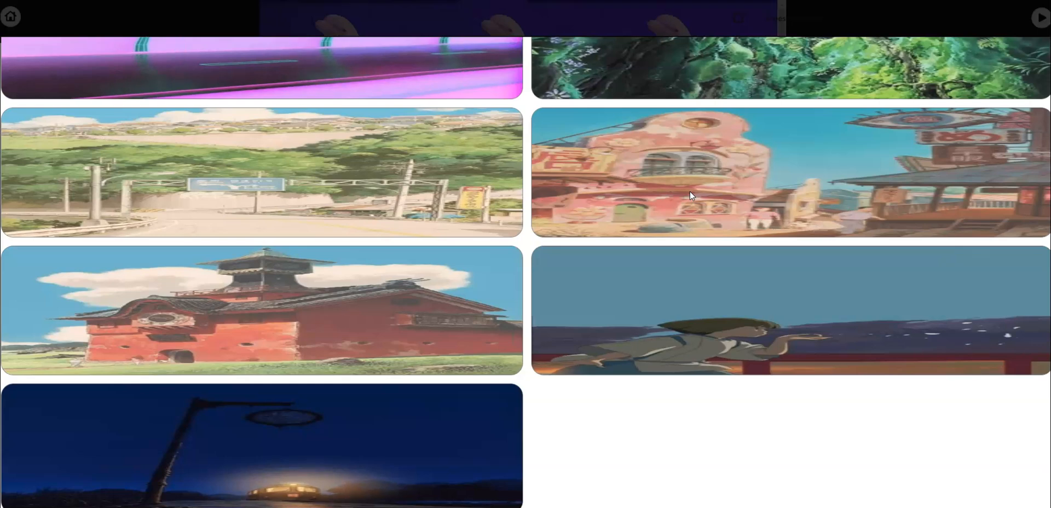
pyautogui.scroll(5, 667, 225)
pyautogui.scroll(5, 667, 225)
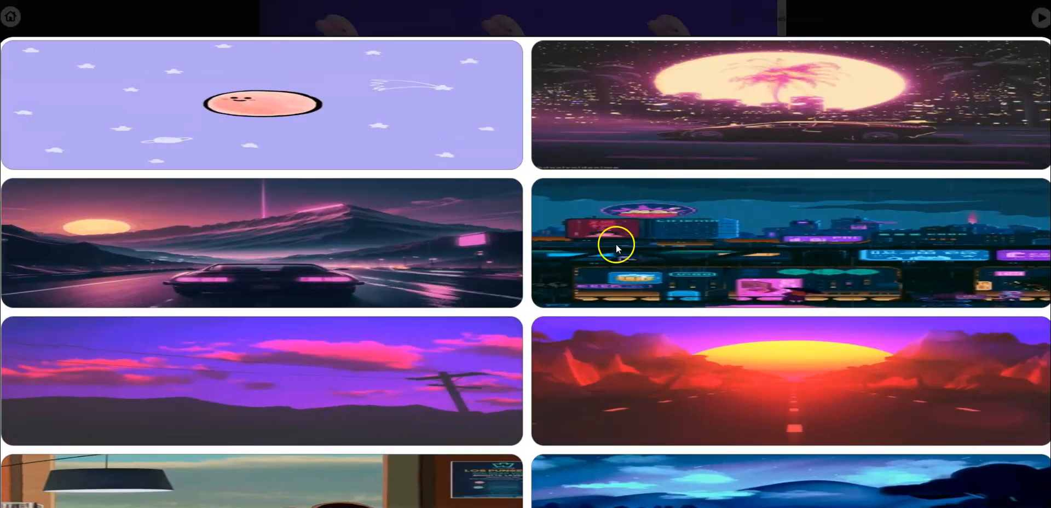
pyautogui.click(543, 278)
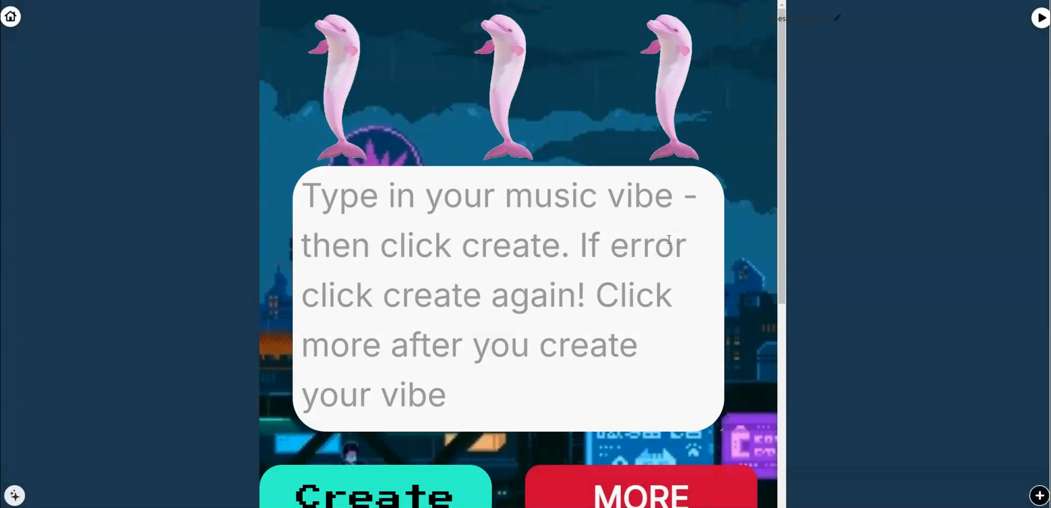
pyautogui.scroll(-6, 650, 246)
pyautogui.scroll(6, 647, 251)
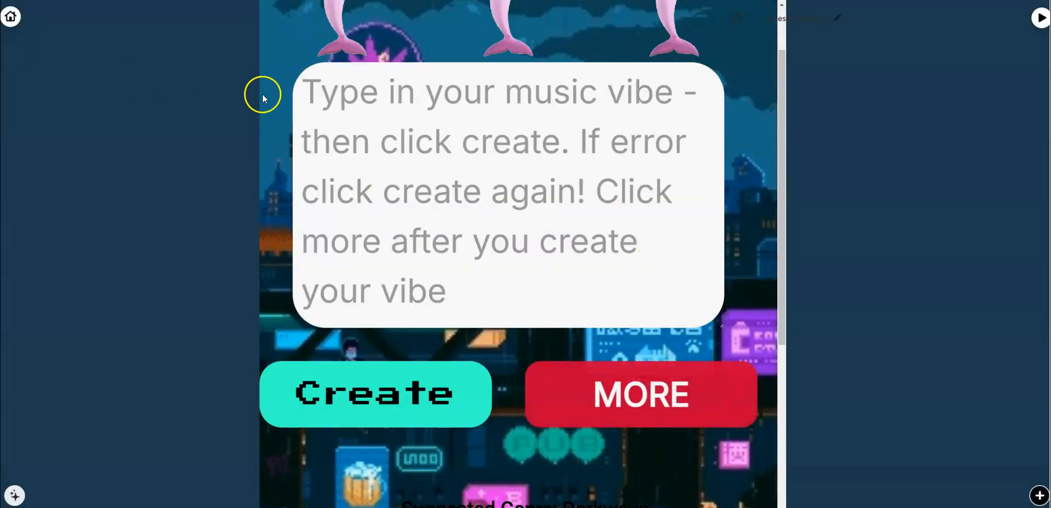
pyautogui.scroll(2, 609, 88)
# Step: Change the page background to the anime countryside road with green hills and check it along the page
pyautogui.click(733, 11)
pyautogui.scroll(-15, 682, 204)
pyautogui.scroll(-13, 681, 204)
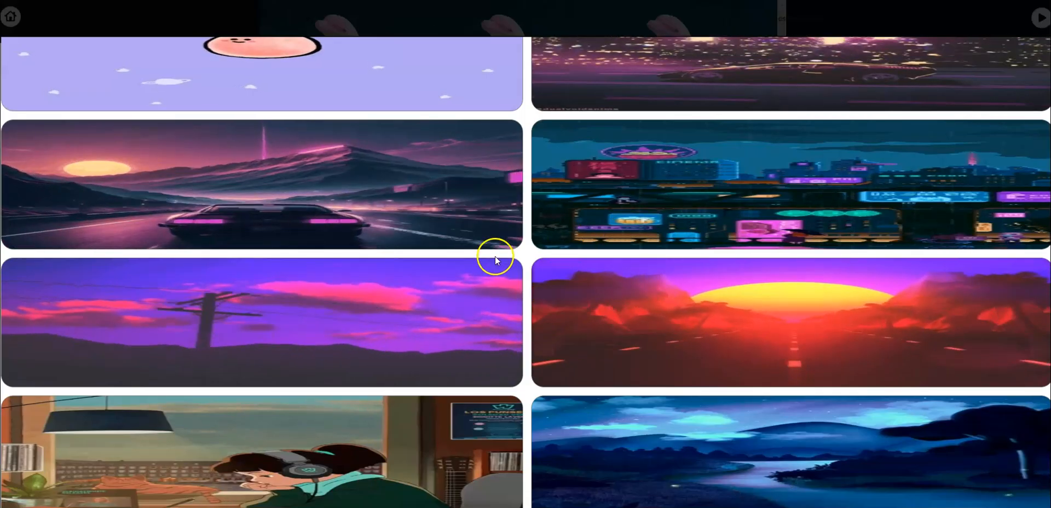
pyautogui.scroll(-8, 493, 255)
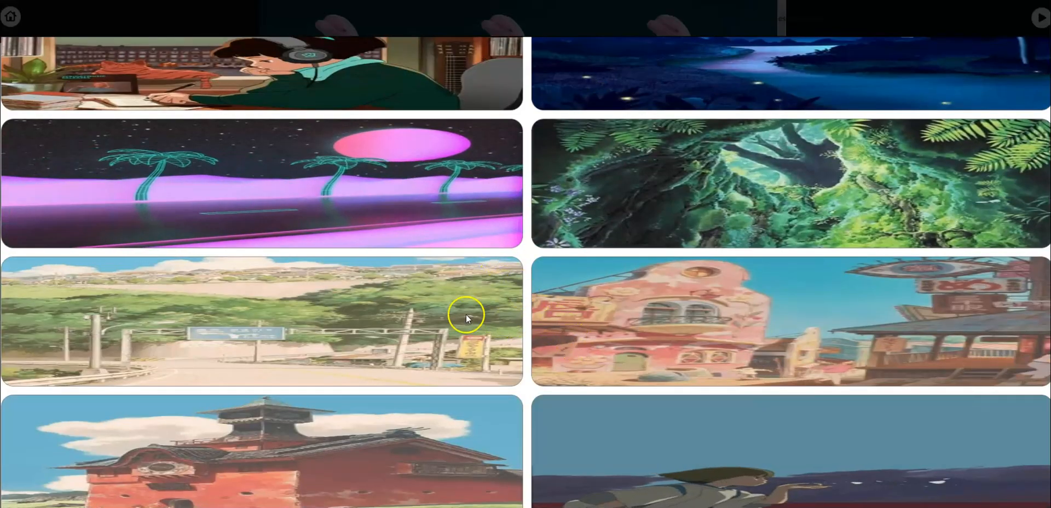
pyautogui.click(445, 313)
pyautogui.scroll(-7, 730, 236)
pyautogui.scroll(8, 737, 231)
# Step: Set the page background to the pastel purple sky with clouds and a crescent moon, and check it along the page
pyautogui.click(739, 18)
pyautogui.scroll(-10, 553, 295)
pyautogui.scroll(-10, 552, 301)
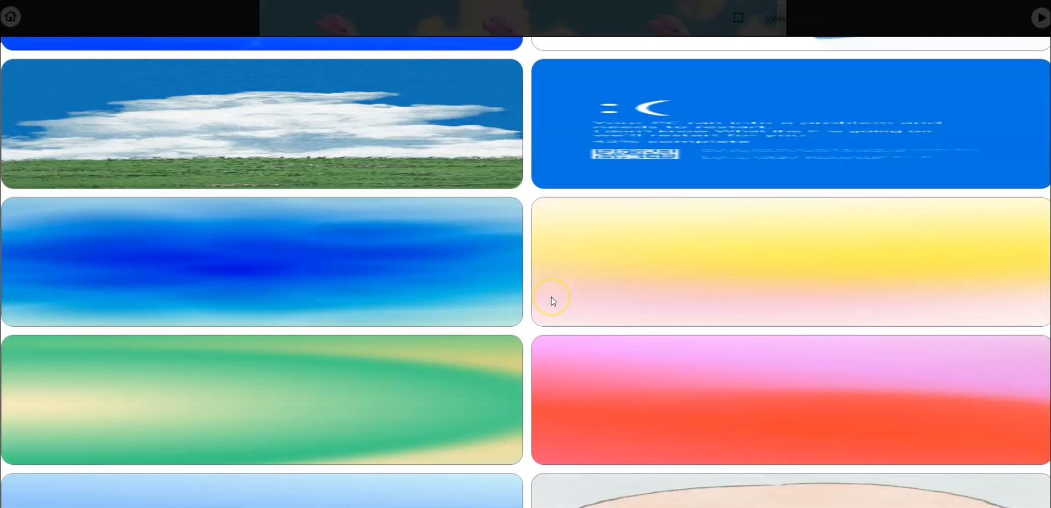
pyautogui.scroll(-3, 552, 300)
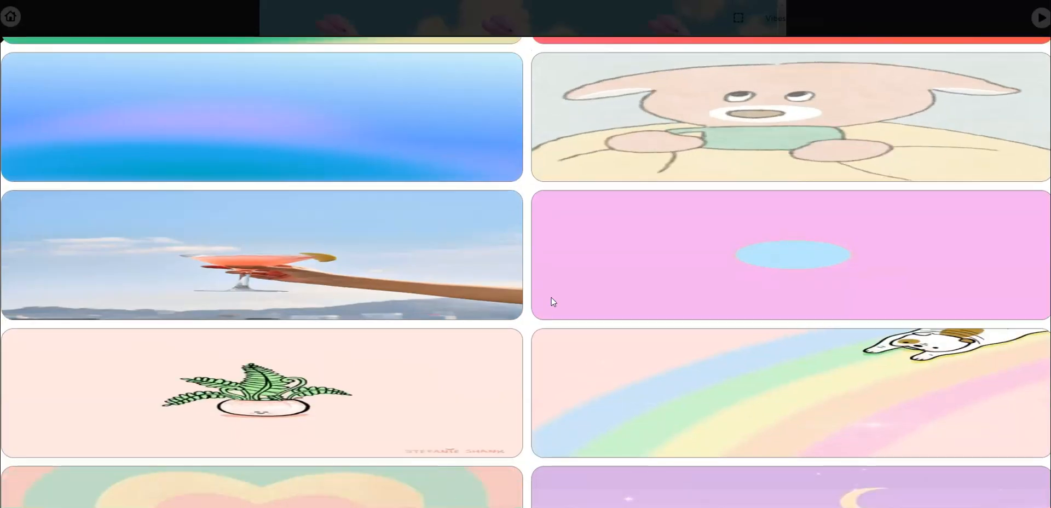
pyautogui.scroll(-5, 553, 305)
pyautogui.click(579, 359)
pyautogui.click(657, 300)
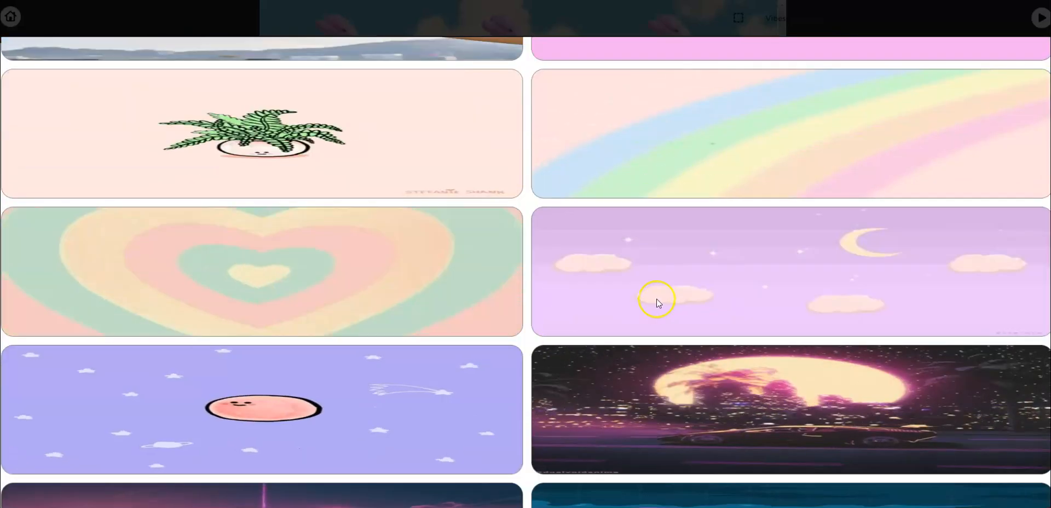
pyautogui.scroll(-8, 574, 286)
pyautogui.scroll(8, 590, 286)
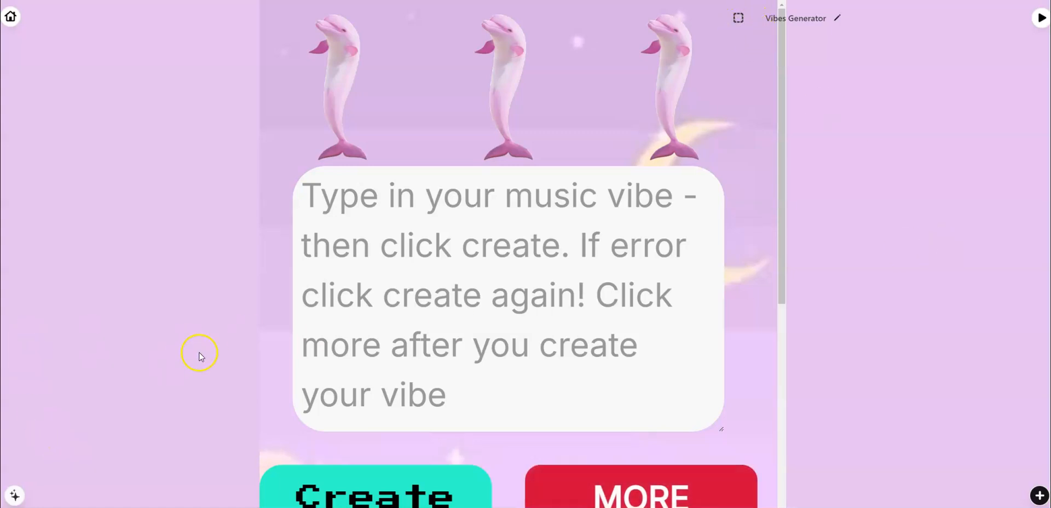
# Step: Examine the list of elements that can be added, close it, and look through the page's buttons and suggestion text
pyautogui.click(1039, 496)
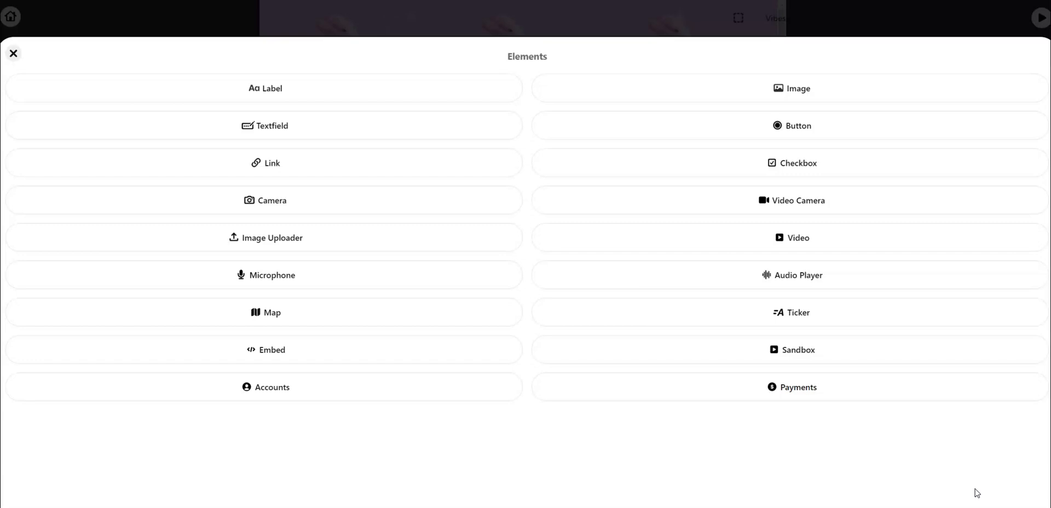
pyautogui.click(24, 50)
pyautogui.scroll(-5, 312, 234)
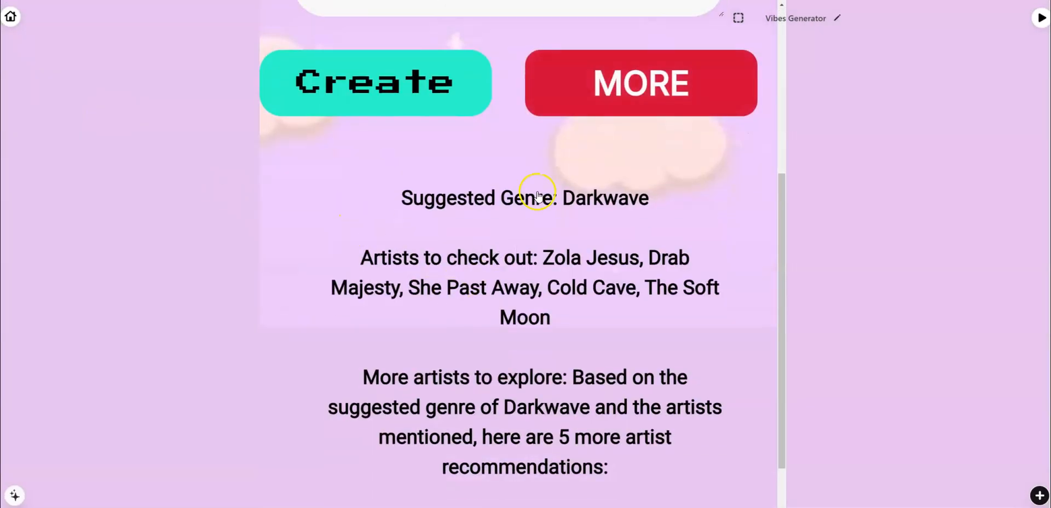
pyautogui.scroll(-5, 537, 195)
pyautogui.scroll(10, 554, 199)
pyautogui.scroll(-7, 553, 199)
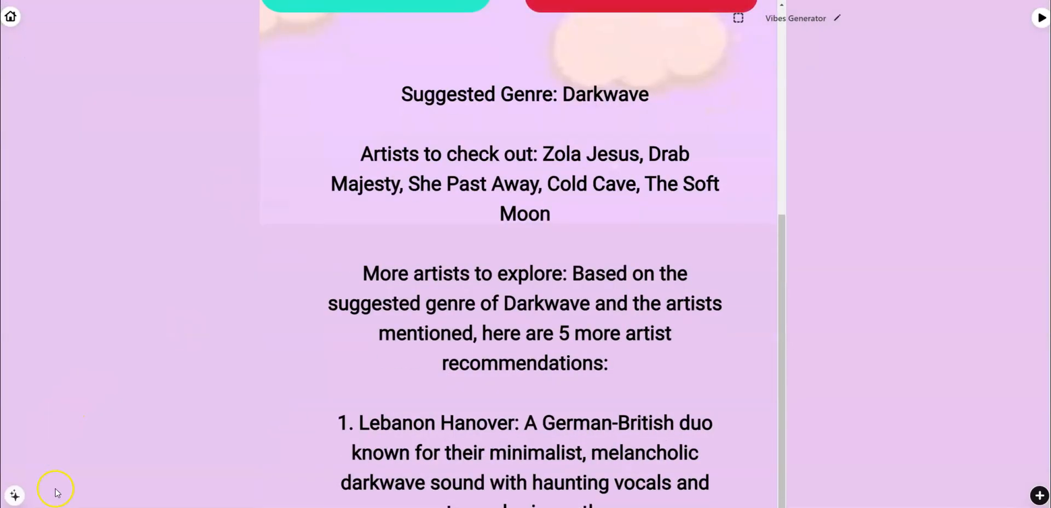
pyautogui.scroll(8, 490, 298)
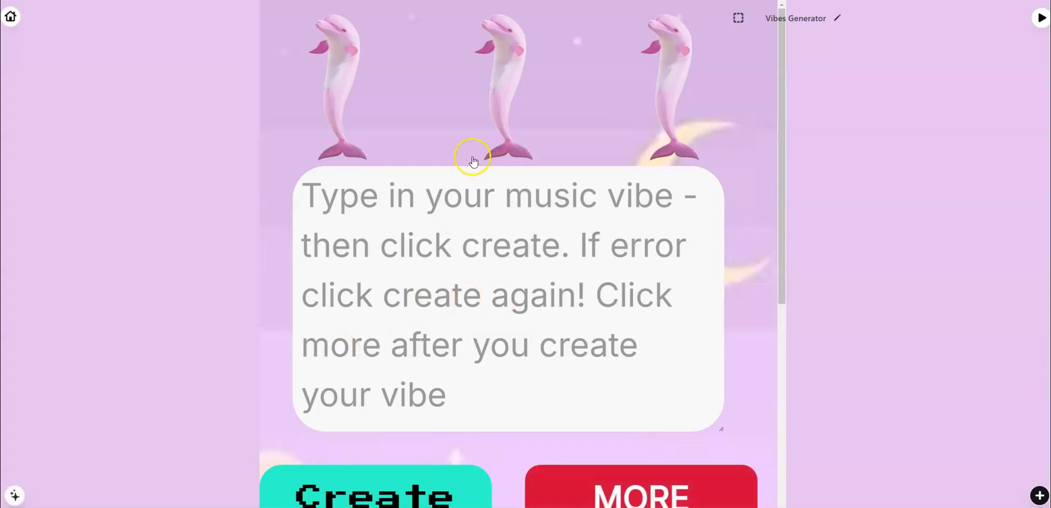
# Step: Inspect the editing options available for the third dolphin image, the music vibe text input and the MORE button
pyautogui.click(704, 100)
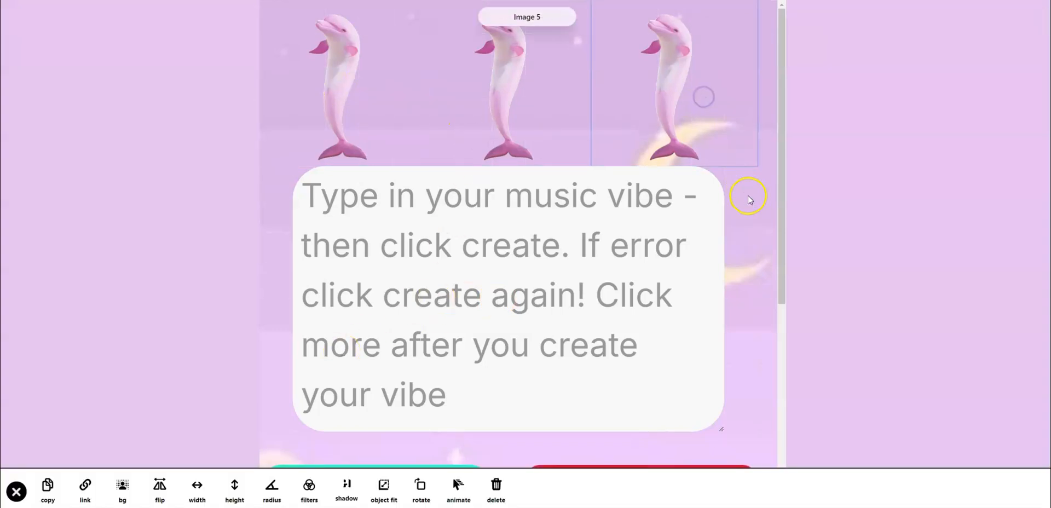
pyautogui.scroll(-3, 629, 182)
pyautogui.click(628, 182)
pyautogui.scroll(3, 624, 175)
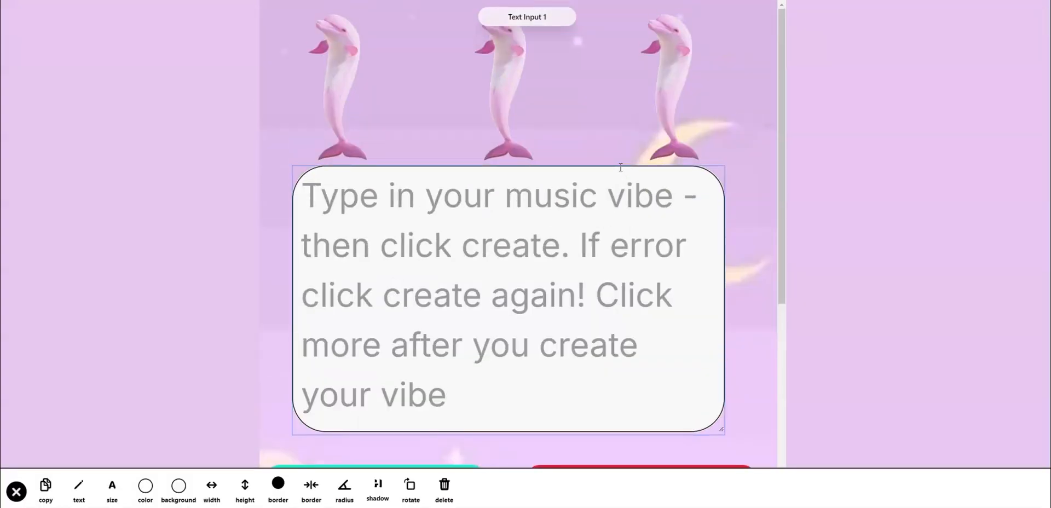
pyautogui.scroll(-3, 619, 165)
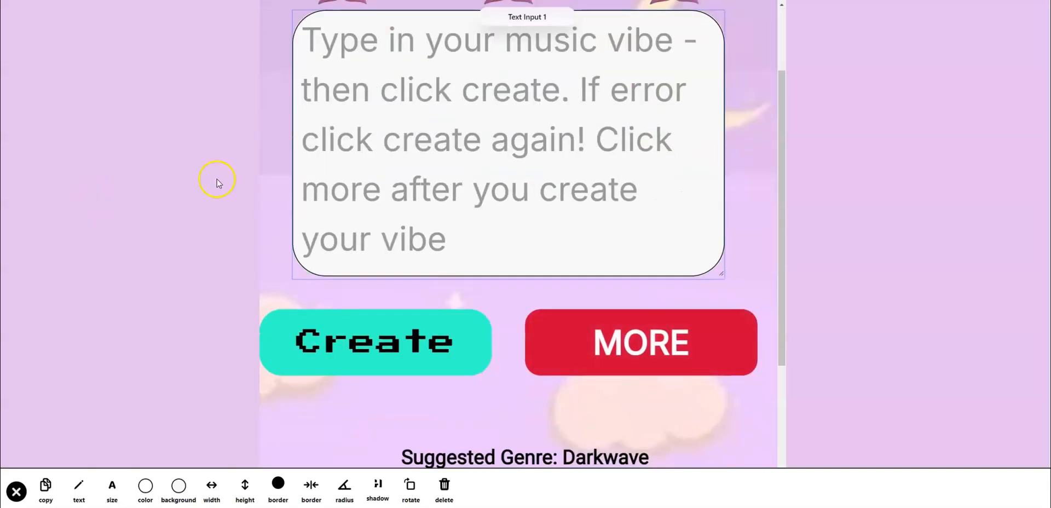
pyautogui.click(475, 326)
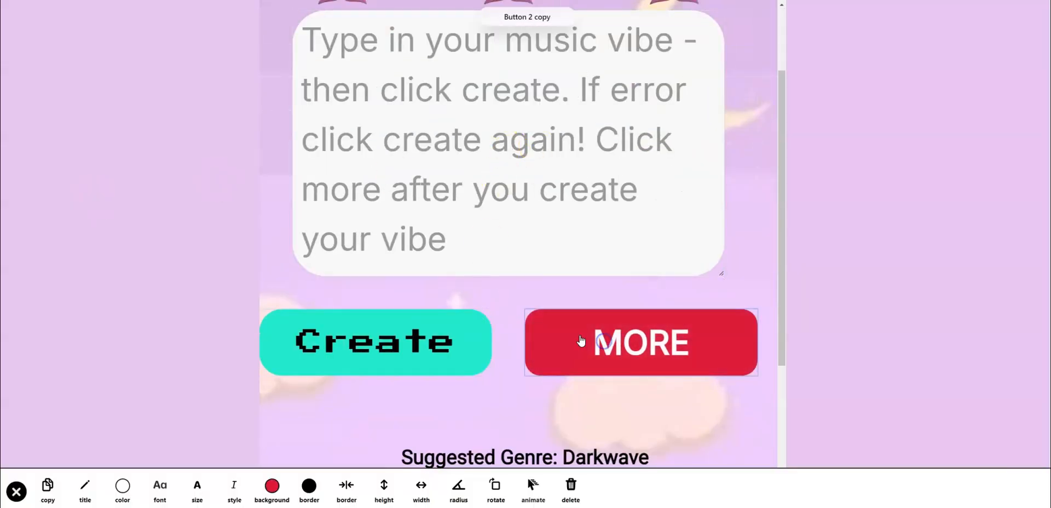
# Step: Apply the third preset shadow to the music vibe text input and close its editing options
pyautogui.click(380, 220)
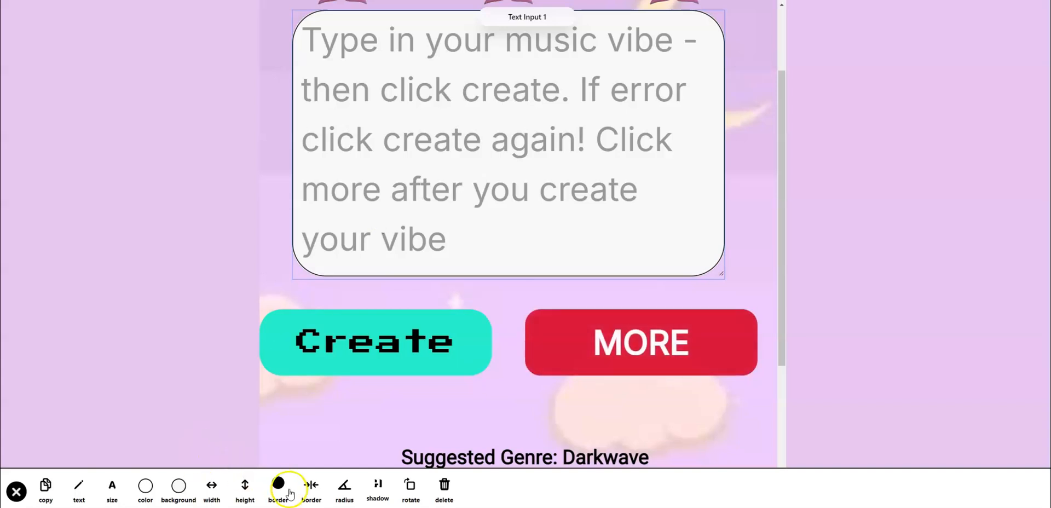
pyautogui.click(378, 499)
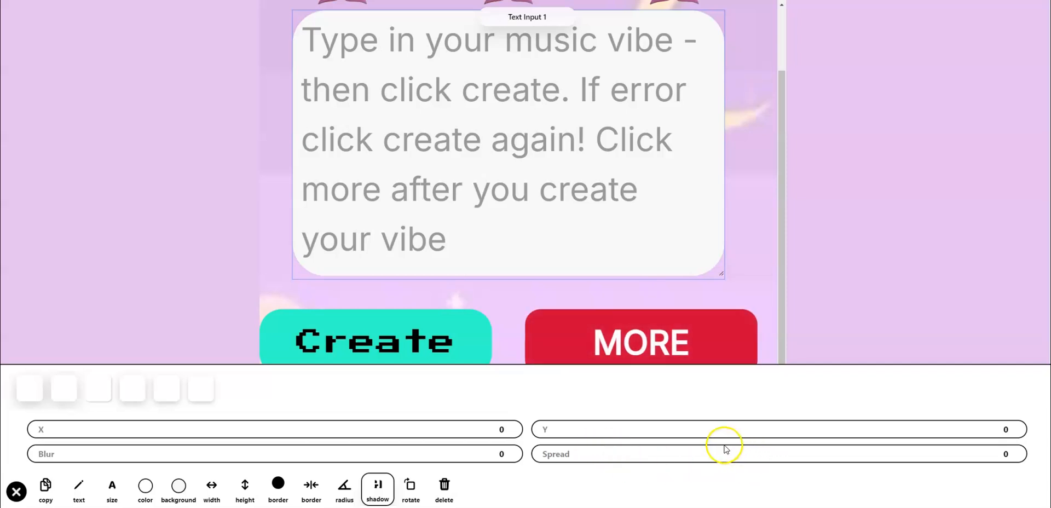
pyautogui.click(99, 391)
pyautogui.click(657, 293)
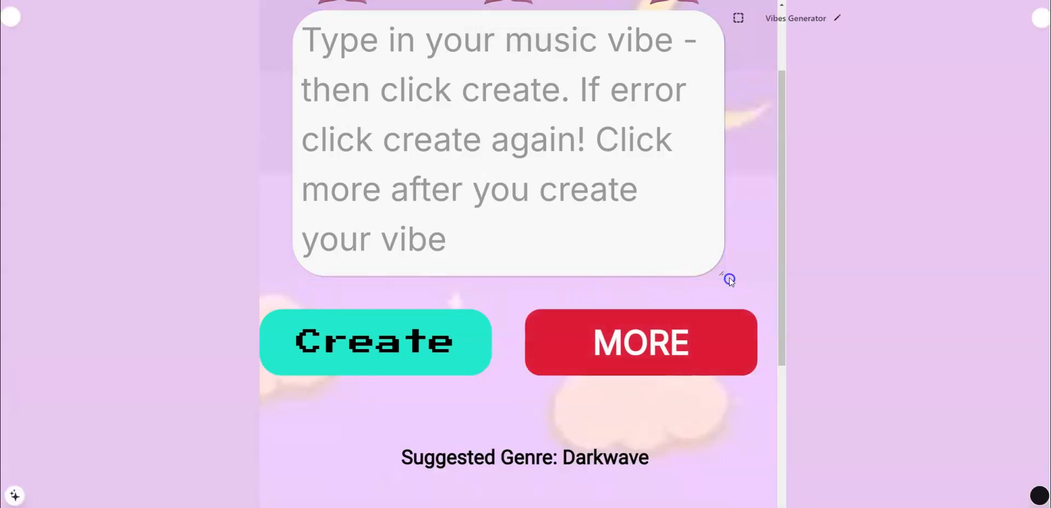
# Step: Inspect the editing options of the Create and MORE buttons and look over the suggestion text below them
pyautogui.click(372, 366)
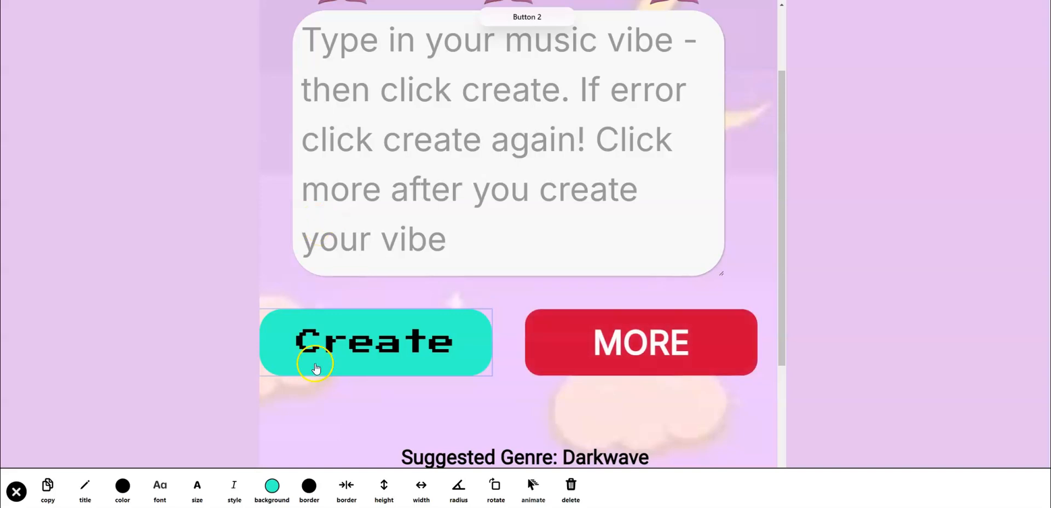
pyautogui.click(575, 344)
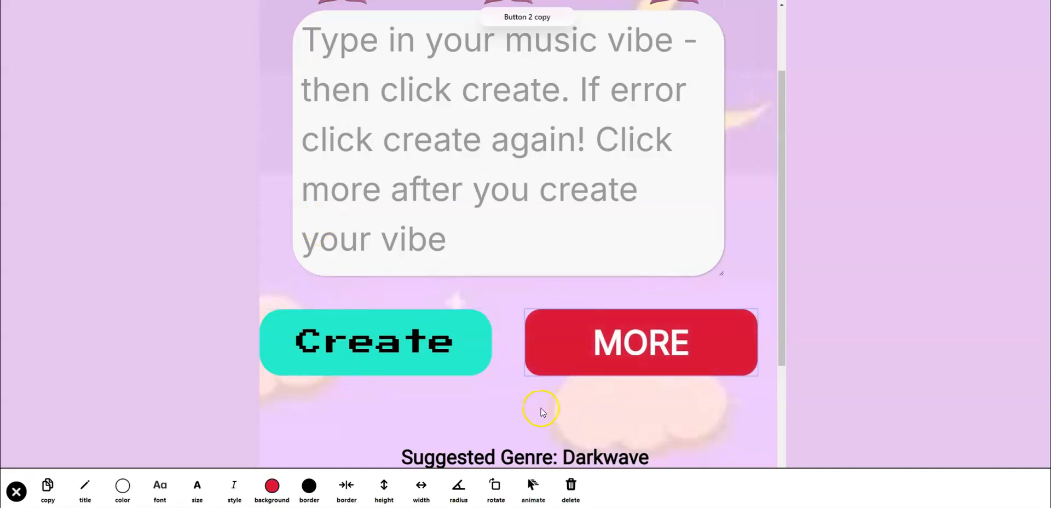
pyautogui.scroll(-4, 266, 333)
pyautogui.scroll(3, 276, 323)
pyautogui.scroll(-4, 291, 310)
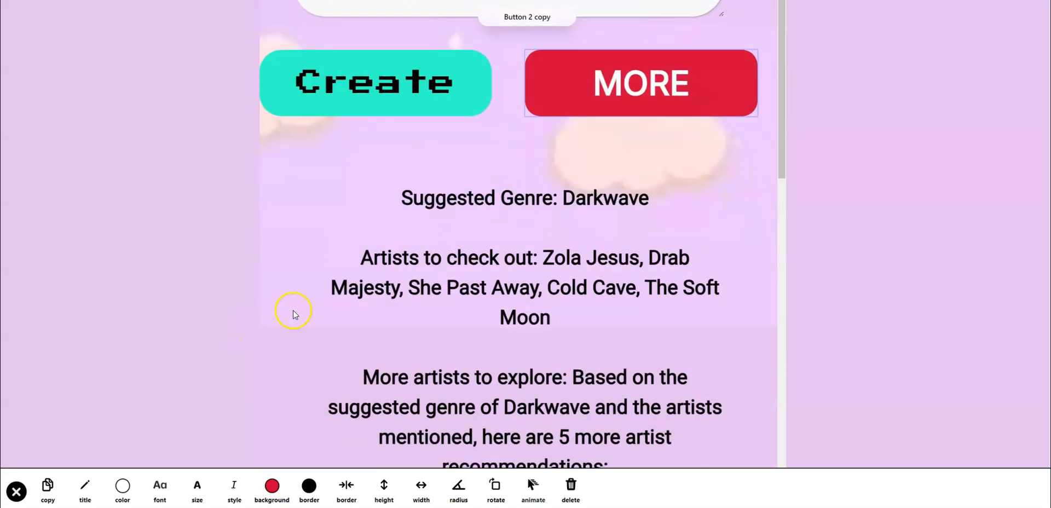
pyautogui.scroll(4, 408, 357)
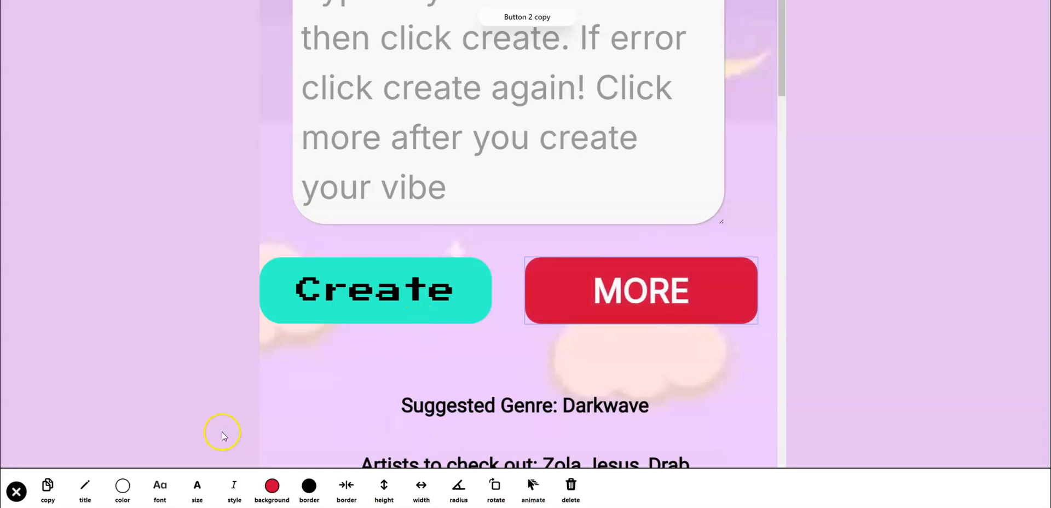
# Step: Check the suggestion label's editing options, then read the latest prompts in the Program conversation and close it
pyautogui.click(16, 490)
pyautogui.scroll(-4, 496, 328)
pyautogui.click(528, 249)
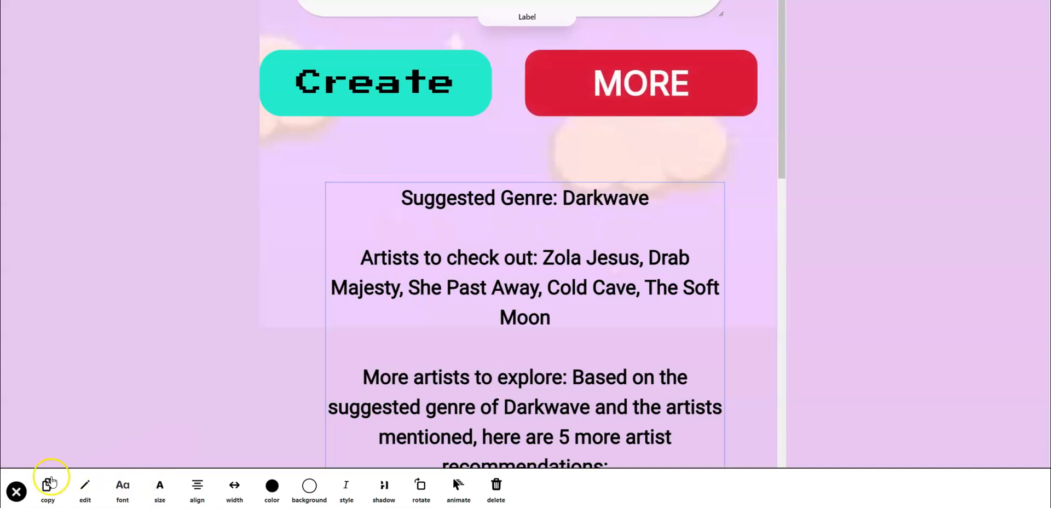
pyautogui.click(17, 491)
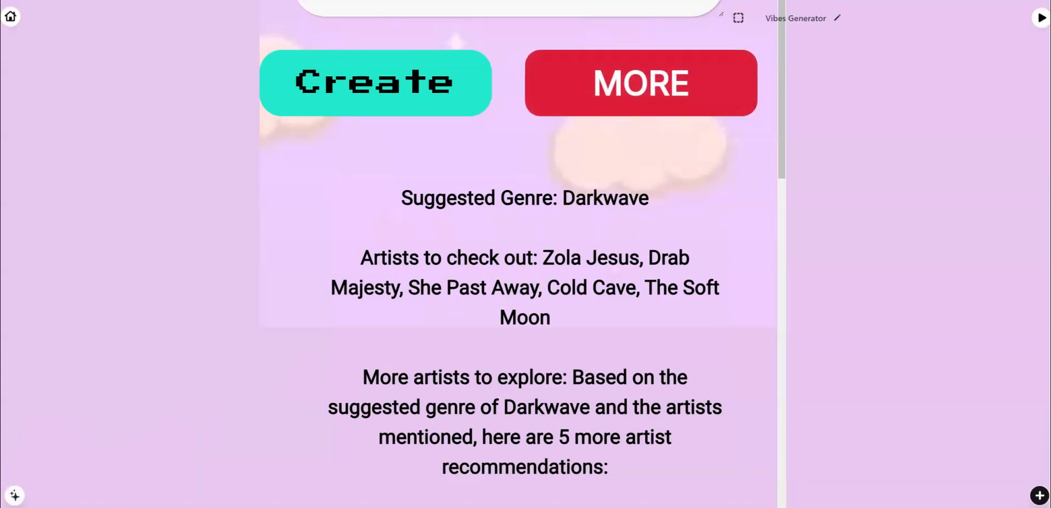
pyautogui.click(15, 495)
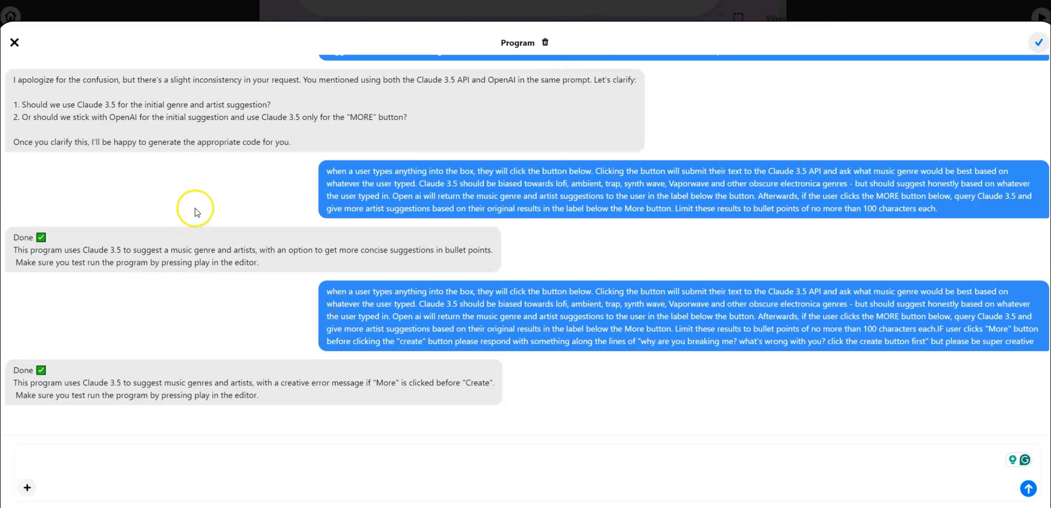
pyautogui.click(12, 42)
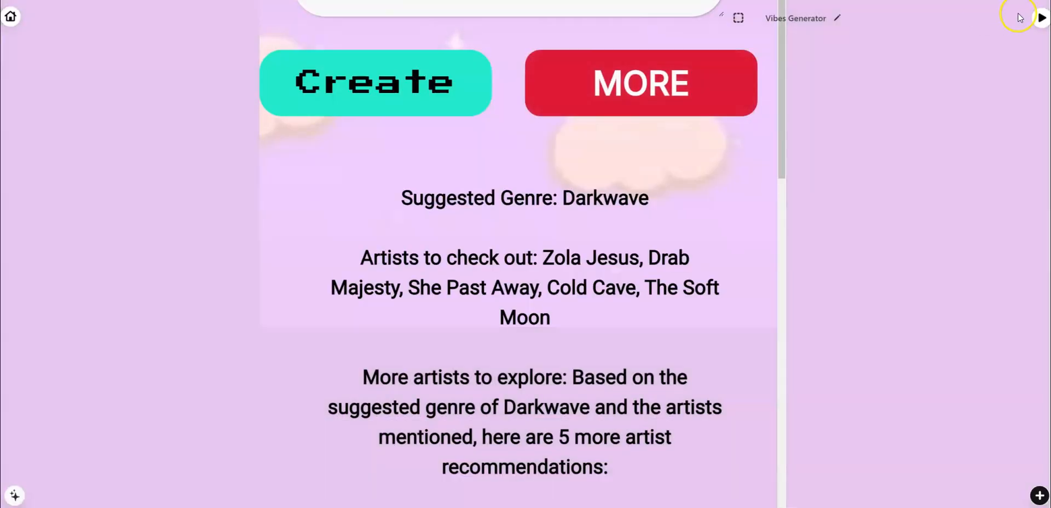
# Step: Run the app in preview and enter "cyberpunk" as the music vibe
pyautogui.click(1040, 20)
pyautogui.scroll(8, 605, 331)
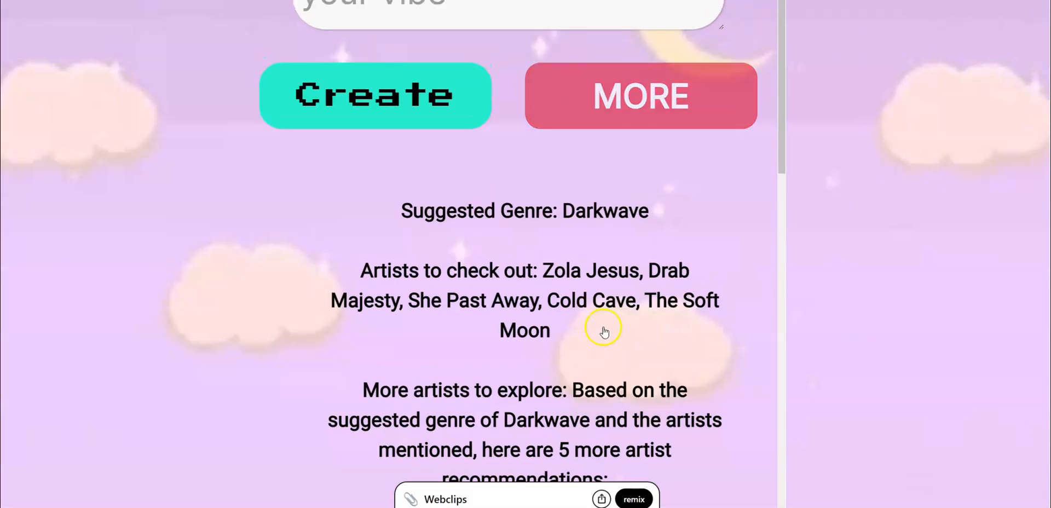
pyautogui.click(513, 188)
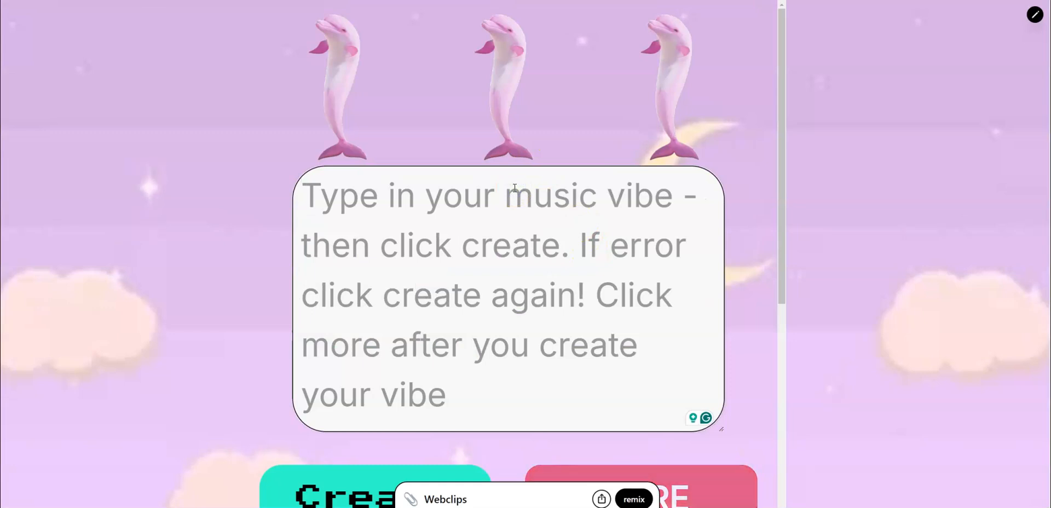
pyautogui.write('cyuberpu')
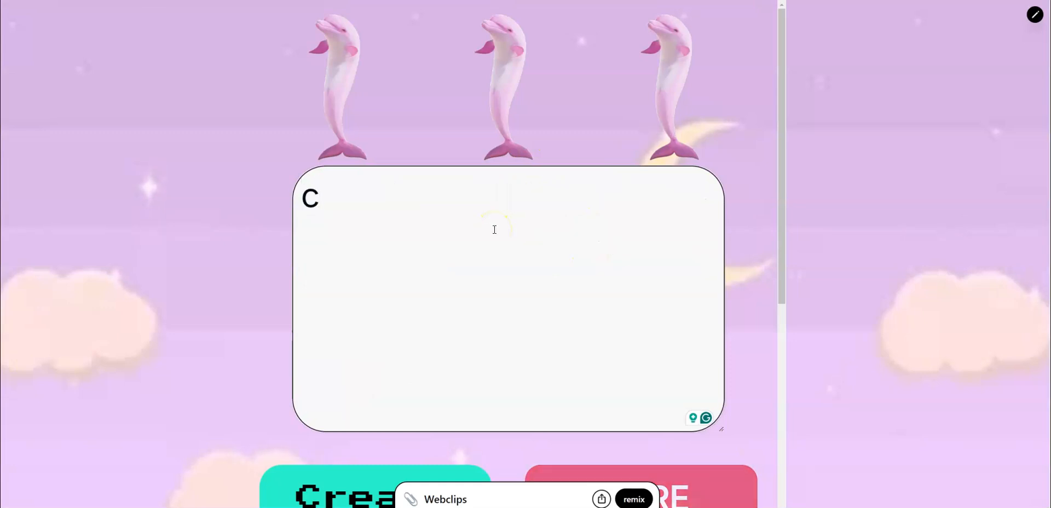
pyautogui.press('BackSpace')
pyautogui.press('BackSpace')
pyautogui.press('BackSpace')
pyautogui.press('BackSpace')
pyautogui.press('BackSpace')
pyautogui.press('BackSpace')
pyautogui.write('v')
pyautogui.press('BackSpace')
pyautogui.write('berpunk')
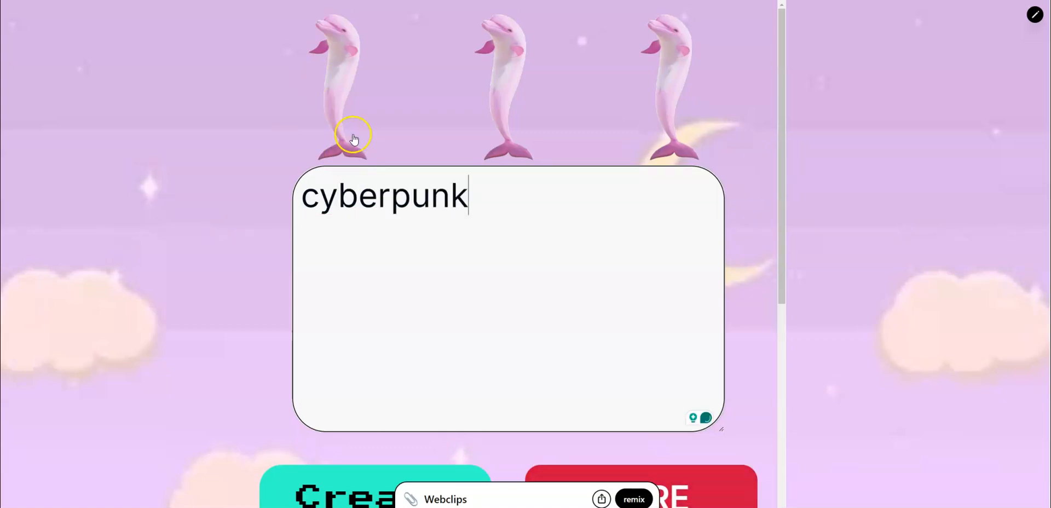
# Step: Request MORE suggestions for the cyberpunk vibe without creating it first, and look through the suggestion text
pyautogui.scroll(-3, 509, 213)
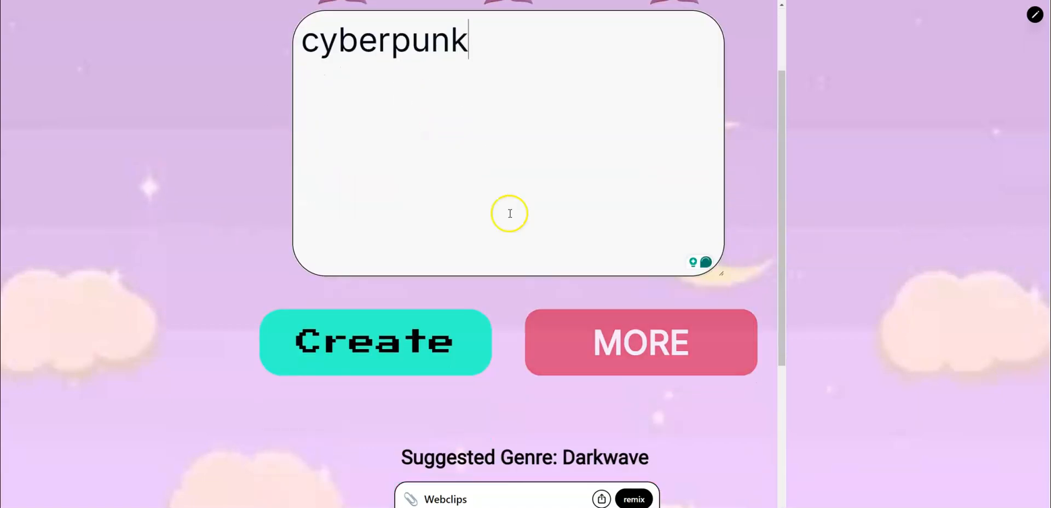
pyautogui.click(620, 350)
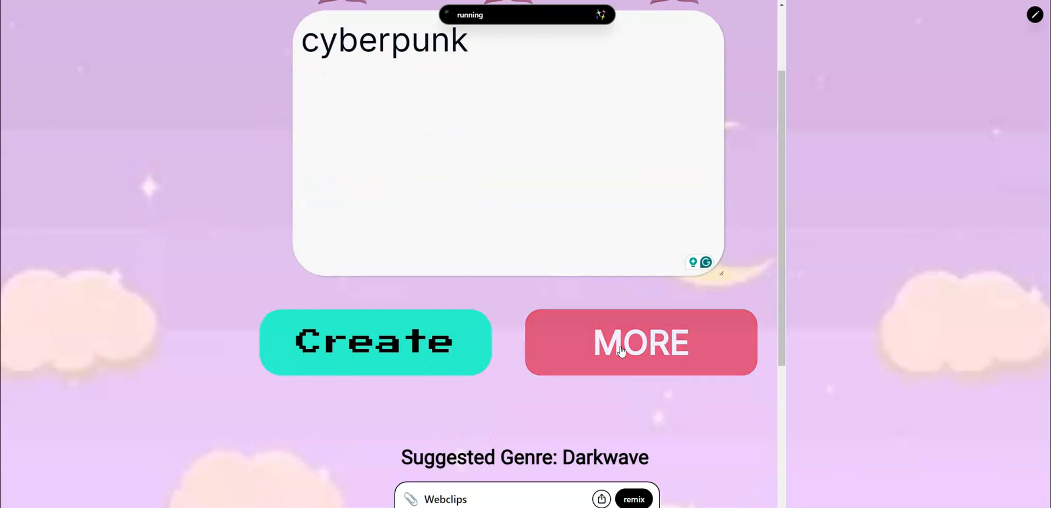
pyautogui.scroll(-7, 620, 351)
pyautogui.scroll(-10, 620, 351)
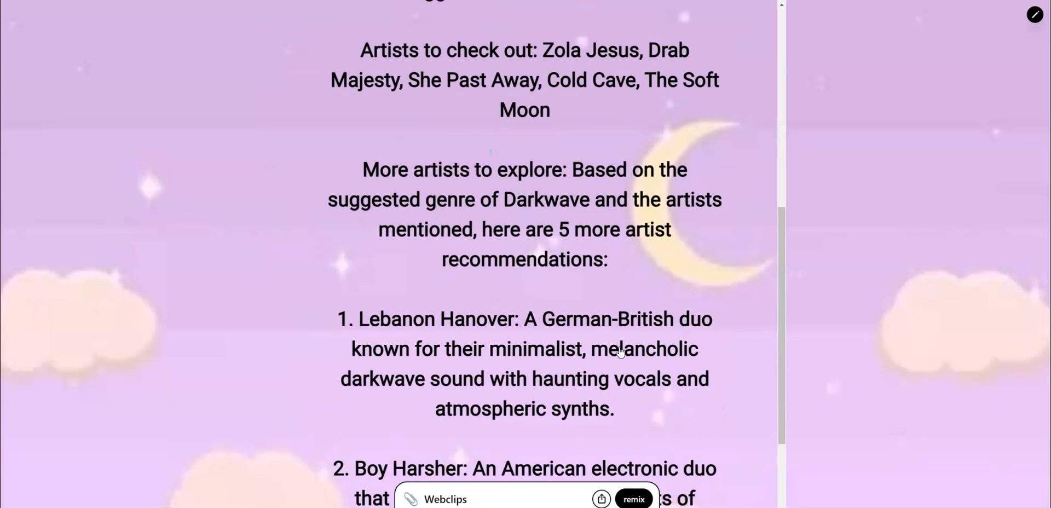
pyautogui.scroll(12, 620, 353)
pyautogui.scroll(5, 638, 317)
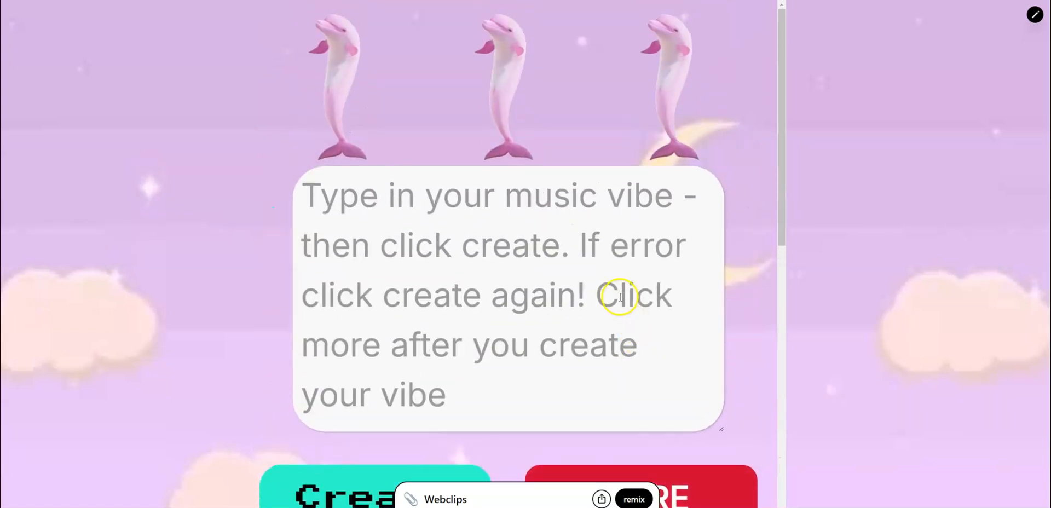
# Step: Enter "dystopian" as the music vibe in the running app
pyautogui.click(505, 205)
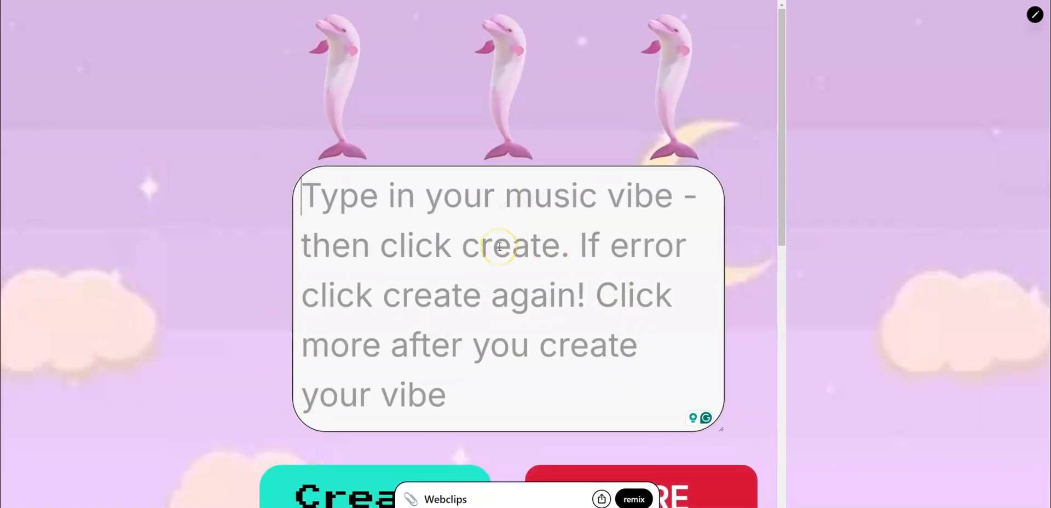
pyautogui.write('cyber')
pyautogui.press('BackSpace')
pyautogui.press('BackSpace')
pyautogui.press('BackSpace')
pyautogui.press('BackSpace')
pyautogui.press('BackSpace')
pyautogui.write('dystopian')
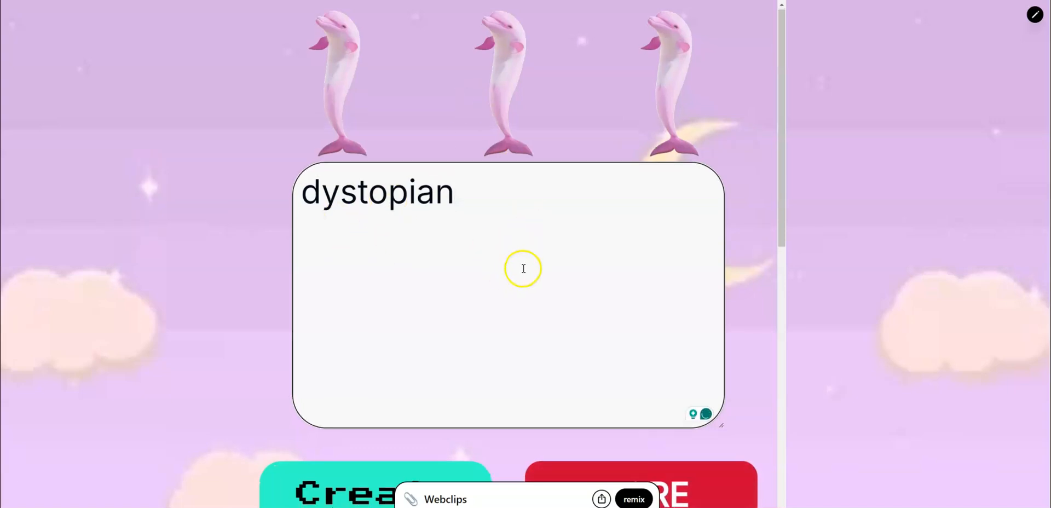
# Step: Request MORE suggestions for the dystopian vibe without using Create, and check the artist recommendations
pyautogui.scroll(-3, 629, 329)
pyautogui.click(652, 348)
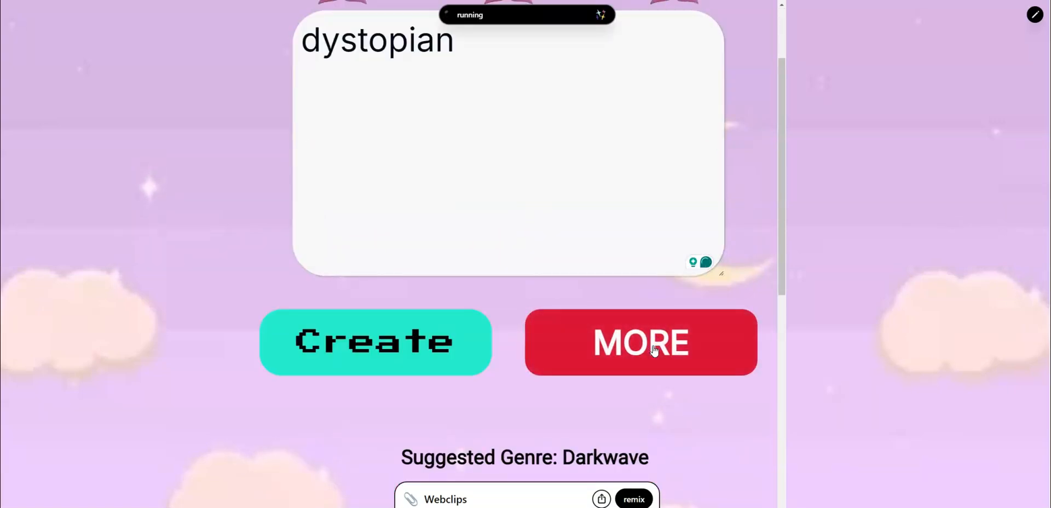
pyautogui.scroll(-3, 577, 296)
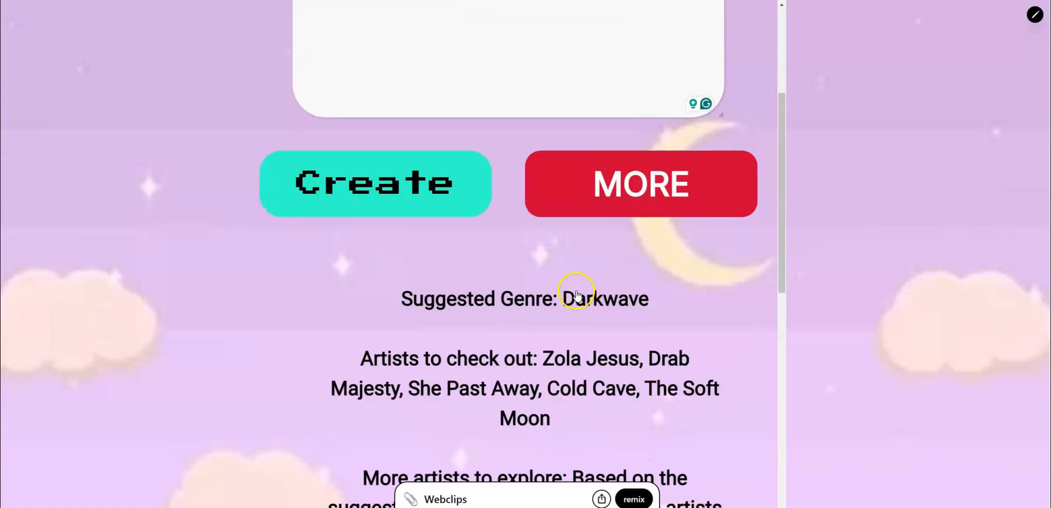
pyautogui.scroll(-9, 576, 296)
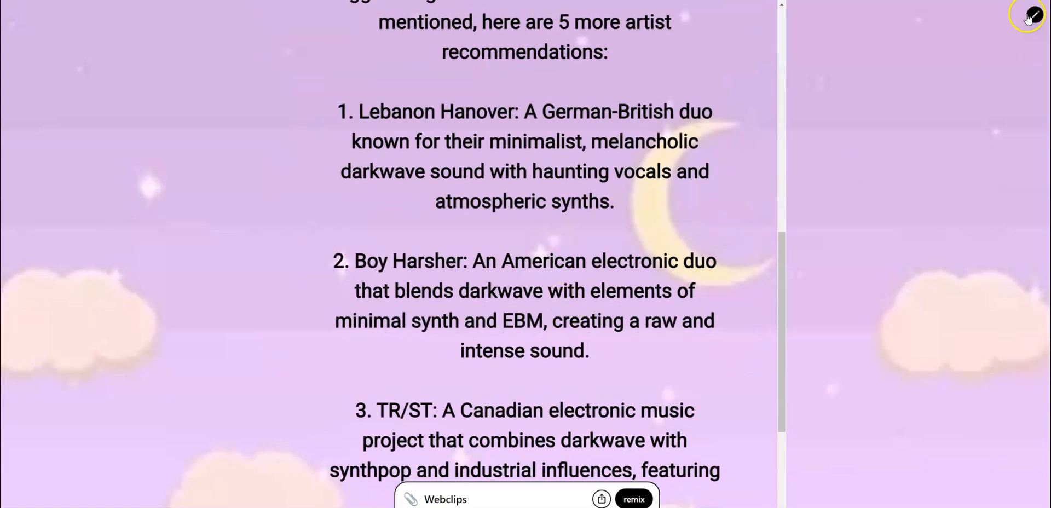
# Step: Return to the editor, open the AI program conversation and review the history of prompts and replies from the earliest to the latest
pyautogui.click(1029, 17)
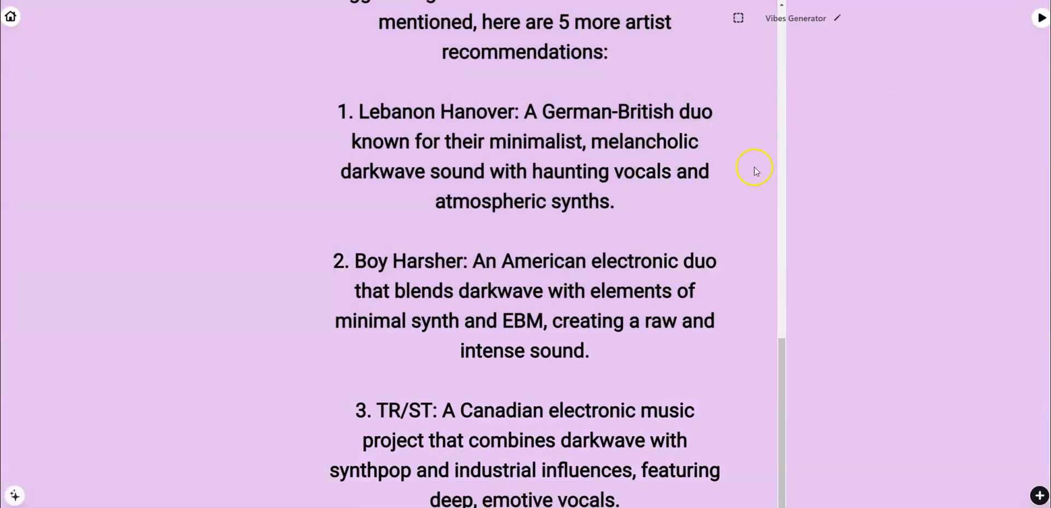
pyautogui.click(15, 495)
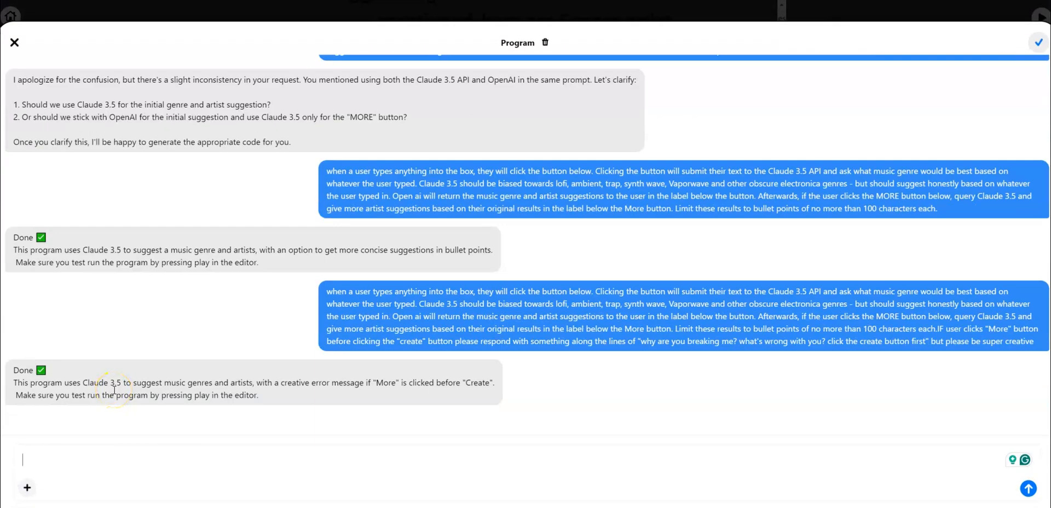
pyautogui.scroll(10, 514, 190)
pyautogui.scroll(15, 549, 211)
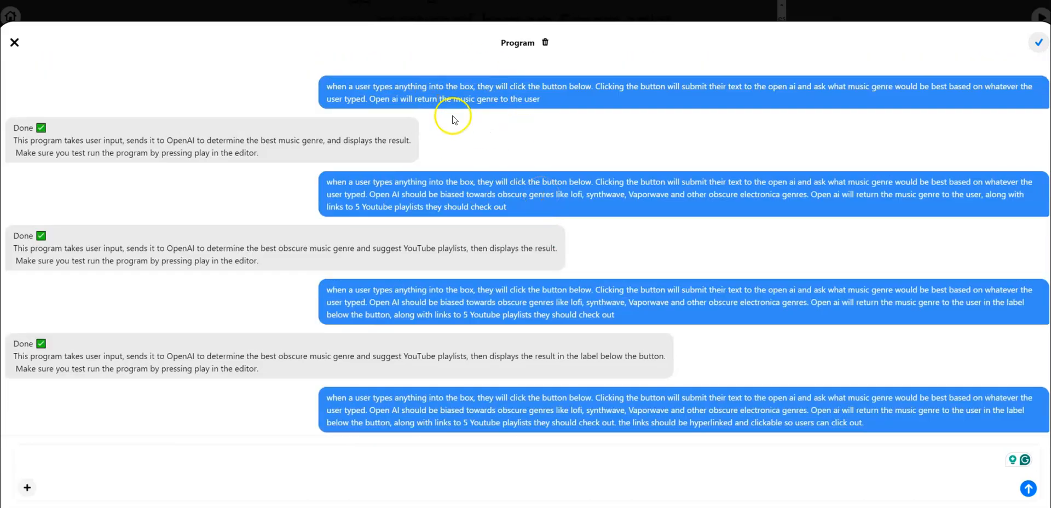
pyautogui.scroll(-5, 505, 157)
pyautogui.scroll(-2, 504, 156)
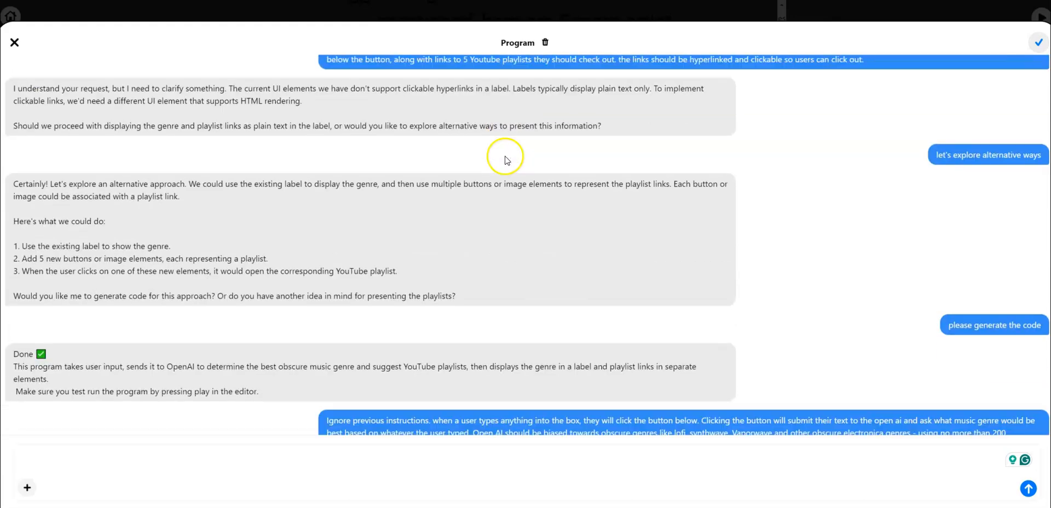
pyautogui.scroll(5, 499, 152)
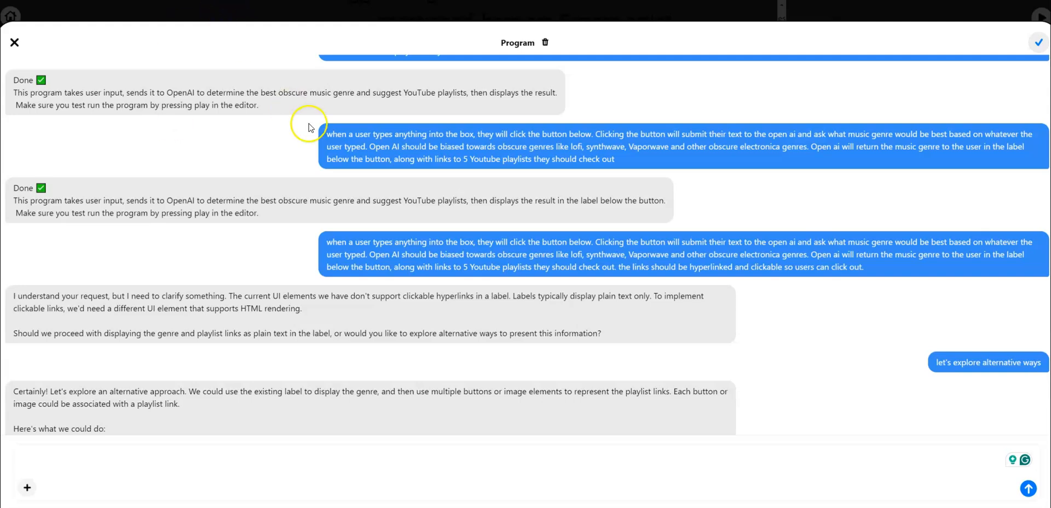
pyautogui.scroll(-4, 323, 115)
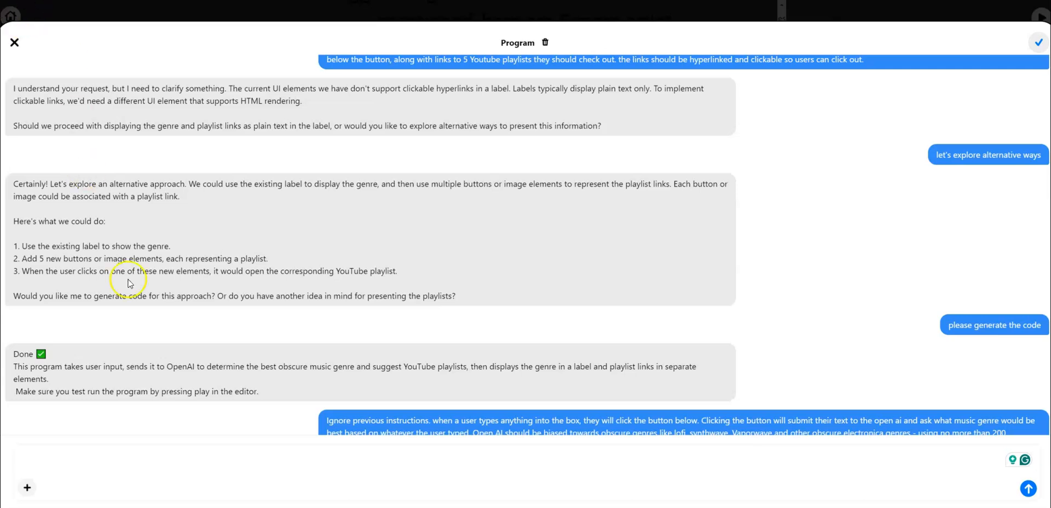
pyautogui.scroll(-20, 412, 213)
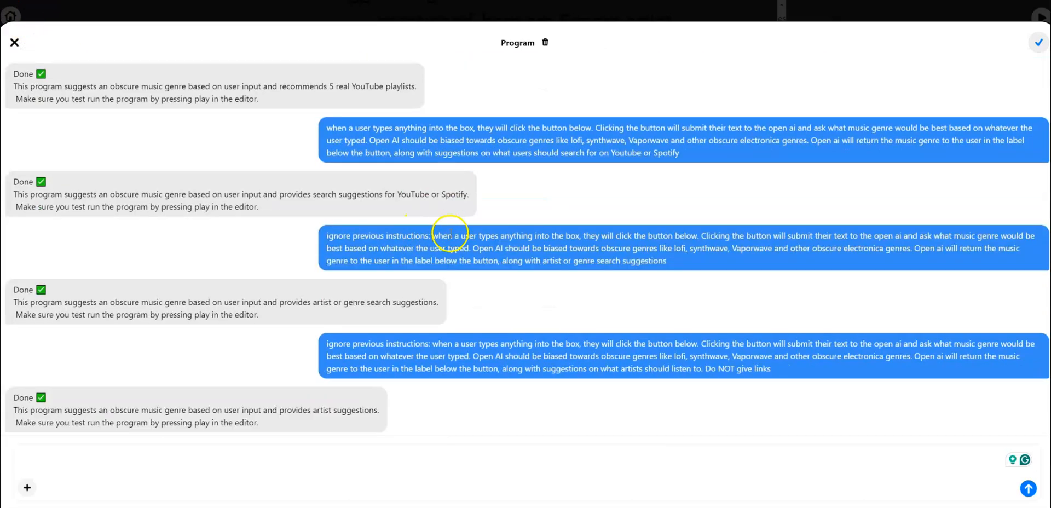
pyautogui.scroll(-15, 456, 247)
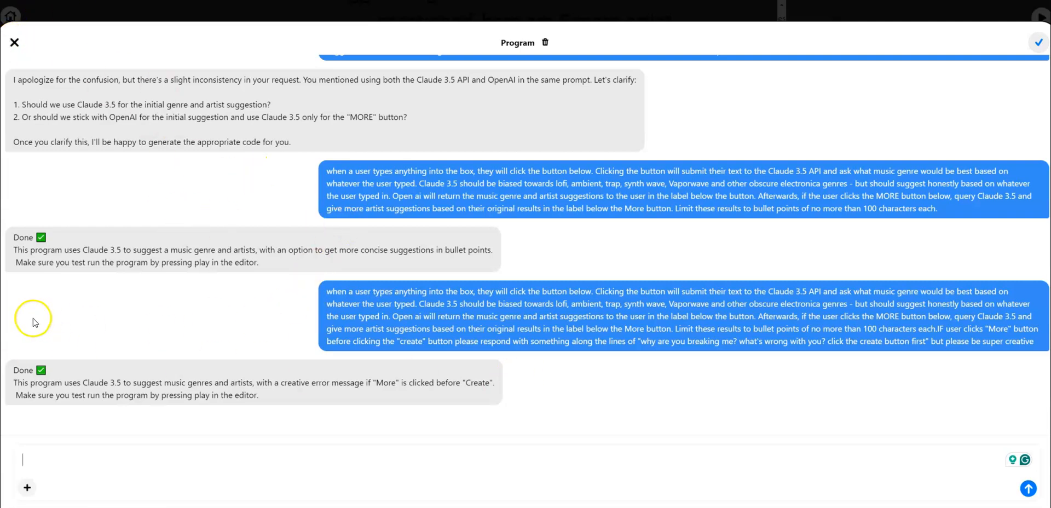
# Step: Copy the full text of the most recent program prompt into a new message
pyautogui.tripleClick(329, 290)
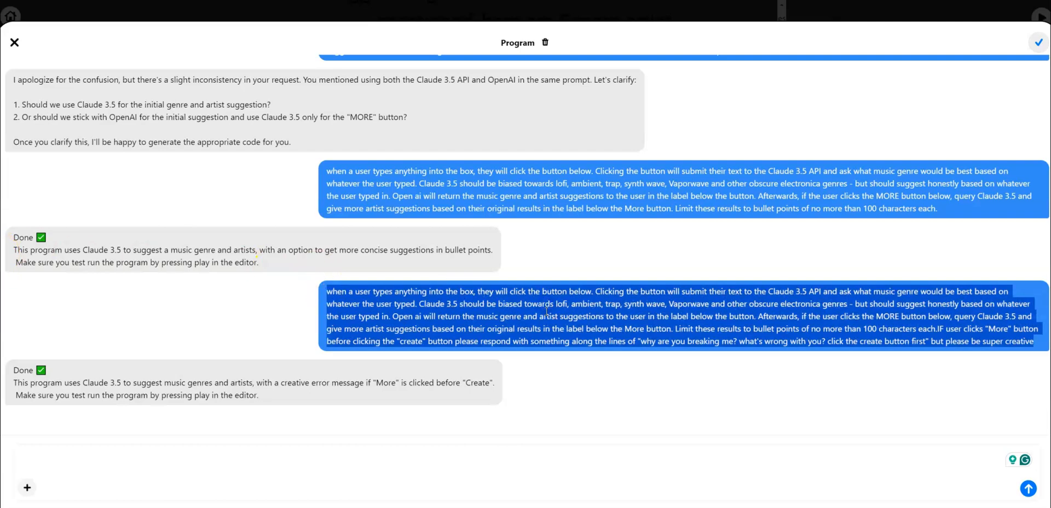
pyautogui.click(235, 451)
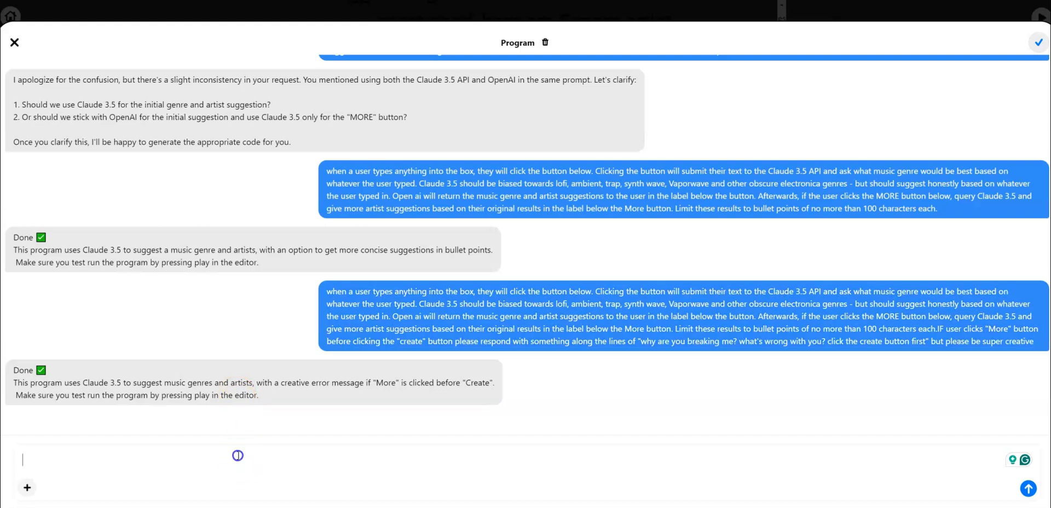
pyautogui.hotkey('ctrl', 'v')
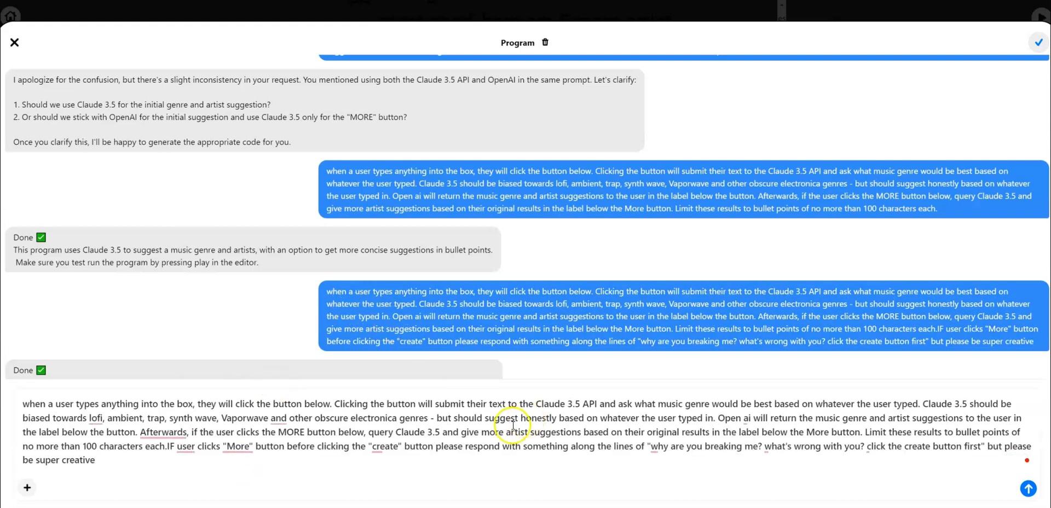
# Step: Move the "IF user clicks" sentence into its own paragraph after a blank line and start it with "Important step -"
pyautogui.click(165, 446)
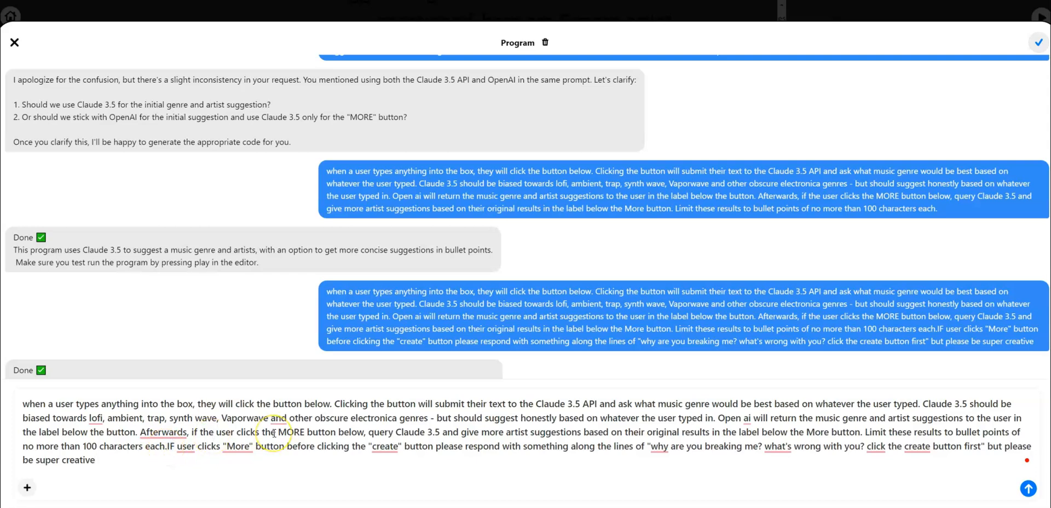
pyautogui.hotkey('shift', 'Return')
pyautogui.hotkey('shift', 'Return')
pyautogui.write('Import')
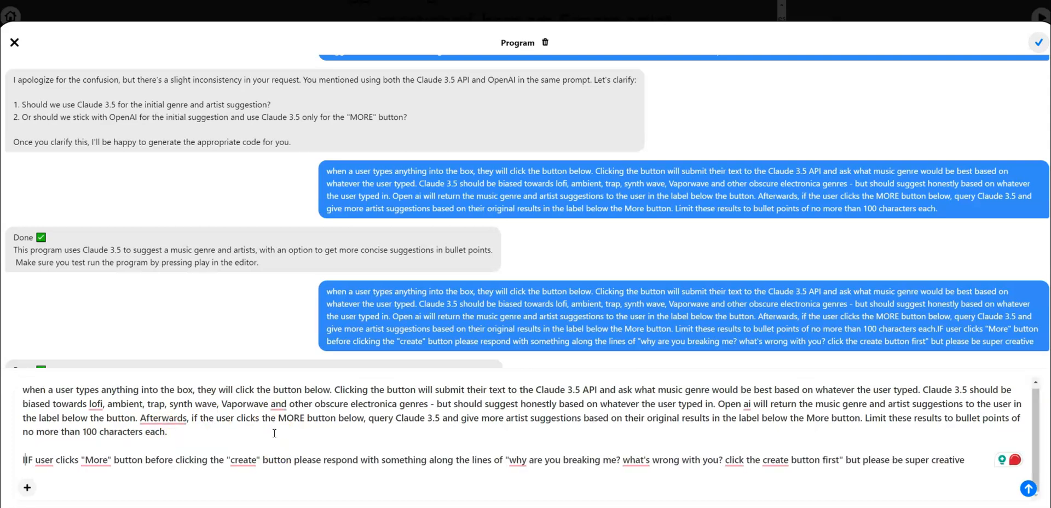
pyautogui.write('ant -')
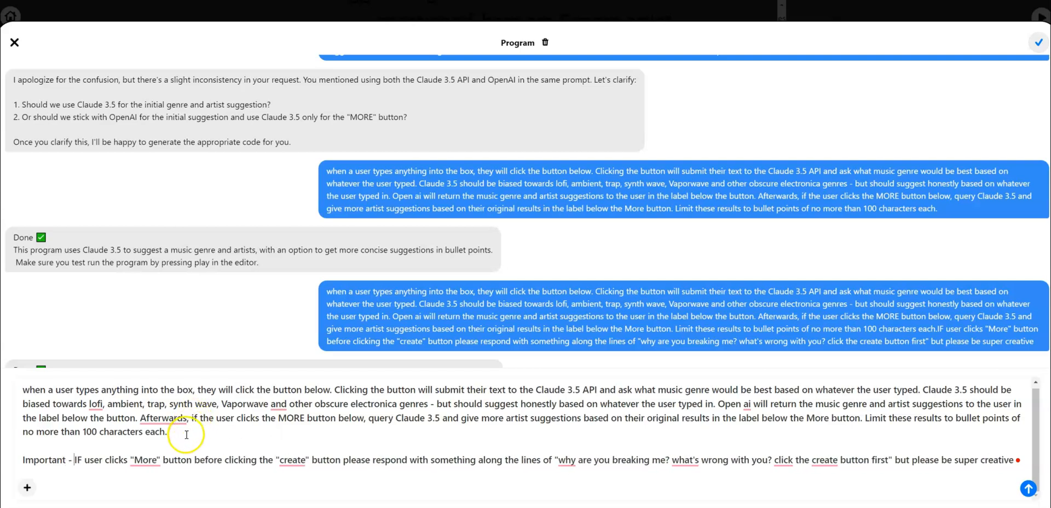
pyautogui.click(192, 426)
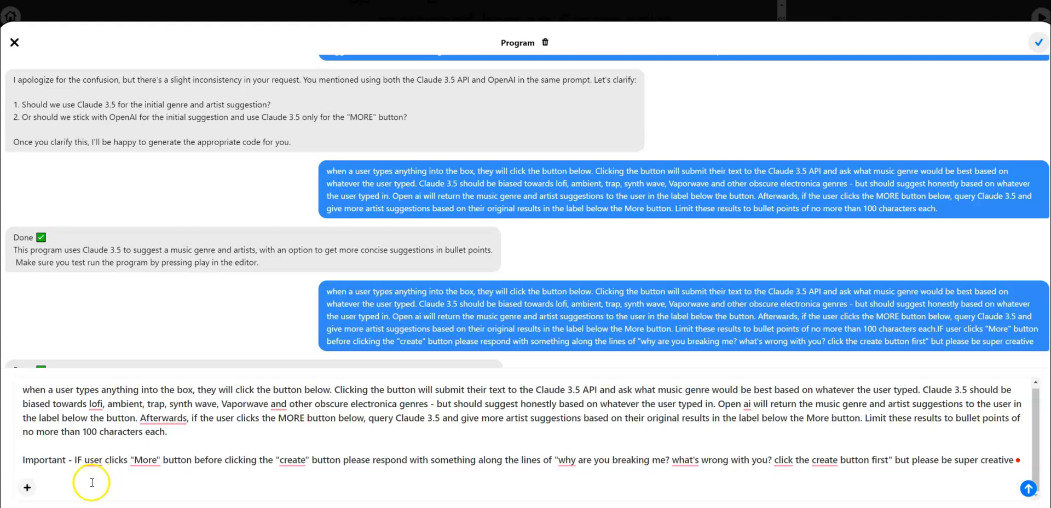
pyautogui.click(66, 462)
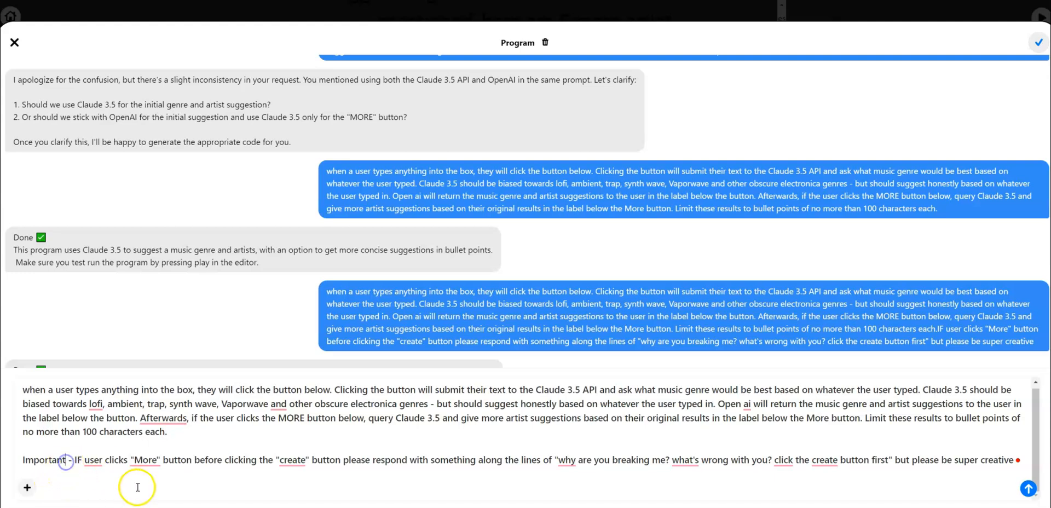
pyautogui.write('step')
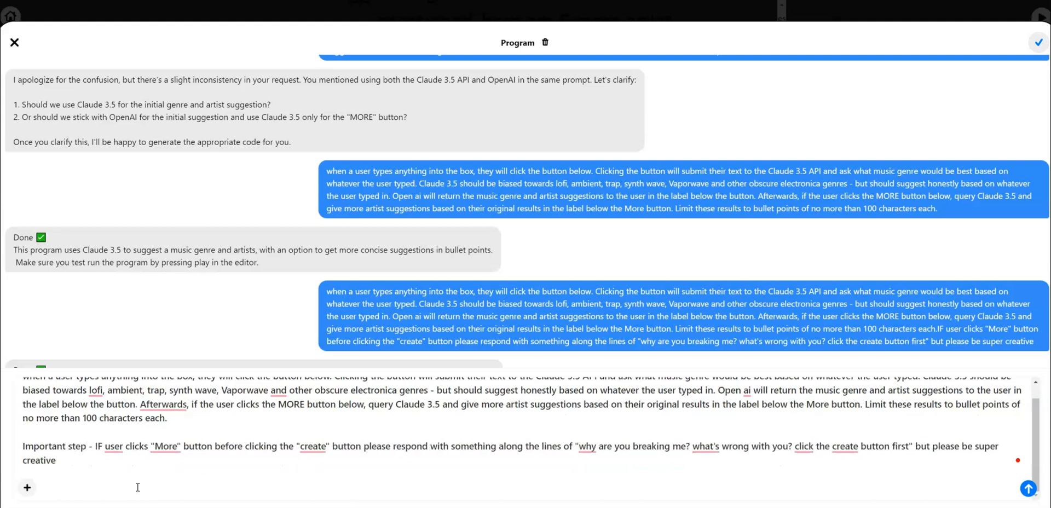
# Step: Replace the dash after "Important step" with ": Please ensure you follow this instruction." ahead of the IF sentence
pyautogui.click(88, 446)
pyautogui.press('Delete')
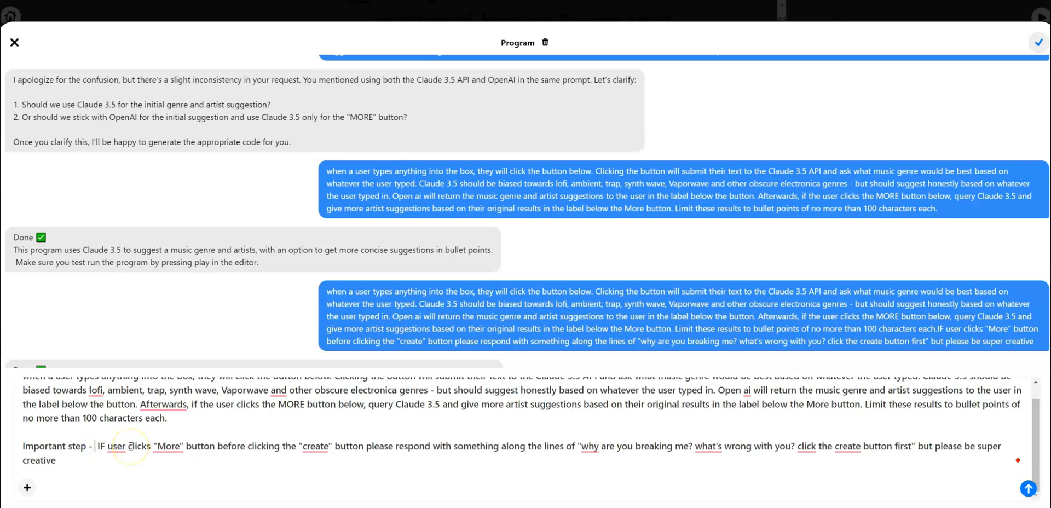
pyautogui.write(': Pleas')
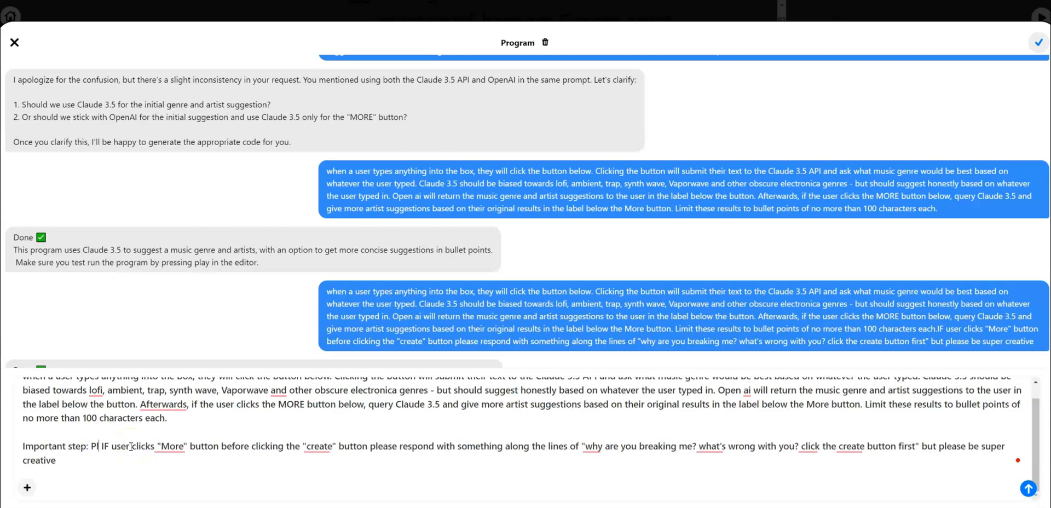
pyautogui.write('e')
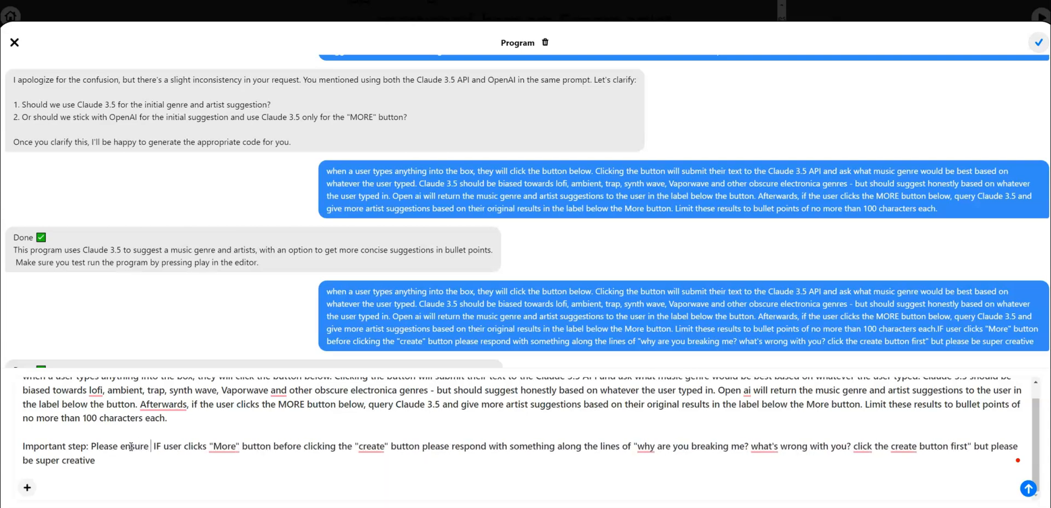
pyautogui.write(' ensure you follow this in')
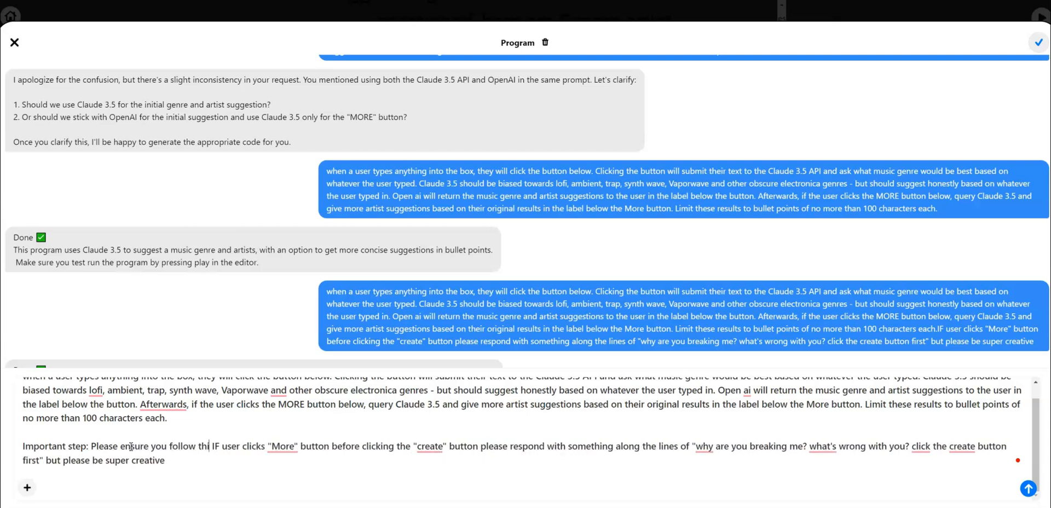
pyautogui.write('struction')
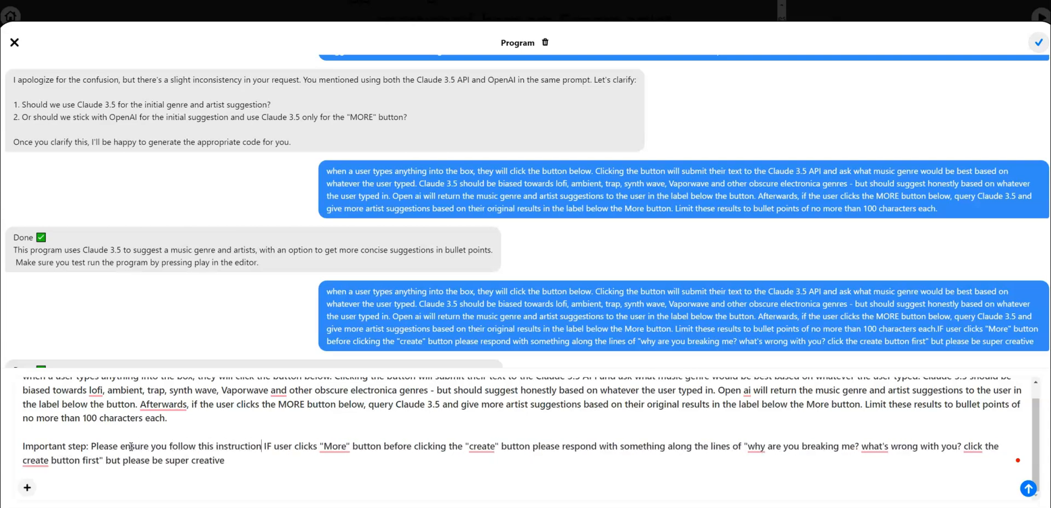
pyautogui.write('.')
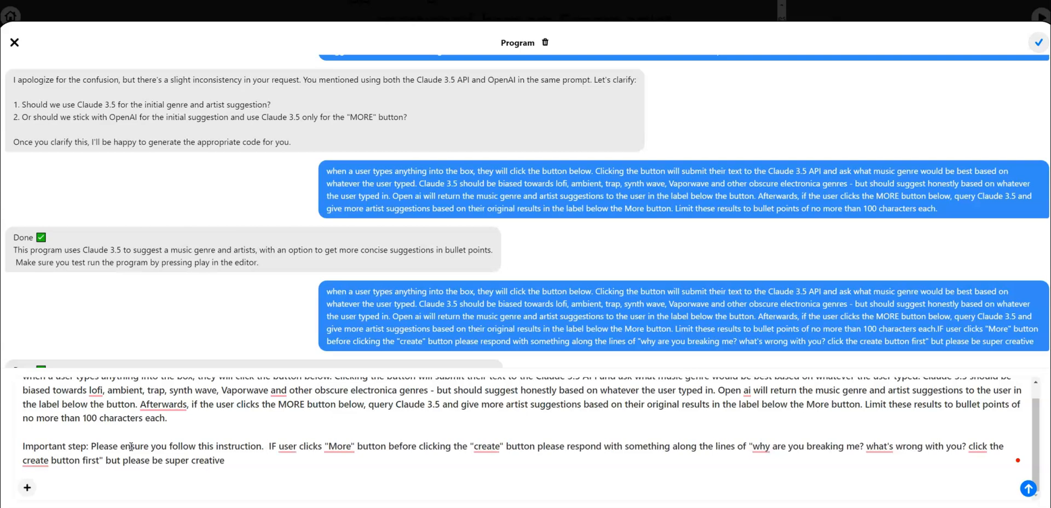
pyautogui.press('BackSpace')
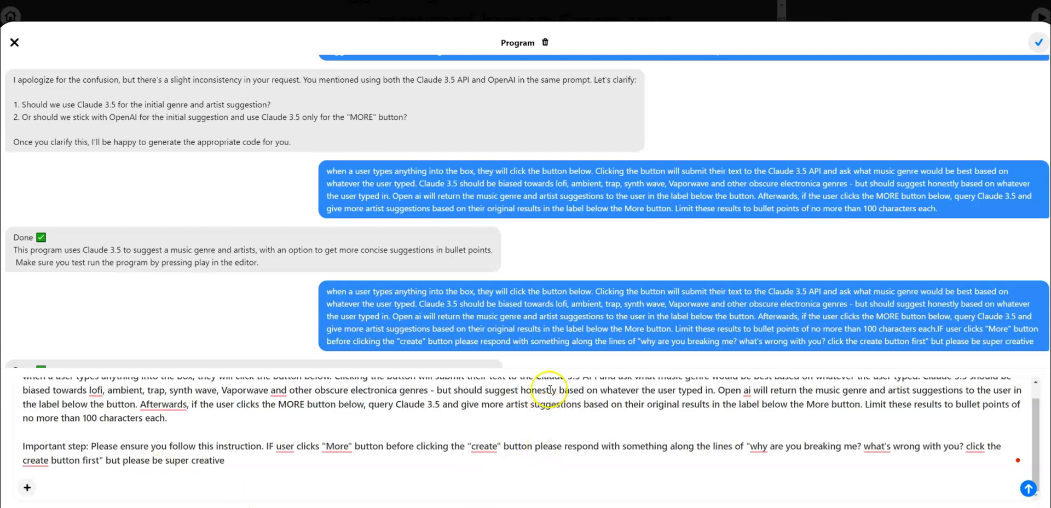
# Step: Insert "has never clicked create button, and" after "IF user" in the important step's condition
pyautogui.click(298, 447)
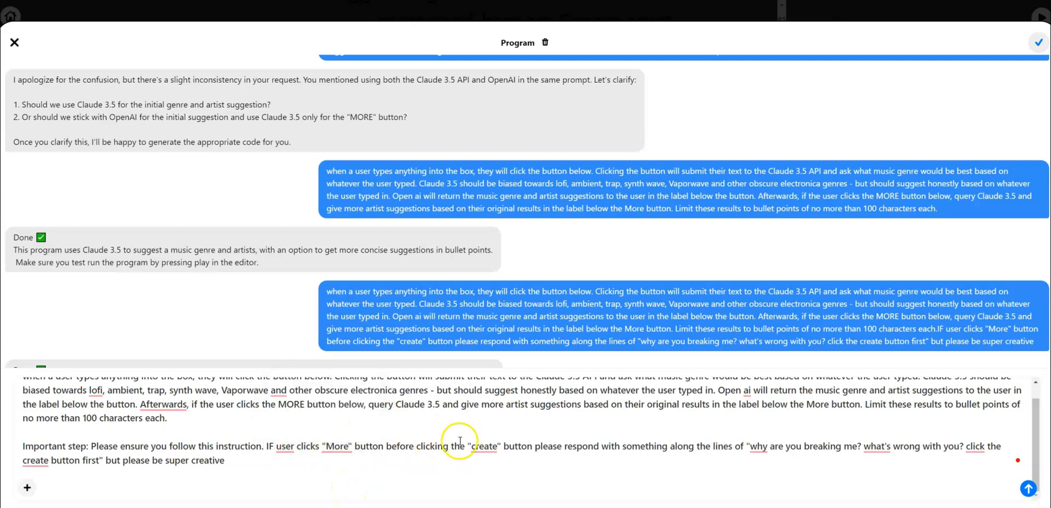
pyautogui.click(527, 446)
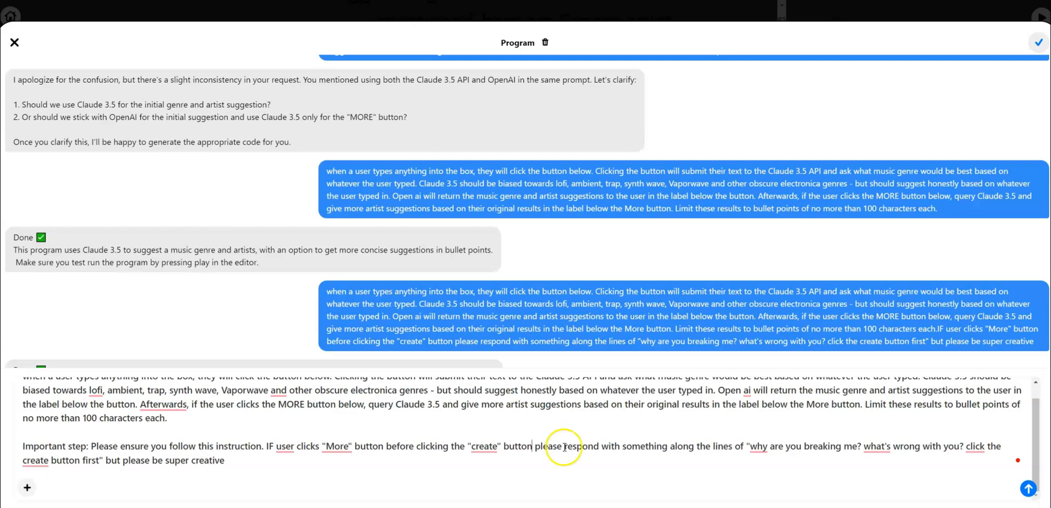
pyautogui.click(294, 447)
pyautogui.write('ha')
pyautogui.write('s never clicke')
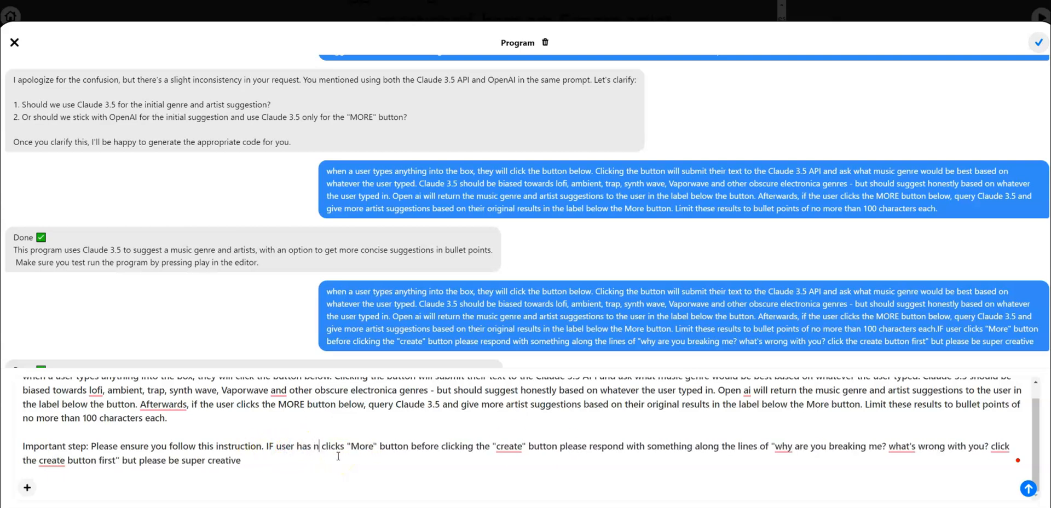
pyautogui.write('d create ')
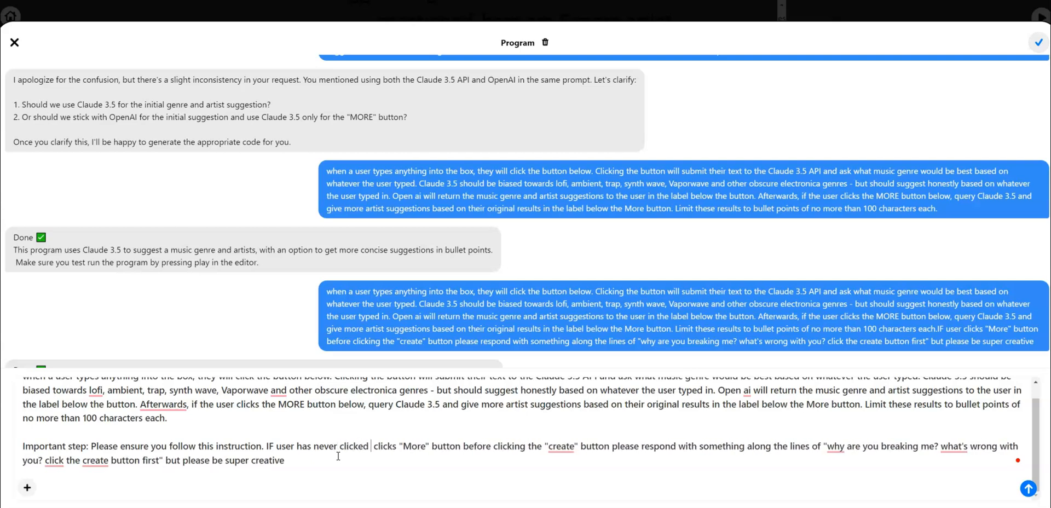
pyautogui.write('button')
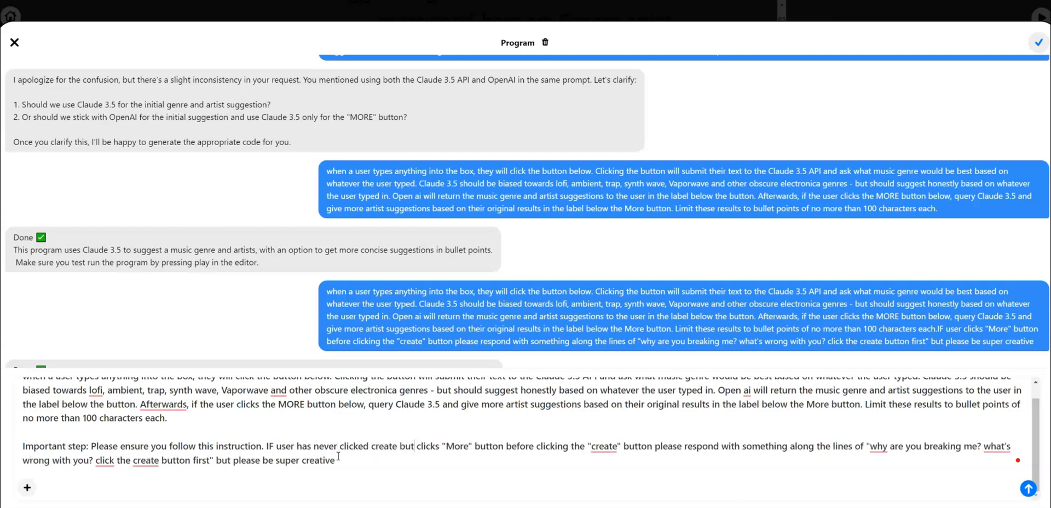
pyautogui.write(', and')
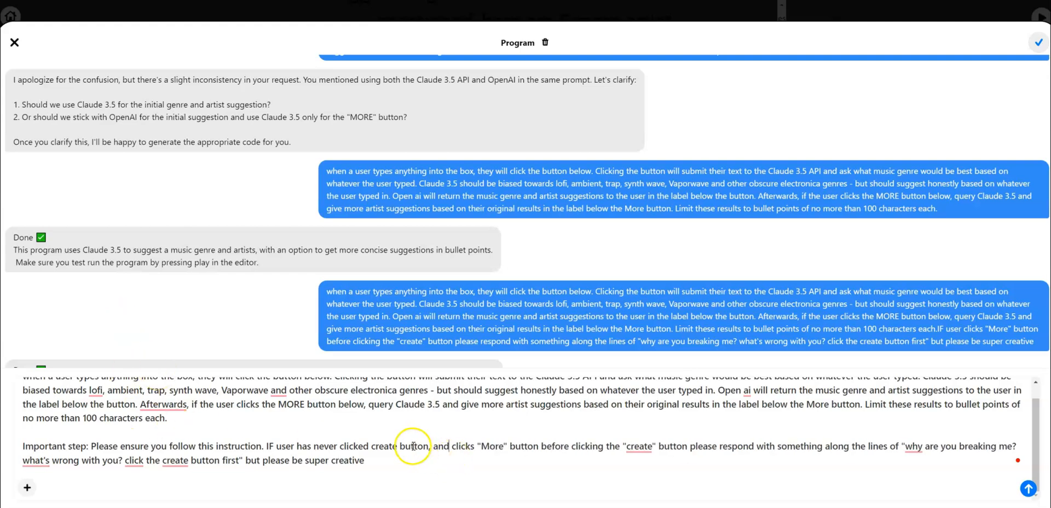
# Step: Put quotation marks around the newly added word "create" and submit the revised prompt to the AI program
pyautogui.click(397, 449)
pyautogui.write('"')
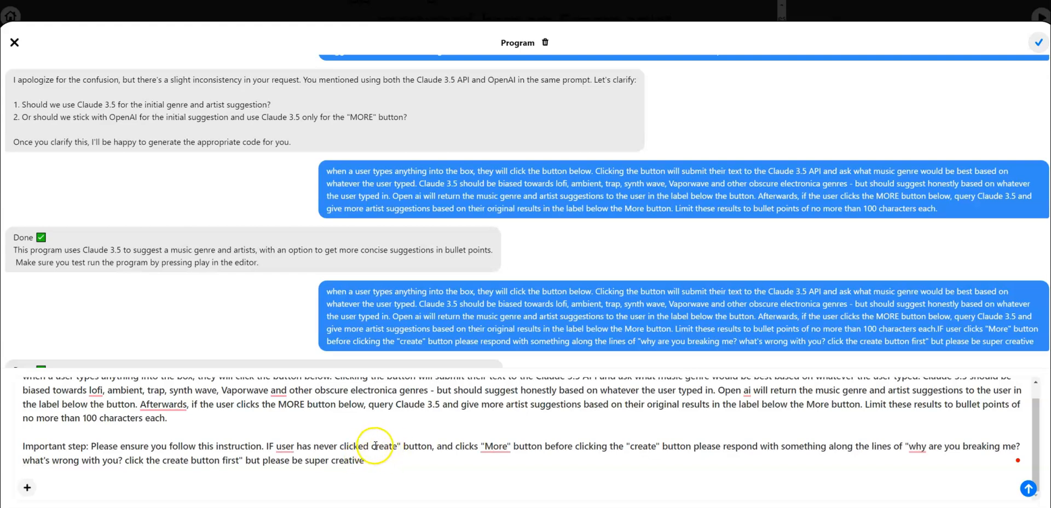
pyautogui.click(371, 446)
pyautogui.write('"')
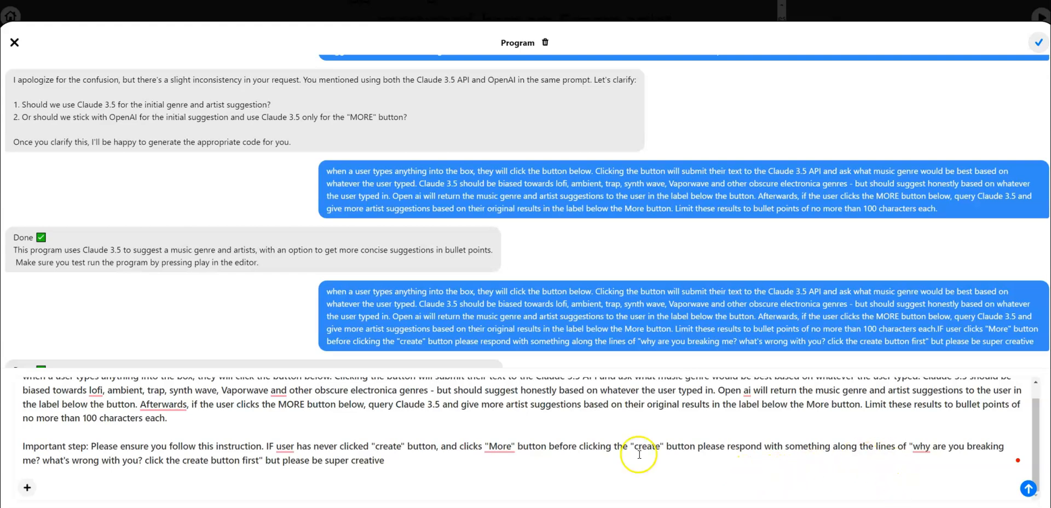
pyautogui.click(1027, 488)
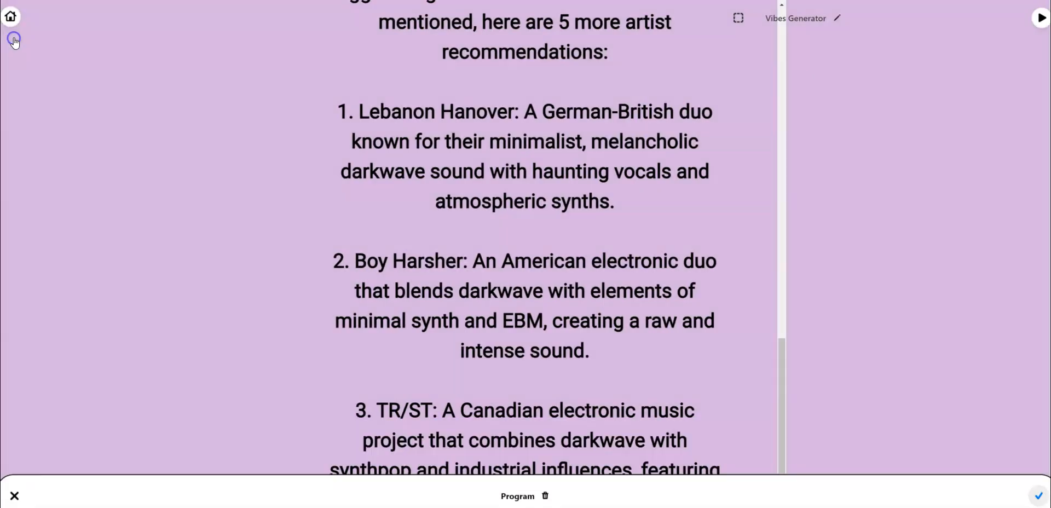
# Step: Close the program conversation, run the app in preview and go back up past the earlier suggestions
pyautogui.click(14, 42)
pyautogui.click(1040, 21)
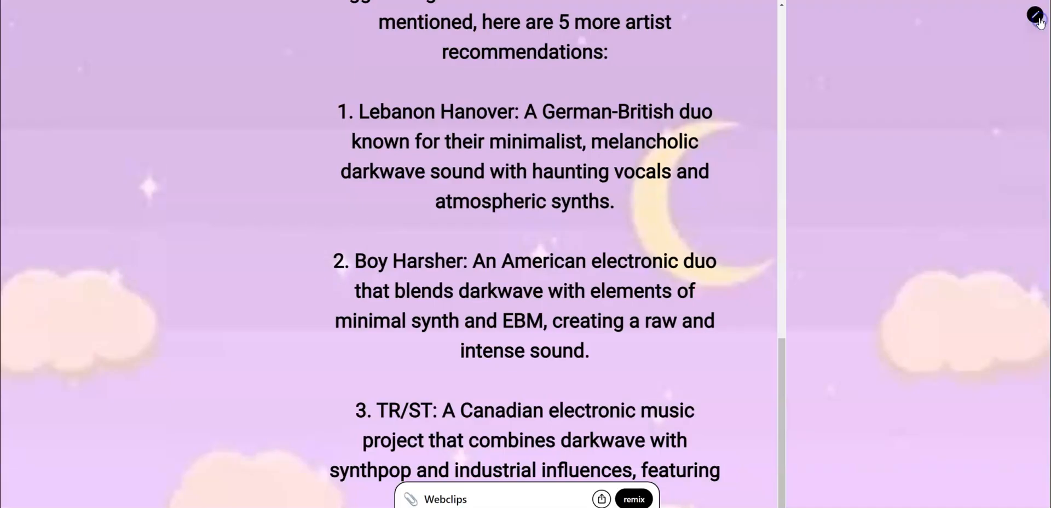
pyautogui.scroll(-8, 547, 219)
pyautogui.scroll(3, 608, 186)
pyautogui.scroll(10, 608, 186)
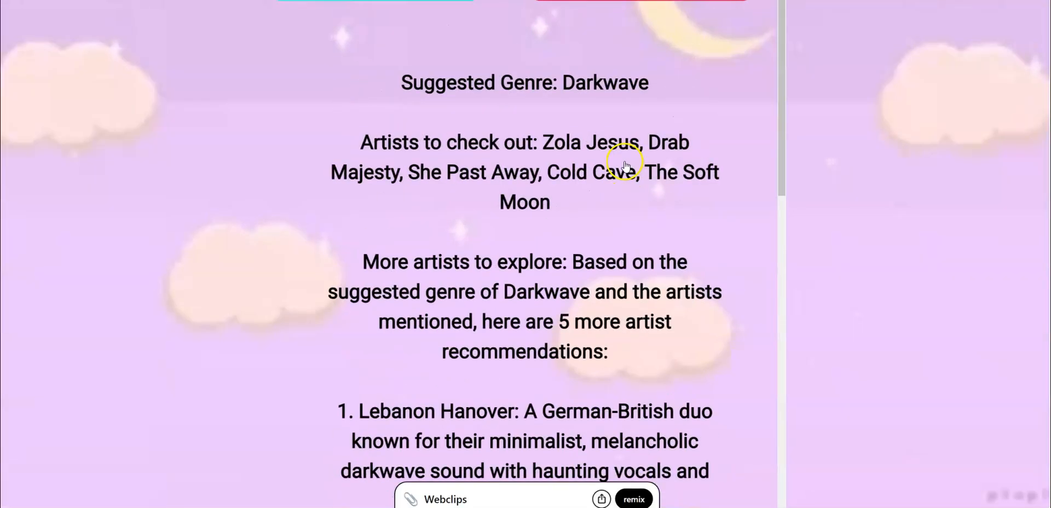
# Step: Enter "happy studying music for a light snowfall in the winter" as the music vibe in the app's text box
pyautogui.scroll(5, 558, 93)
pyautogui.click(490, 214)
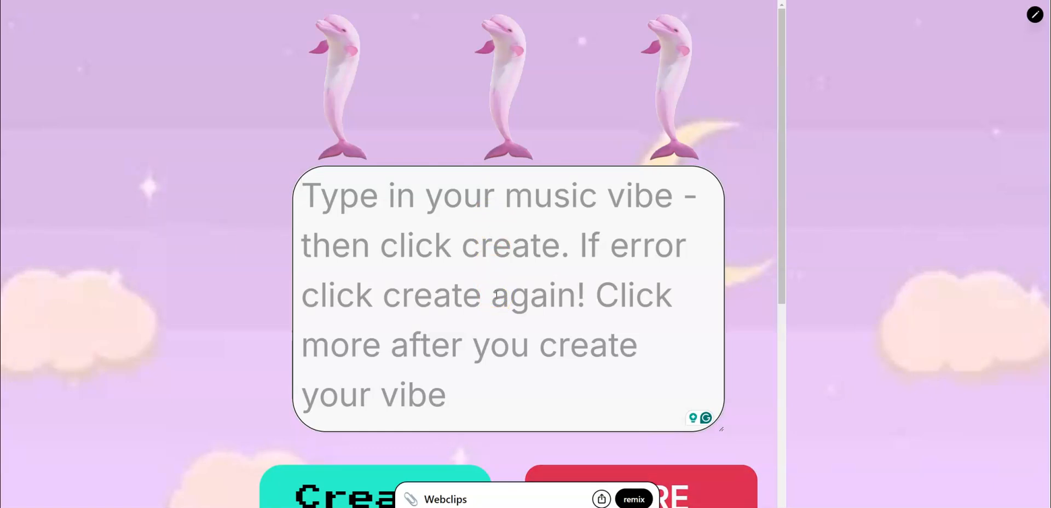
pyautogui.write('C')
pyautogui.press('BackSpace')
pyautogui.write('happy')
pyautogui.write(' srt')
pyautogui.press('BackSpace')
pyautogui.press('BackSpace')
pyautogui.write('tudying')
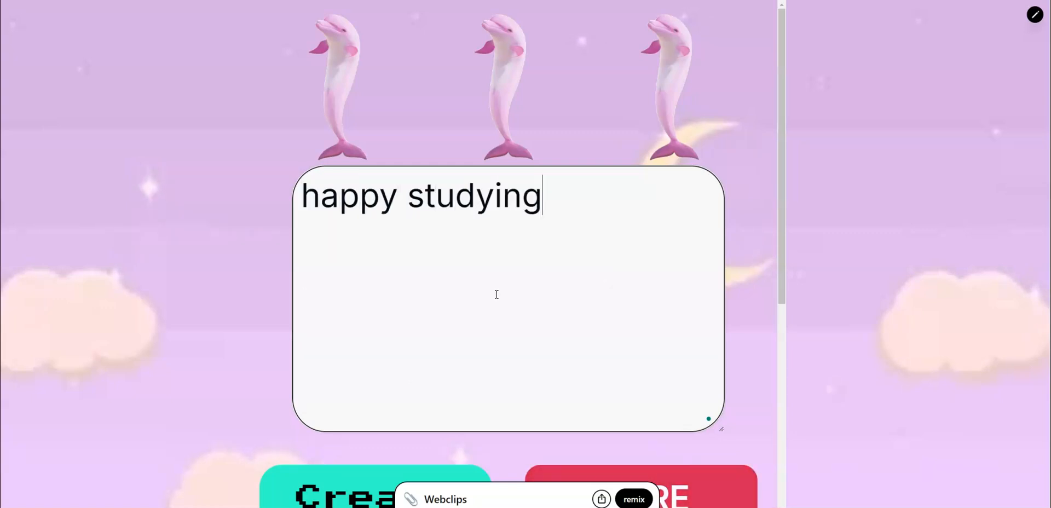
pyautogui.write(' music for a')
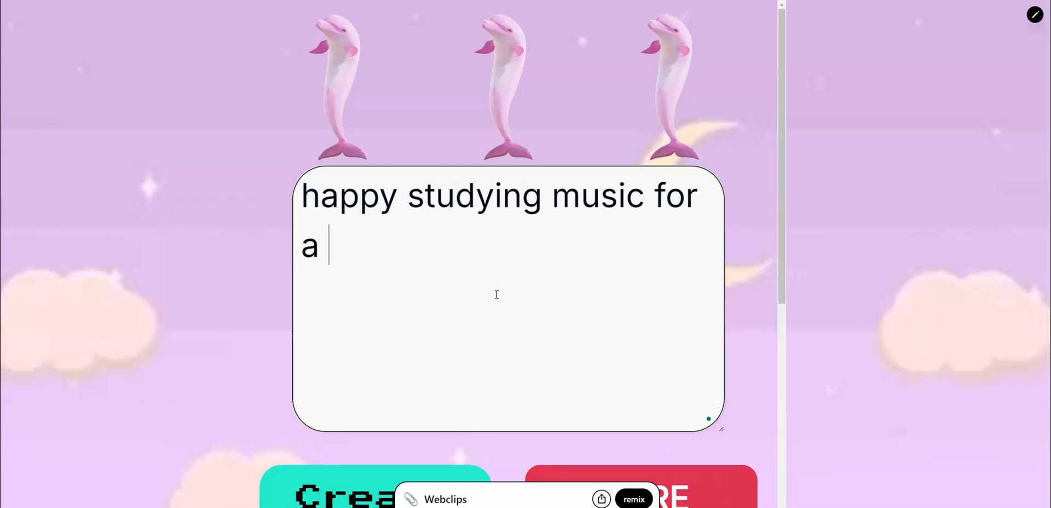
pyautogui.write(' light')
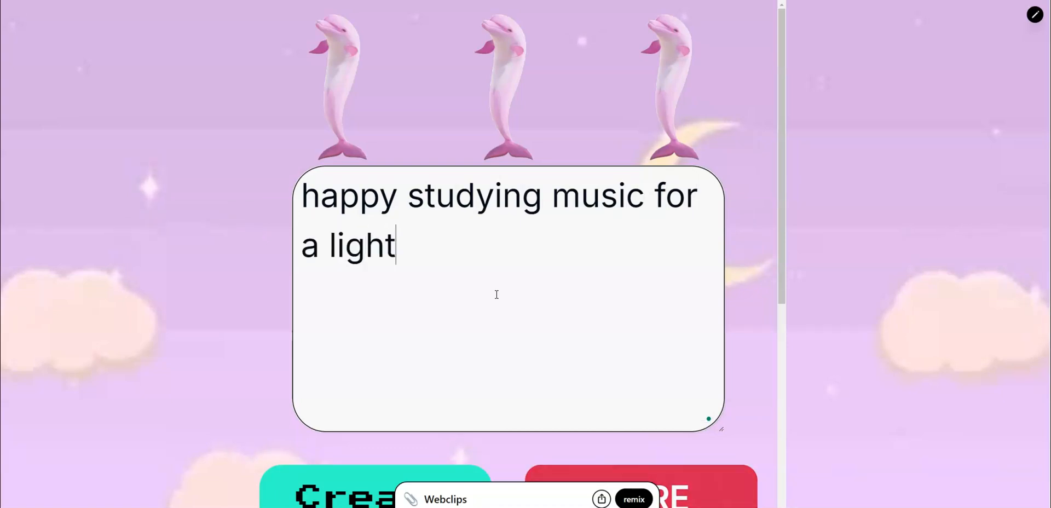
pyautogui.write(' snowfg')
pyautogui.press('BackSpace')
pyautogui.write('a')
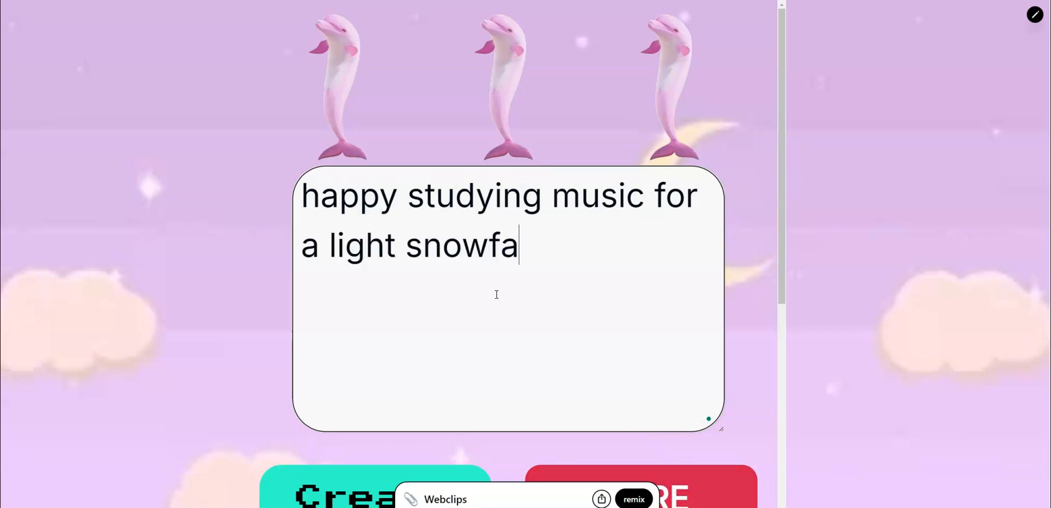
pyautogui.write('ll in the winter')
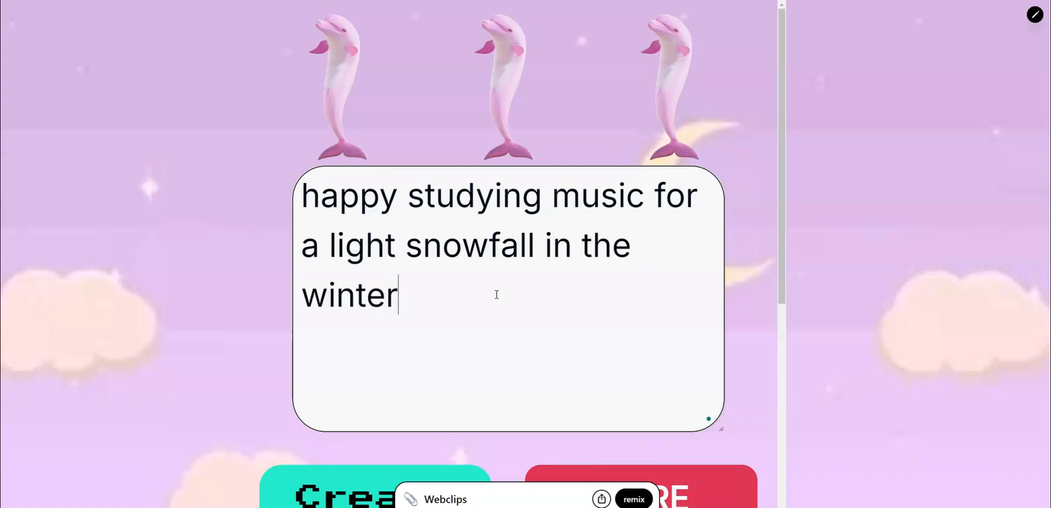
# Step: Test MORE without using Create for the entered vibe and check the response below
pyautogui.scroll(-4, 496, 295)
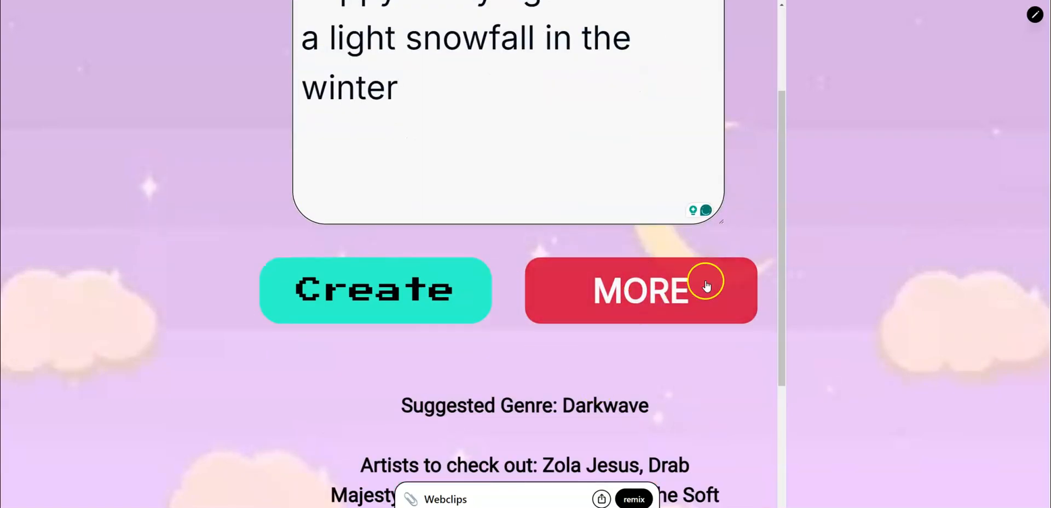
pyautogui.click(690, 272)
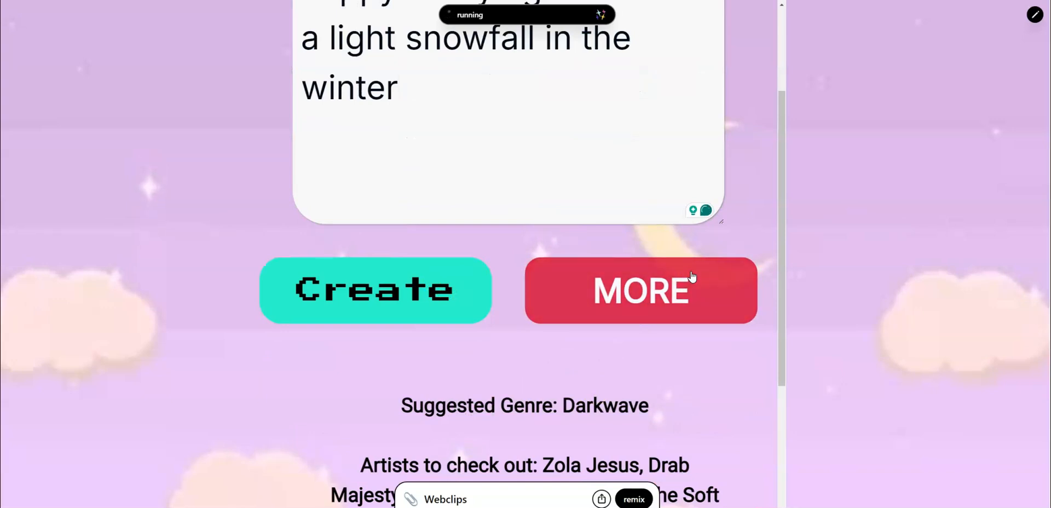
pyautogui.scroll(-10, 692, 277)
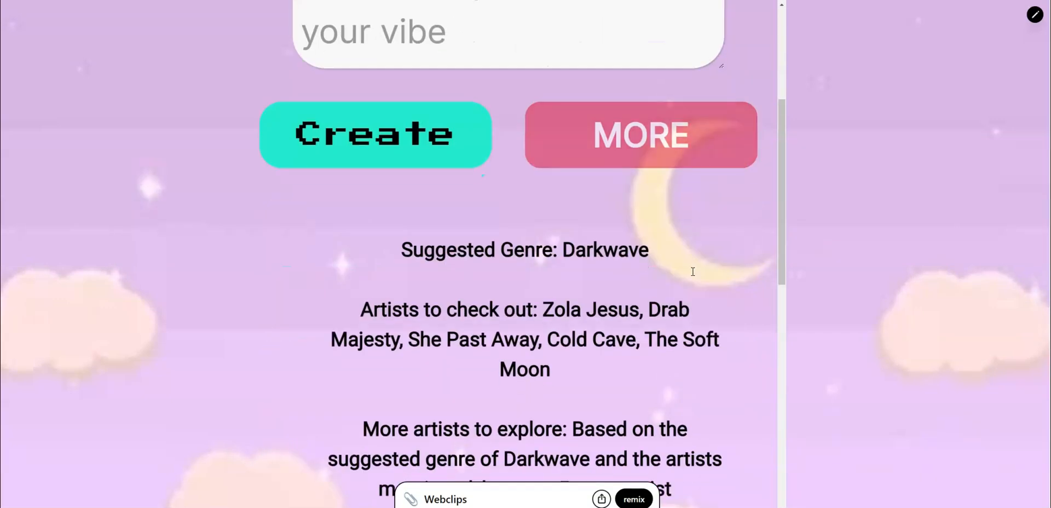
pyautogui.scroll(-4, 693, 276)
pyautogui.scroll(12, 693, 277)
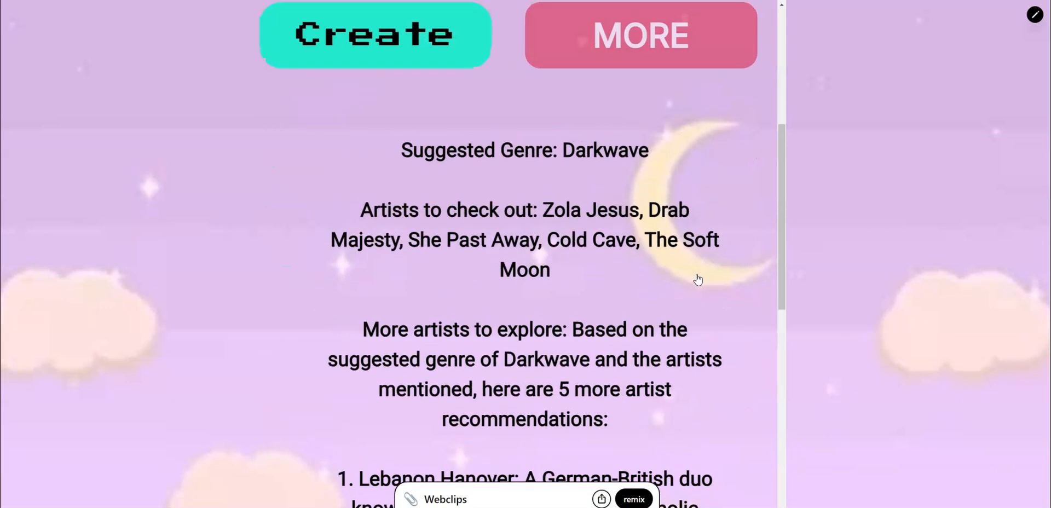
# Step: Run MORE again with the vibe box empty and read through the artist recommendations
pyautogui.click(666, 247)
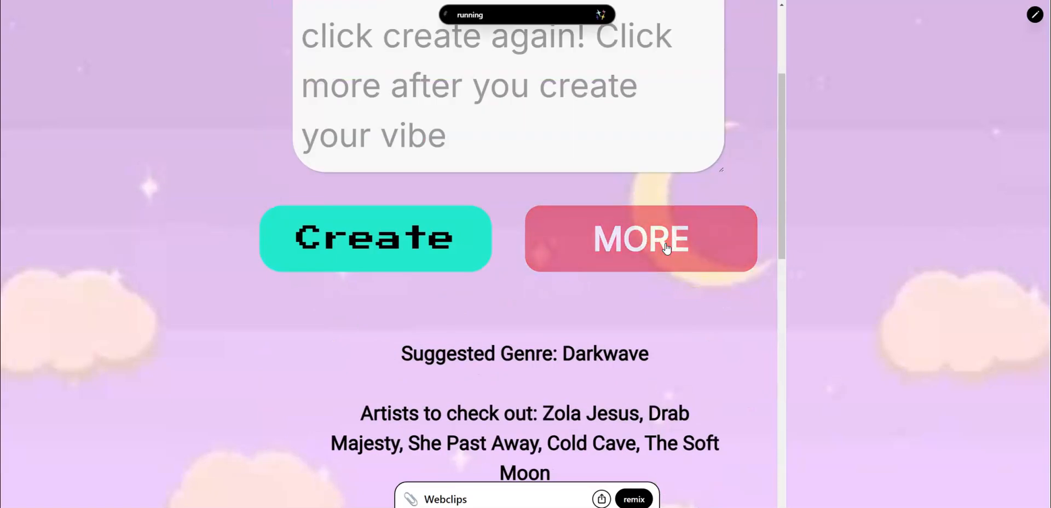
pyautogui.click(676, 249)
pyautogui.scroll(-20, 677, 253)
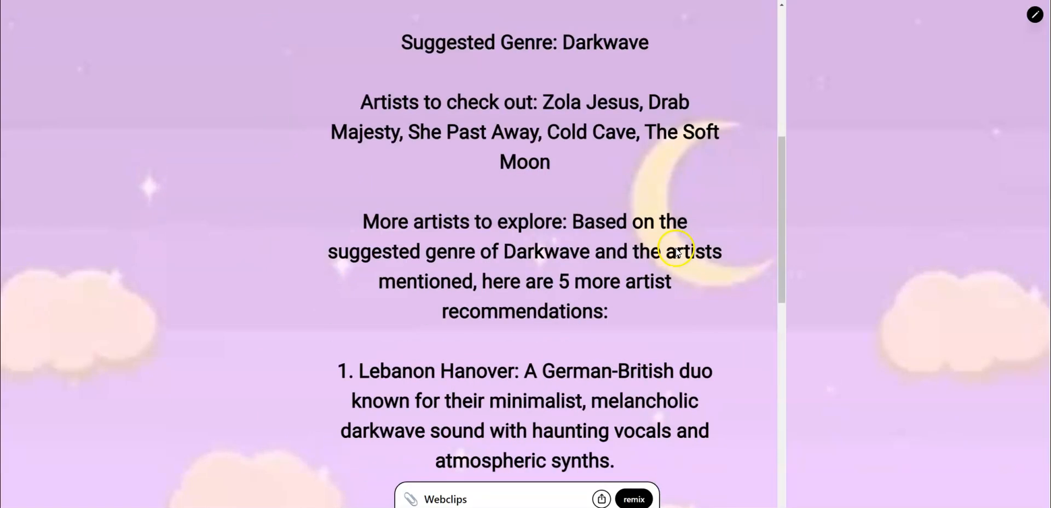
pyautogui.scroll(-12, 678, 253)
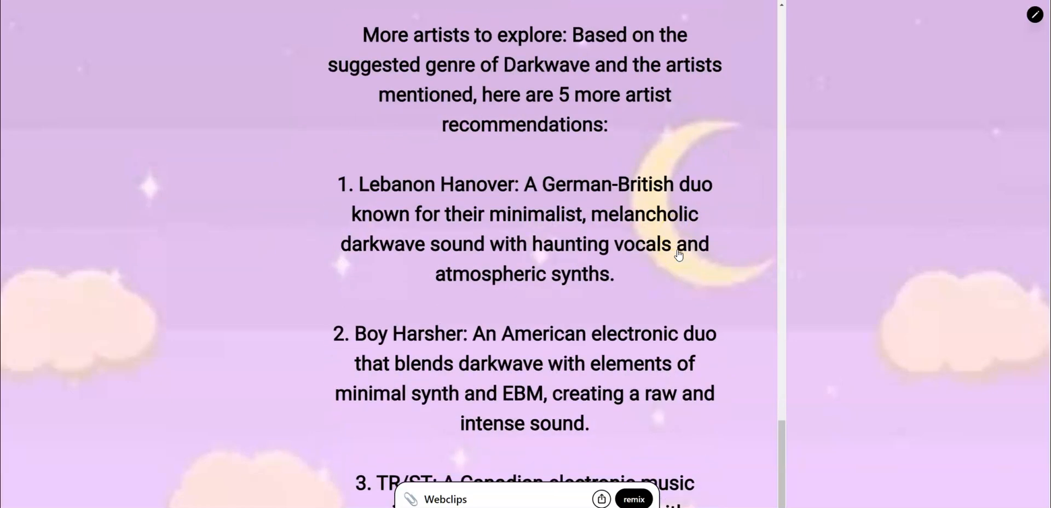
pyautogui.scroll(20, 679, 254)
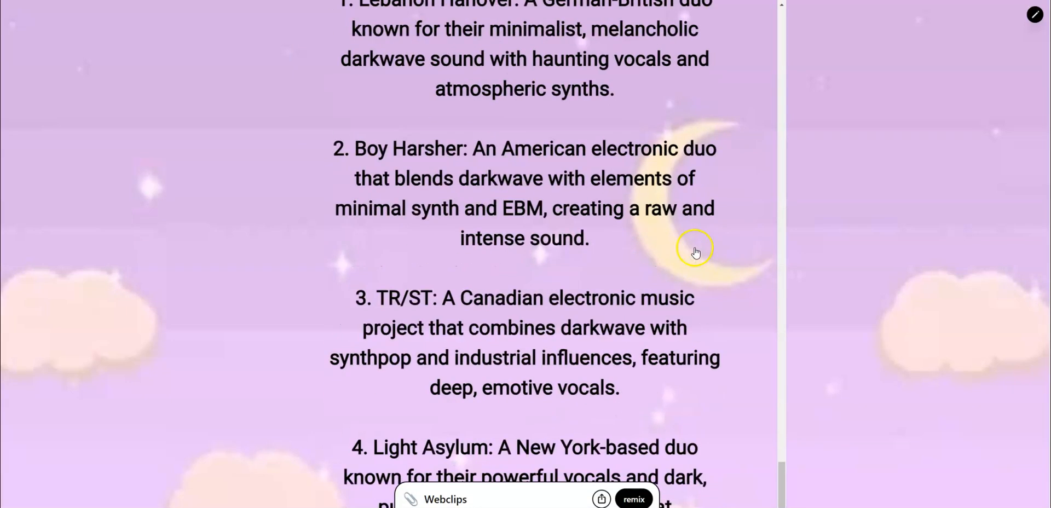
pyautogui.scroll(7, 703, 240)
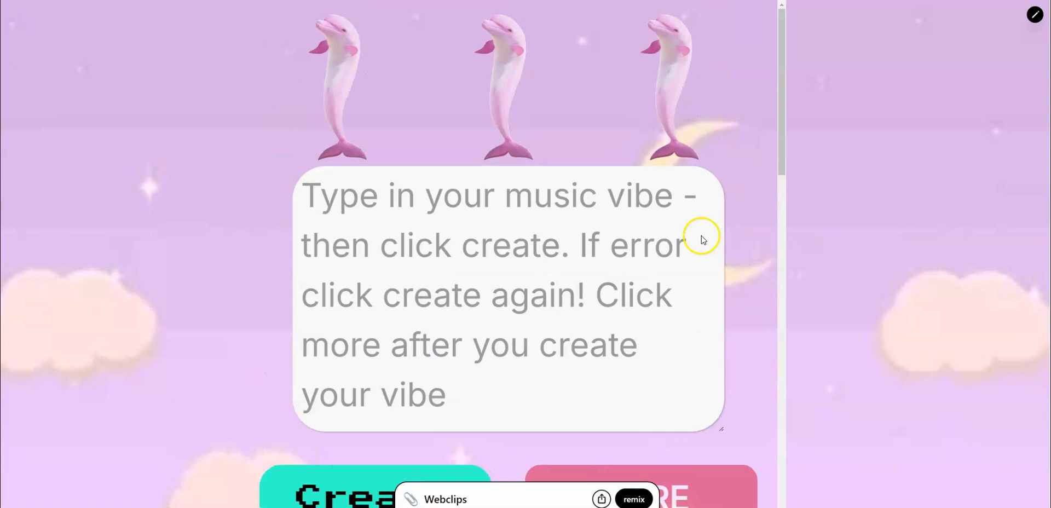
# Step: Enter "happy study music" as the vibe and run Create, repeating it until suggestions are generated
pyautogui.scroll(-2, 699, 237)
pyautogui.click(427, 136)
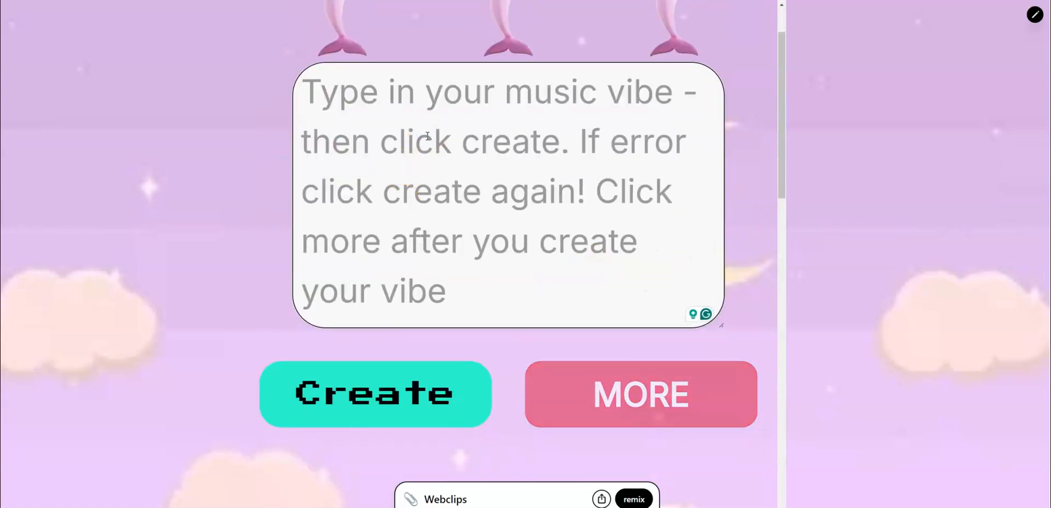
pyautogui.write('happy studf')
pyautogui.press('BackSpace')
pyautogui.write('y music')
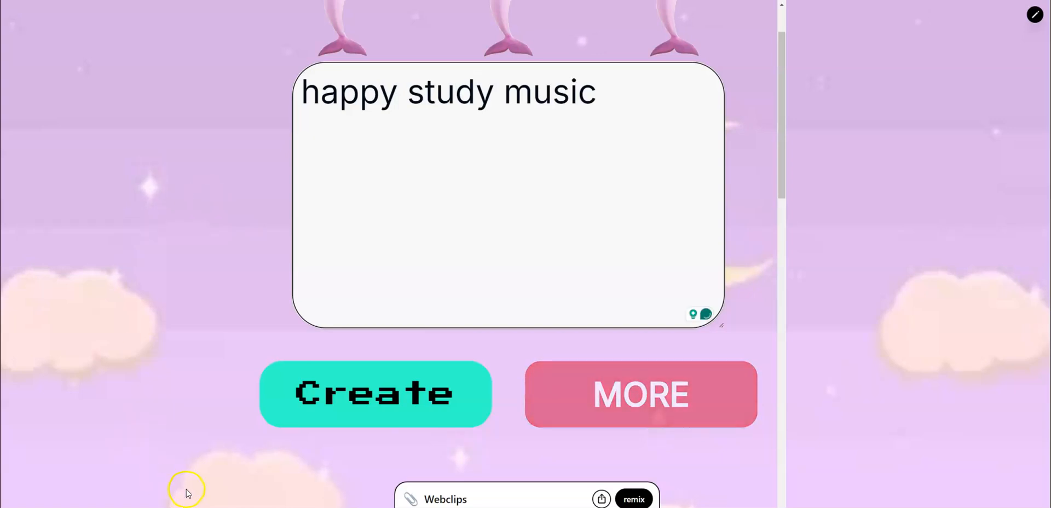
pyautogui.click(347, 398)
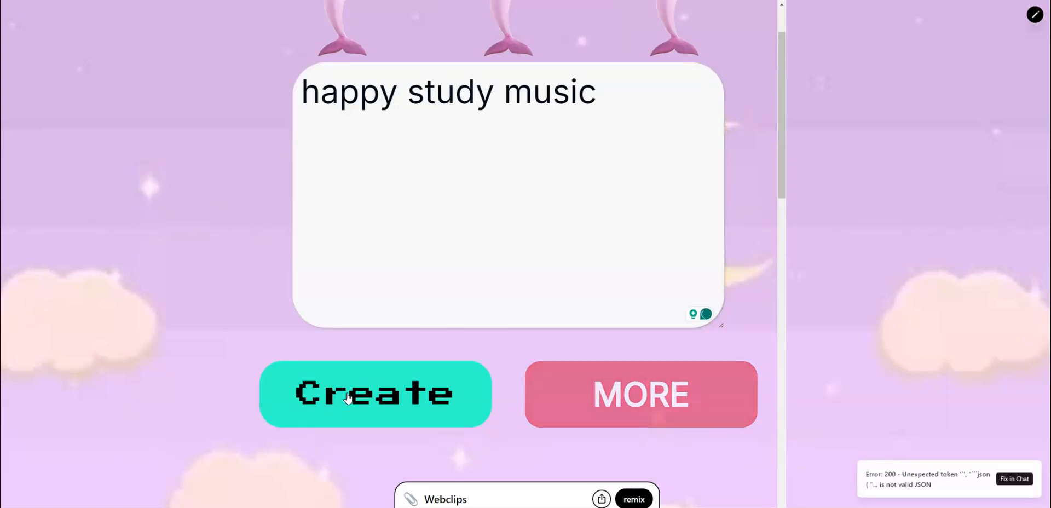
pyautogui.click(352, 399)
pyautogui.click(358, 402)
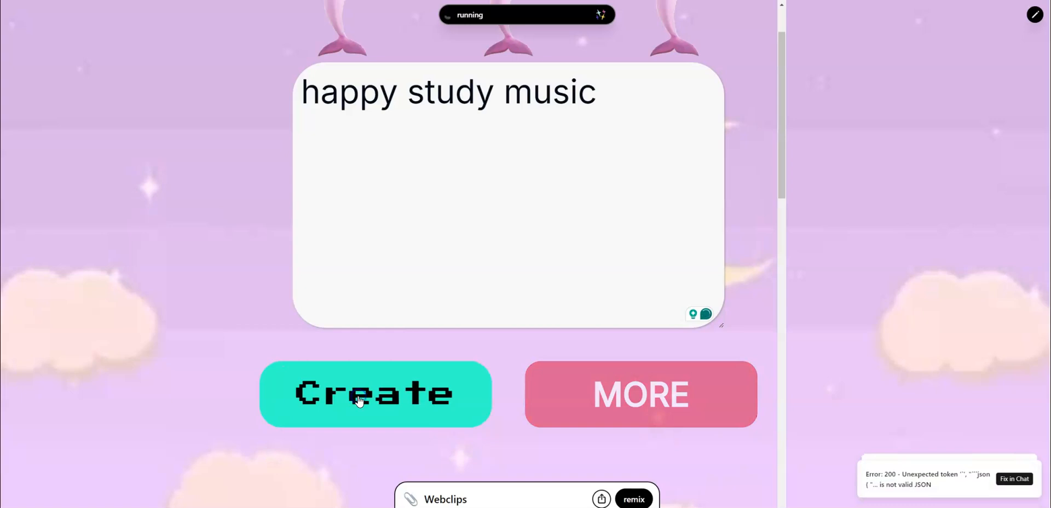
pyautogui.scroll(2, 359, 394)
pyautogui.scroll(-4, 417, 283)
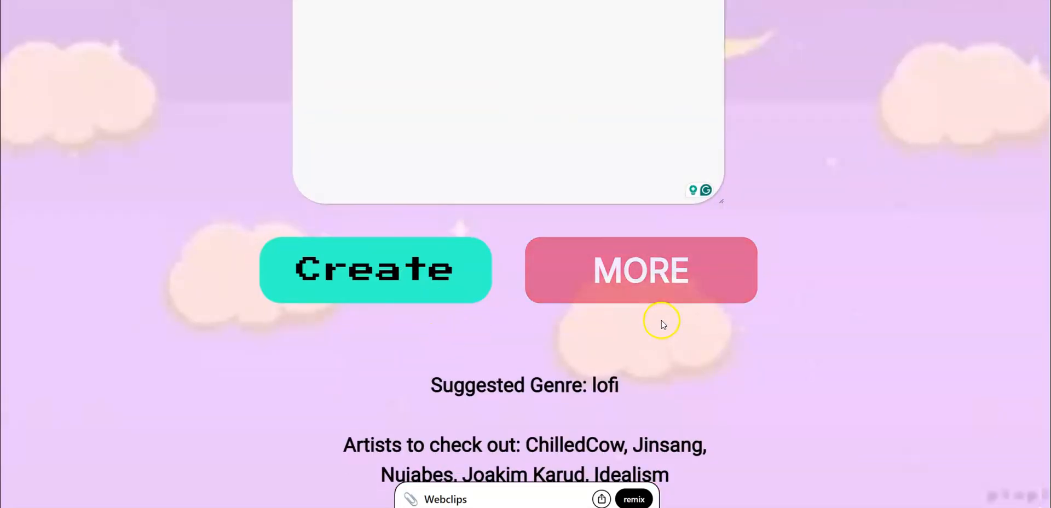
# Step: Request more artist suggestions for the happy study music vibe
pyautogui.scroll(2, 638, 349)
pyautogui.click(634, 362)
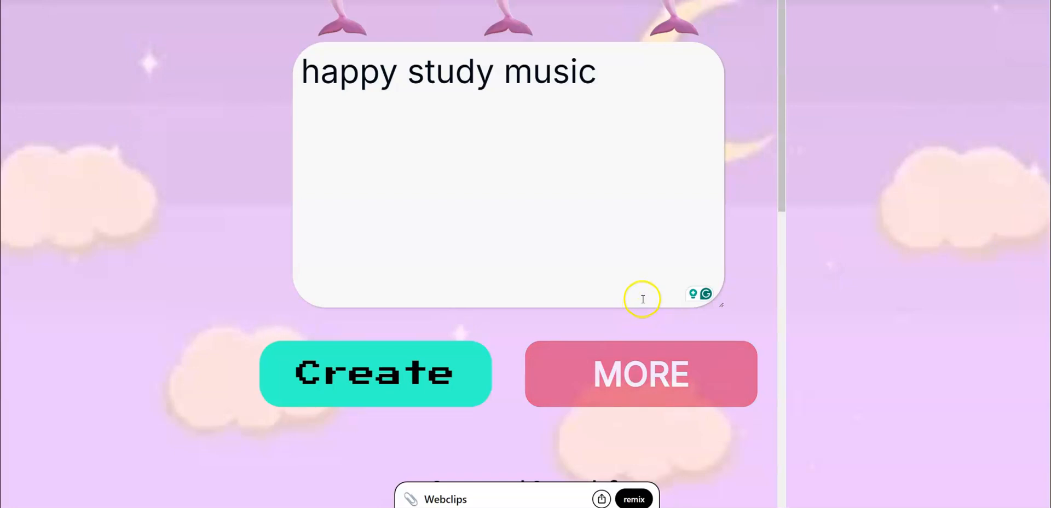
pyautogui.scroll(10, 645, 316)
# Step: Return to the Vibes Generator editor, review the AI program conversation and close it
pyautogui.click(1036, 17)
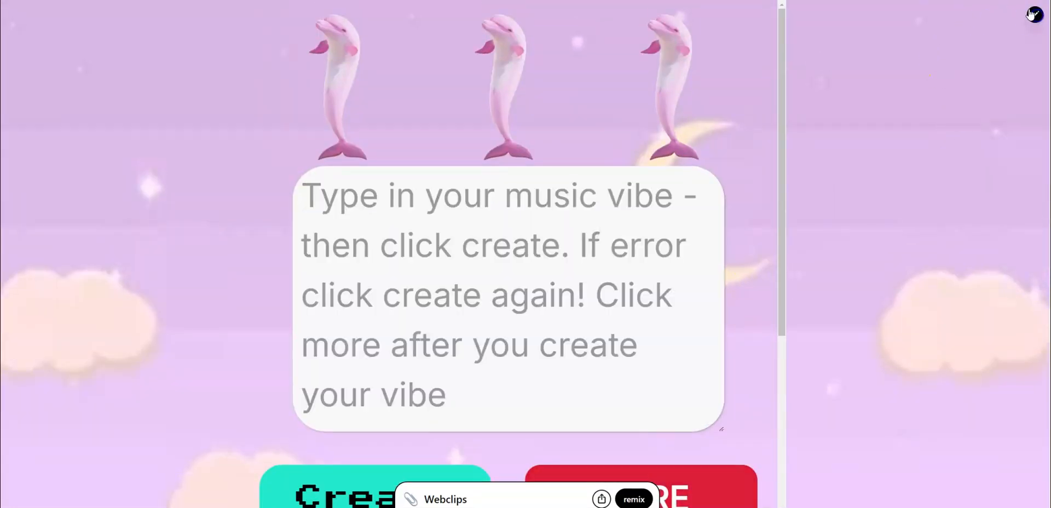
pyautogui.scroll(-7, 508, 282)
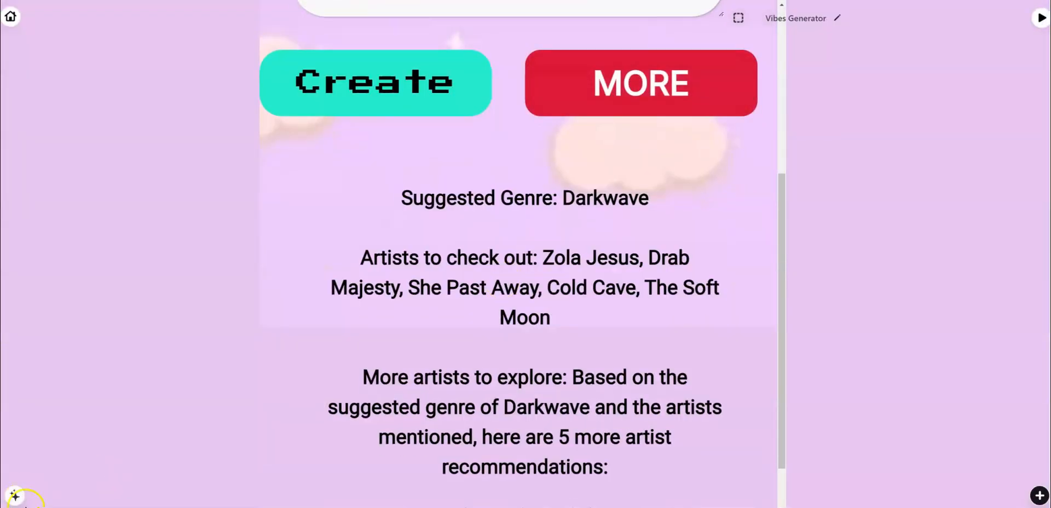
pyautogui.click(15, 495)
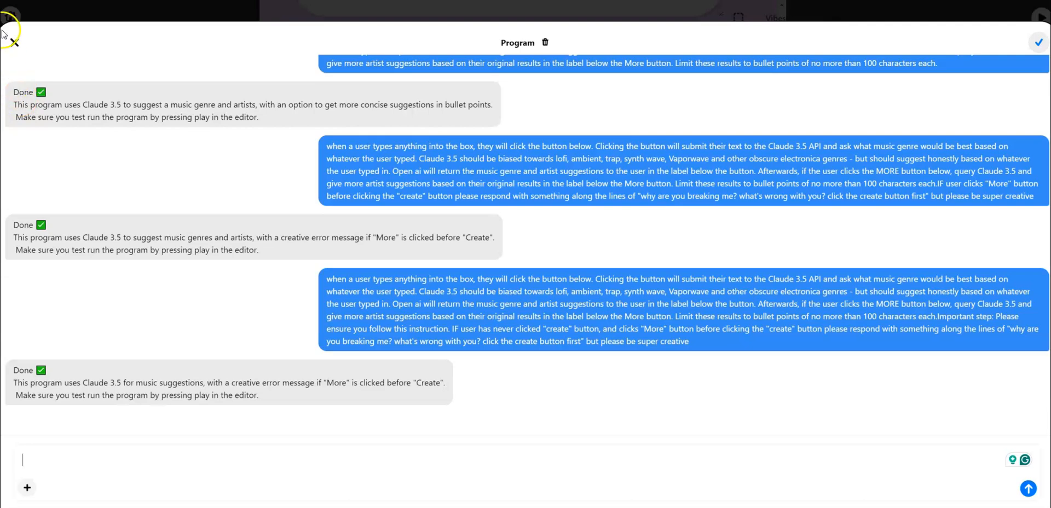
pyautogui.click(14, 42)
pyautogui.scroll(7, 527, 139)
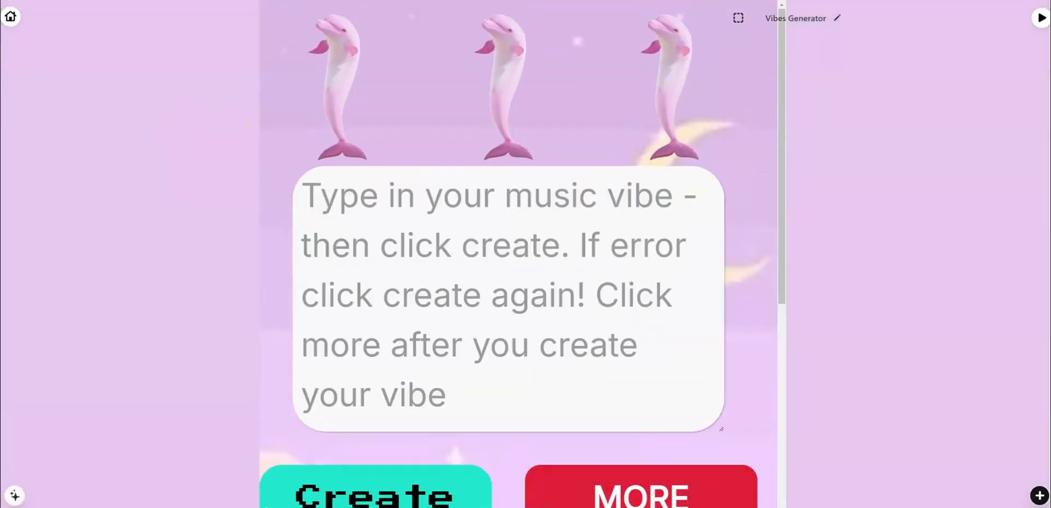
# Step: Go back to the projects overview and create a new blank project
pyautogui.click(9, 16)
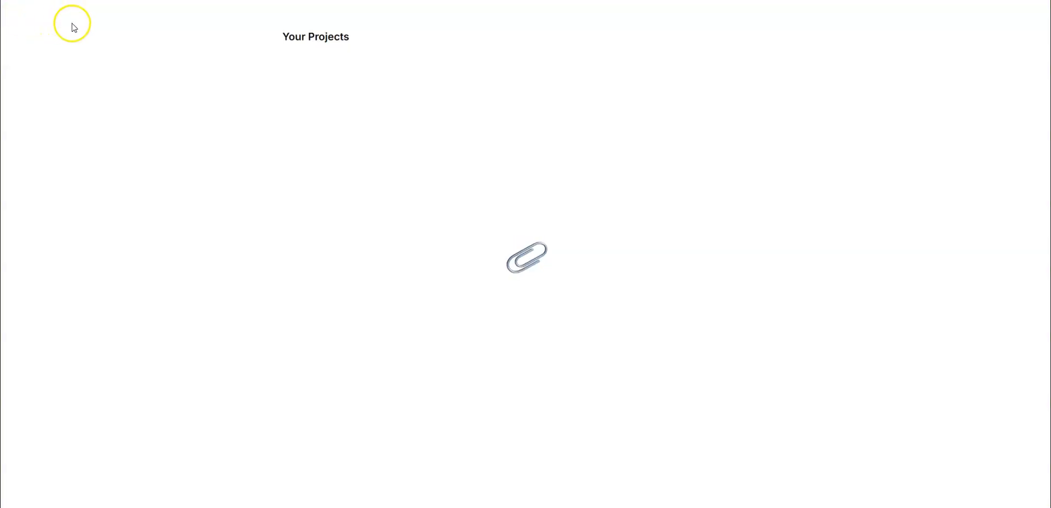
pyautogui.click(271, 88)
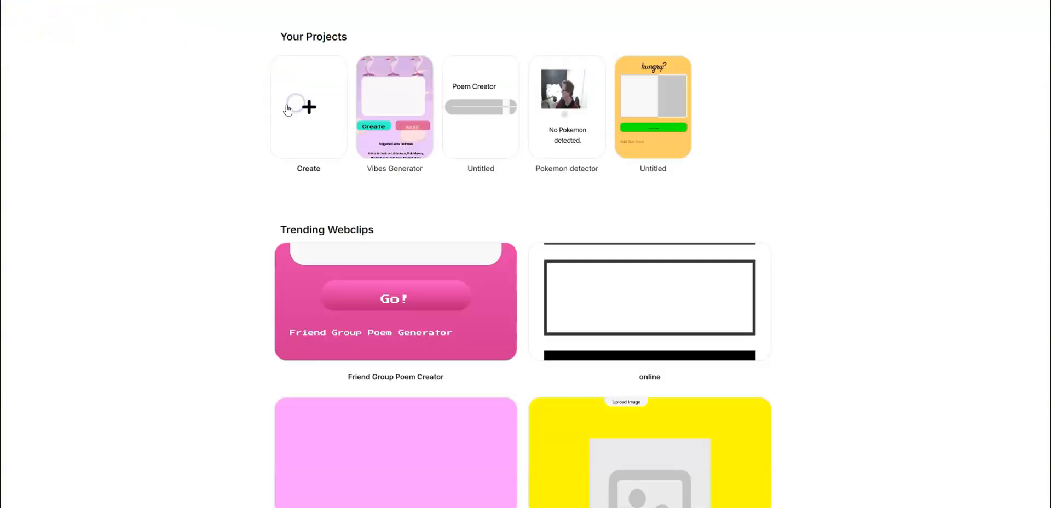
pyautogui.click(286, 105)
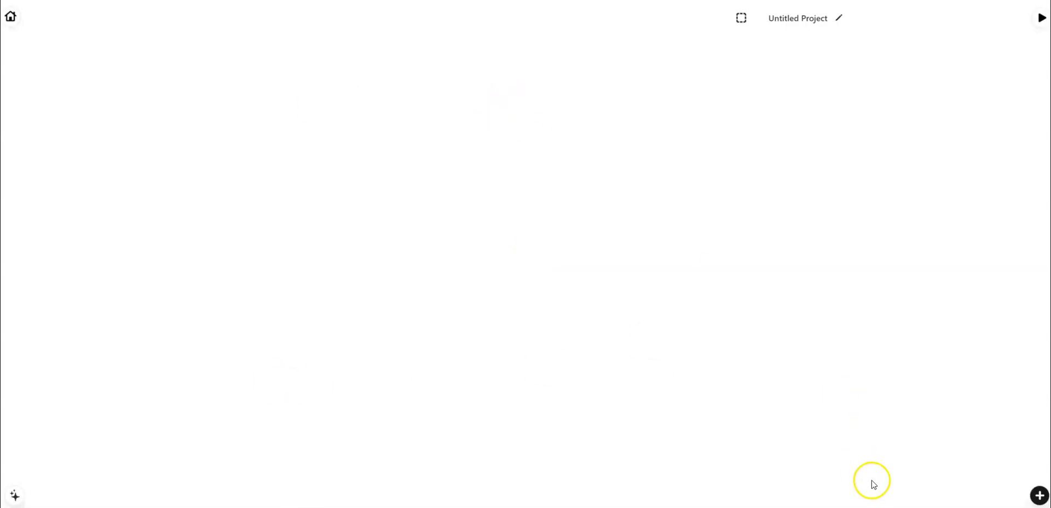
# Step: Add a Textfield element to the blank project and select it on the canvas
pyautogui.click(1038, 496)
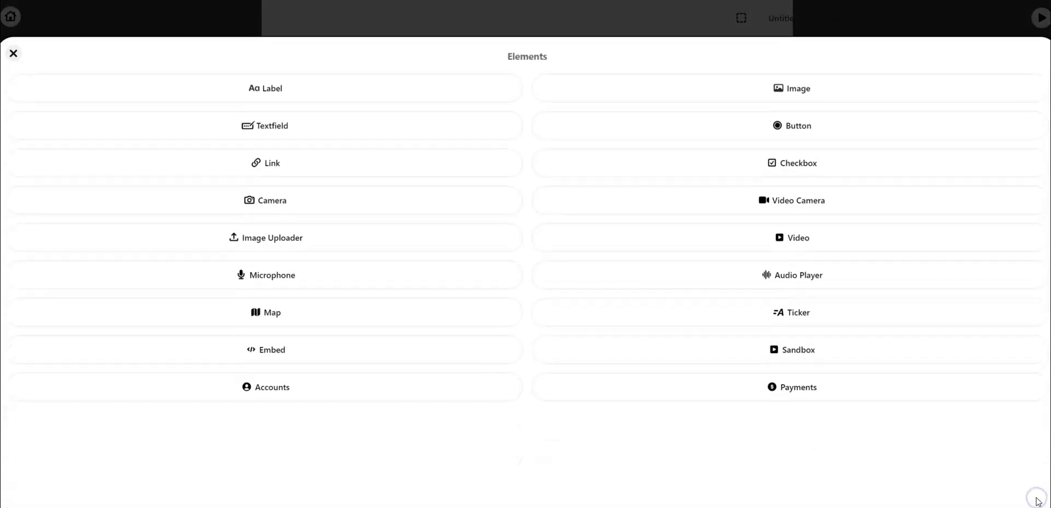
pyautogui.click(271, 125)
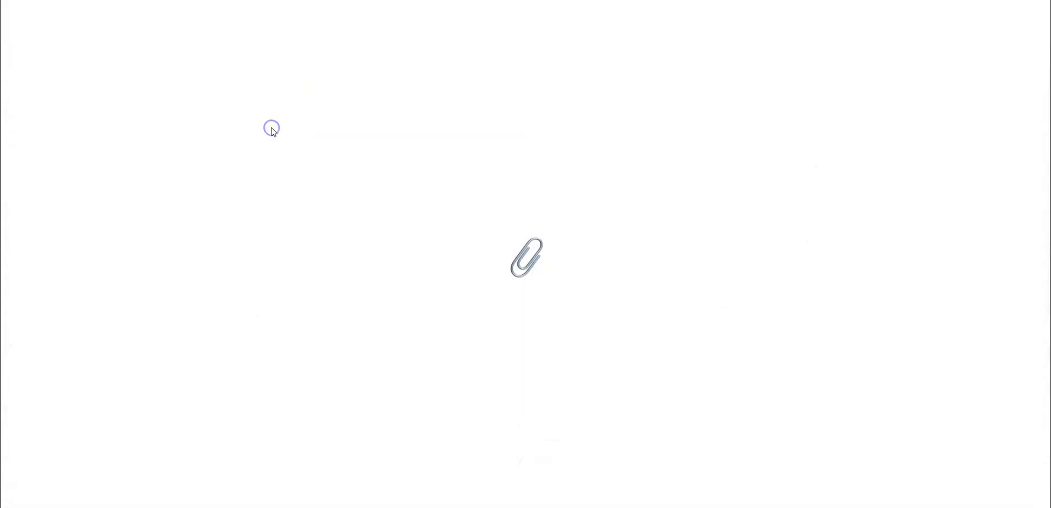
pyautogui.moveTo(454, 168); pyautogui.dragTo(415, 164)
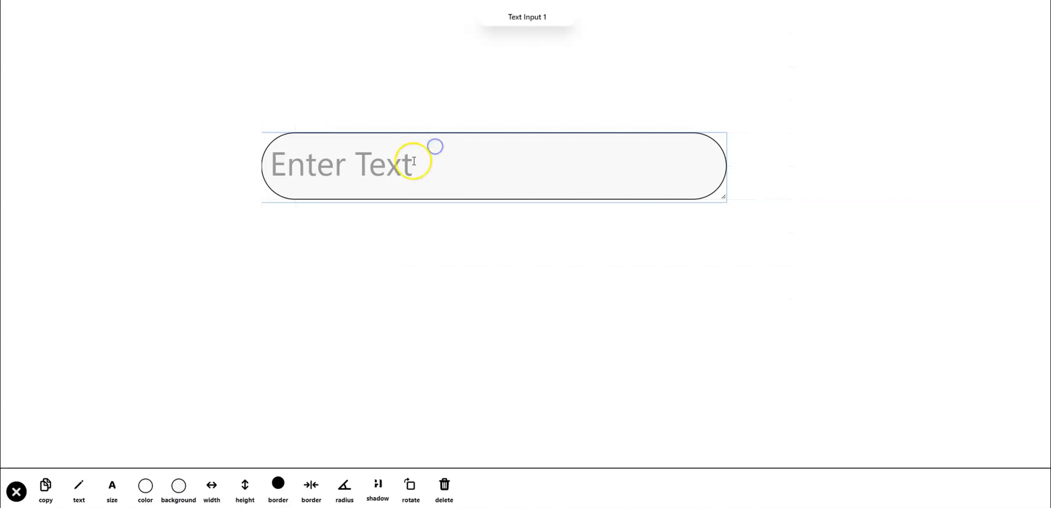
# Step: Replace the text field's placeholder with "Type in your favorite movie !"
pyautogui.click(73, 491)
pyautogui.click(77, 413)
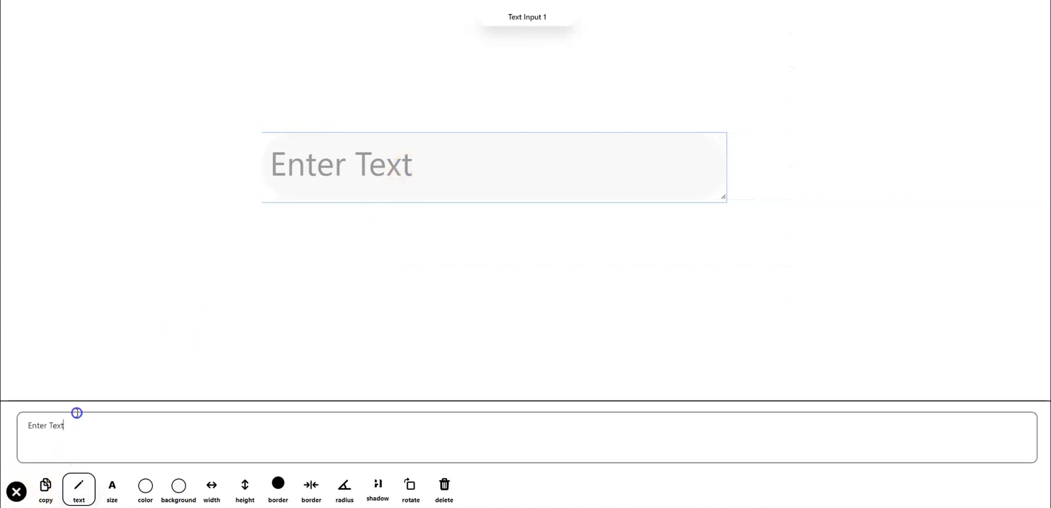
pyautogui.tripleClick(76, 422)
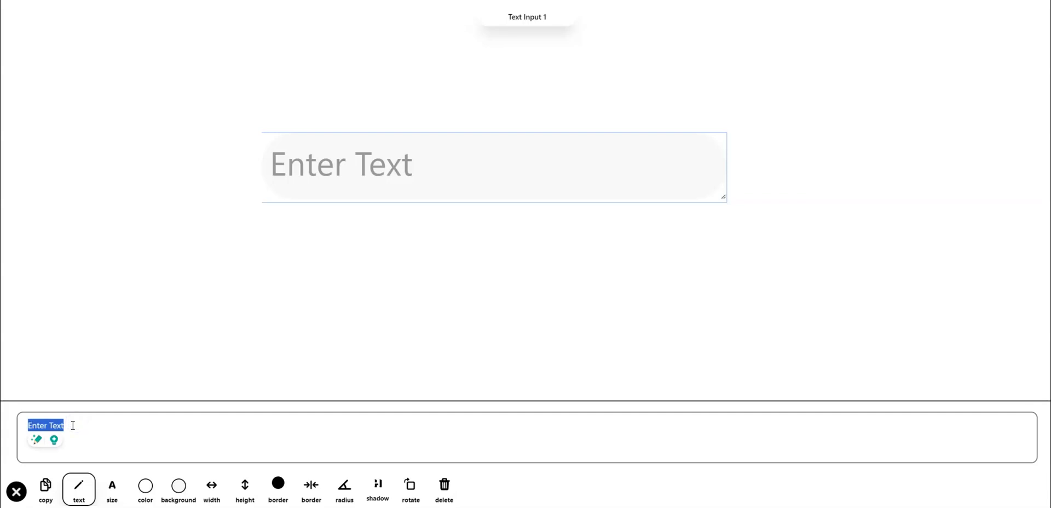
pyautogui.write('E')
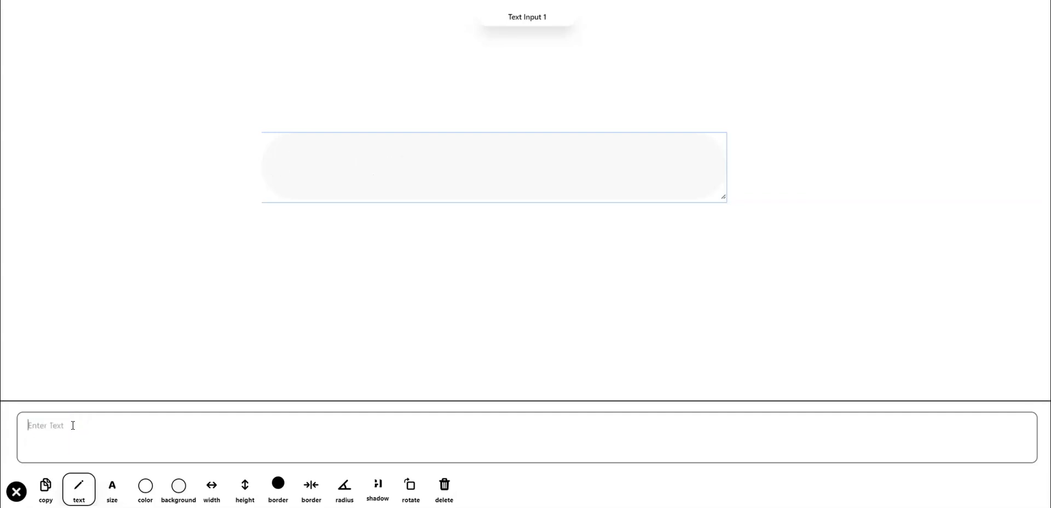
pyautogui.write('yp')
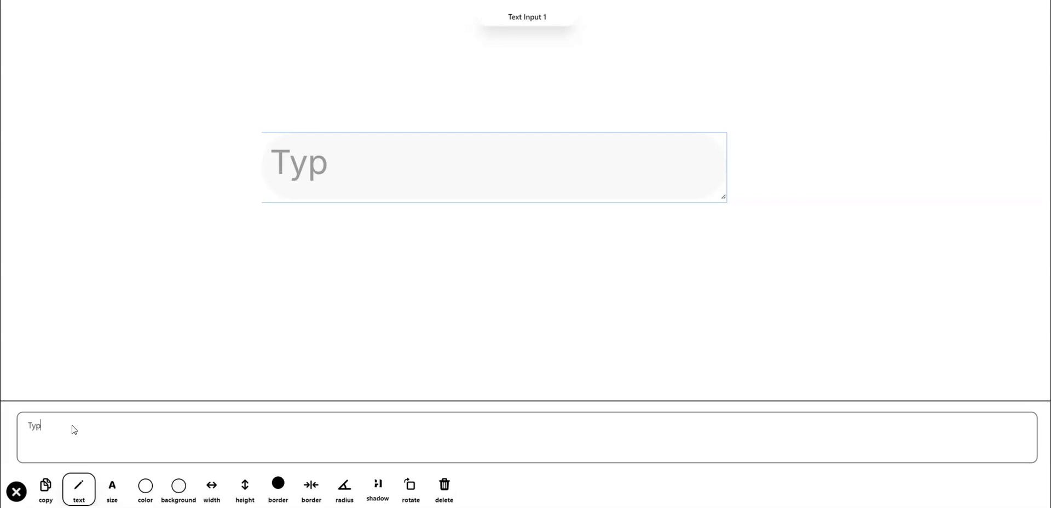
pyautogui.write('e in your')
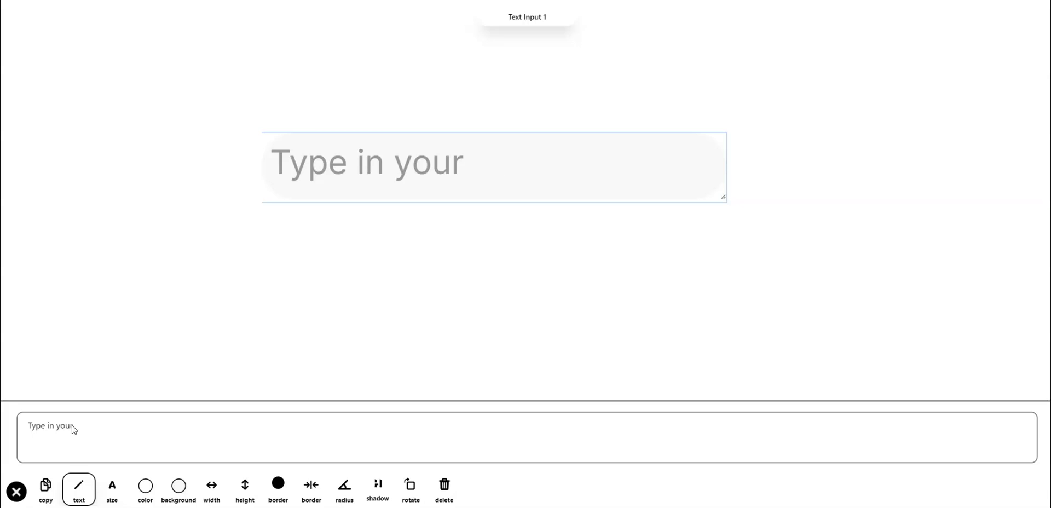
pyautogui.write(' gavoir')
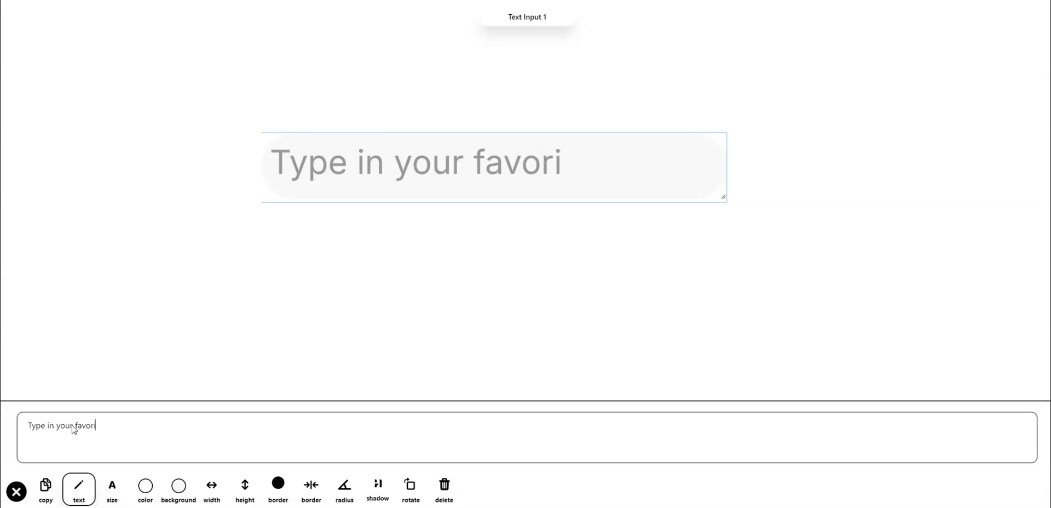
pyautogui.write('te movie !')
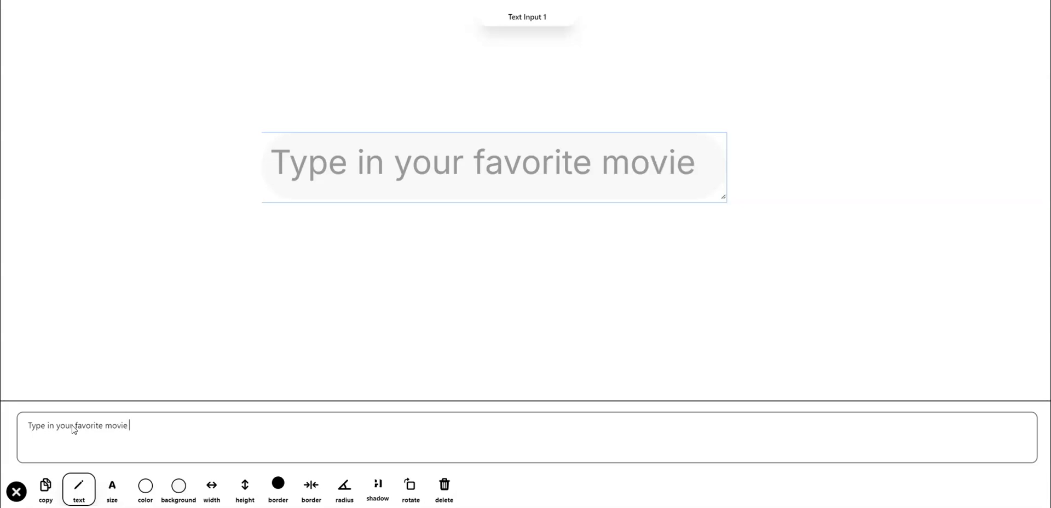
pyautogui.click(611, 297)
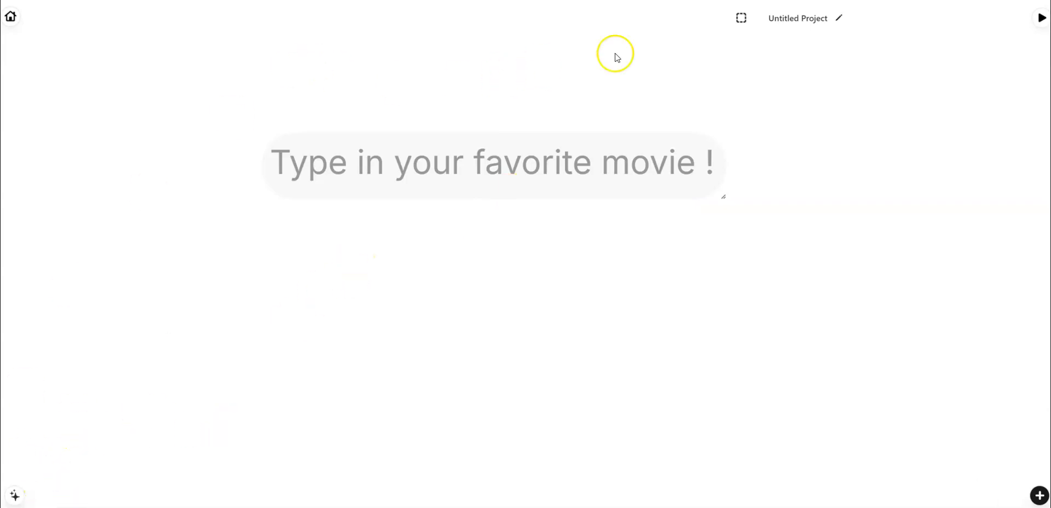
# Step: Add a Label element and place it below the text field, leaving a gap between them
pyautogui.click(1031, 487)
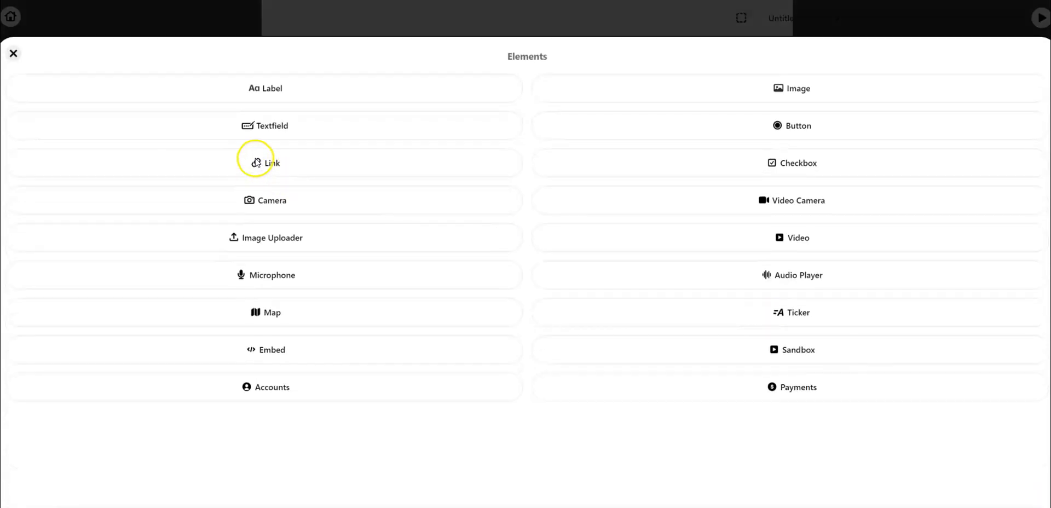
pyautogui.click(283, 87)
pyautogui.moveTo(467, 237); pyautogui.dragTo(488, 423)
pyautogui.click(474, 409)
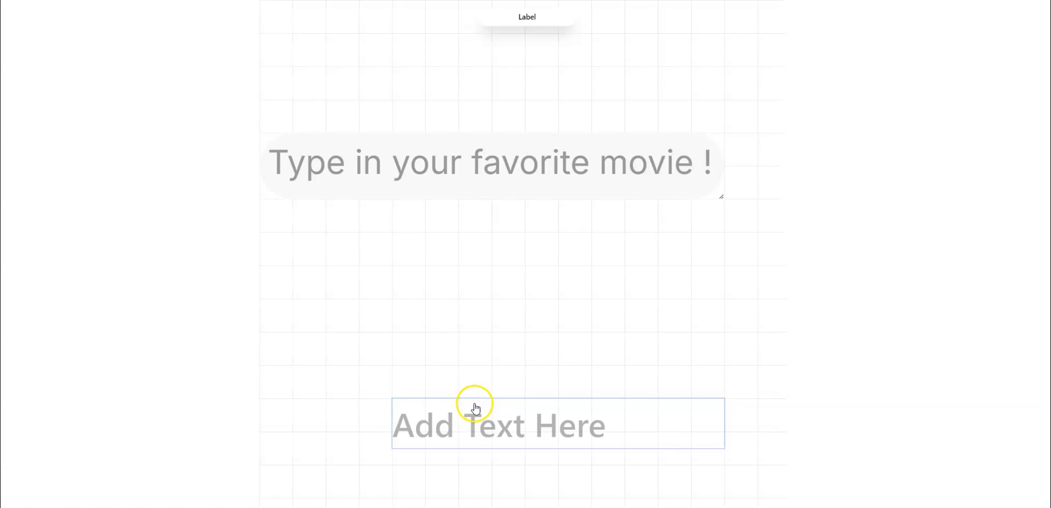
pyautogui.click(474, 410)
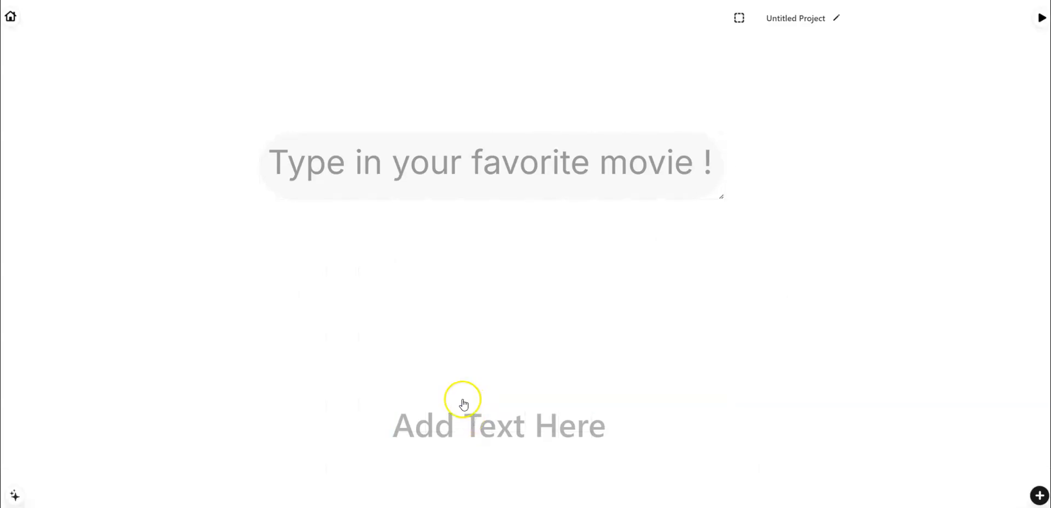
# Step: Add a Button between the text field and the label and title it "LET'S GO"
pyautogui.click(1038, 495)
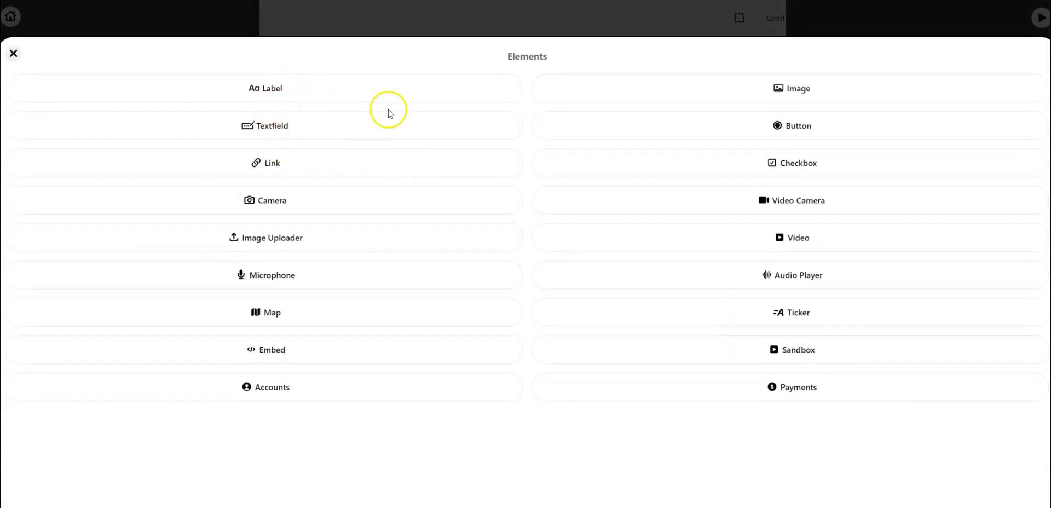
pyautogui.click(765, 127)
pyautogui.click(513, 248)
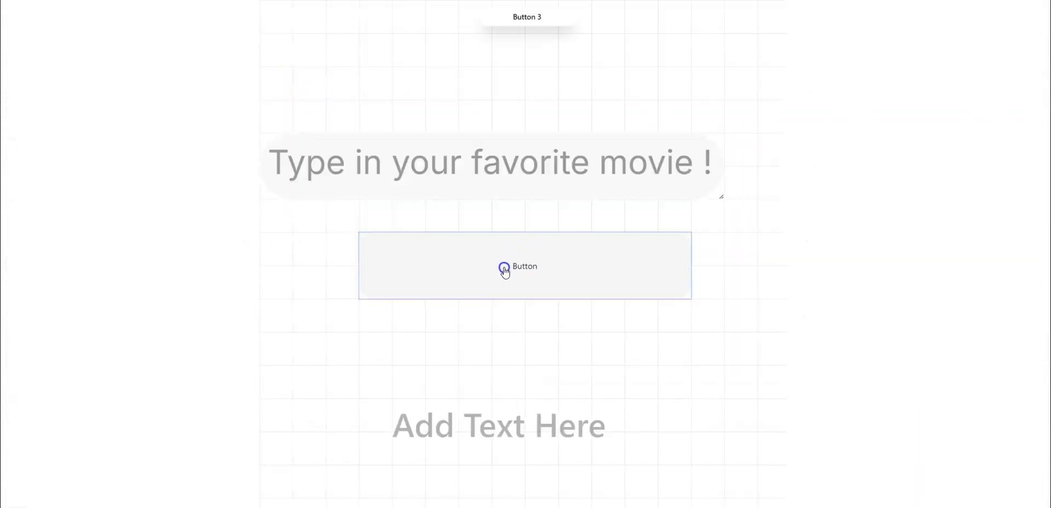
pyautogui.moveTo(495, 273); pyautogui.dragTo(496, 276)
pyautogui.click(501, 267)
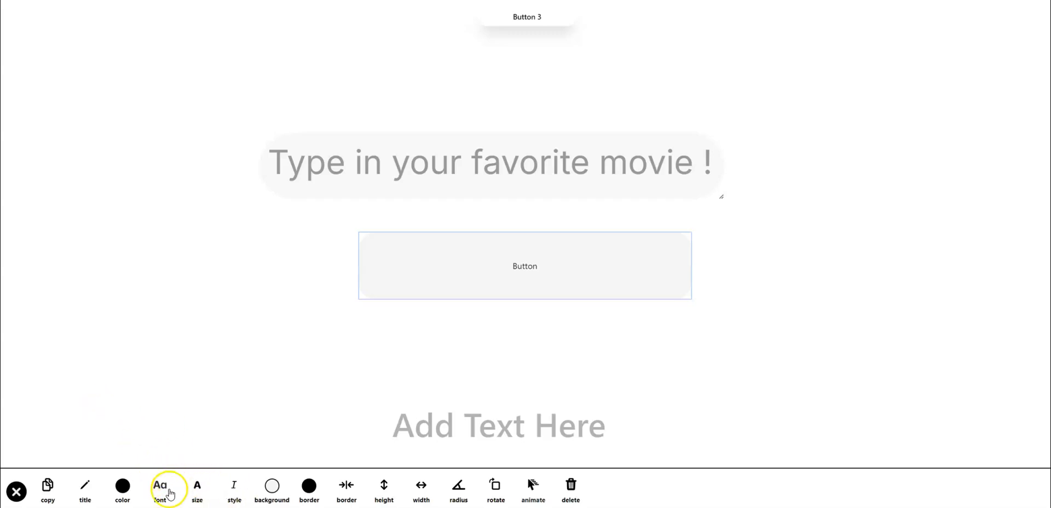
pyautogui.click(84, 490)
pyautogui.click(81, 442)
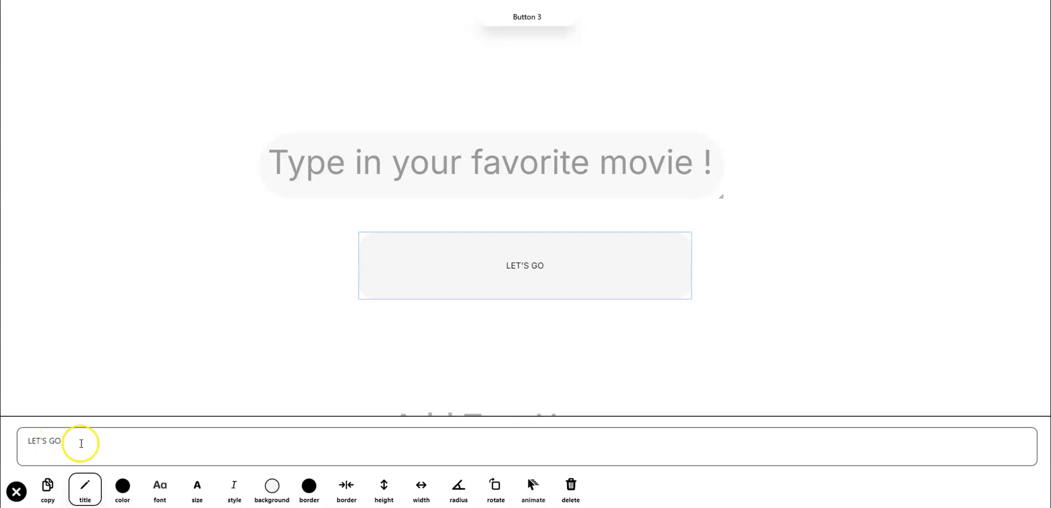
# Step: Try out colors on the LET'S GO button, settling on black text and a turquoise background
pyautogui.click(120, 489)
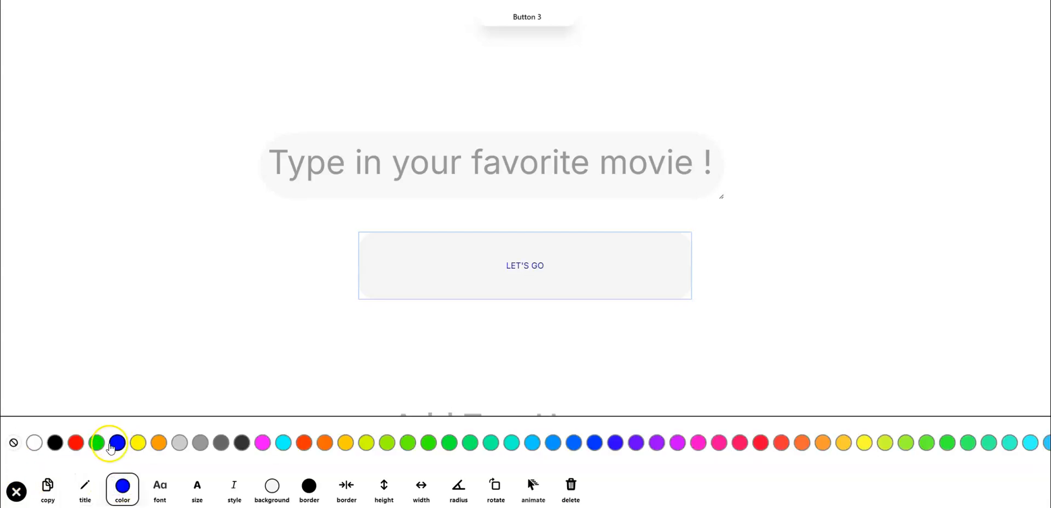
pyautogui.click(55, 443)
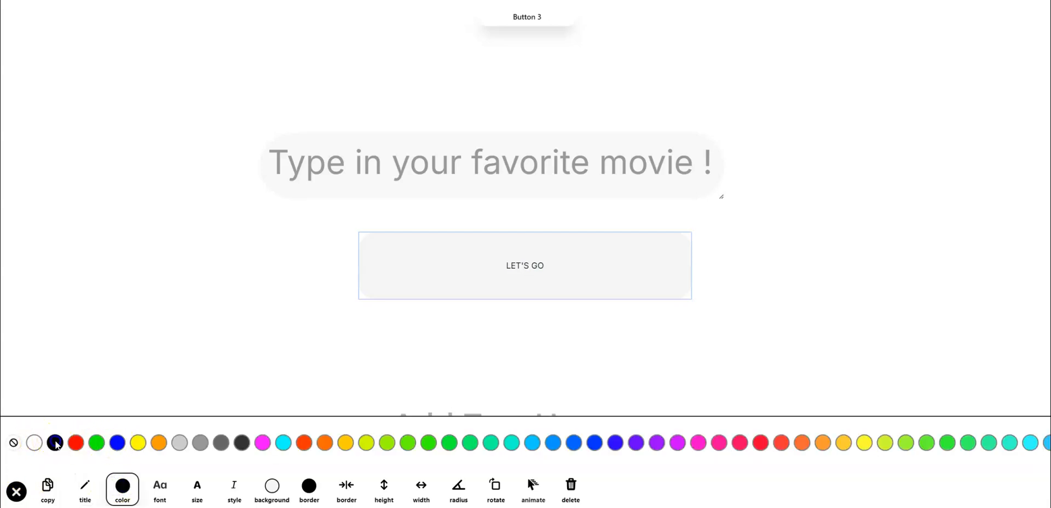
pyautogui.click(273, 488)
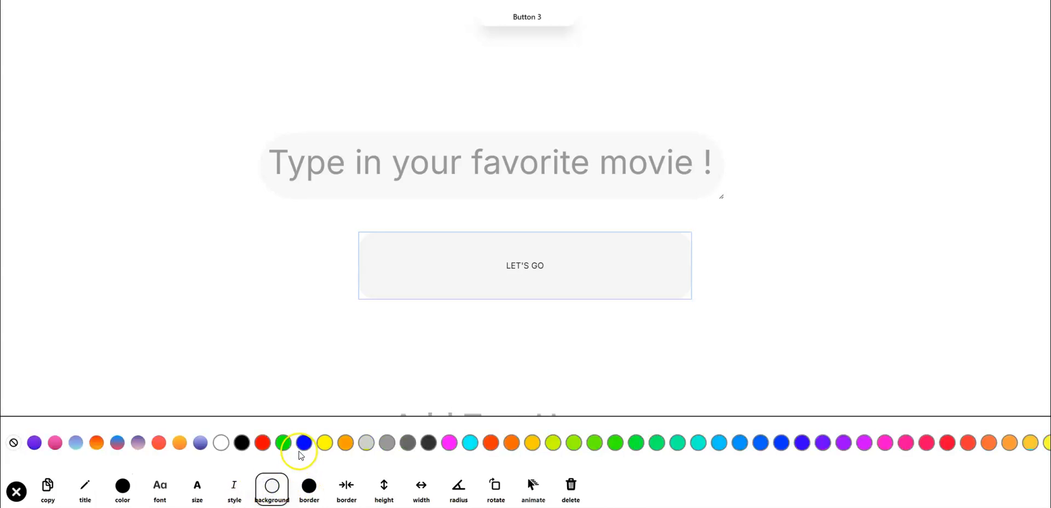
pyautogui.click(139, 442)
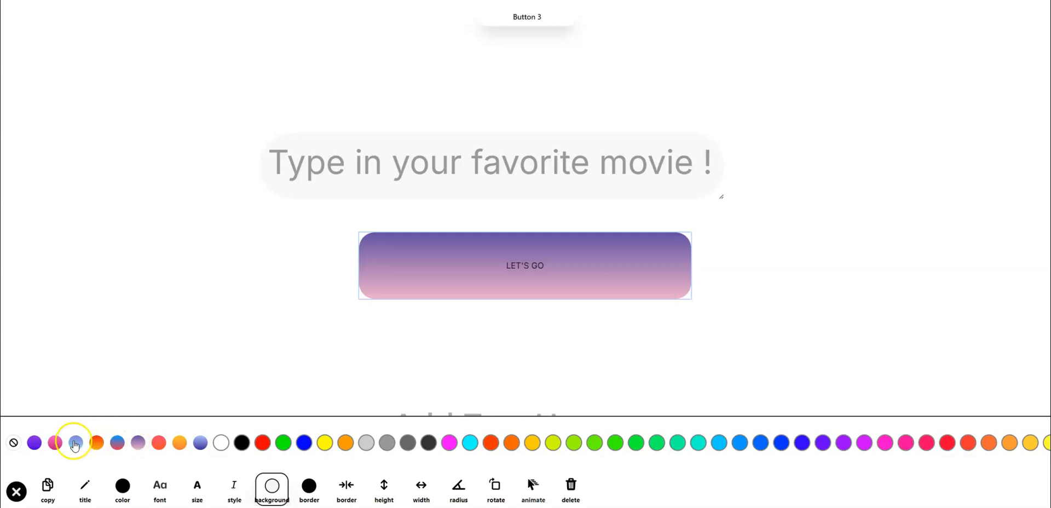
pyautogui.click(56, 443)
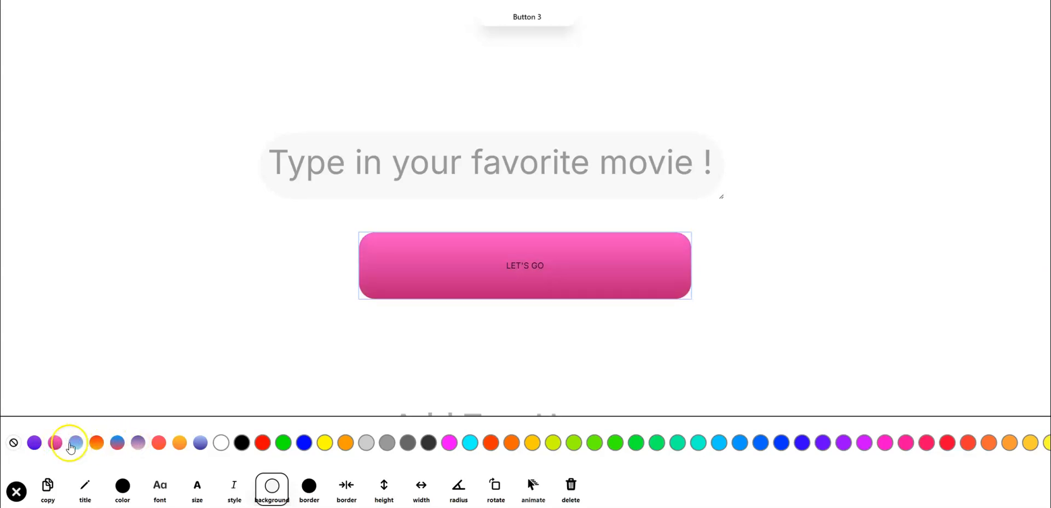
pyautogui.click(387, 444)
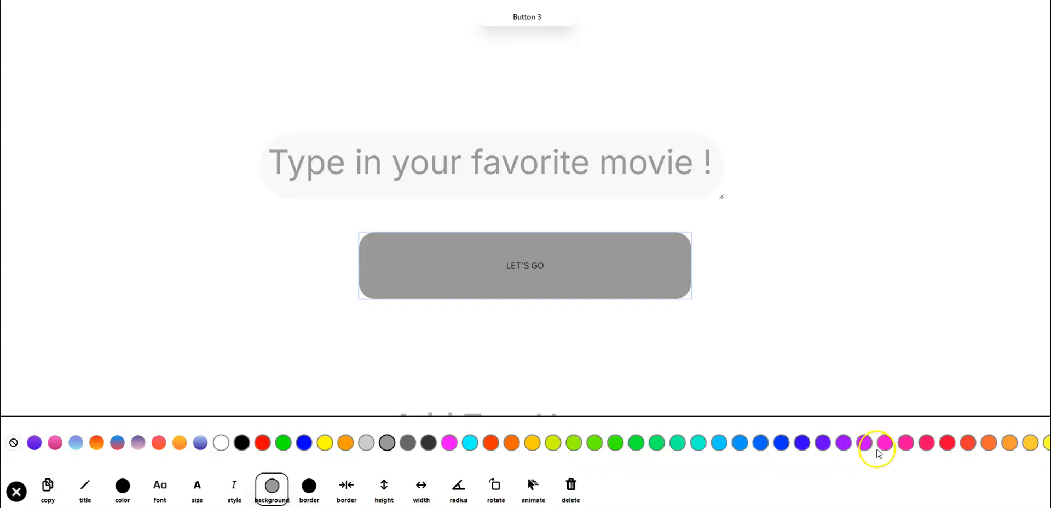
pyautogui.click(697, 443)
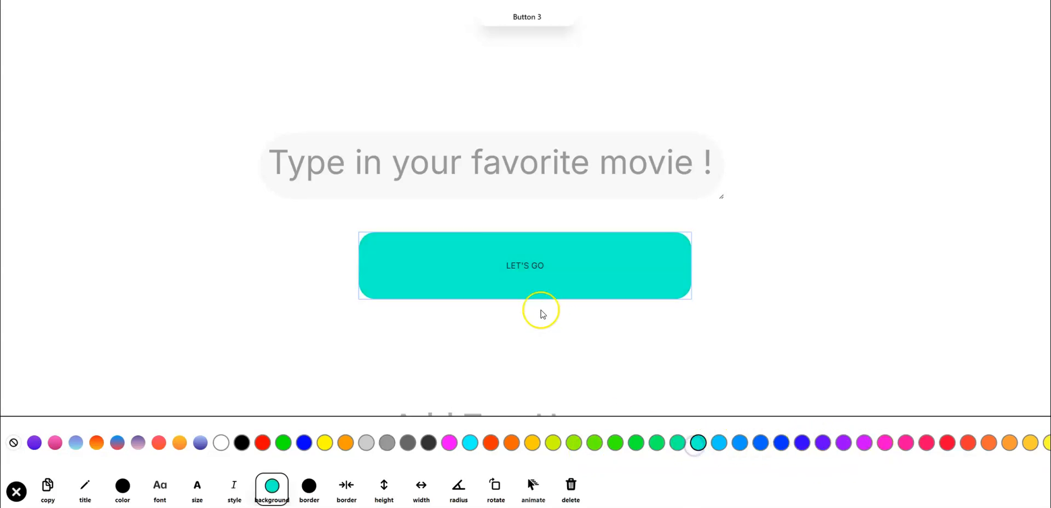
# Step: Apply the Indie font to the LET'S GO button, enlarge its text and deselect it
pyautogui.click(152, 491)
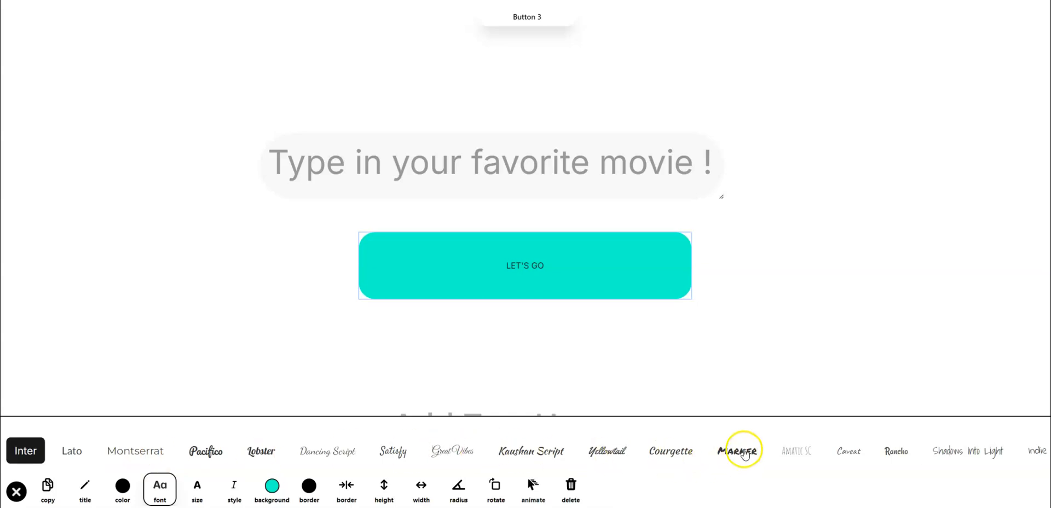
pyautogui.click(1033, 452)
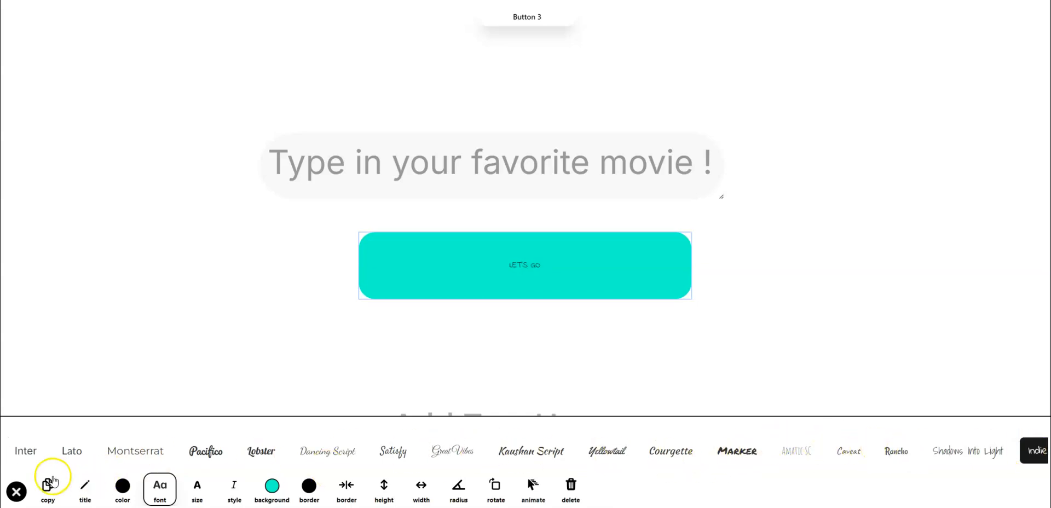
pyautogui.click(196, 489)
pyautogui.moveTo(50, 451); pyautogui.dragTo(189, 456)
pyautogui.click(481, 353)
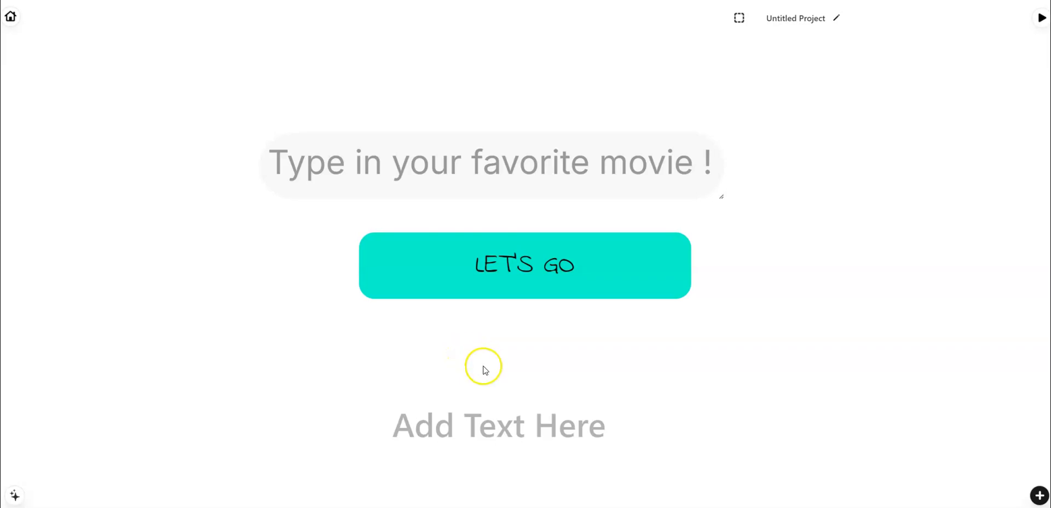
# Step: Start an AI program prompt reading "when a user types in their favorite movie, please query Claude 3.5 to determine what kind of food"
pyautogui.click(15, 496)
pyautogui.write('when a u')
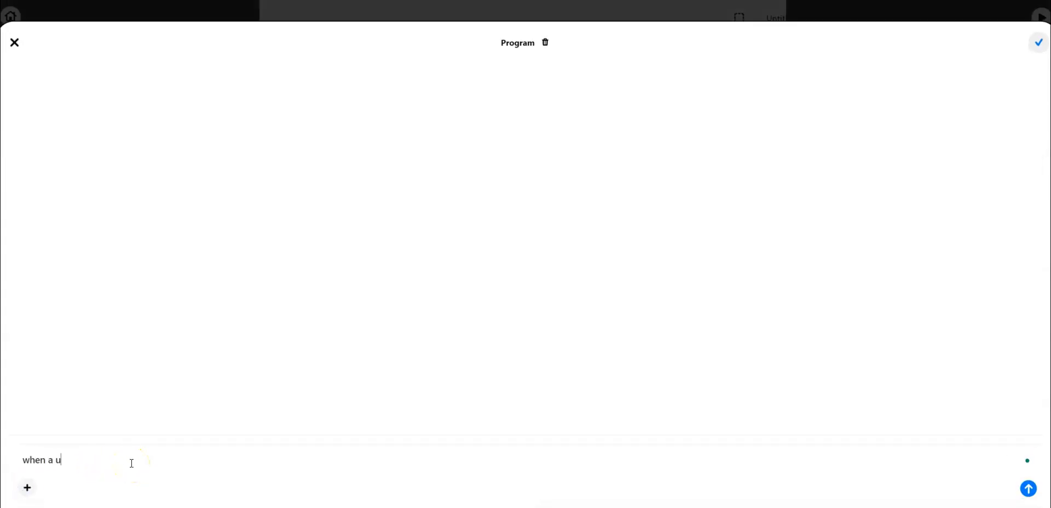
pyautogui.write('ser types in their favorite movie')
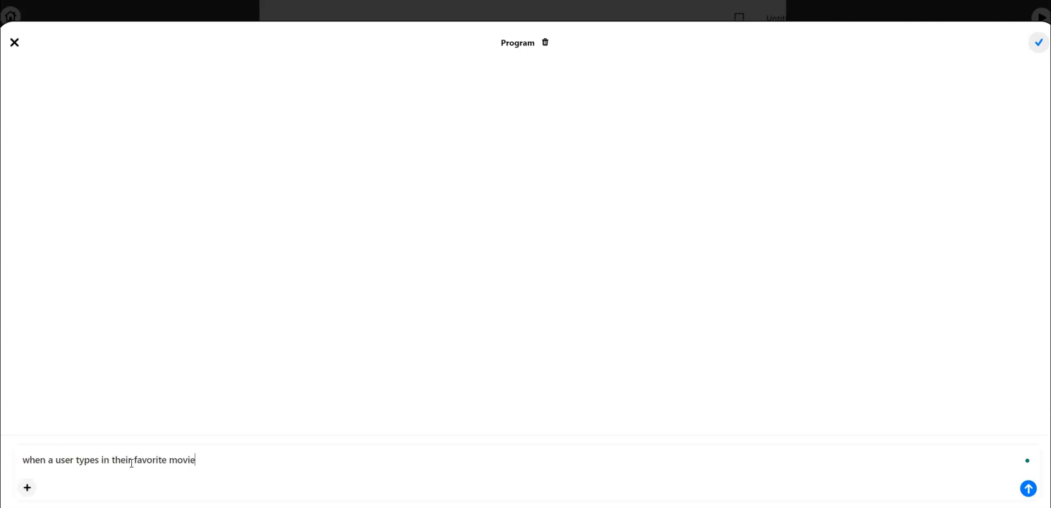
pyautogui.write(', please query Claude 3.5 and')
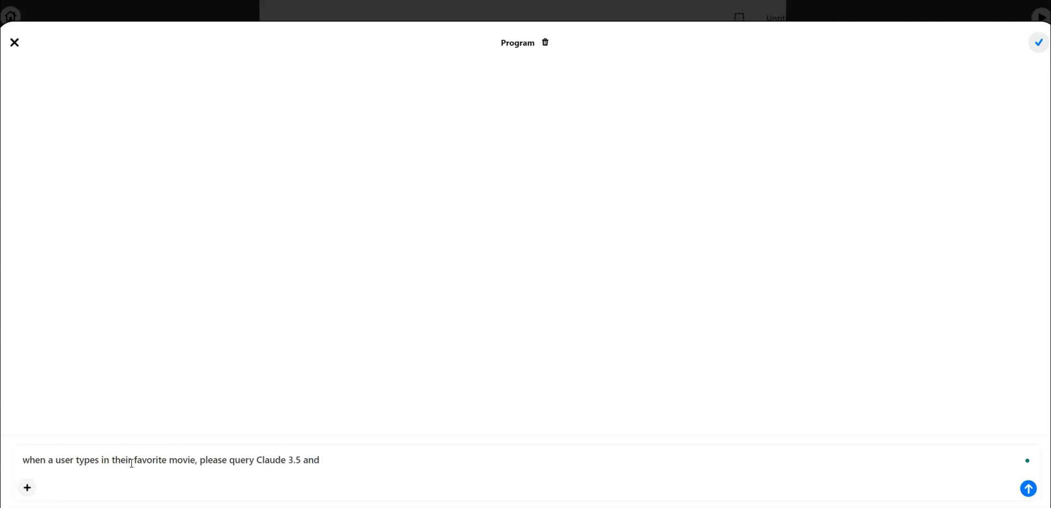
pyautogui.write(' se')
pyautogui.press('BackSpace')
pyautogui.press('BackSpace')
pyautogui.press('BackSpace')
pyautogui.write('respo')
pyautogui.press('BackSpace')
pyautogui.press('BackSpace')
pyautogui.press('BackSpace')
pyautogui.press('BackSpace')
pyautogui.press('BackSpace')
pyautogui.press('BackSpace')
pyautogui.write('to determine what kind of food')
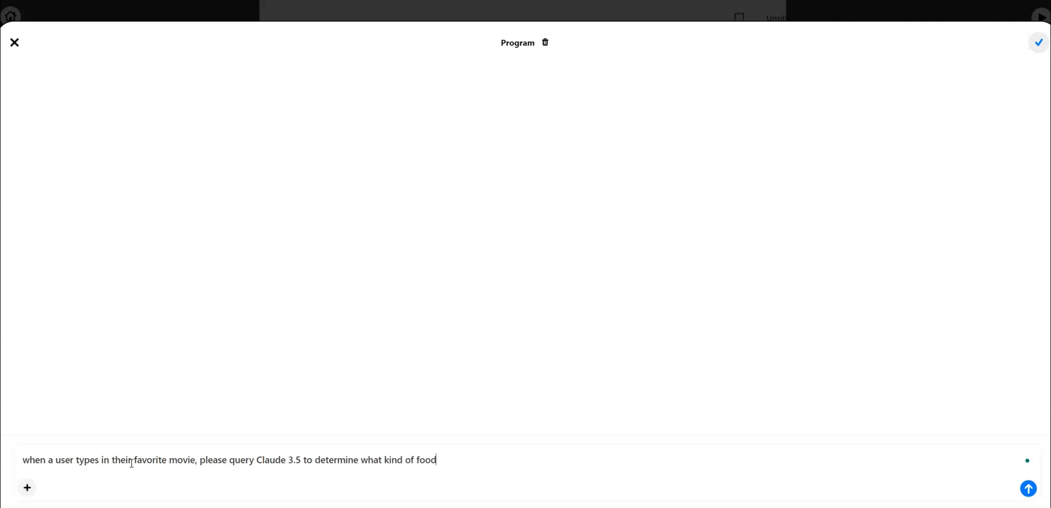
# Step: Continue the prompt with "would be best, thematically speaking, to eat while watching the movie! Please include meals, snacks, candy, or drinks when they sound appropriate"
pyautogui.write(' would be bv')
pyautogui.press('BackSpace')
pyautogui.write('est, thematically')
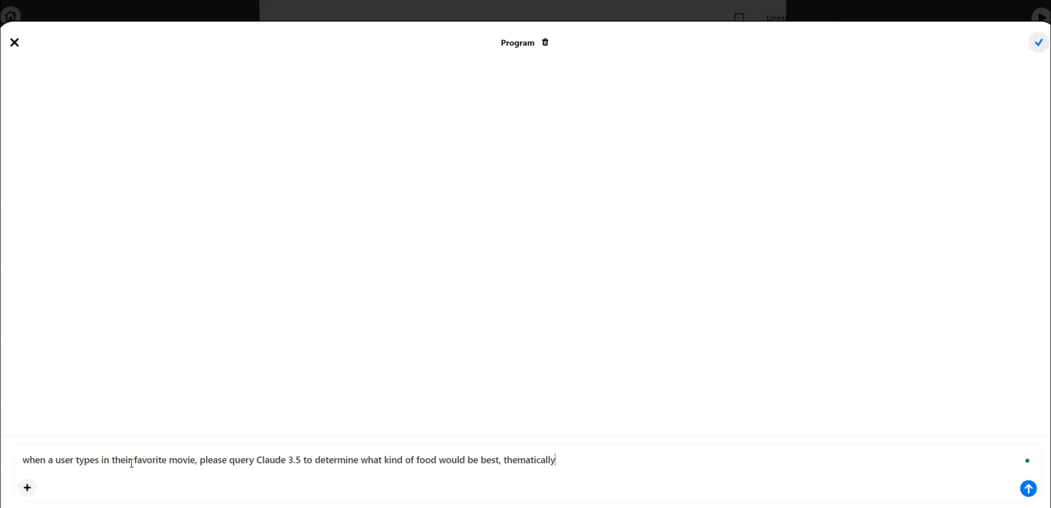
pyautogui.write(' speaking, to eaty while watching the movie! Ple')
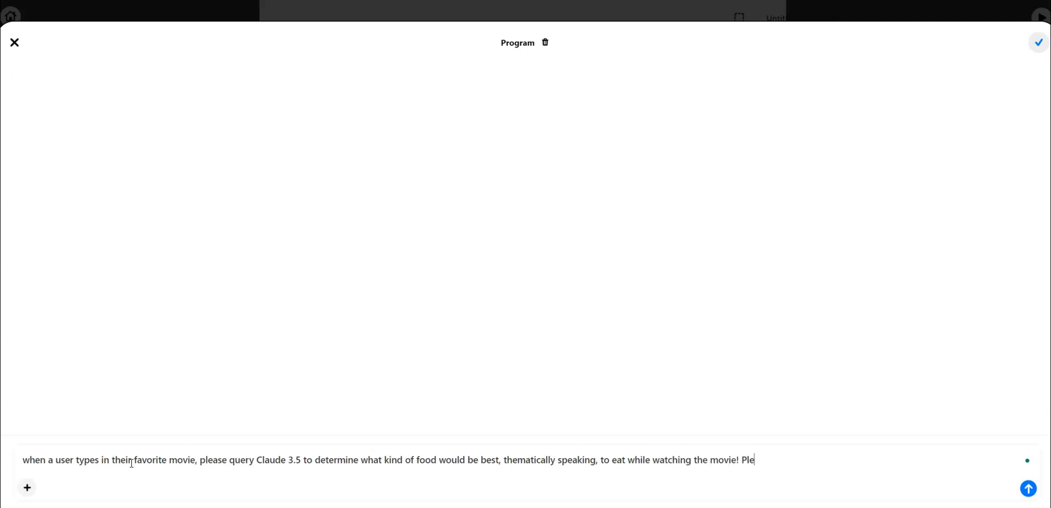
pyautogui.write('ase include meals, snacks, candy, or dr')
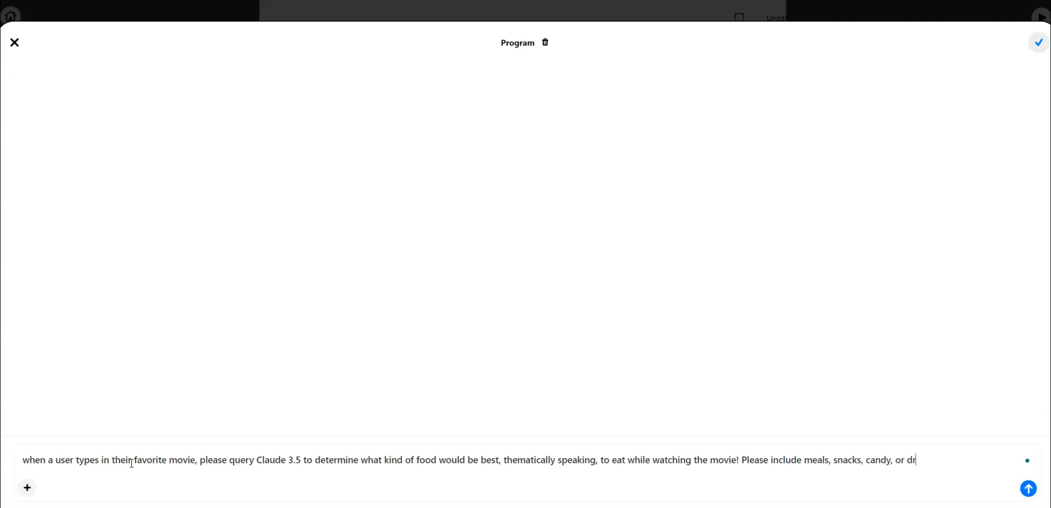
pyautogui.write('inks when they sound appro')
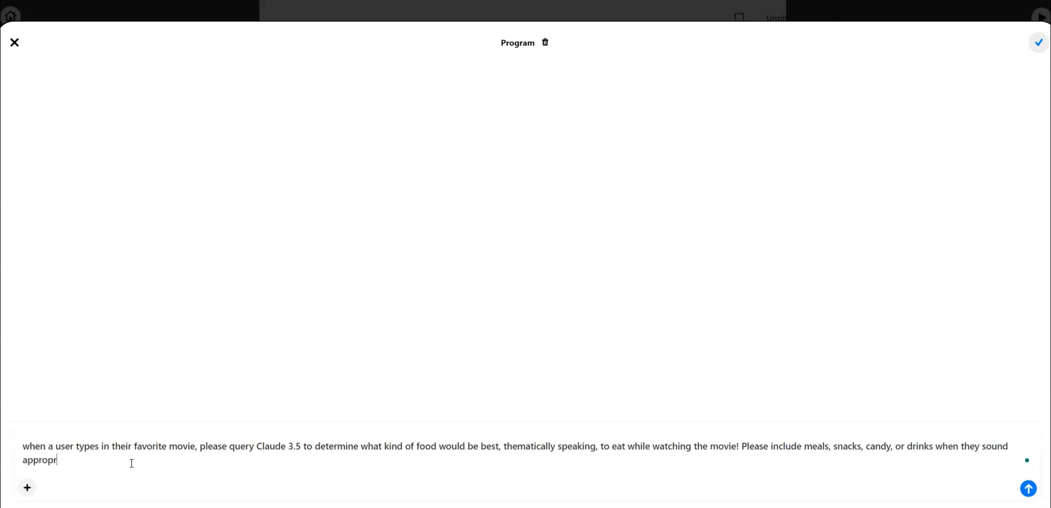
pyautogui.write('priate')
# Step: Insert "research the movie and" before "determine" and "and clicks the button," after "favorite movie" in the program prompt
pyautogui.click(311, 446)
pyautogui.write('resear')
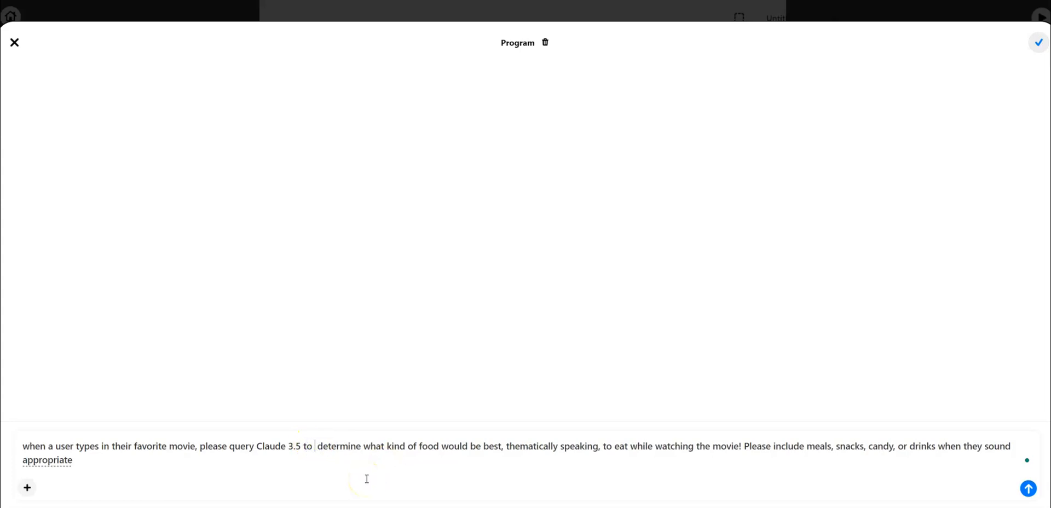
pyautogui.write('ch the movie')
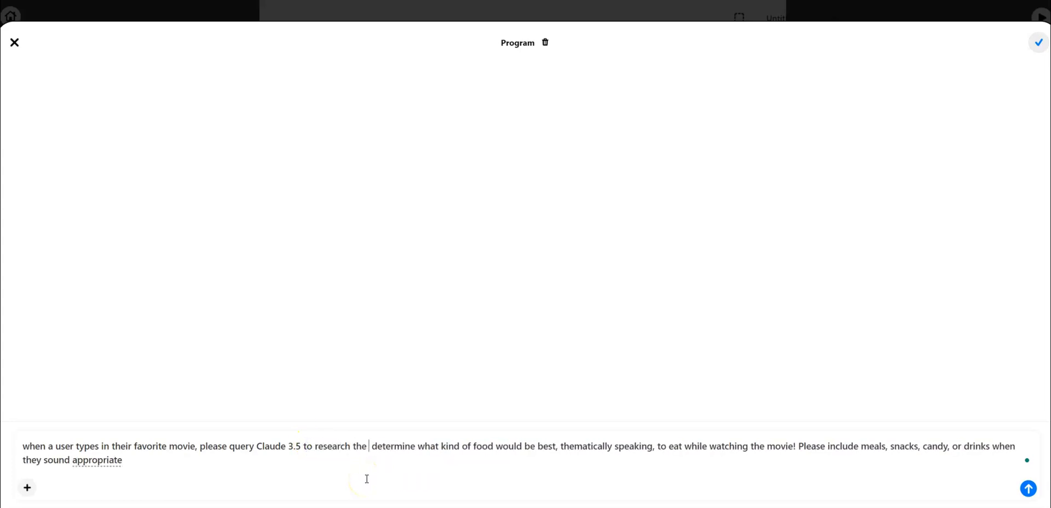
pyautogui.write(' and')
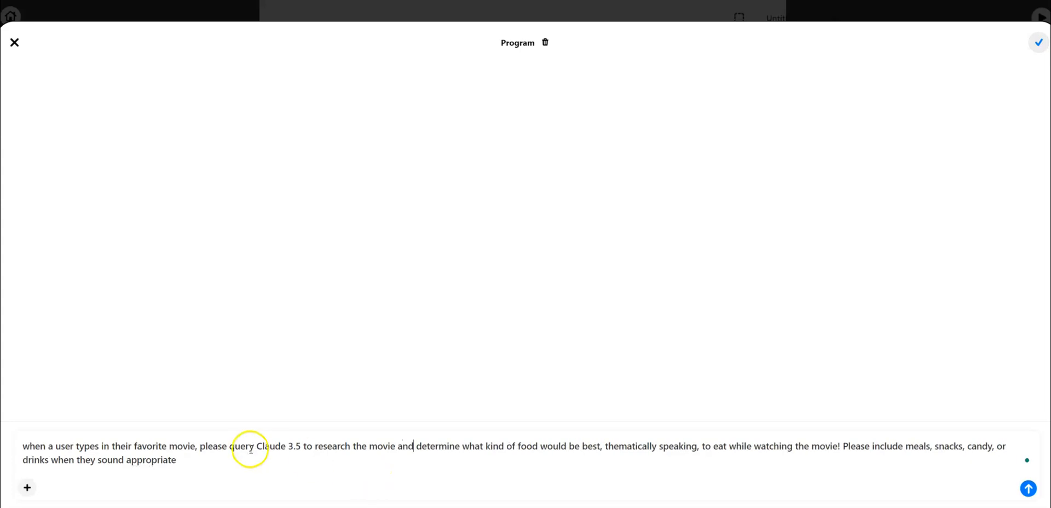
pyautogui.click(222, 464)
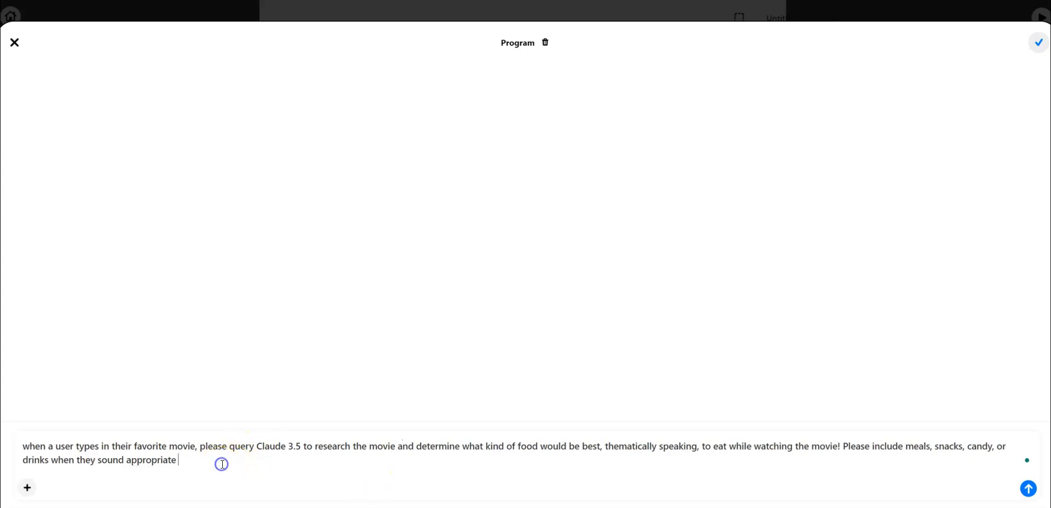
pyautogui.click(196, 448)
pyautogui.press('BackSpace')
pyautogui.write('and clicks the button,')
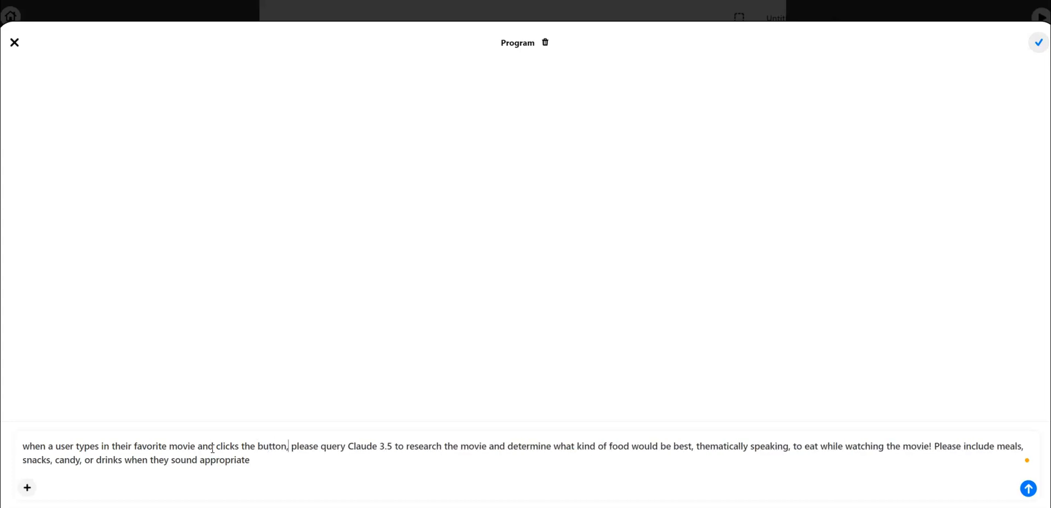
# Step: Replace the prompt's closing words "when they sound appropriate" with "as appropriate."
pyautogui.click(269, 450)
pyautogui.click(266, 458)
pyautogui.moveTo(266, 458); pyautogui.dragTo(129, 475)
pyautogui.write('as')
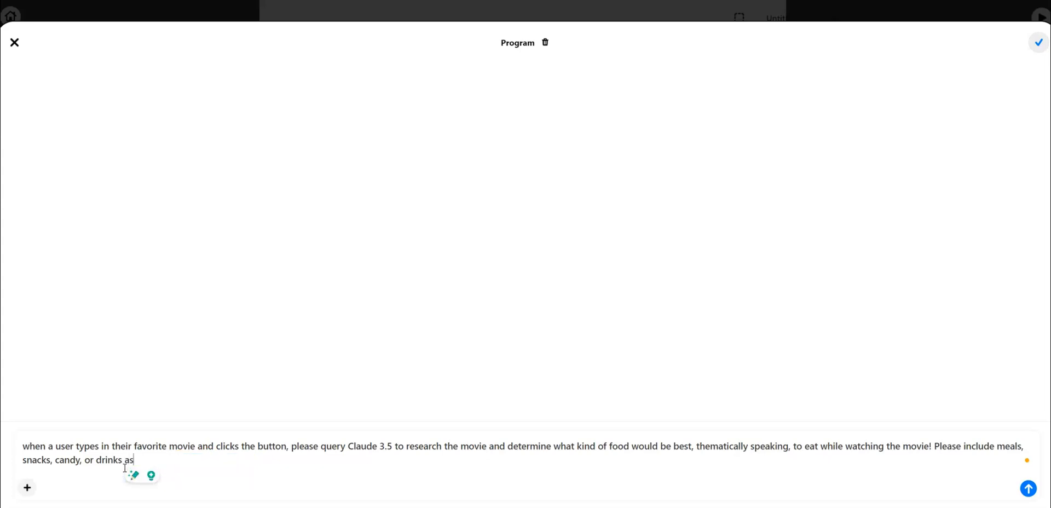
pyautogui.write(' appropriat')
# Step: Continue the prompt with "Please return these results to the label below the button, making sure to include why"
pyautogui.write('Please')
pyautogui.write(' rte')
pyautogui.press('BackSpace')
pyautogui.press('BackSpace')
pyautogui.write('eturn ')
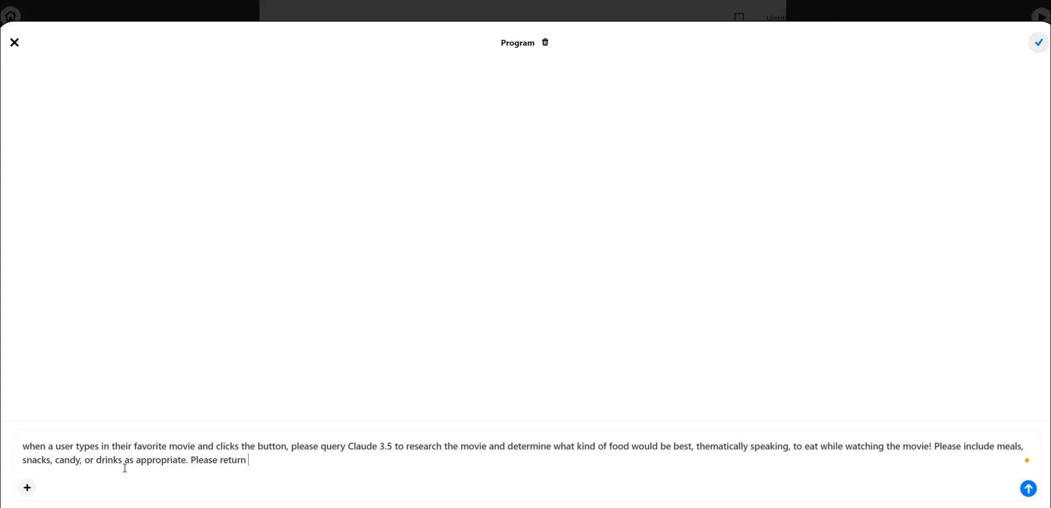
pyautogui.write('these results to the label belo')
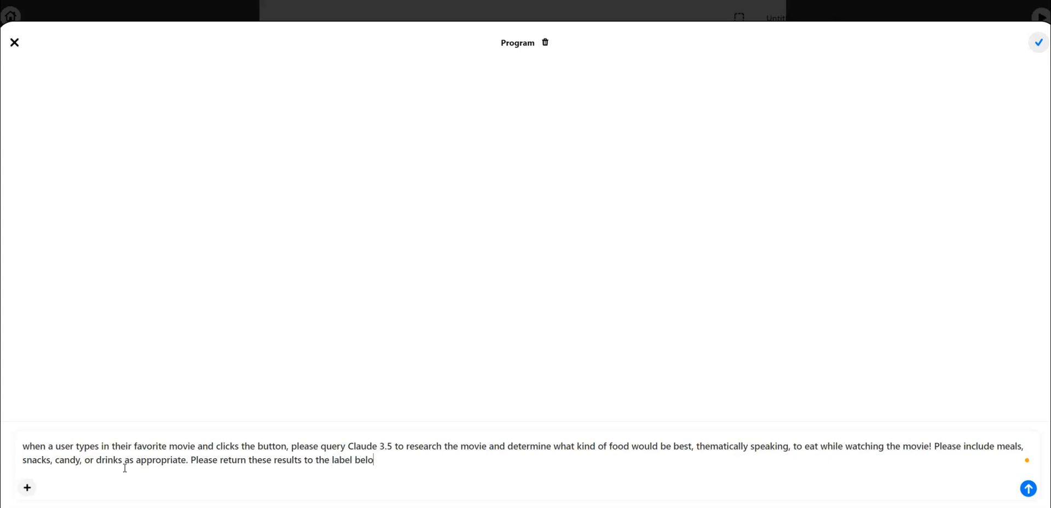
pyautogui.write('w the buttonm.')
pyautogui.press('BackSpace')
pyautogui.press('BackSpace')
pyautogui.write(', making sure to include why ')
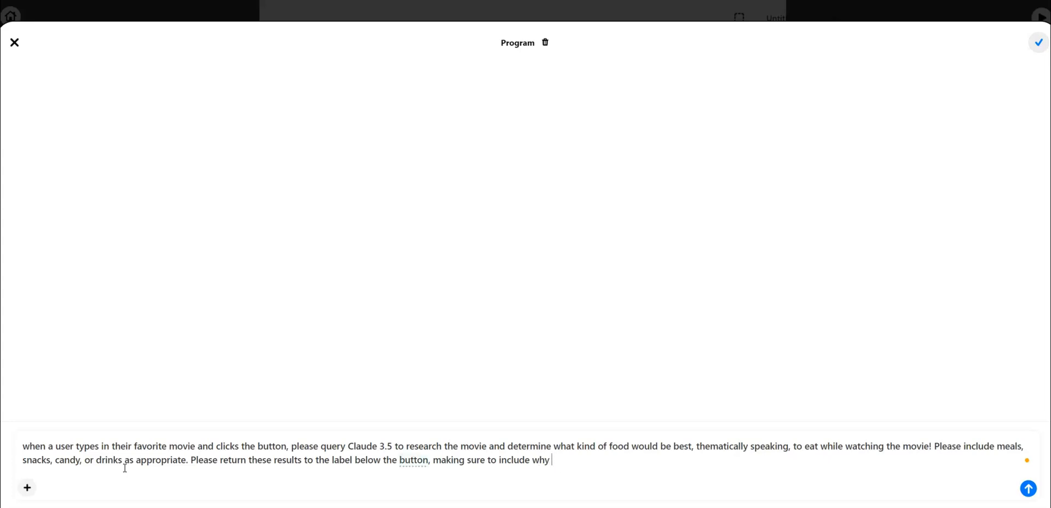
# Step: Finish the prompt with "the food or drink was chosen - with each food item in a concise bullet point." and submit it
pyautogui.write('the fod')
pyautogui.write('d or drink was chosen')
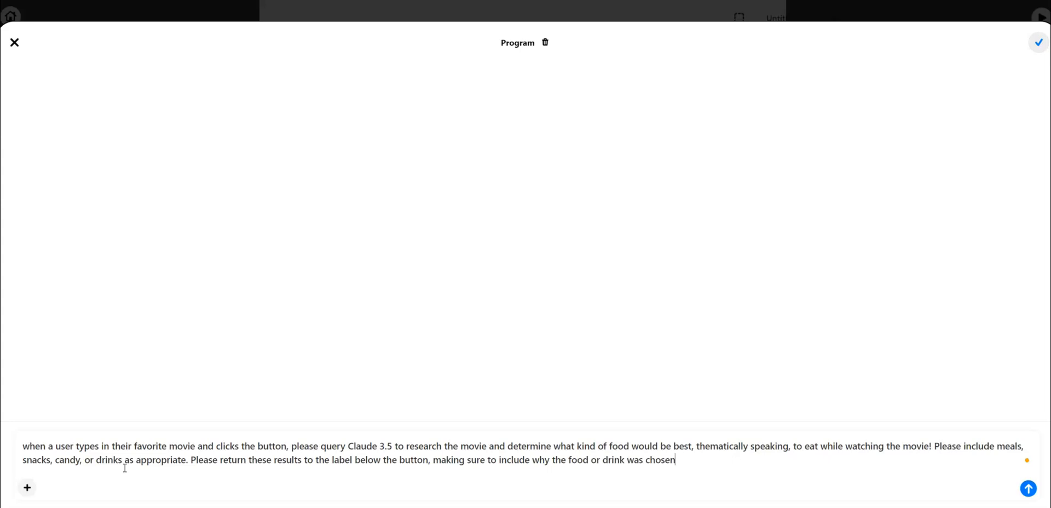
pyautogui.write('with each food item in a concise')
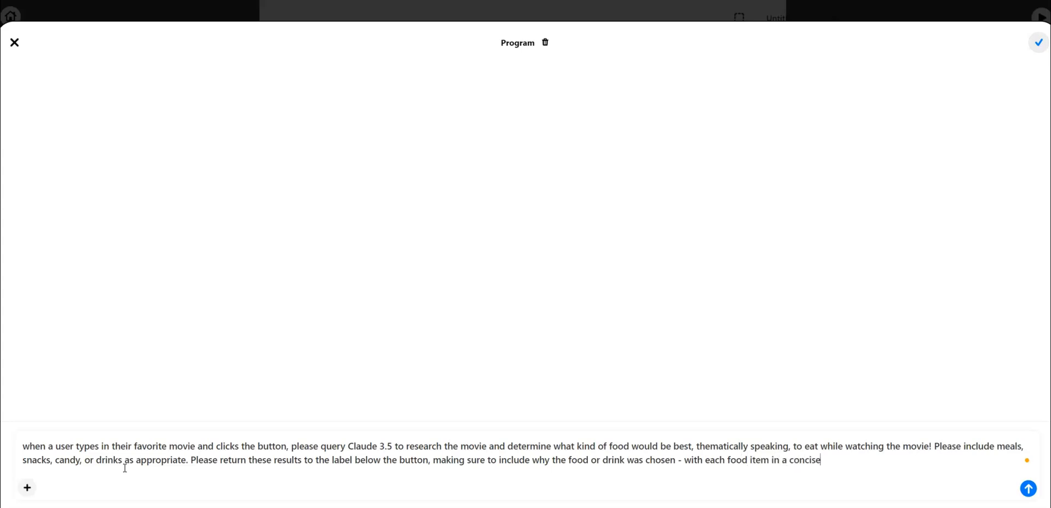
pyautogui.write(' bullet point.')
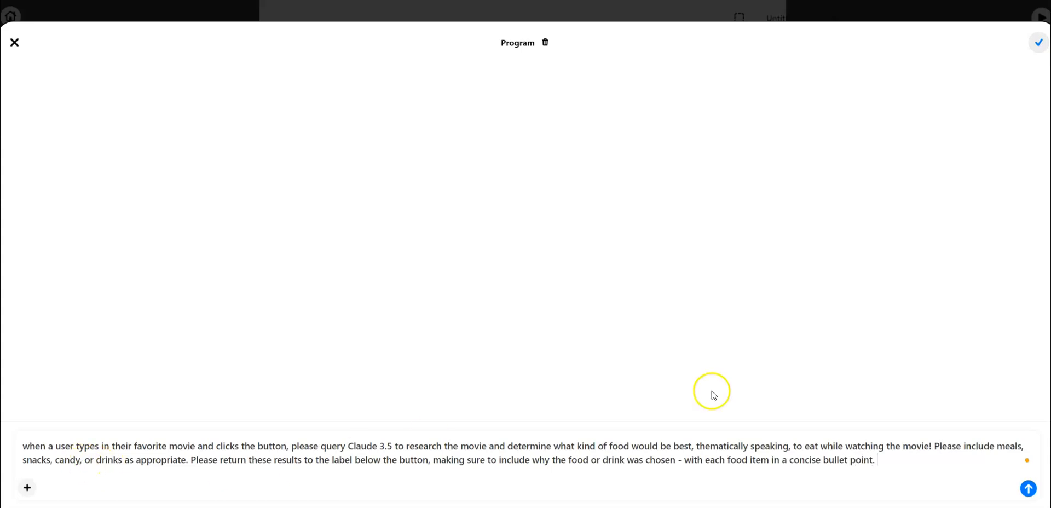
pyautogui.click(1027, 488)
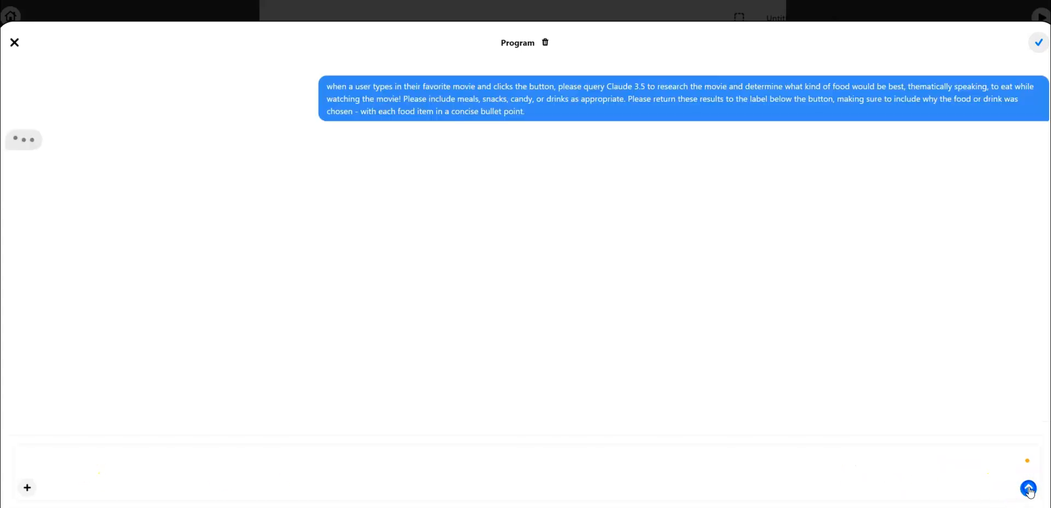
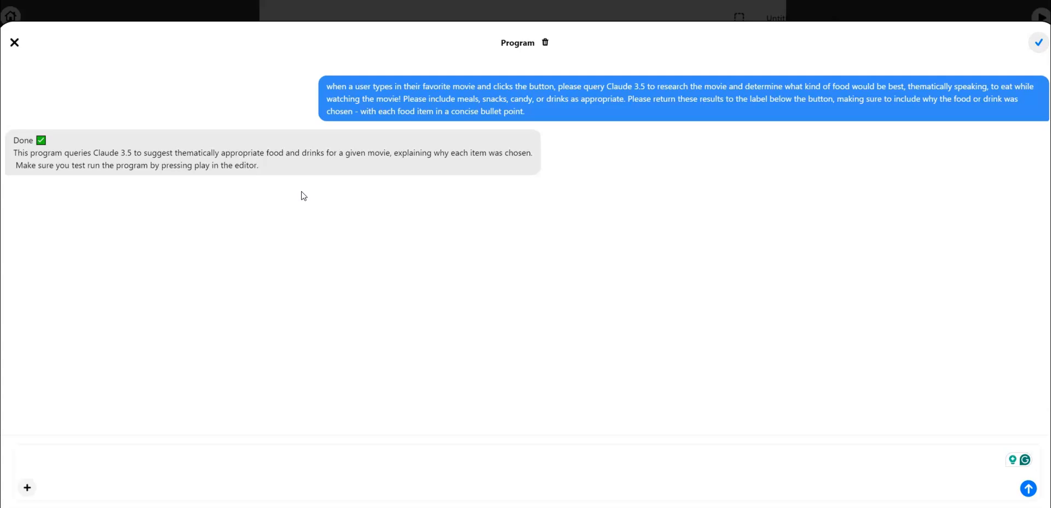
# Step: Leave the program chat and run the project, opening the project title for editing
pyautogui.click(14, 42)
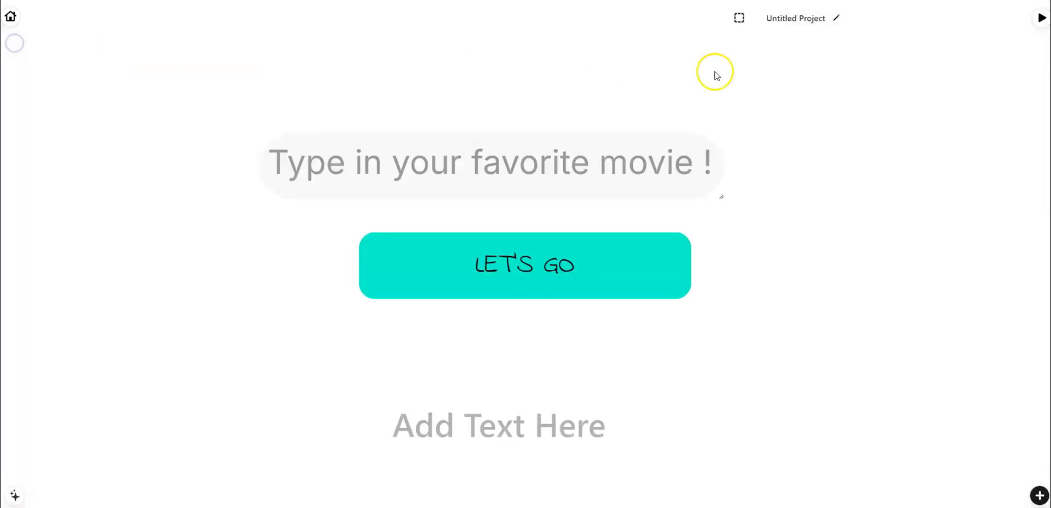
pyautogui.click(1040, 17)
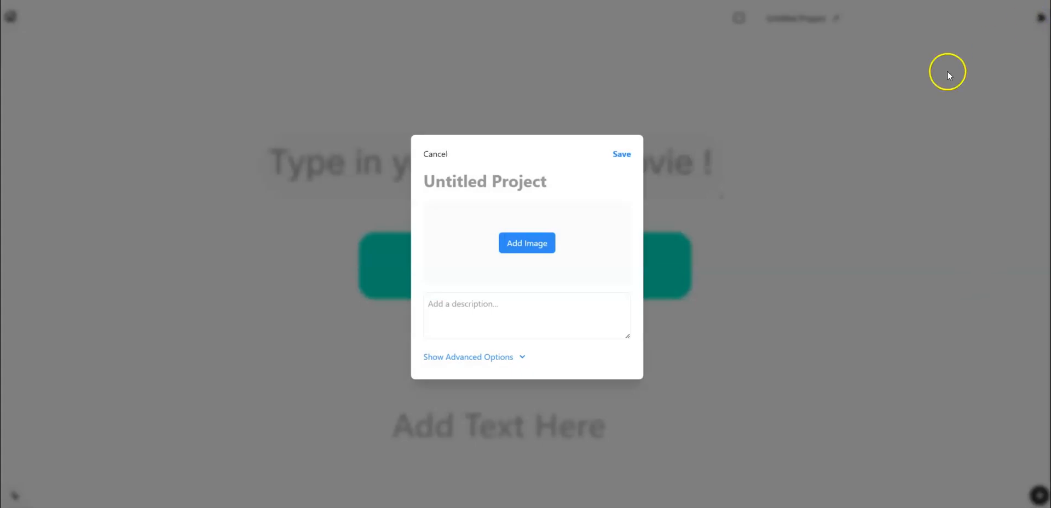
pyautogui.click(551, 179)
pyautogui.write('Movie Food')
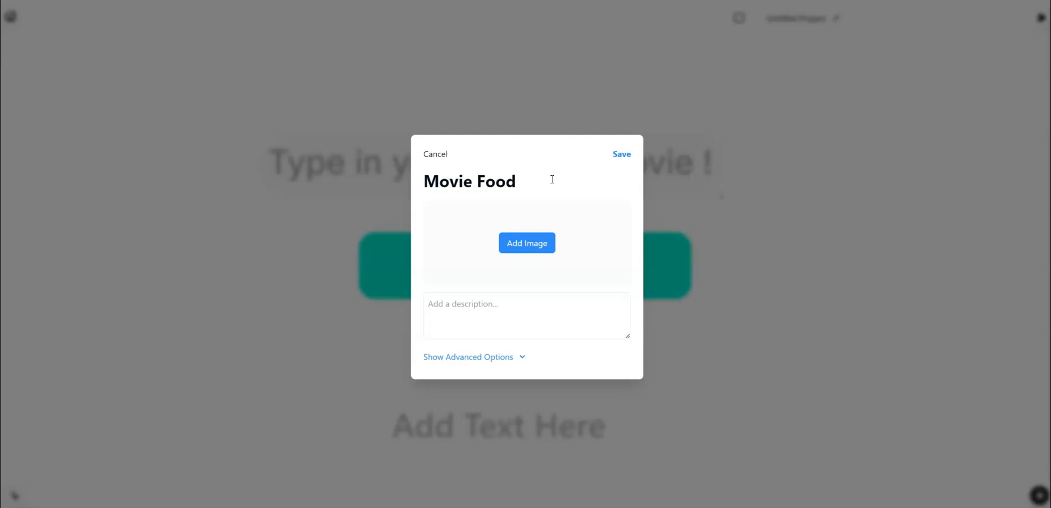
pyautogui.press('BackSpace')
pyautogui.press('BackSpace')
pyautogui.press('BackSpace')
pyautogui.press('BackSpace')
pyautogui.press('BackSpace')
pyautogui.press('BackSpace')
pyautogui.press('BackSpace')
pyautogui.press('BackSpace')
pyautogui.press('BackSpace')
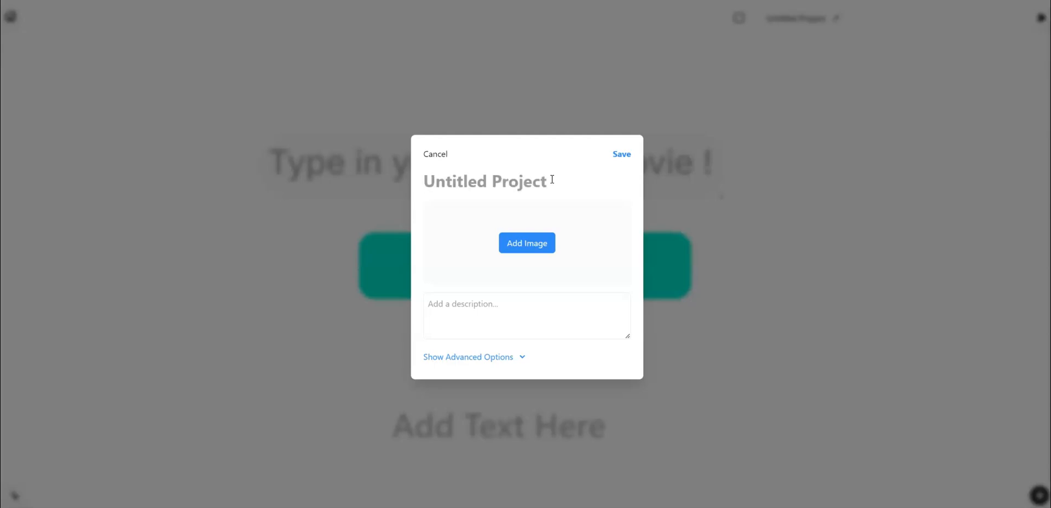
pyautogui.write('What Should I Eat While I watch t')
pyautogui.press('BackSpace')
pyautogui.press('BackSpace')
pyautogui.press('BackSpace')
pyautogui.press('BackSpace')
pyautogui.press('BackSpace')
pyautogui.press('BackSpace')
pyautogui.press('BackSpace')
pyautogui.press('BackSpace')
pyautogui.press('BackSpace')
pyautogui.press('BackSpace')
pyautogui.press('BackSpace')
pyautogui.press('BackSpace')
pyautogui.press('BackSpace')
pyautogui.press('BackSpace')
pyautogui.press('BackSpace')
pyautogui.press('BackSpace')
pyautogui.press('BackSpace')
pyautogui.press('BackSpace')
pyautogui.press('BackSpace')
pyautogui.press('BackSpace')
pyautogui.press('BackSpace')
pyautogui.press('BackSpace')
pyautogui.write('F')
pyautogui.press('BackSpace')
# Step: Title the project "Find Movie Food Fast", describe it as "Discover what you should eat for a particular movie!" and save it
pyautogui.write('Find Movie Food Fast')
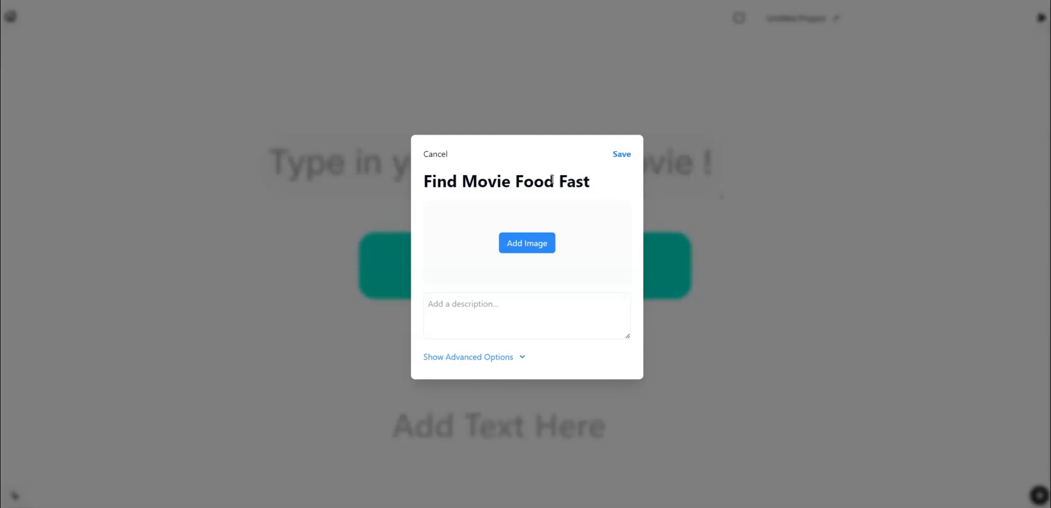
pyautogui.click(502, 323)
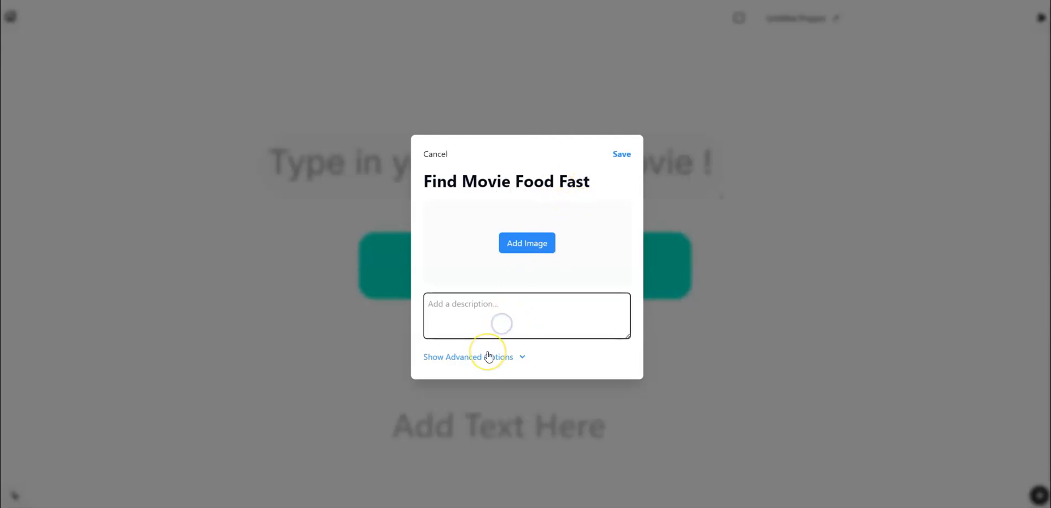
pyautogui.write('Discover what you sh')
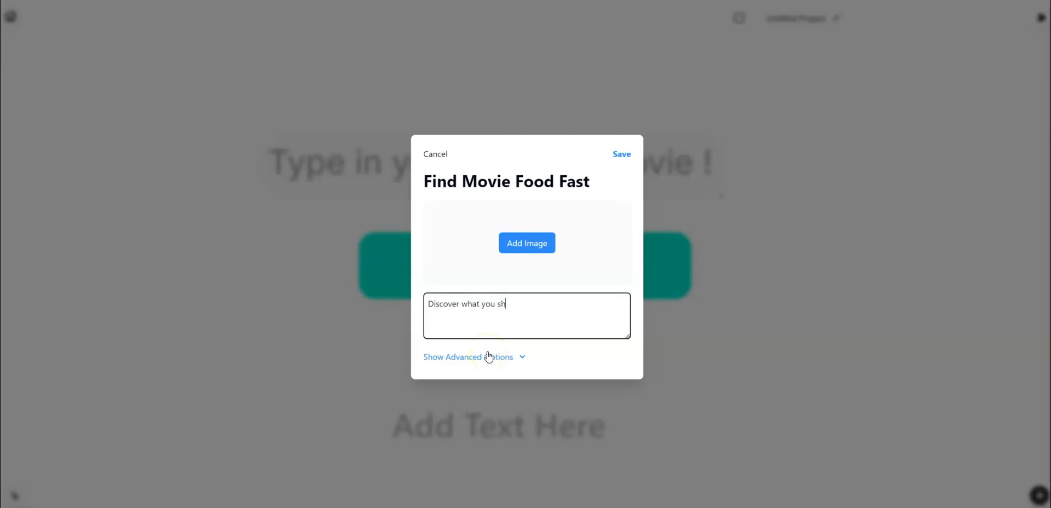
pyautogui.write('ould')
pyautogui.press('BackSpace')
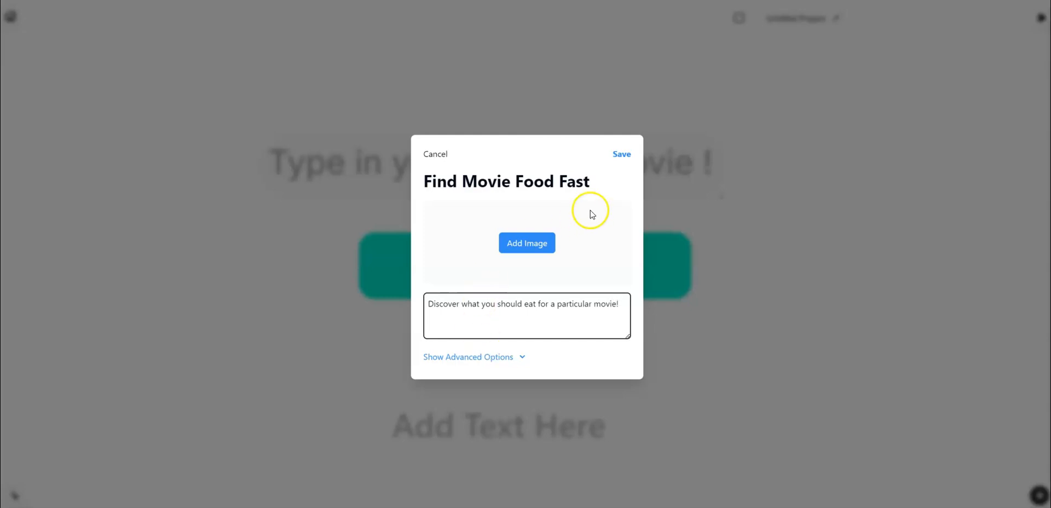
pyautogui.click(621, 154)
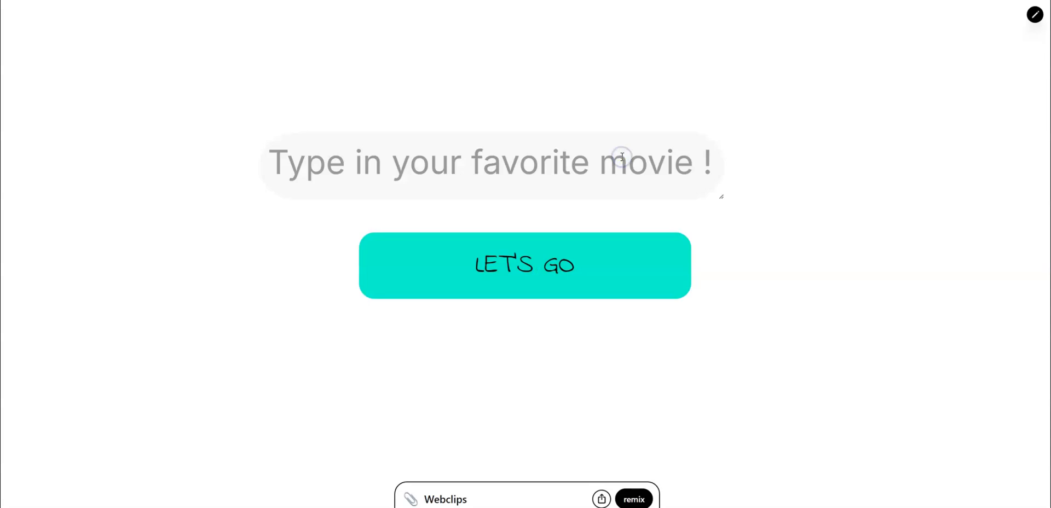
# Step: Test the running app by submitting "Alien" as the favorite movie
pyautogui.click(510, 159)
pyautogui.write('Alien')
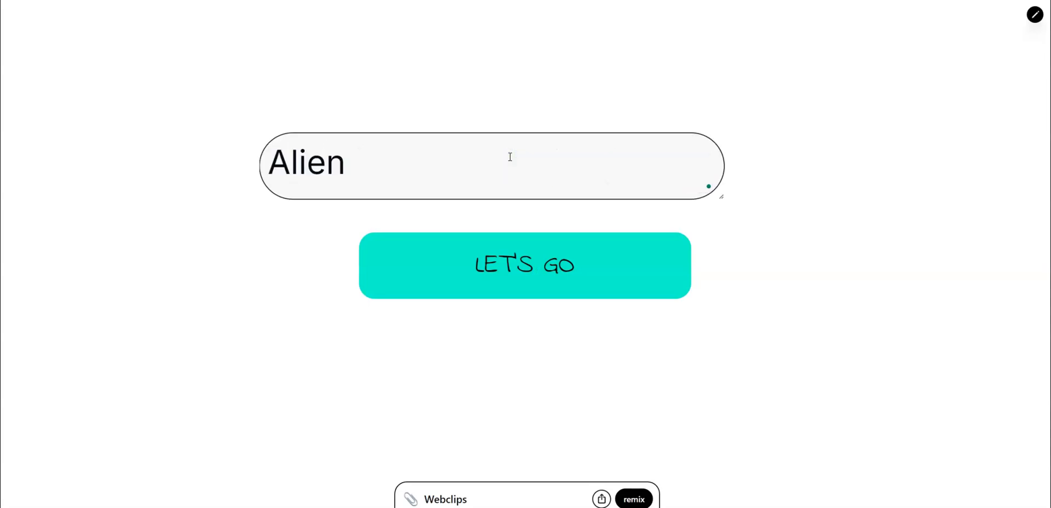
pyautogui.click(575, 274)
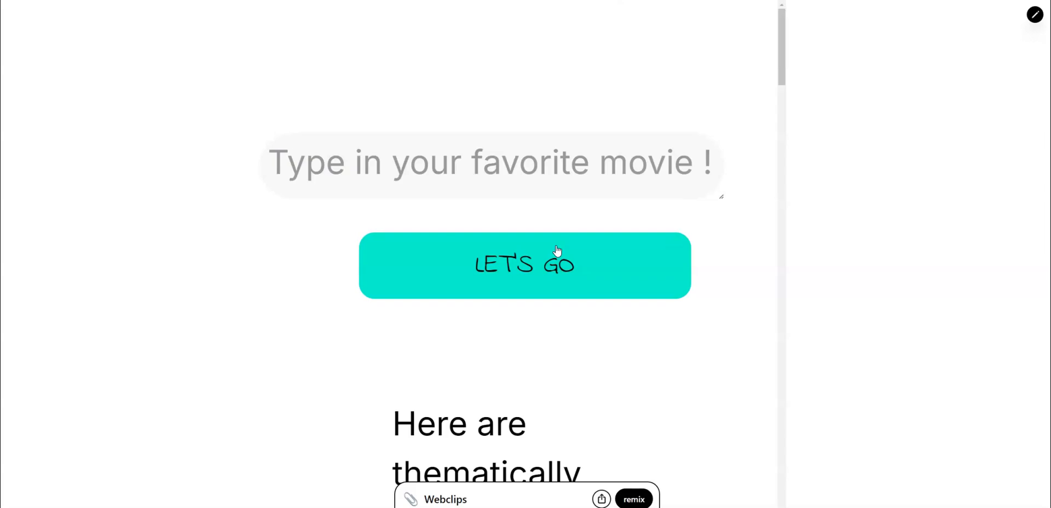
# Step: Read through the food and drink suggestions for "Alien" and return to the favorite movie field
pyautogui.scroll(-8, 408, 316)
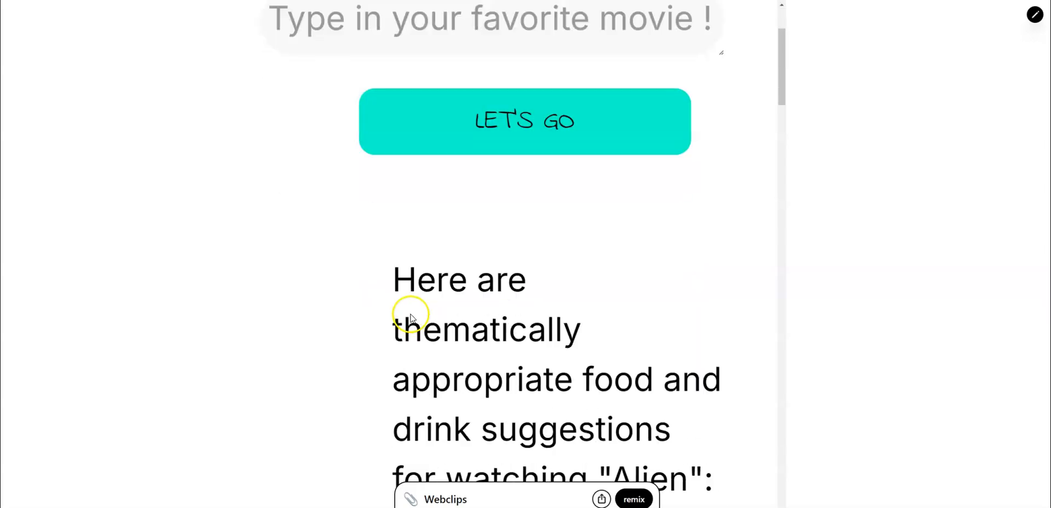
pyautogui.scroll(-7, 434, 293)
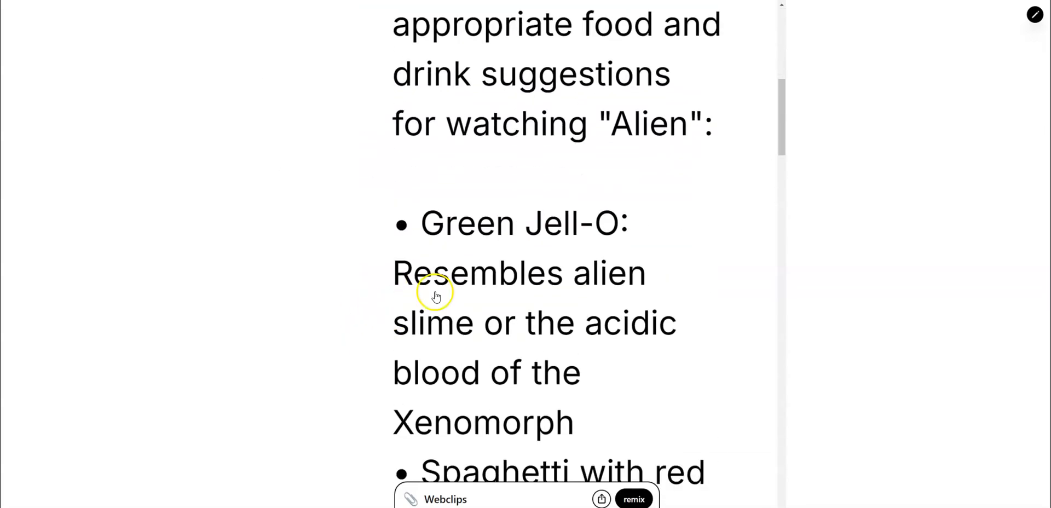
pyautogui.scroll(-8, 448, 294)
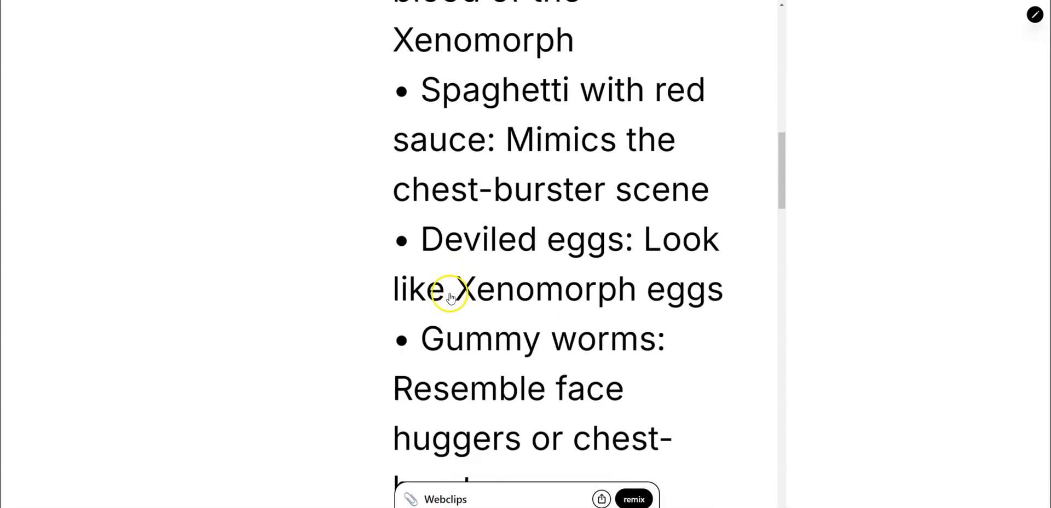
pyautogui.scroll(-3, 463, 295)
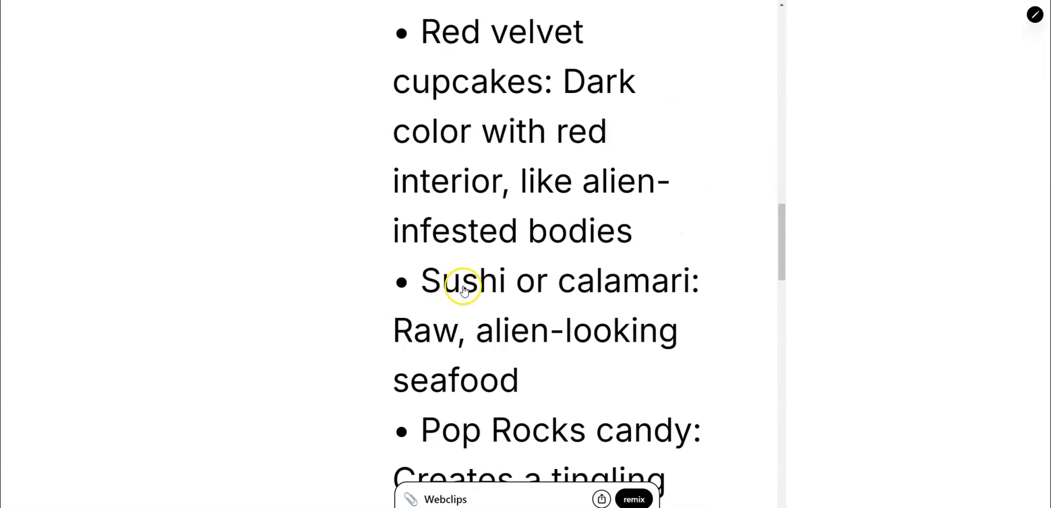
pyautogui.scroll(-4, 465, 289)
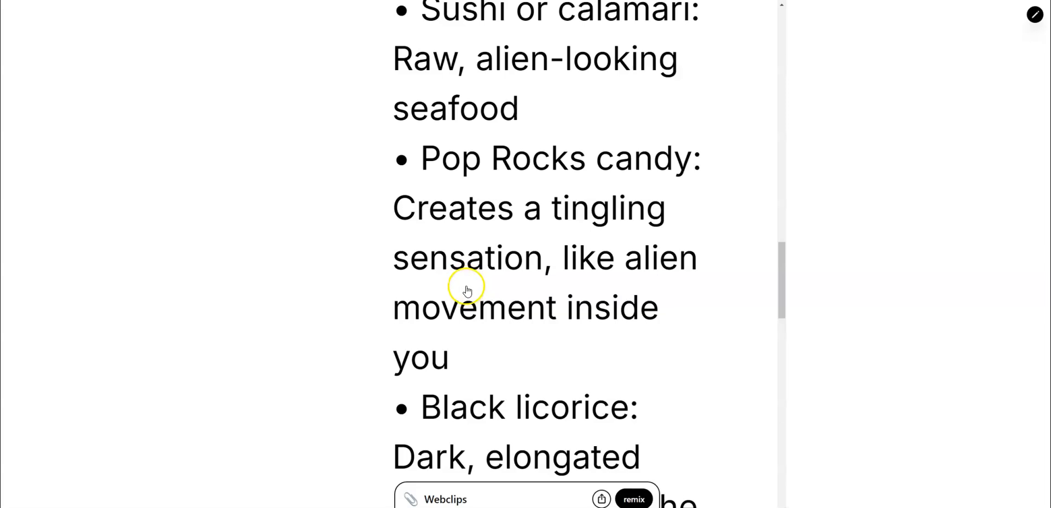
pyautogui.scroll(-7, 463, 277)
pyautogui.scroll(-17, 463, 260)
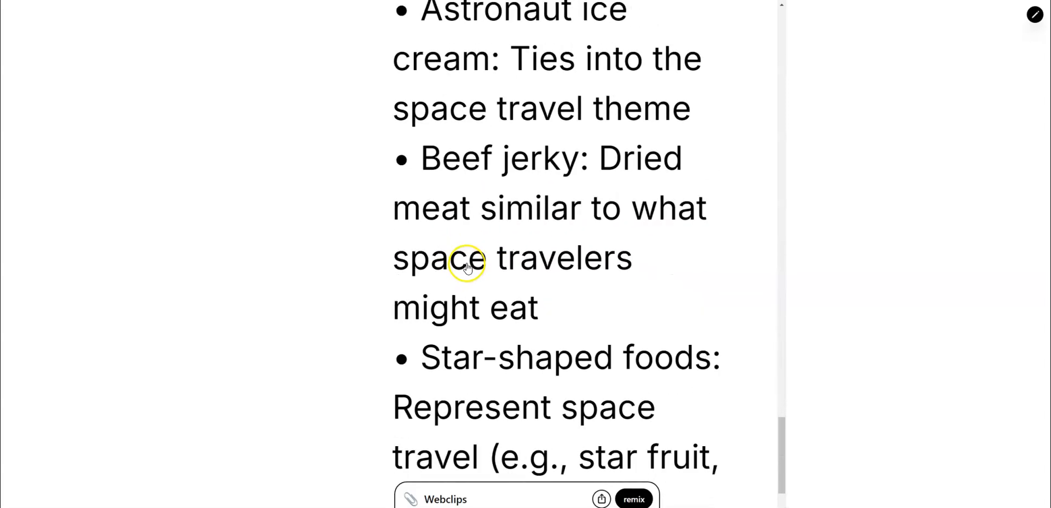
pyautogui.scroll(-6, 466, 268)
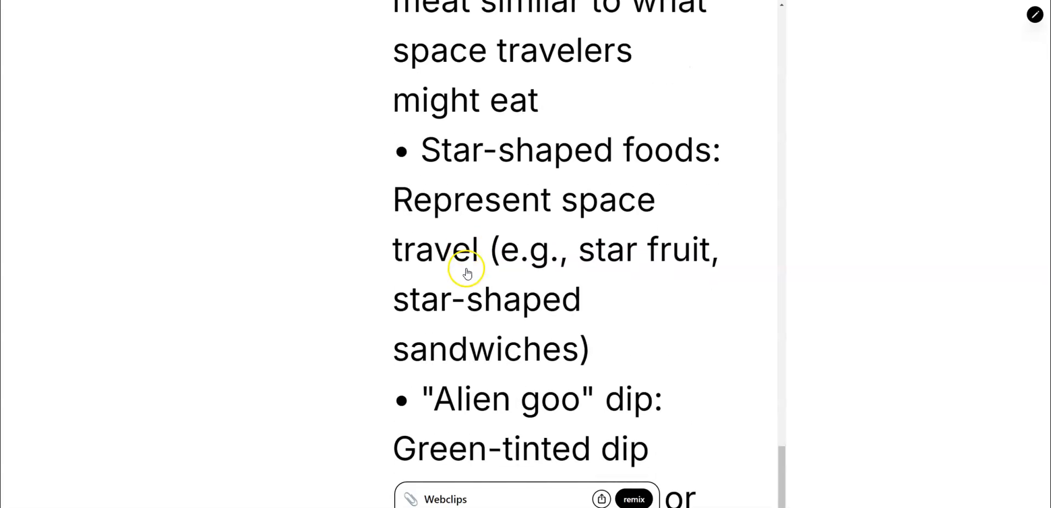
pyautogui.scroll(20, 472, 286)
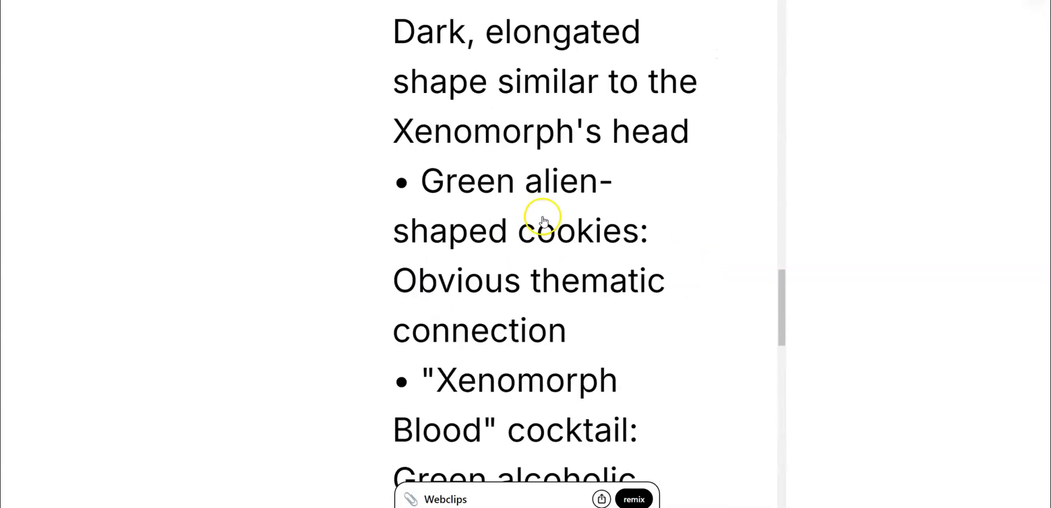
pyautogui.scroll(15, 528, 200)
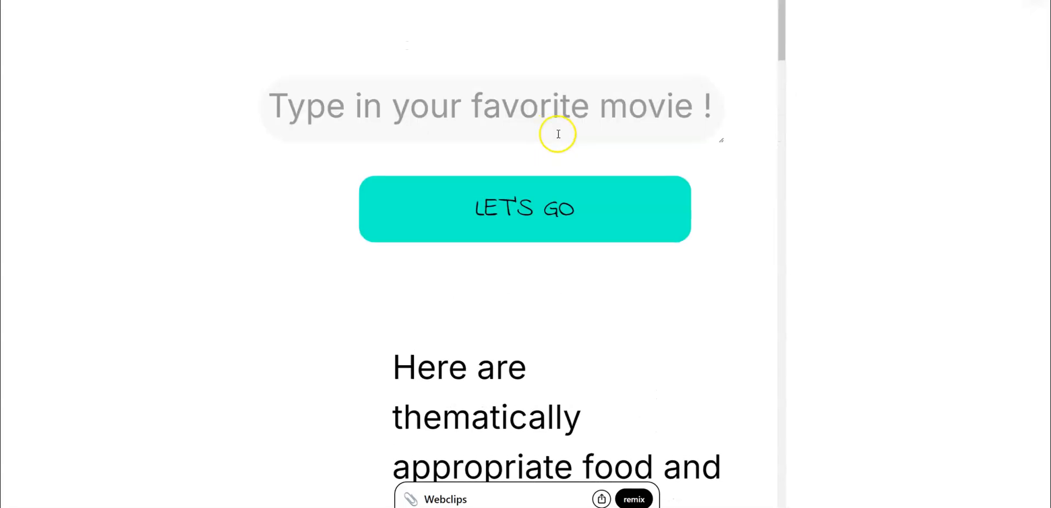
pyautogui.click(524, 116)
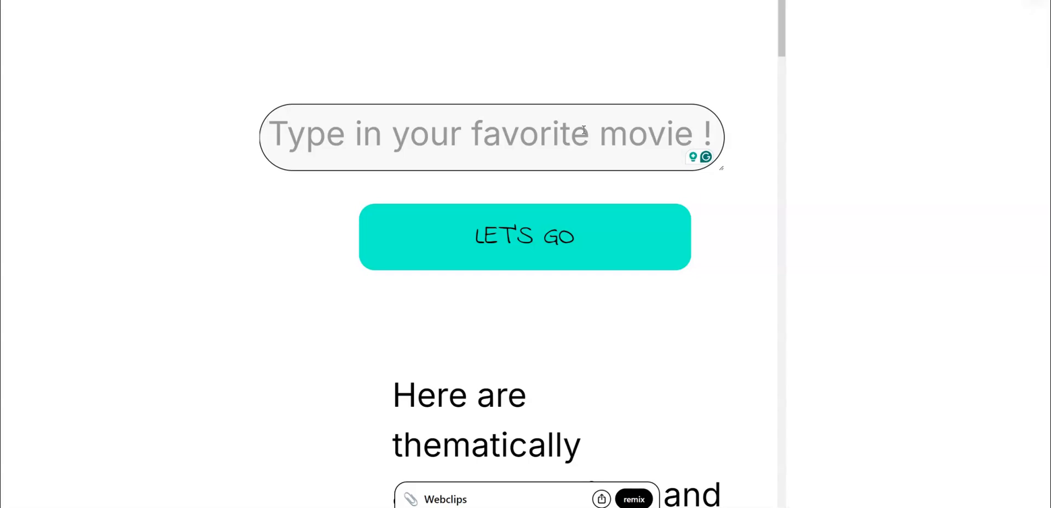
# Step: Test the running app by submitting "Fallout TV show" as the favorite movie
pyautogui.write('Fallout TVB')
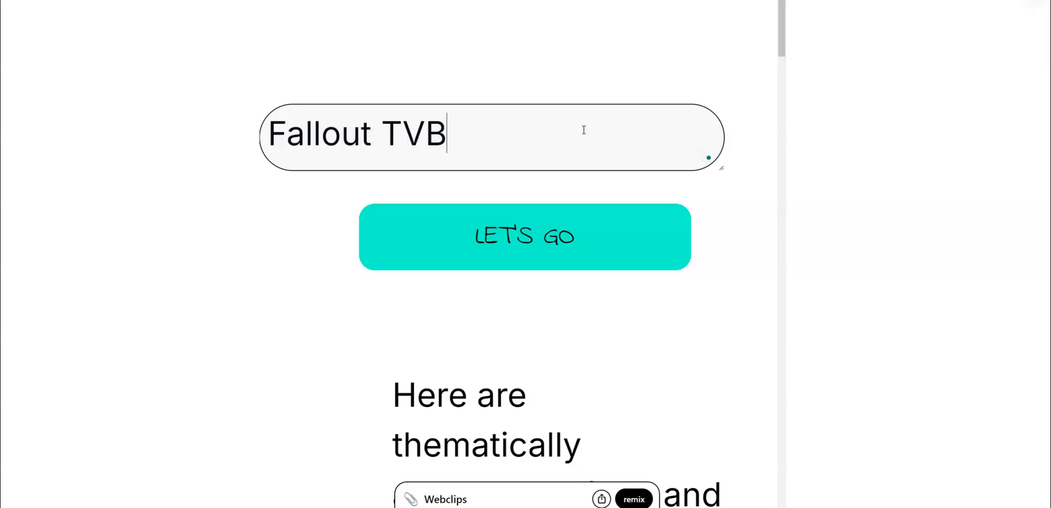
pyautogui.press('BackSpace')
pyautogui.write('show')
pyautogui.click(612, 128)
pyautogui.click(611, 222)
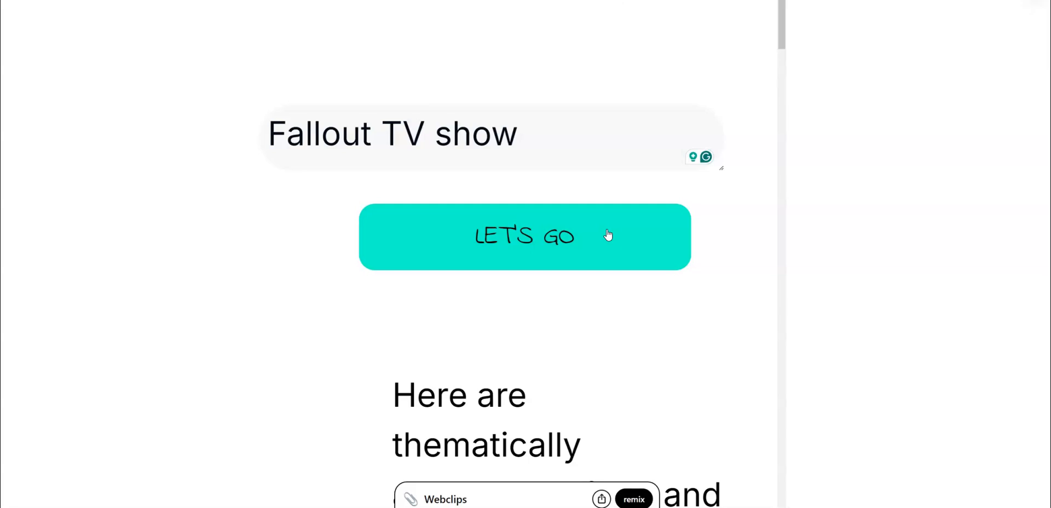
# Step: Read through the food and drink suggestions for "Fallout TV show", checking what kinds of items are listed
pyautogui.scroll(-8, 528, 140)
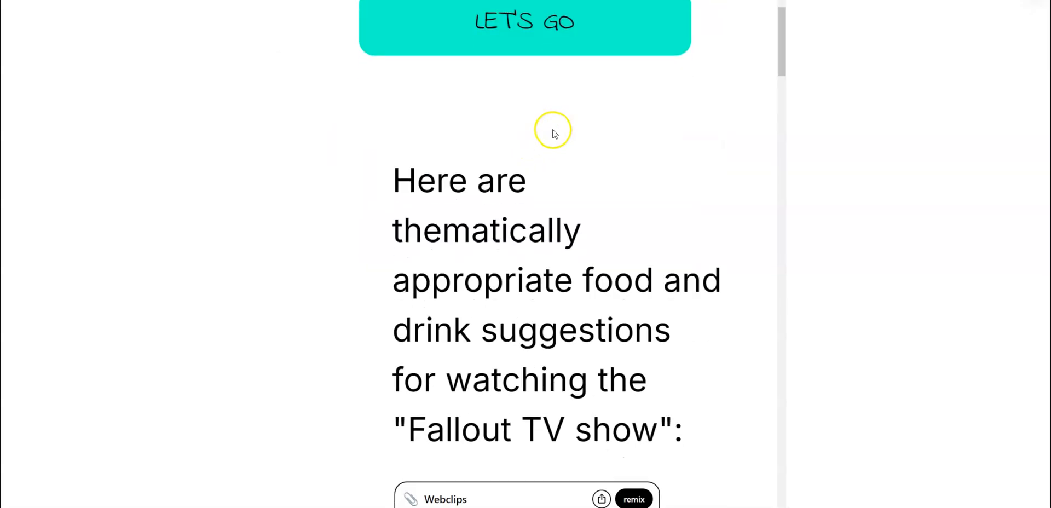
pyautogui.scroll(-7, 553, 137)
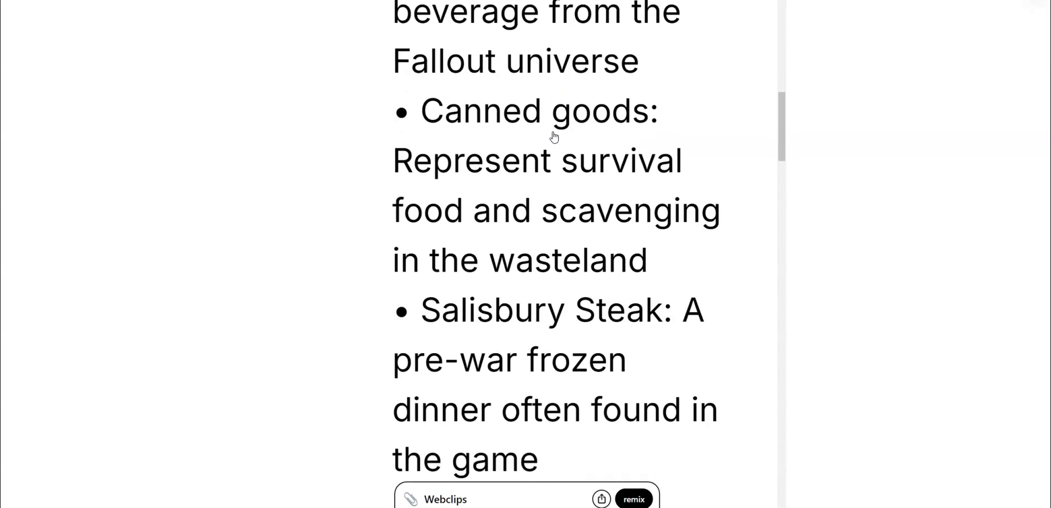
pyautogui.scroll(-9, 551, 139)
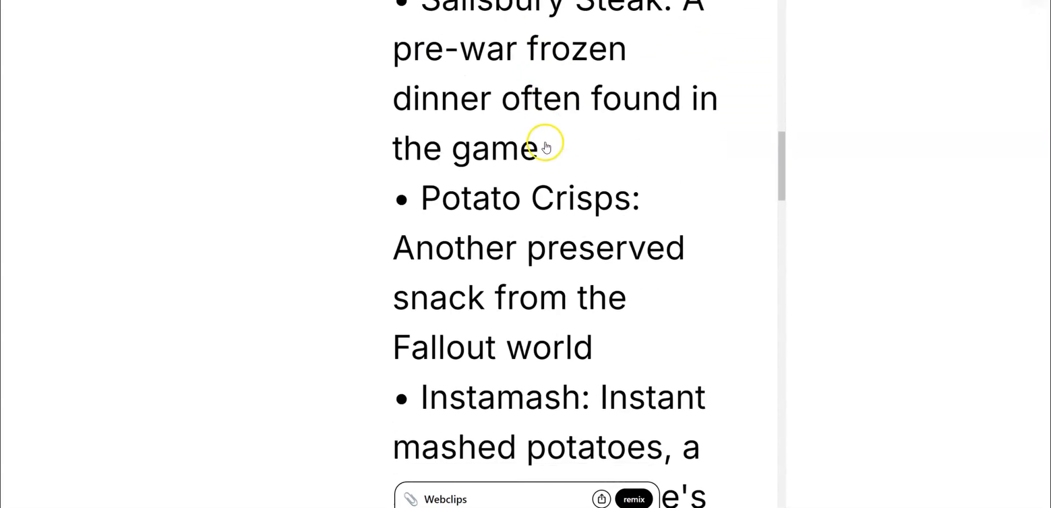
pyautogui.scroll(-4, 543, 147)
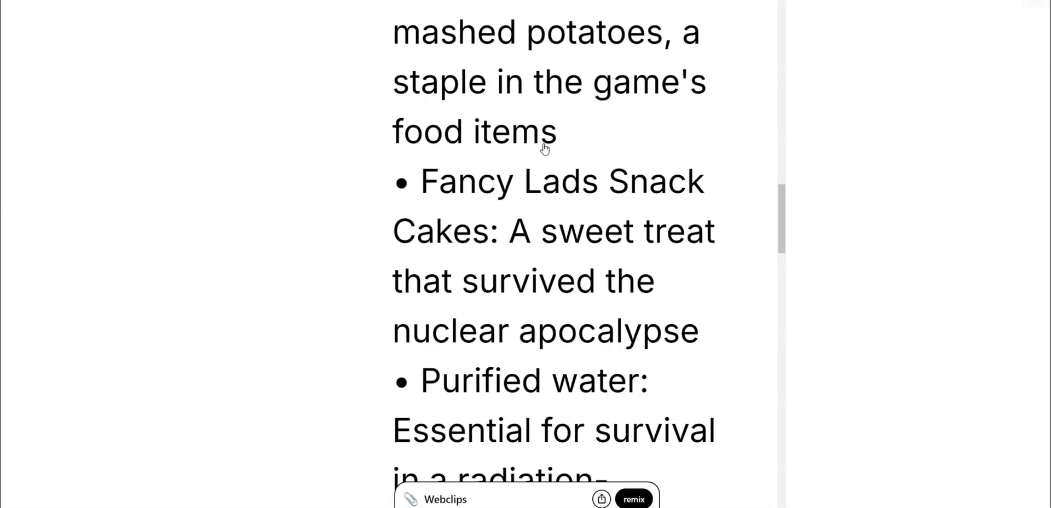
pyautogui.click(492, 156)
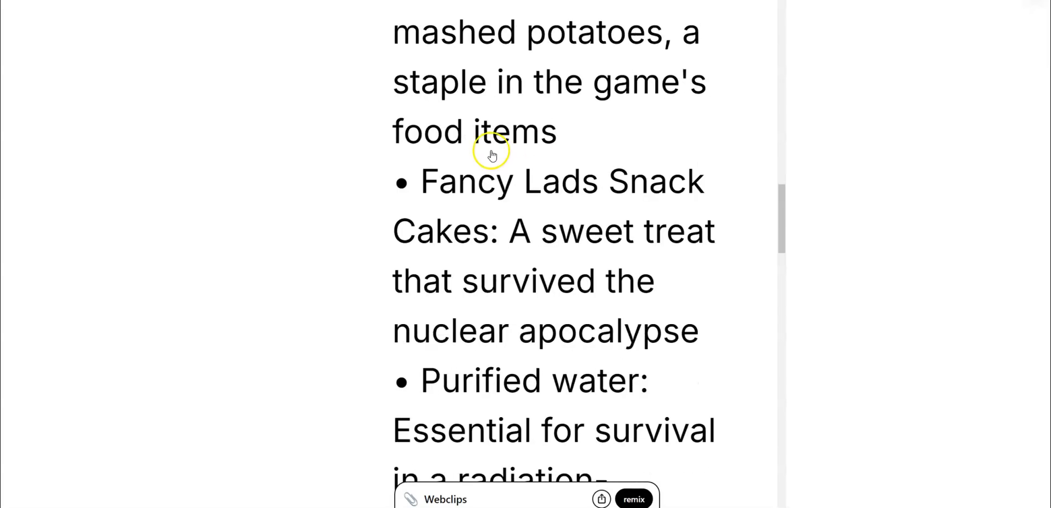
pyautogui.scroll(-6, 495, 153)
pyautogui.scroll(-3, 499, 155)
pyautogui.scroll(-5, 502, 155)
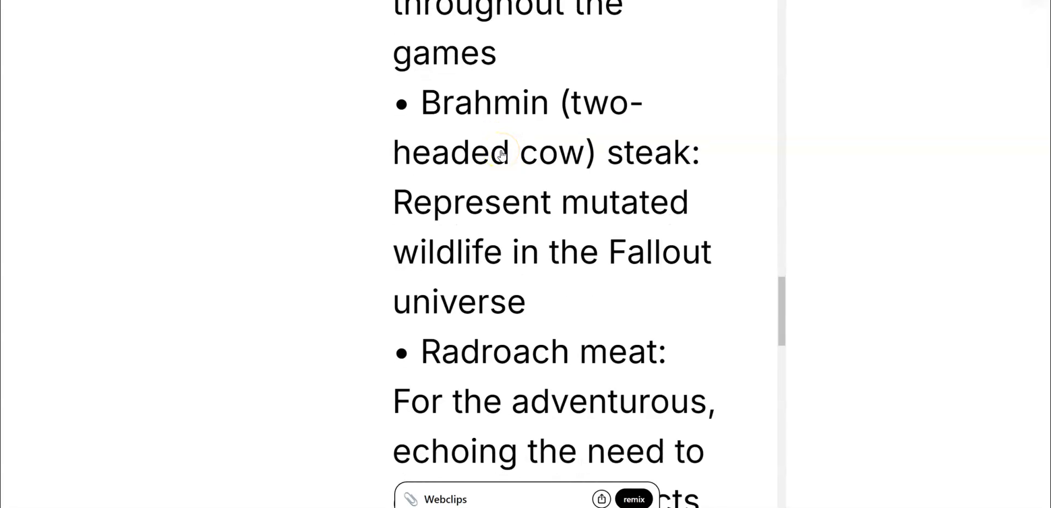
pyautogui.scroll(-4, 501, 155)
pyautogui.scroll(-9, 502, 157)
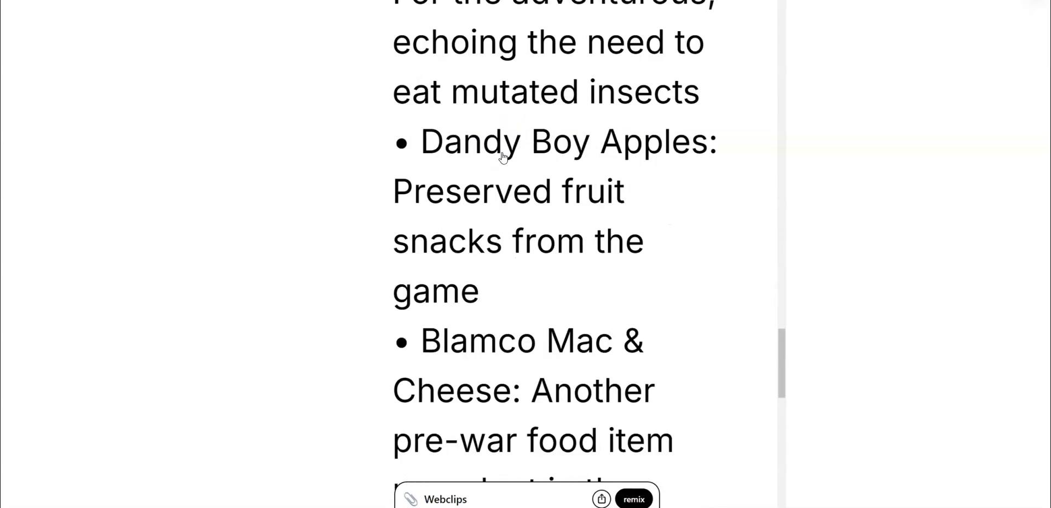
pyautogui.scroll(-13, 531, 236)
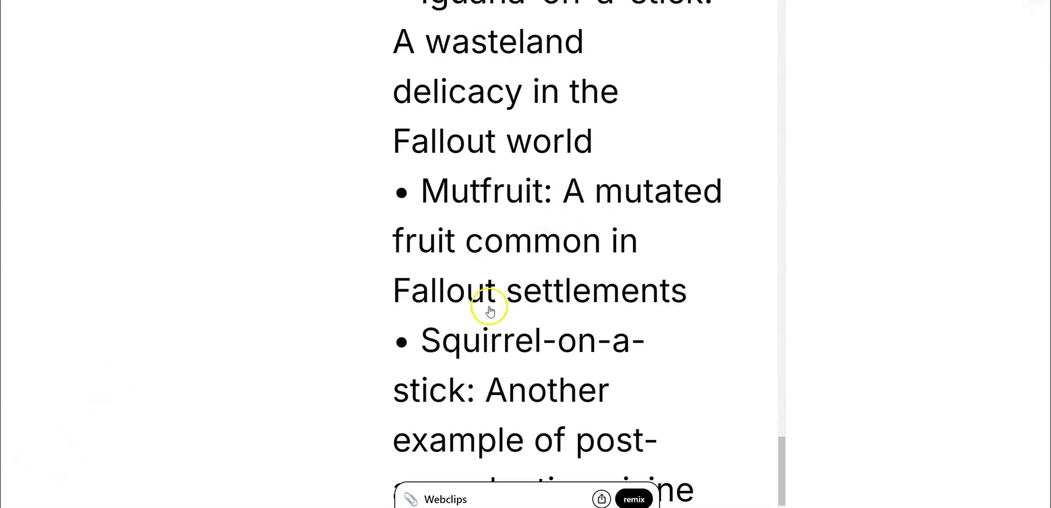
pyautogui.scroll(1, 960, 126)
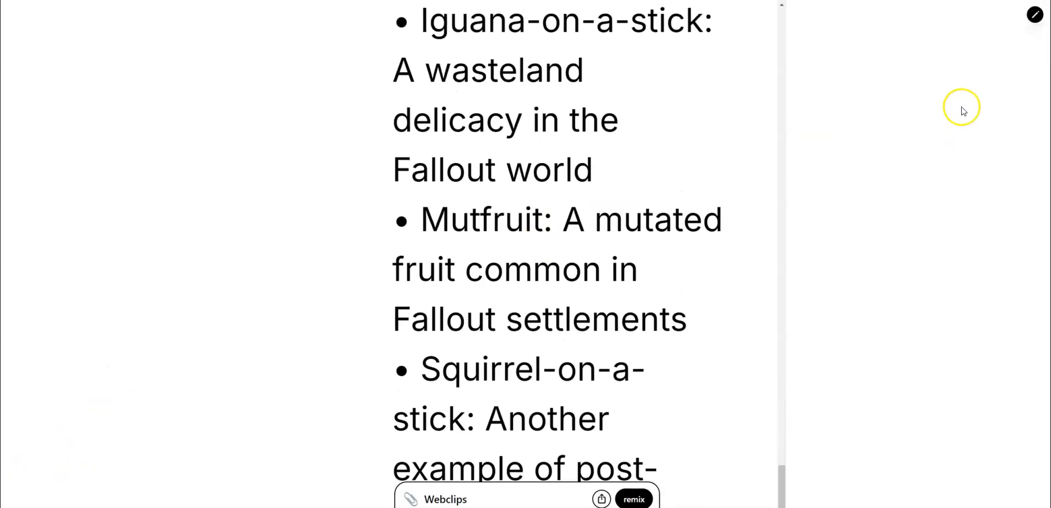
# Step: Return to editing the project, reopen the program chat and copy the earlier prompt into a new message
pyautogui.click(1032, 15)
pyautogui.click(21, 499)
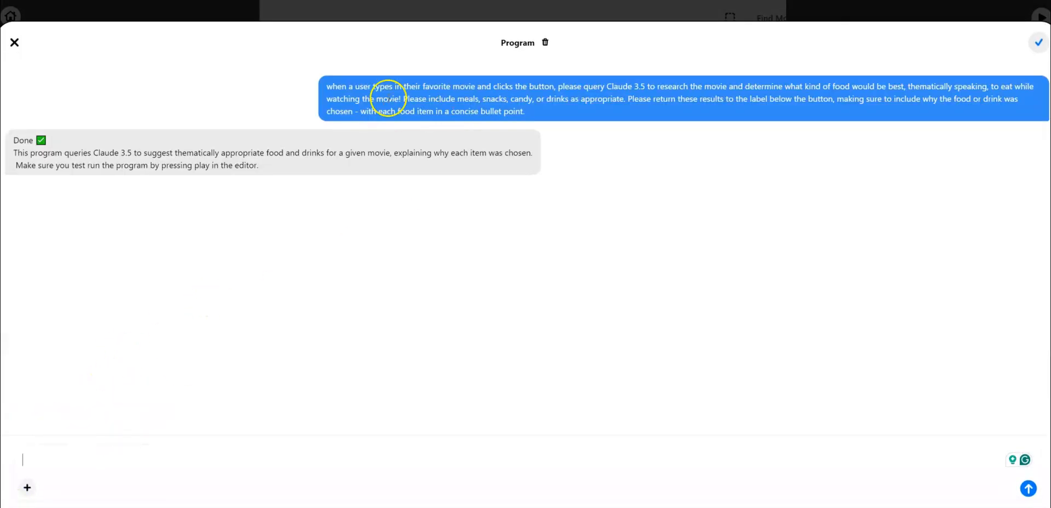
pyautogui.tripleClick(396, 90)
pyautogui.hotkey('ctrl', 'c')
pyautogui.click(272, 462)
pyautogui.hotkey('ctrl', 'v')
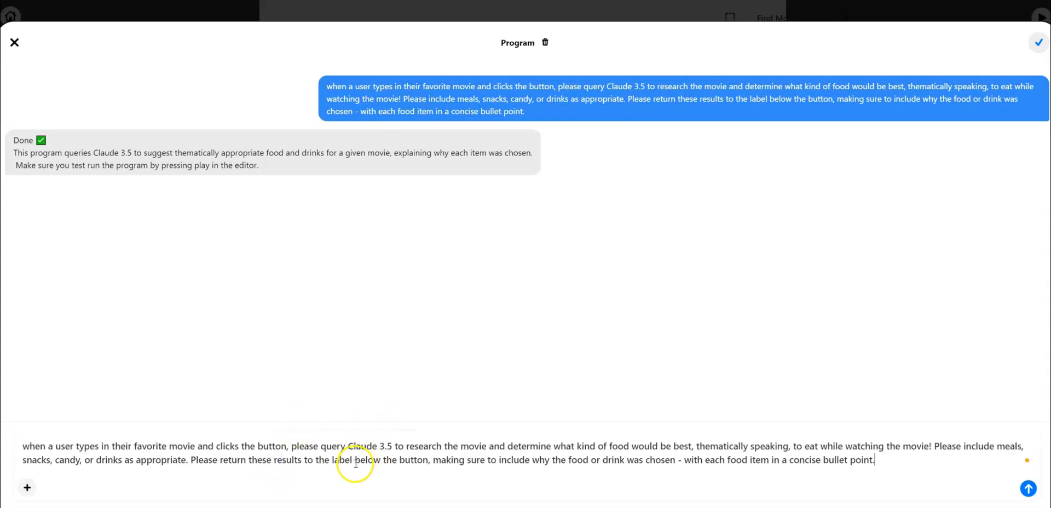
# Step: After "drinks as appropriate" in the new prompt, insert "- making sure that these foods actually exist in real life OR giving possible alternatives."
pyautogui.click(187, 461)
pyautogui.press('BackSpace')
pyautogui.press('BackSpace')
pyautogui.write('- ka')
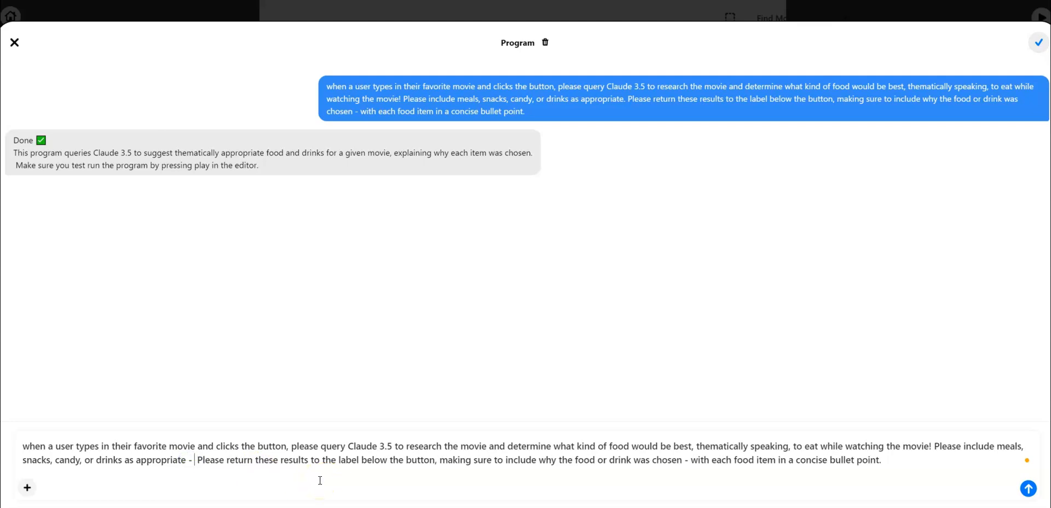
pyautogui.press('BackSpace')
pyautogui.press('BackSpace')
pyautogui.write('making sure')
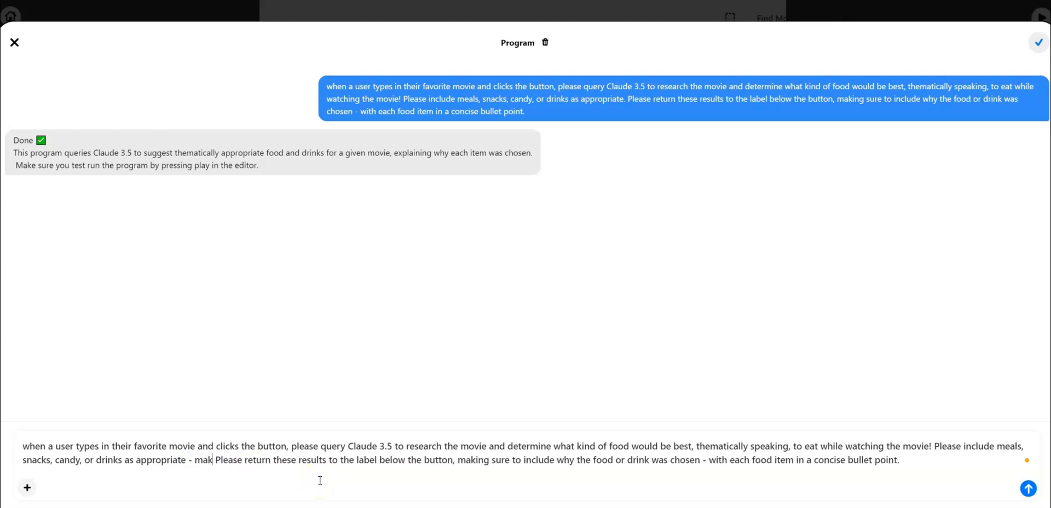
pyautogui.write(' that these foo')
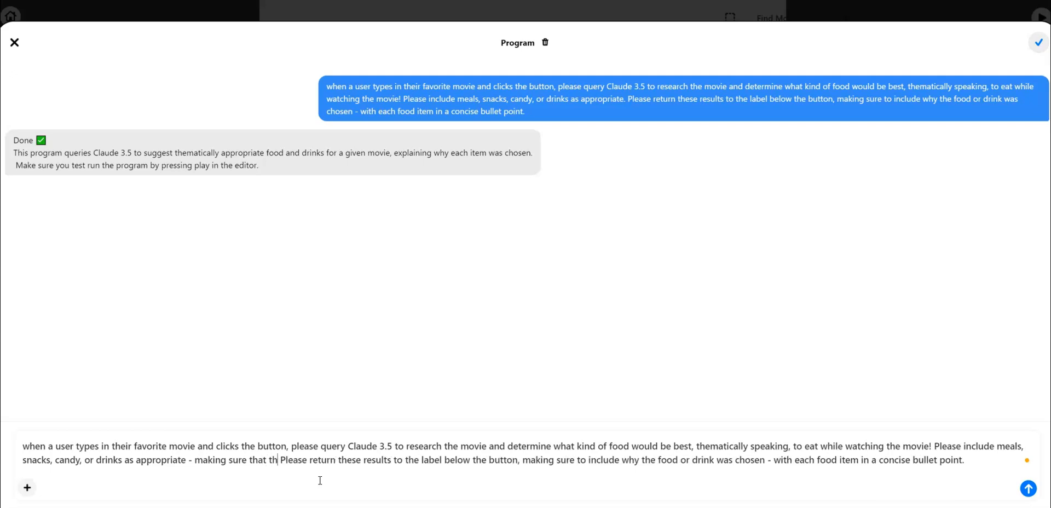
pyautogui.write('ds ac')
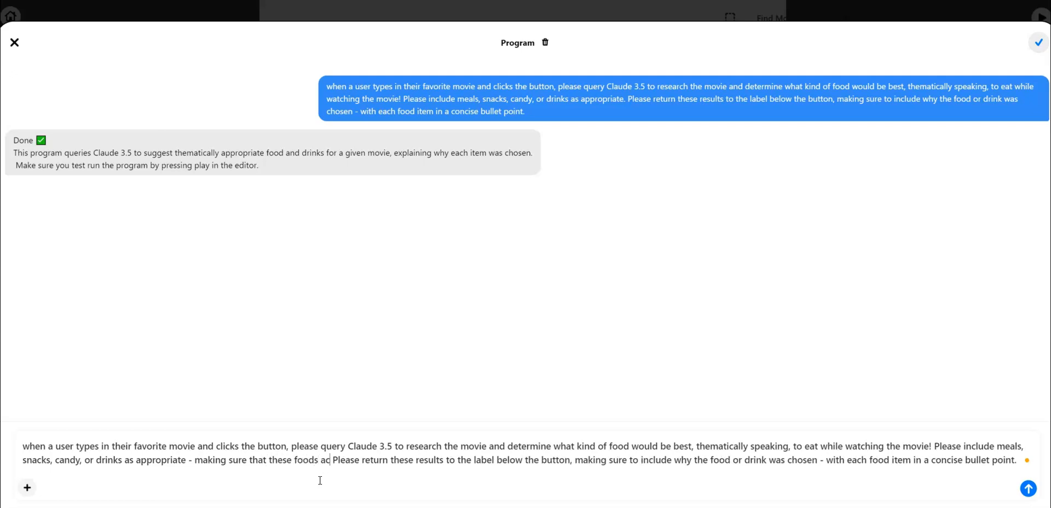
pyautogui.write('tually')
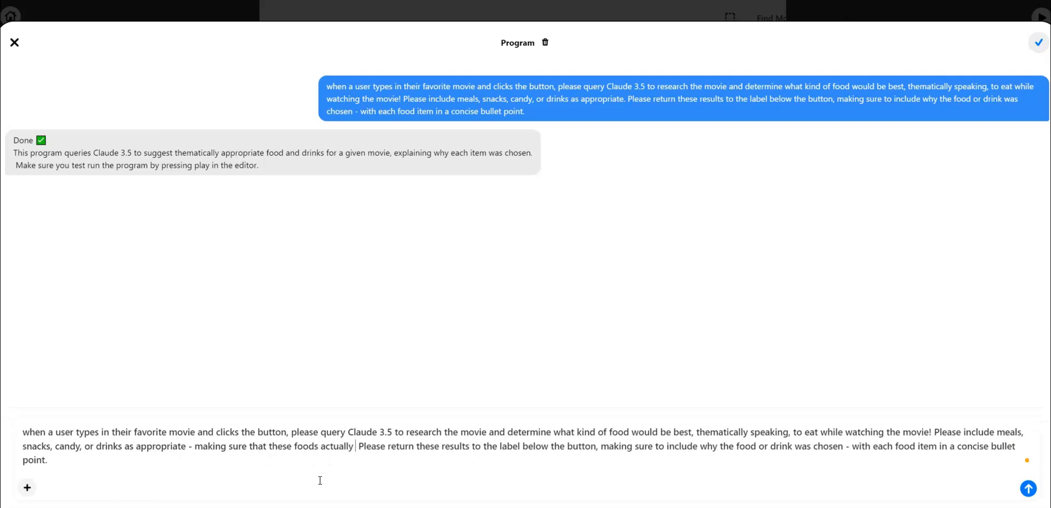
pyautogui.write(' exist in re')
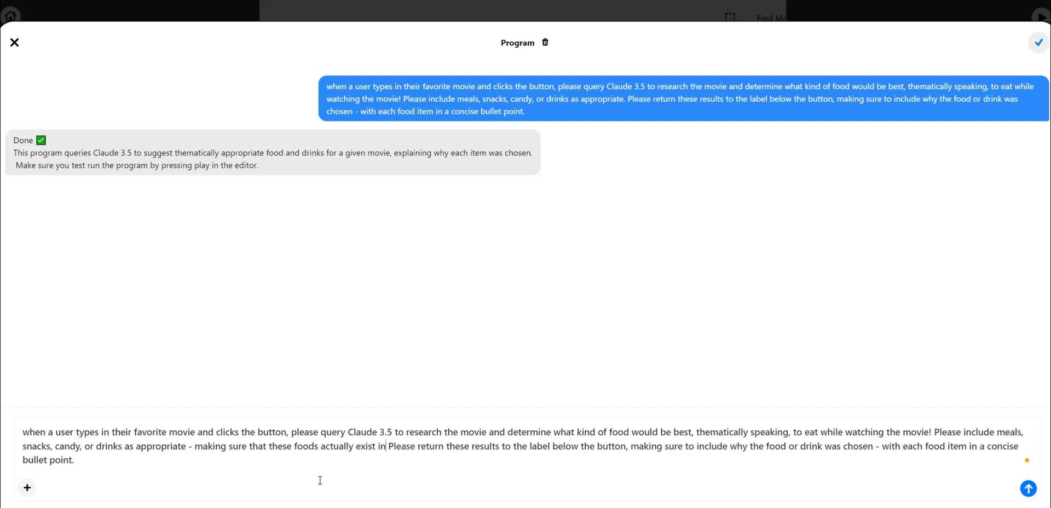
pyautogui.write('al life OR')
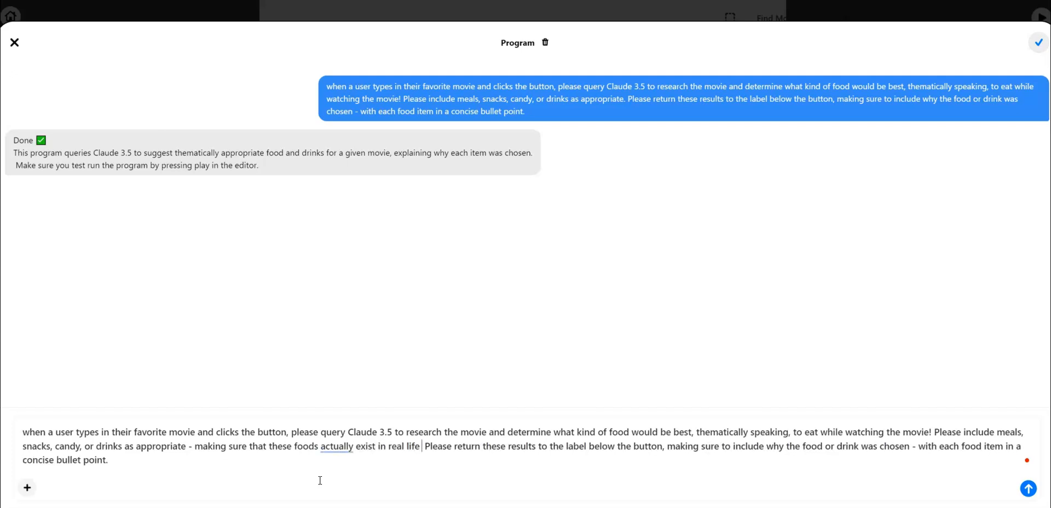
pyautogui.write(' giving possib')
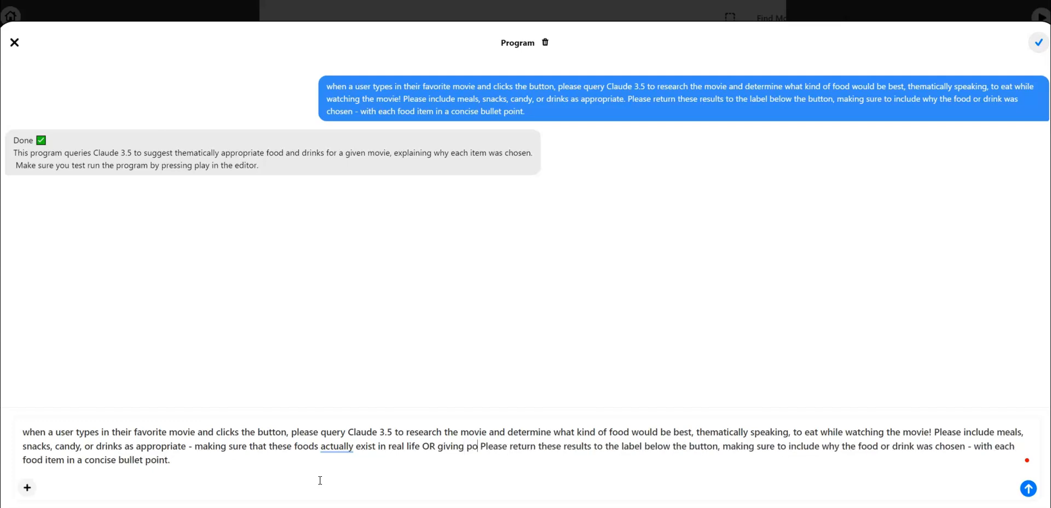
pyautogui.write('le alter')
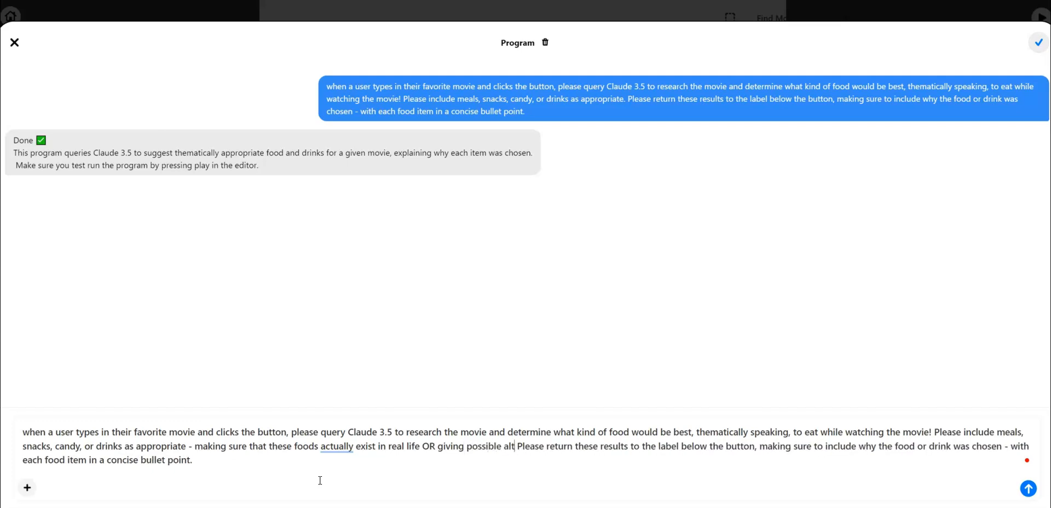
pyautogui.write('natives.')
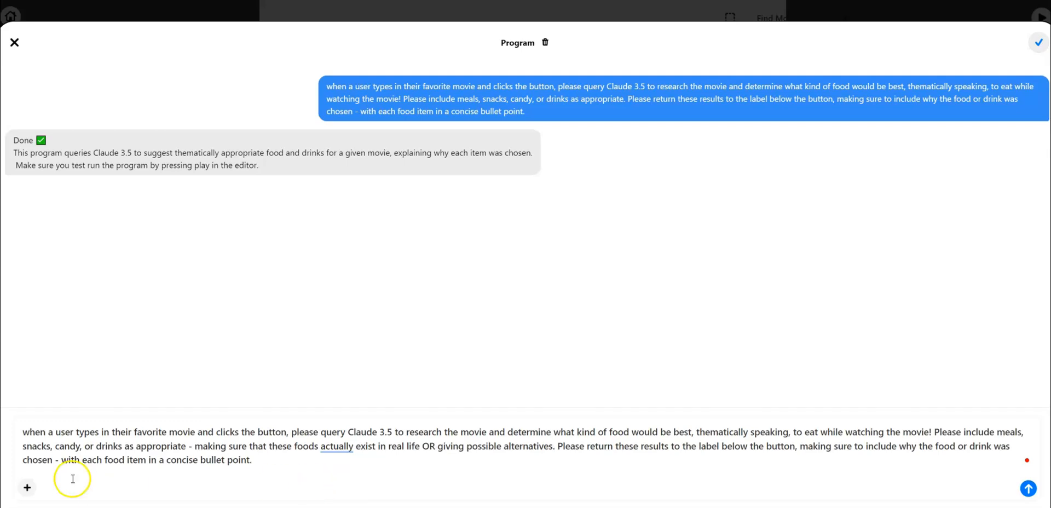
# Step: End the prompt with a bullet point limit "of no more than 300 characters." and send it
pyautogui.click(263, 457)
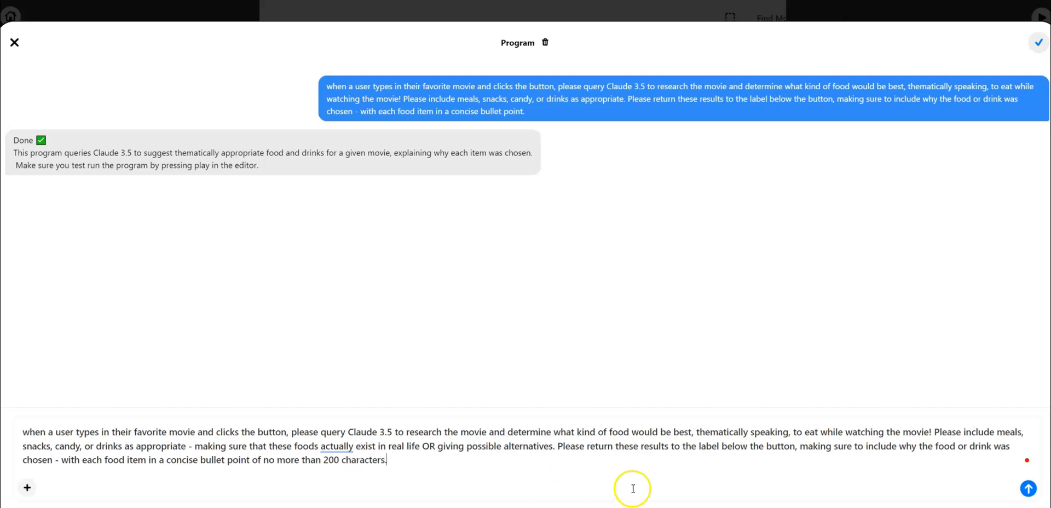
pyautogui.doubleClick(331, 459)
pyautogui.write('3400')
pyautogui.press('Left')
pyautogui.press('Left')
pyautogui.press('BackSpace')
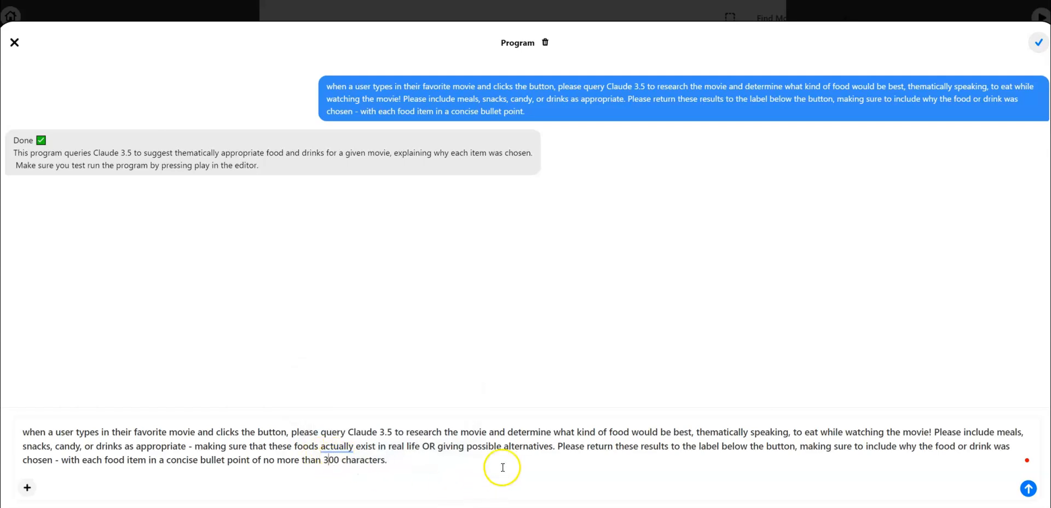
pyautogui.click(1028, 488)
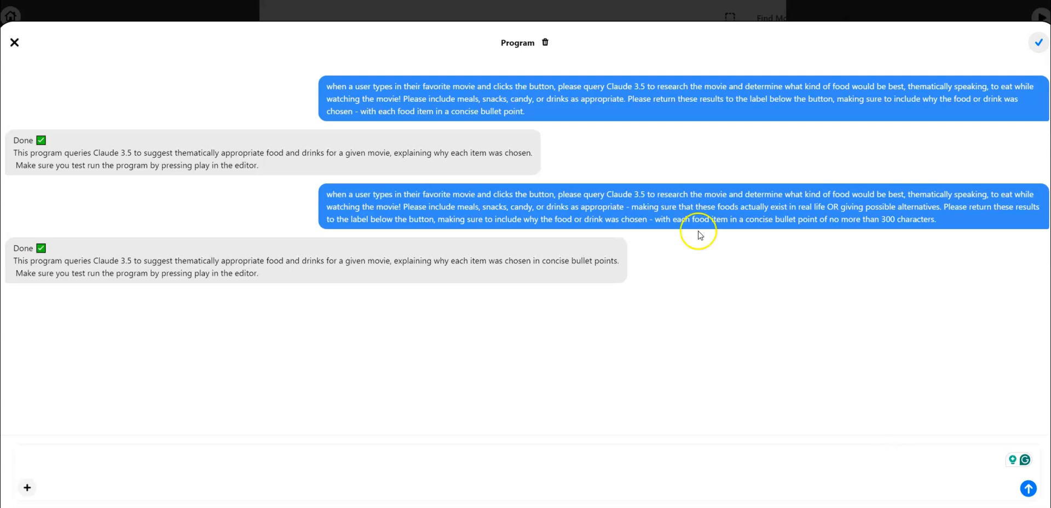
# Step: Leave the program chat, run the project and submit "Kung Fu Panda 4" as the favorite movie to view its suggestions
pyautogui.click(14, 42)
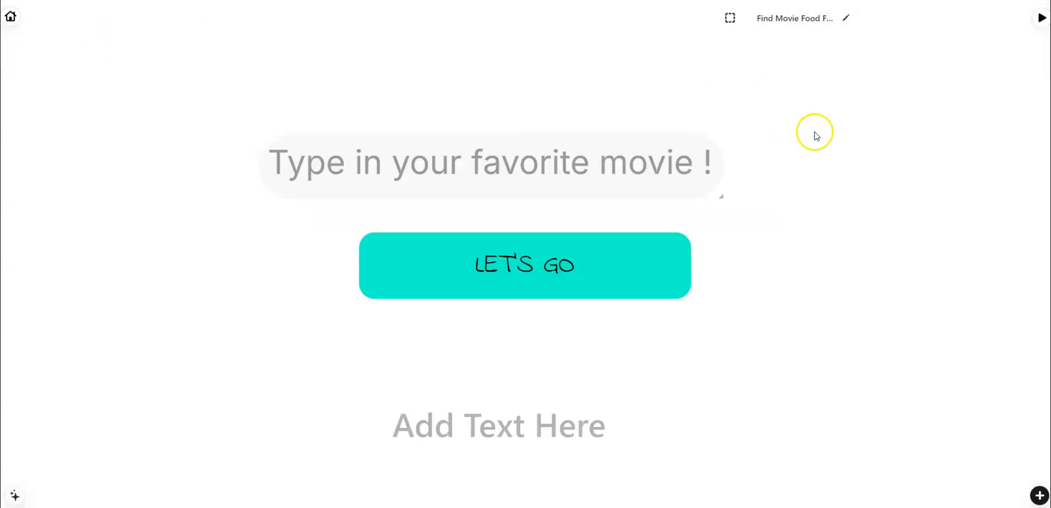
pyautogui.click(1040, 18)
pyautogui.click(610, 161)
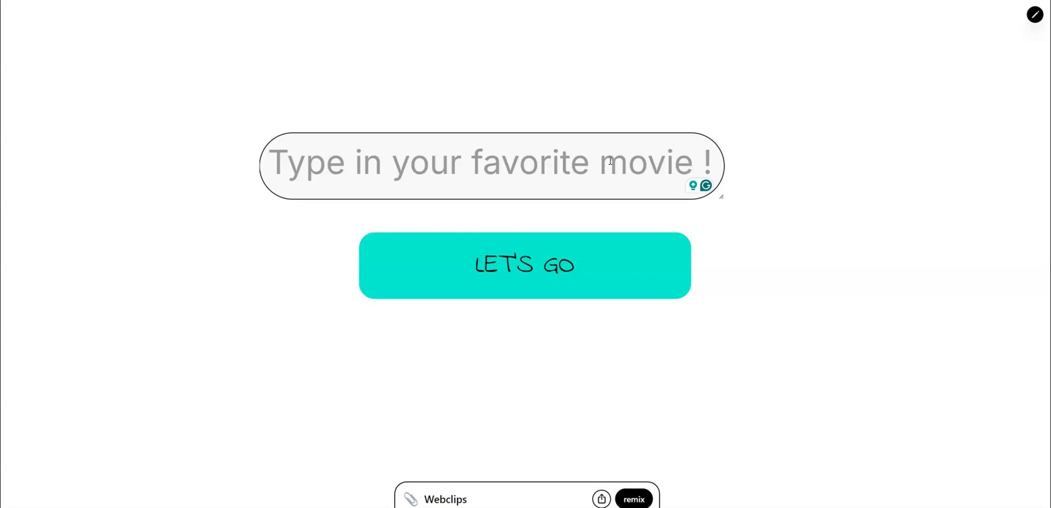
pyautogui.write('Kung F')
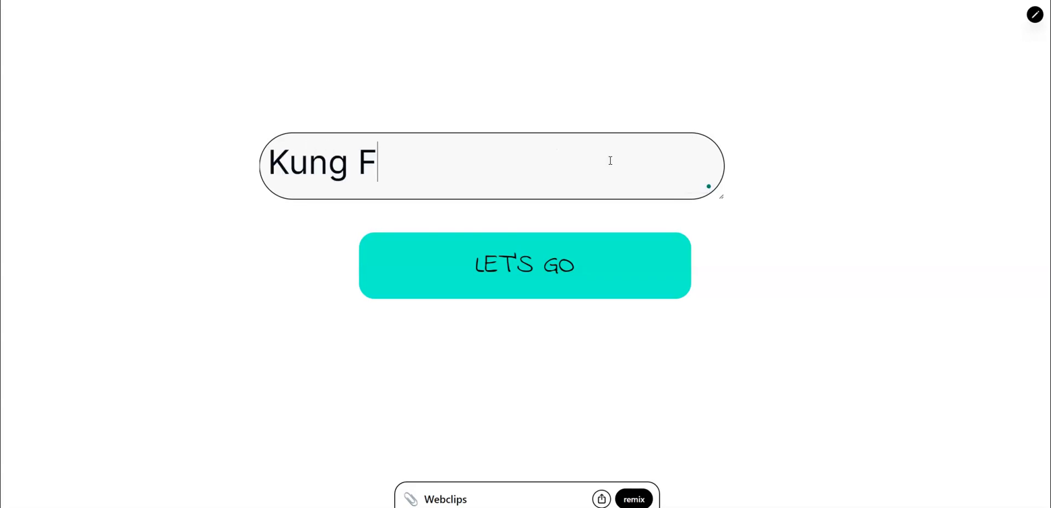
pyautogui.write('u Panda 4')
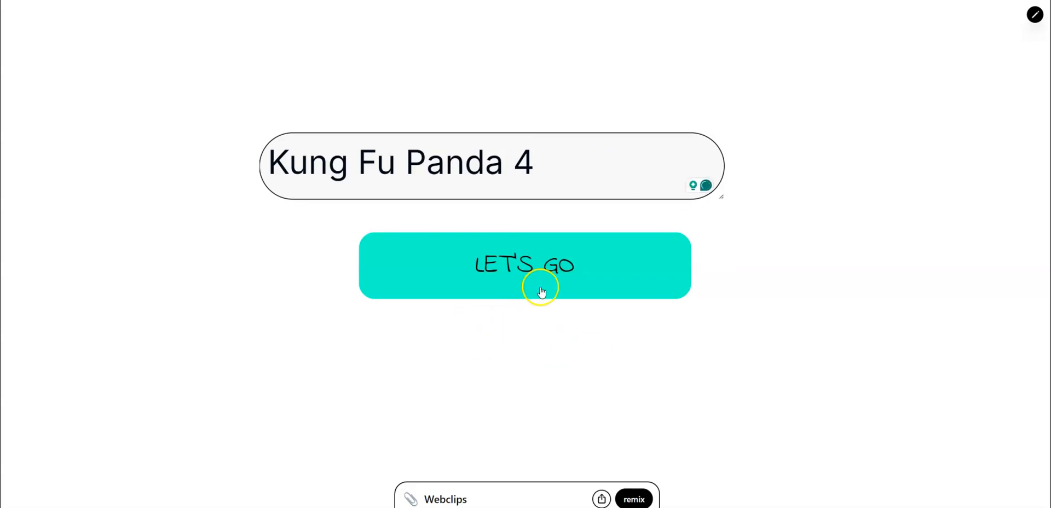
pyautogui.click(528, 266)
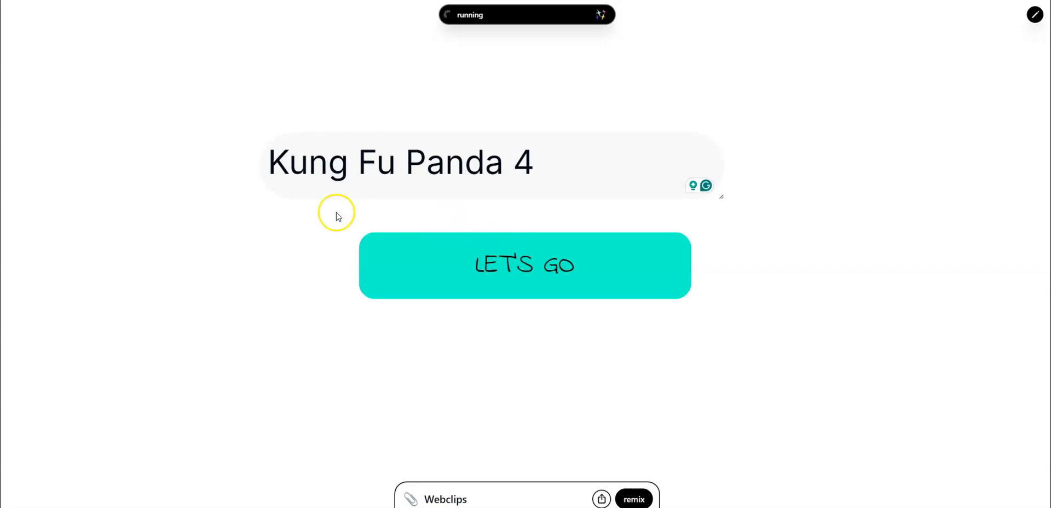
pyautogui.scroll(-4, 359, 201)
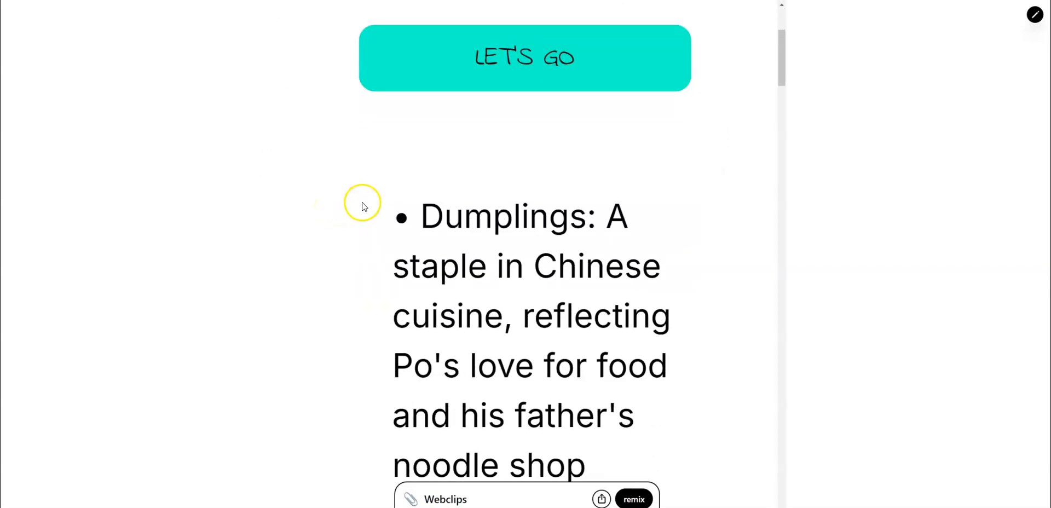
# Step: Read through the generated list of themed food and drink suggestions, from Dumplings down to the "Dragon Warrior" smoothie
pyautogui.scroll(-3, 361, 208)
pyautogui.scroll(-5, 361, 208)
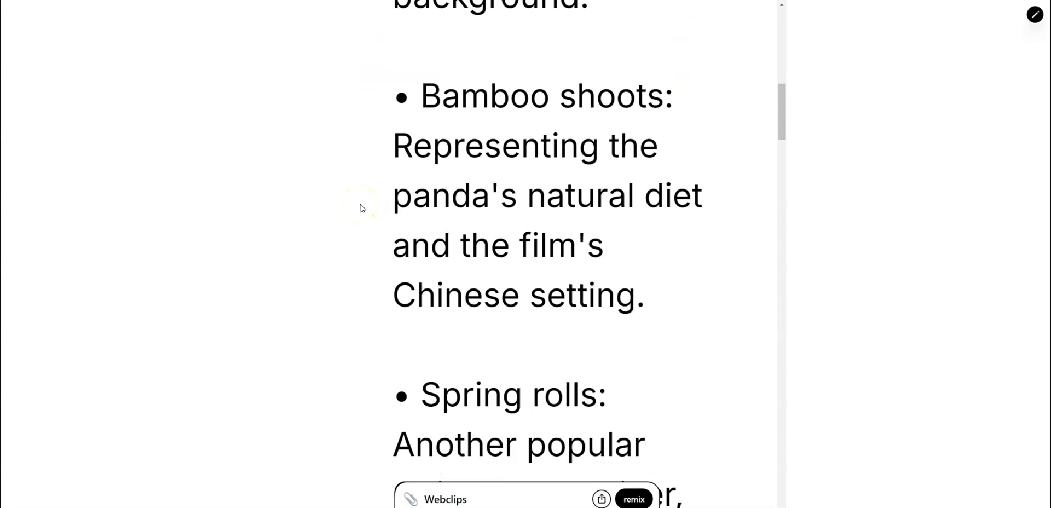
pyautogui.scroll(-6, 360, 208)
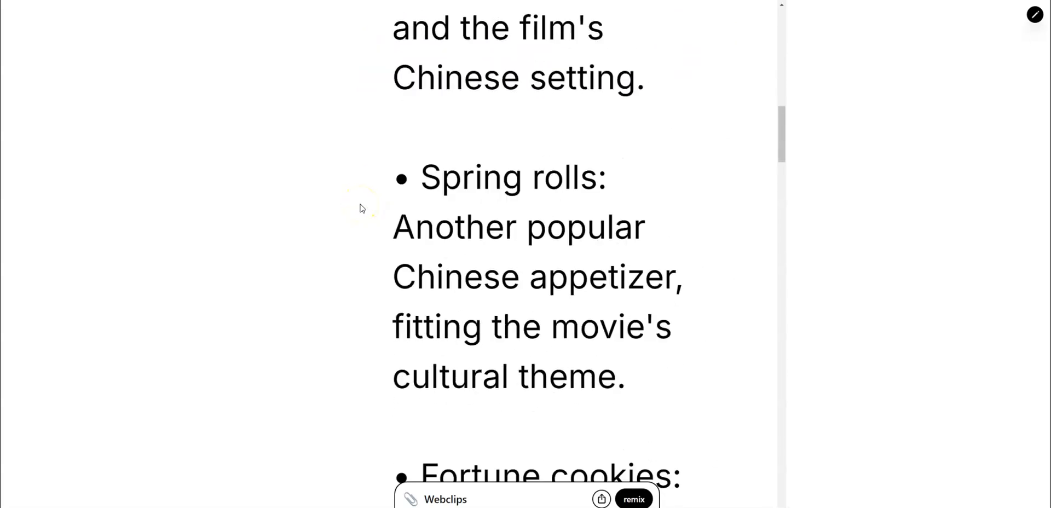
pyautogui.scroll(-8, 361, 210)
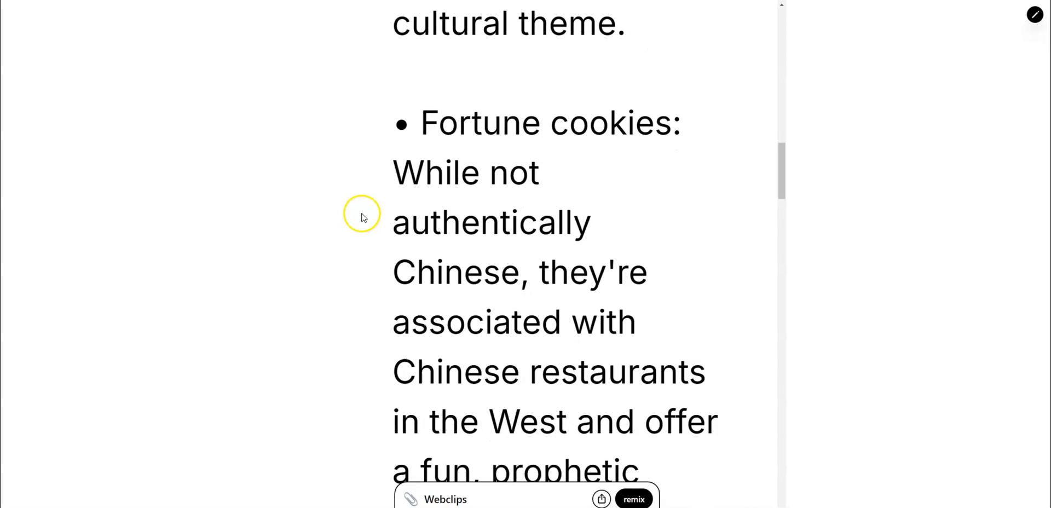
pyautogui.scroll(-3, 357, 208)
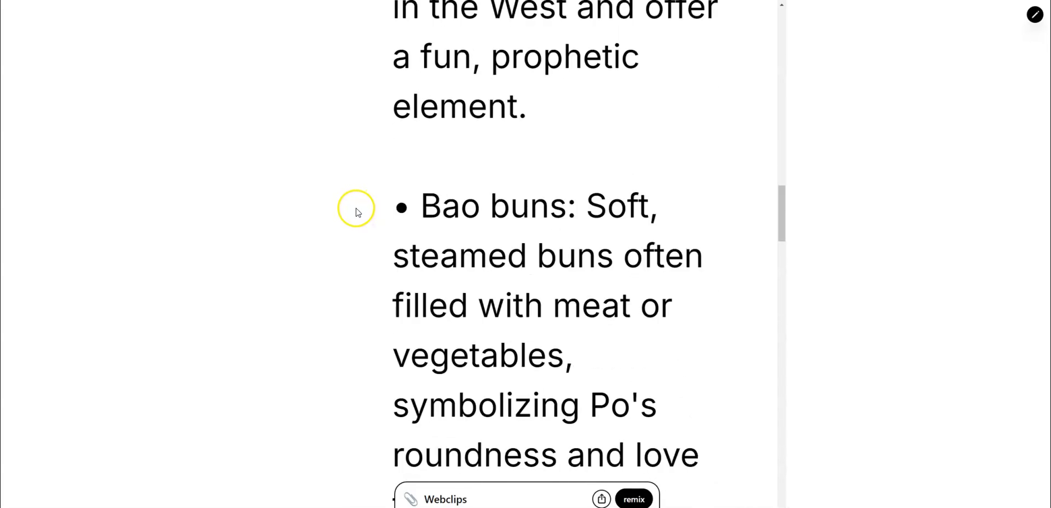
pyautogui.scroll(-2, 355, 208)
pyautogui.scroll(-12, 356, 211)
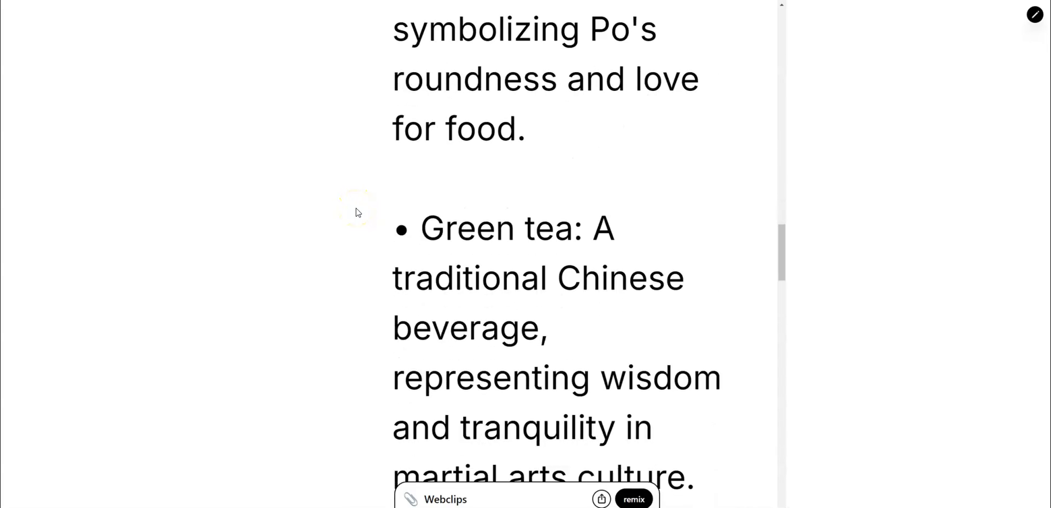
pyautogui.scroll(-20, 361, 211)
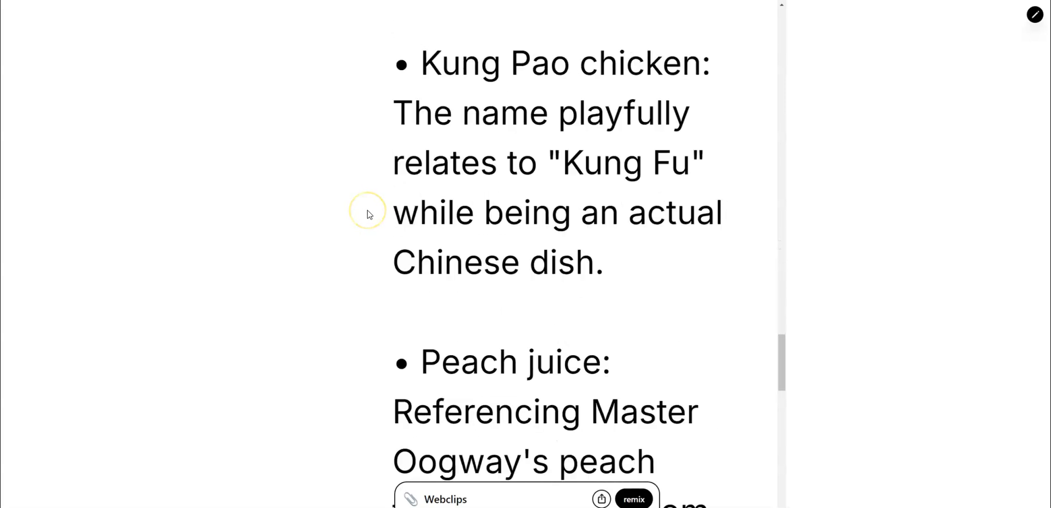
pyautogui.scroll(-17, 369, 213)
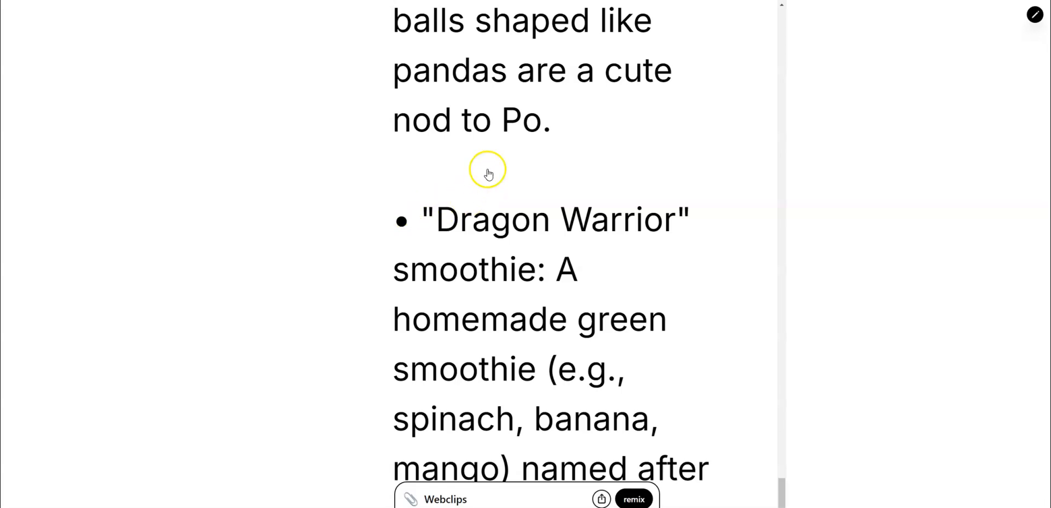
pyautogui.scroll(-1, 520, 197)
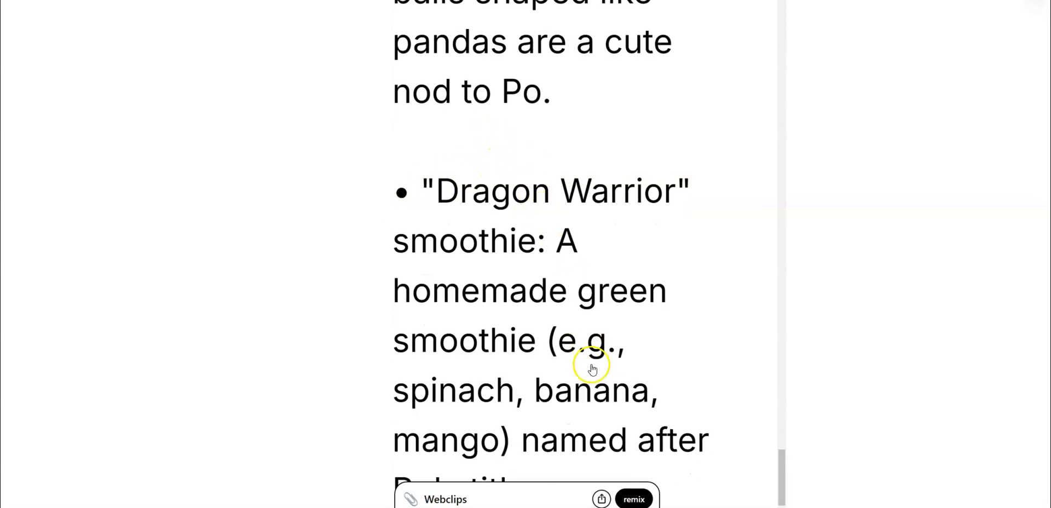
# Step: Enter "Fallout TV Show" as the favorite movie and generate a new list of suggestions
pyautogui.scroll(15, 591, 340)
pyautogui.scroll(20, 604, 309)
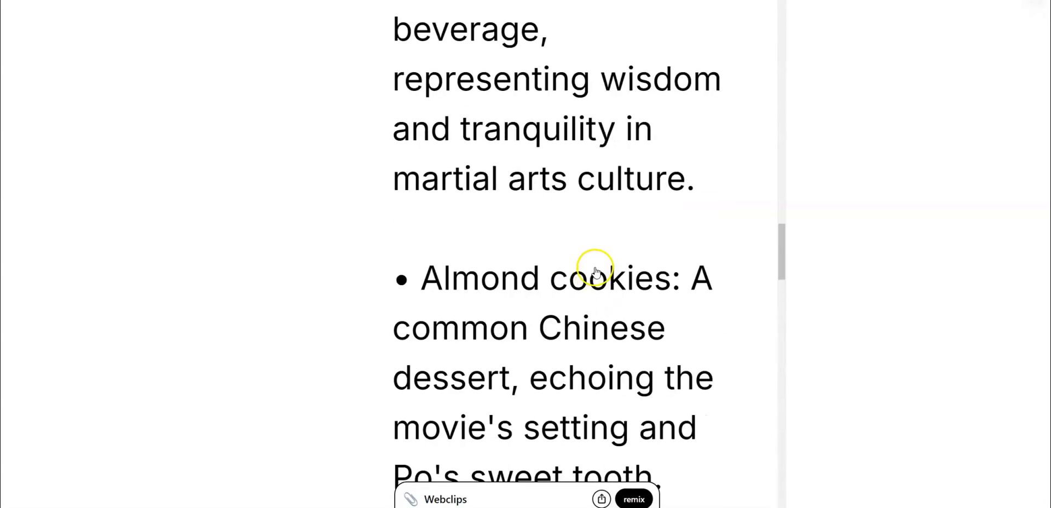
pyautogui.scroll(15, 644, 168)
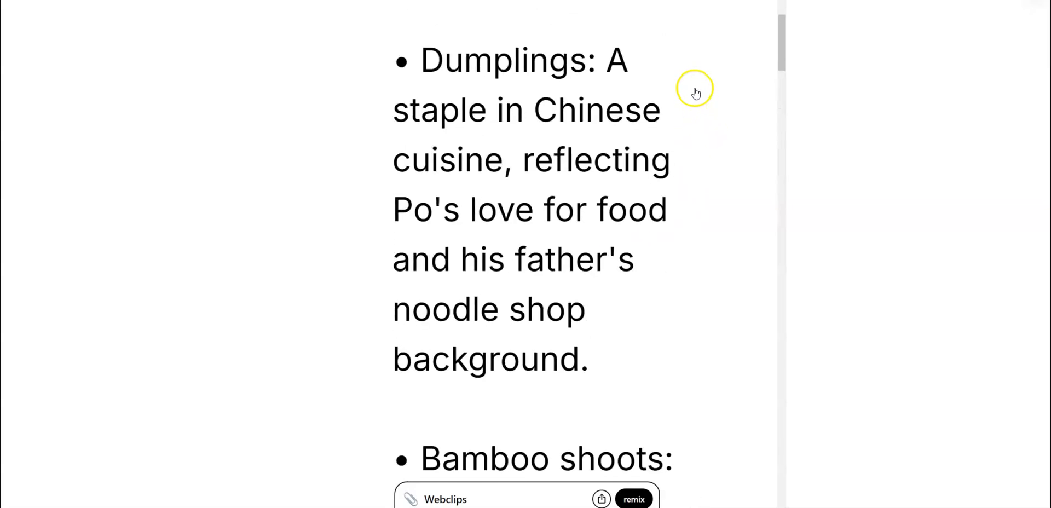
pyautogui.click(574, 165)
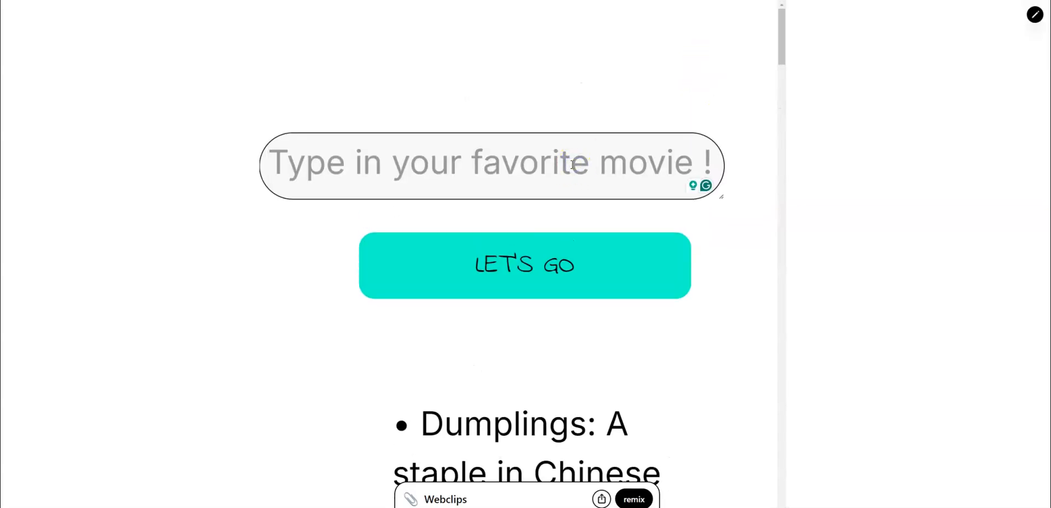
pyautogui.write('Fallout')
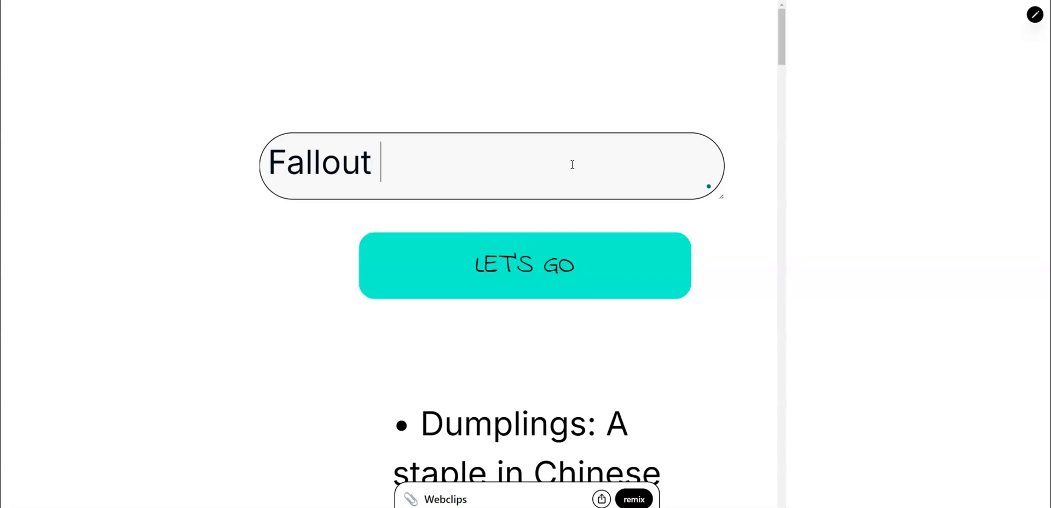
pyautogui.write(' TV Show')
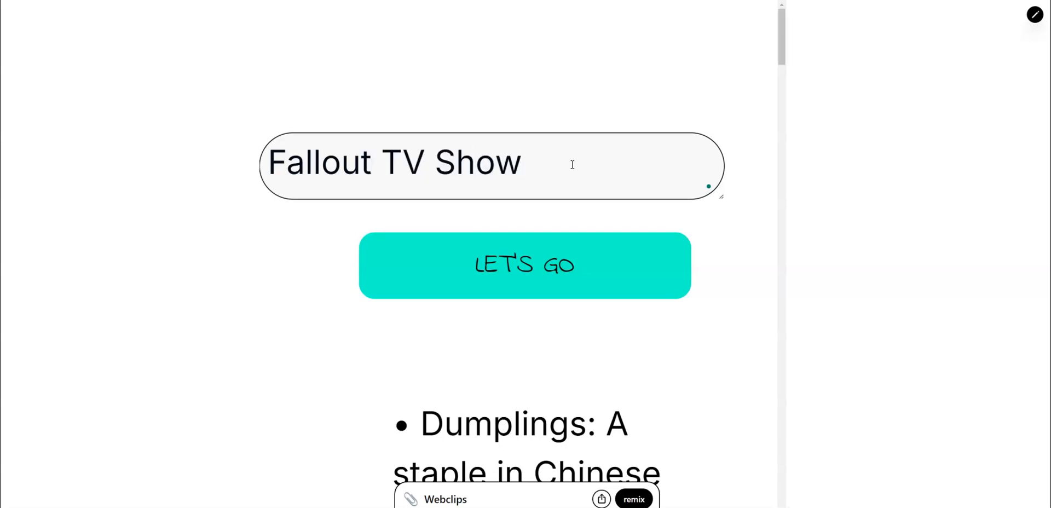
pyautogui.click(548, 270)
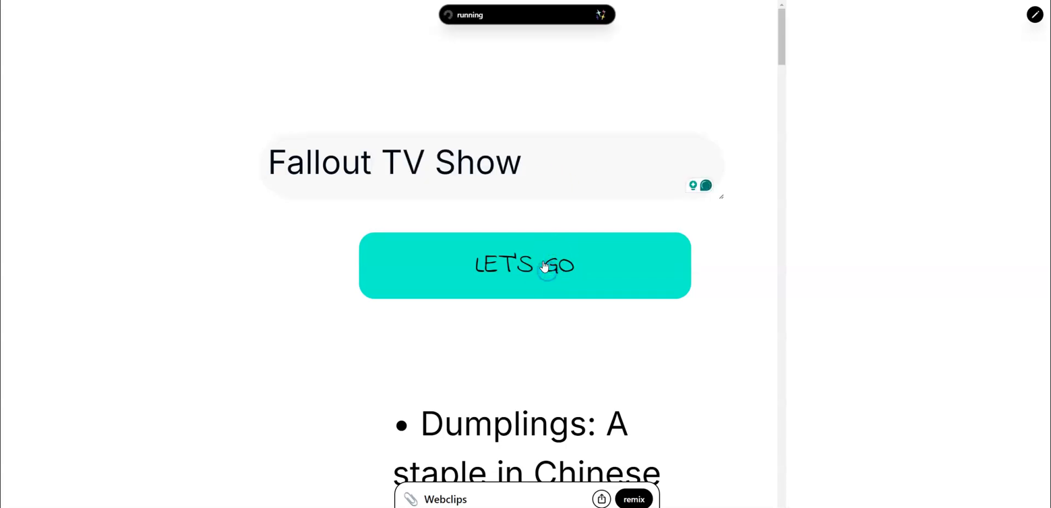
pyautogui.click(526, 267)
# Step: Review the food and drink suggestions generated for Fallout, then return to the movie input
pyautogui.scroll(-6, 526, 265)
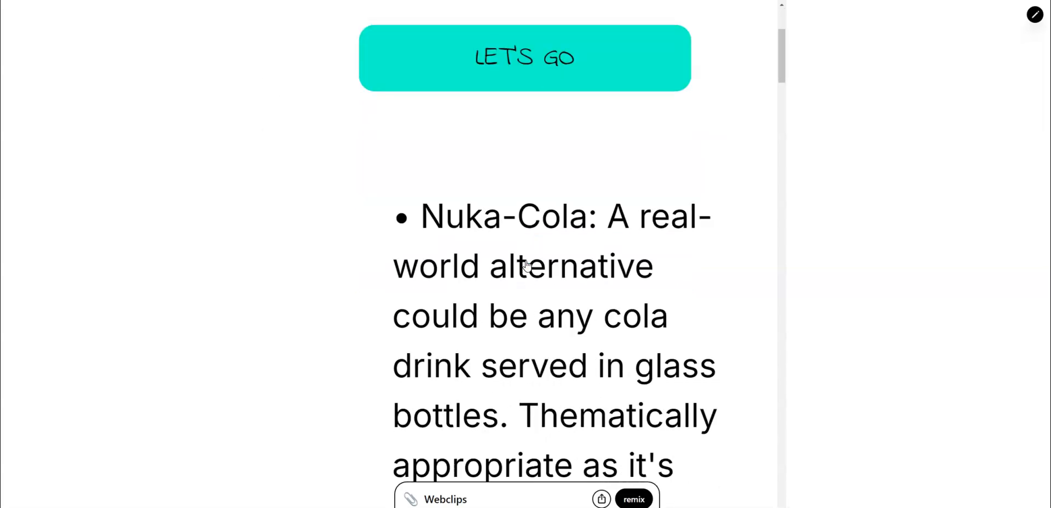
pyautogui.scroll(-2, 526, 266)
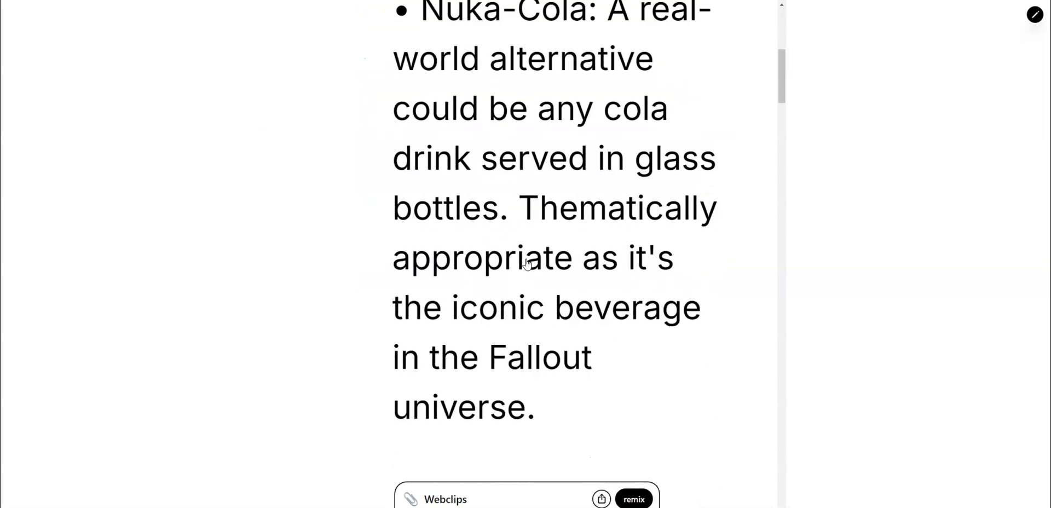
pyautogui.scroll(-6, 526, 264)
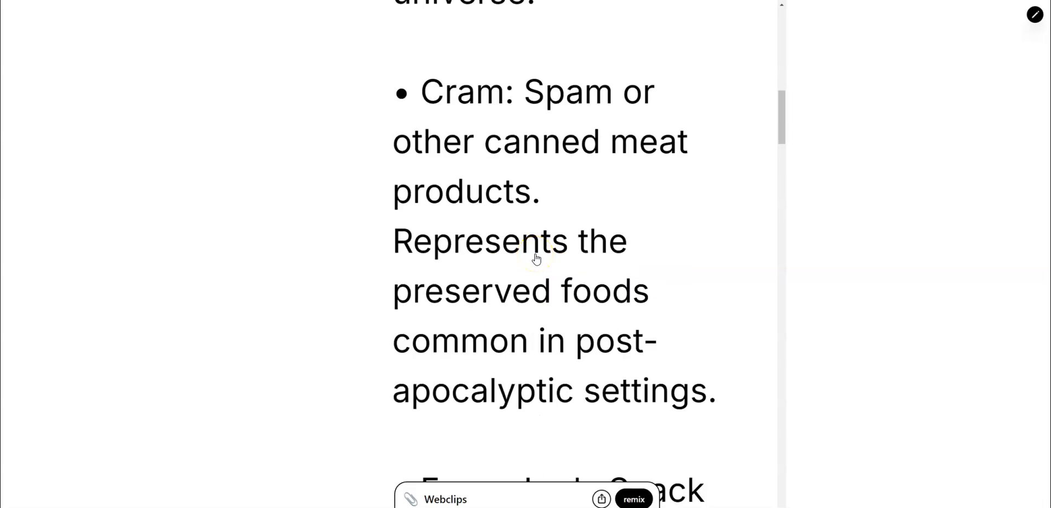
pyautogui.scroll(-7, 535, 258)
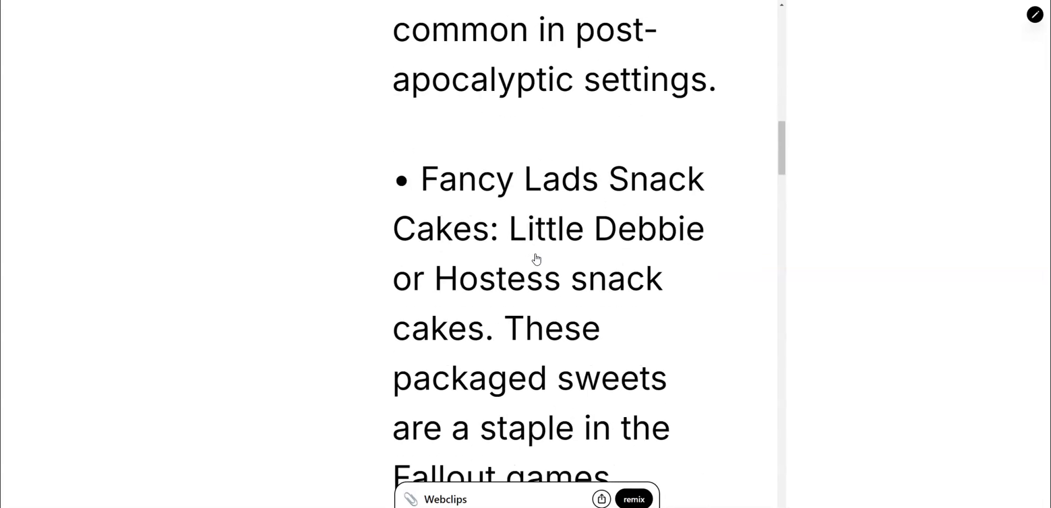
pyautogui.scroll(-6, 535, 259)
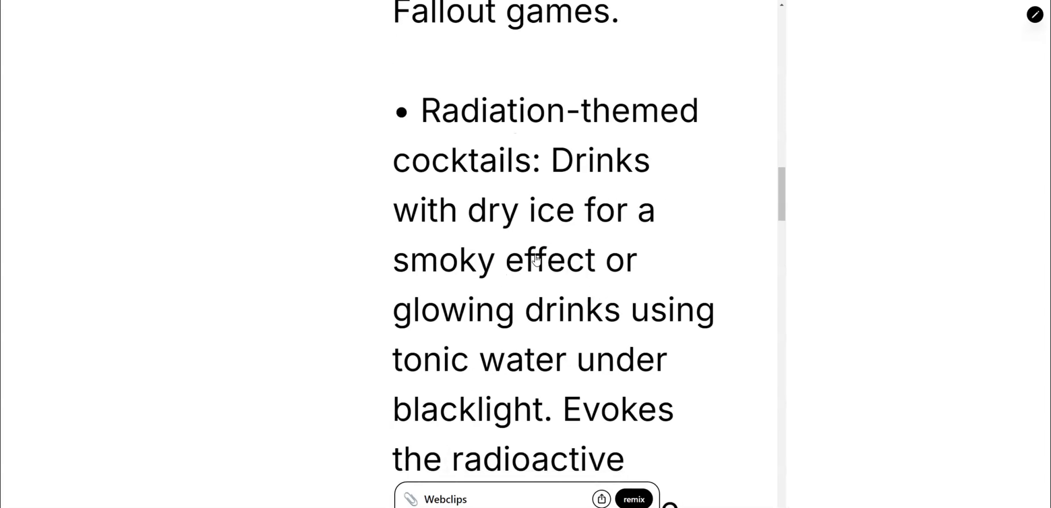
pyautogui.scroll(-9, 535, 259)
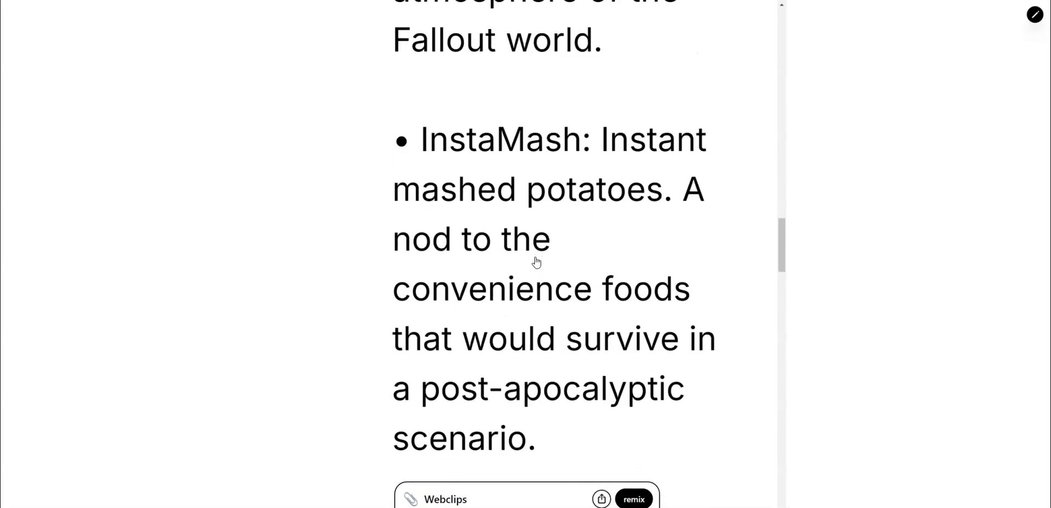
pyautogui.scroll(-11, 536, 262)
pyautogui.scroll(-9, 536, 258)
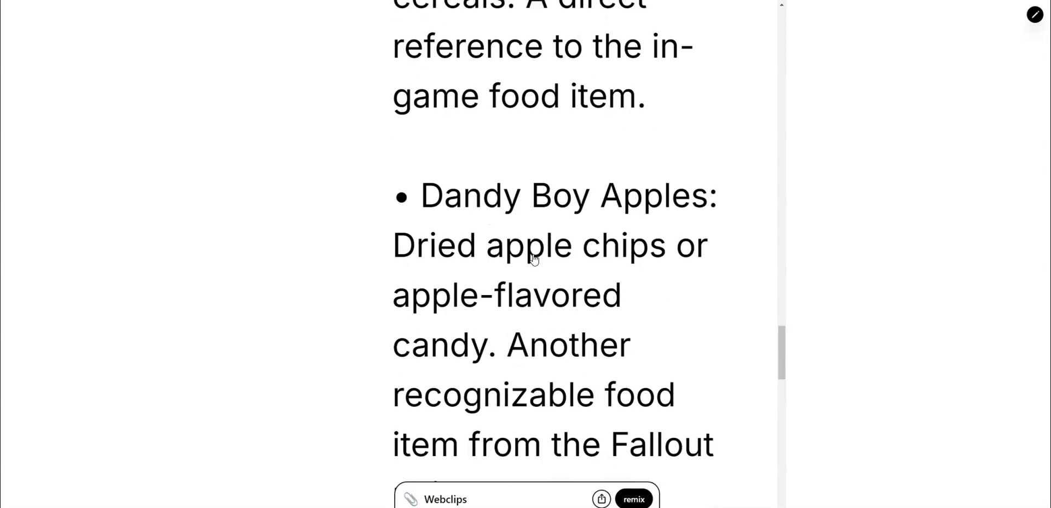
pyautogui.scroll(-8, 535, 258)
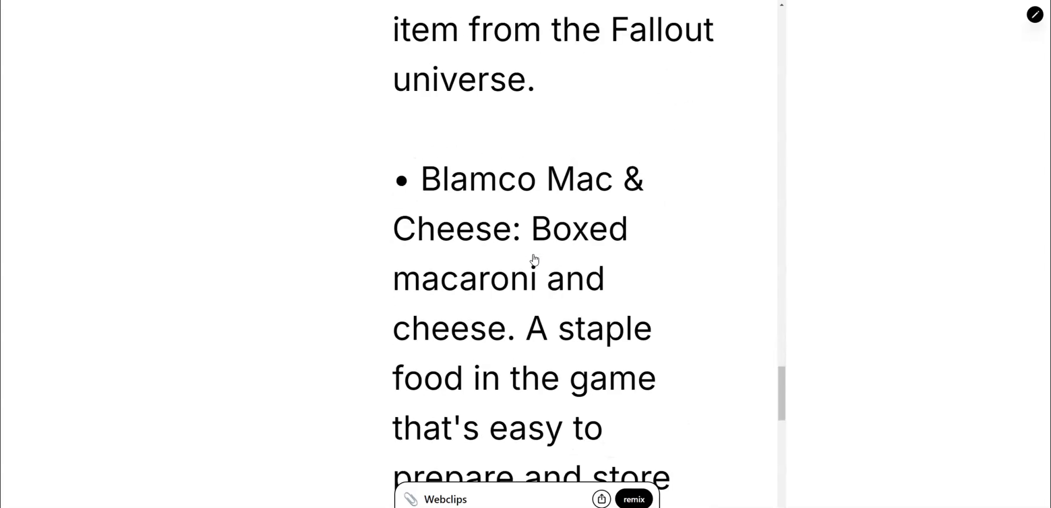
pyautogui.scroll(-8, 534, 258)
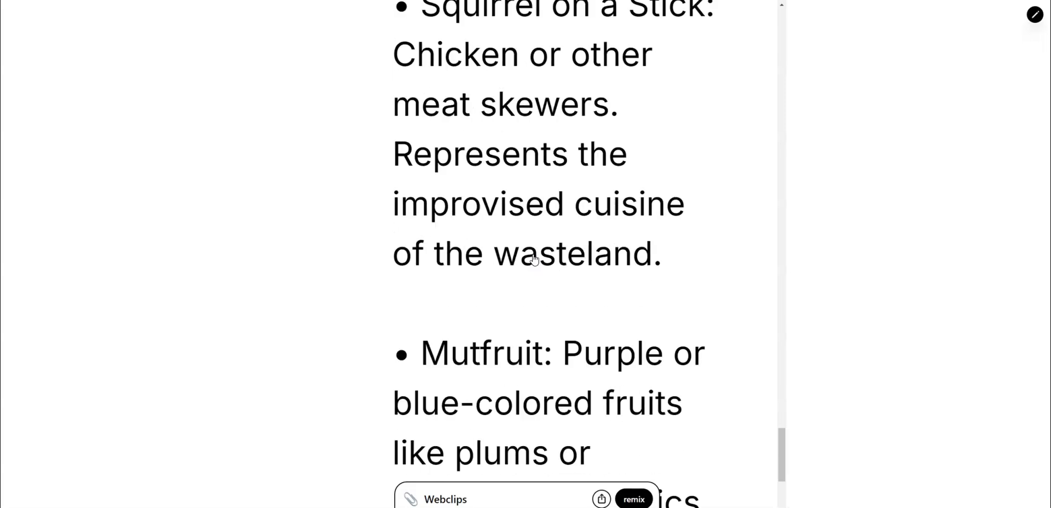
pyautogui.scroll(-4, 534, 258)
pyautogui.scroll(-6, 535, 258)
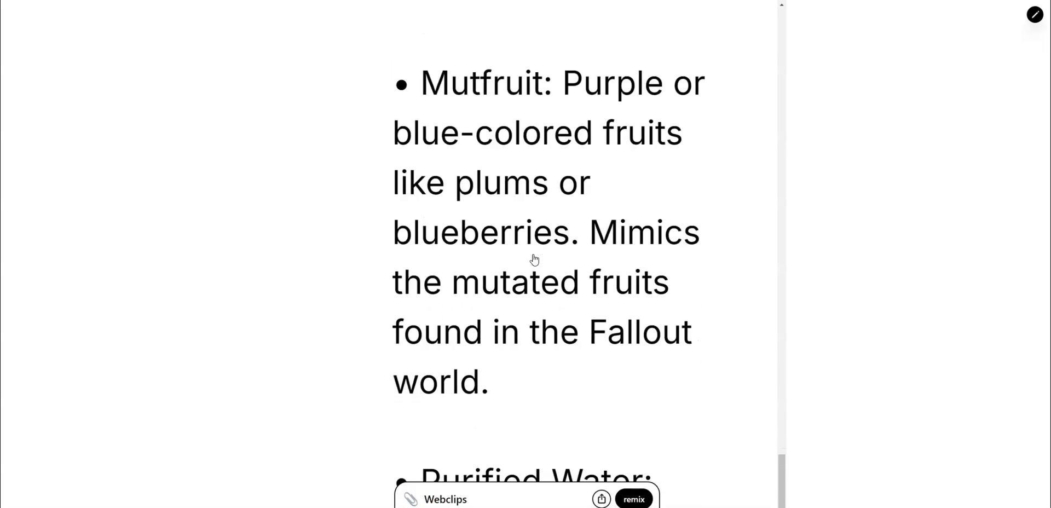
pyautogui.scroll(8, 658, 326)
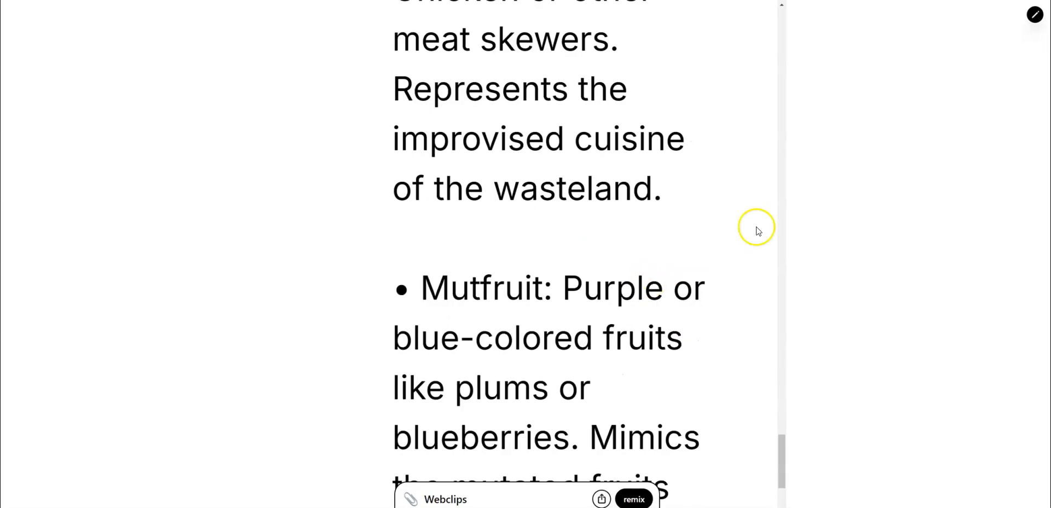
pyautogui.scroll(5, 547, 252)
pyautogui.scroll(20, 547, 251)
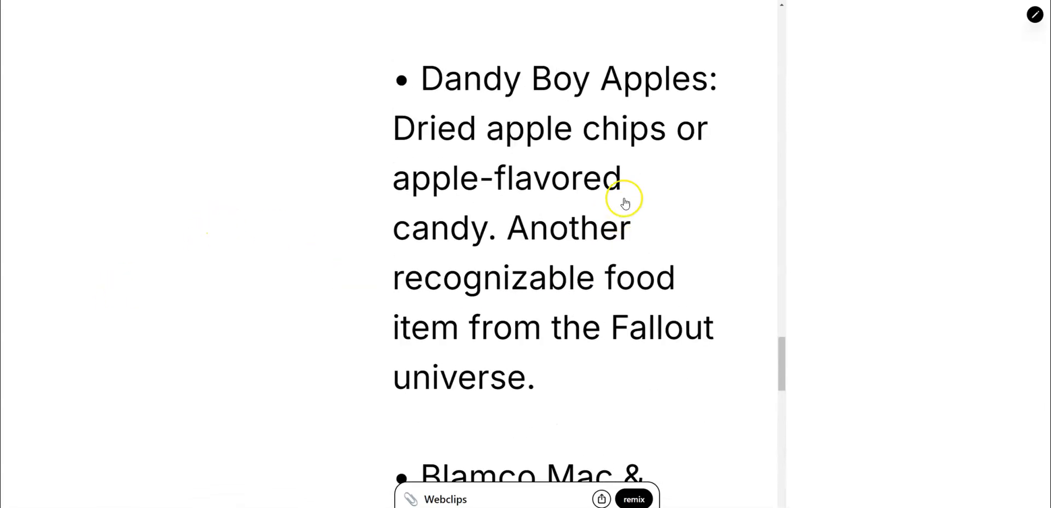
pyautogui.click(756, 192)
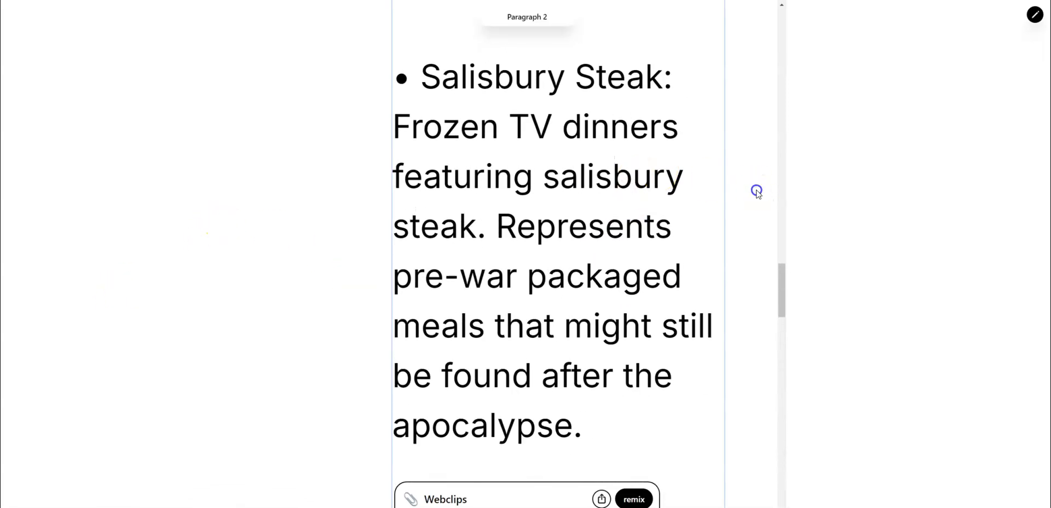
pyautogui.moveTo(782, 272); pyautogui.dragTo(782, 11)
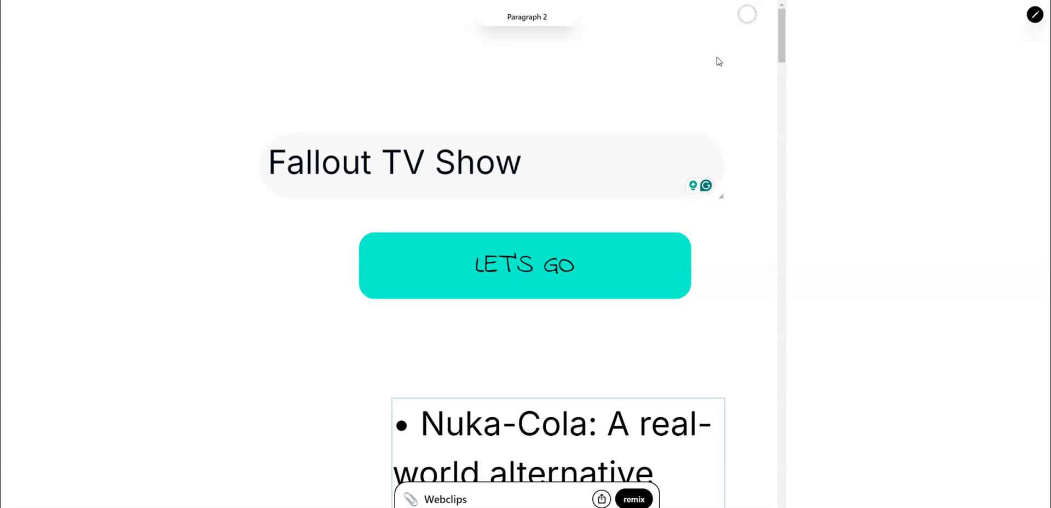
pyautogui.click(570, 84)
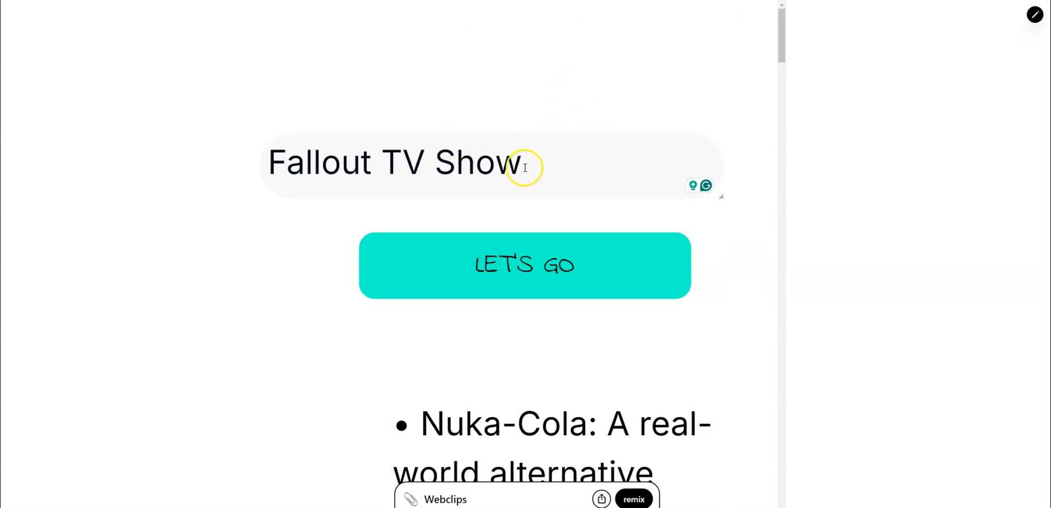
# Step: Switch the page to editing and move the favorite movie text input so it is centered above the LET'S GO button
pyautogui.click(1030, 22)
pyautogui.moveTo(554, 279)
pyautogui.mouseDown()
pyautogui.moveTo(525, 273)
pyautogui.moveTo(544, 273)
pyautogui.mouseUp()
pyautogui.moveTo(499, 140); pyautogui.dragTo(529, 144)
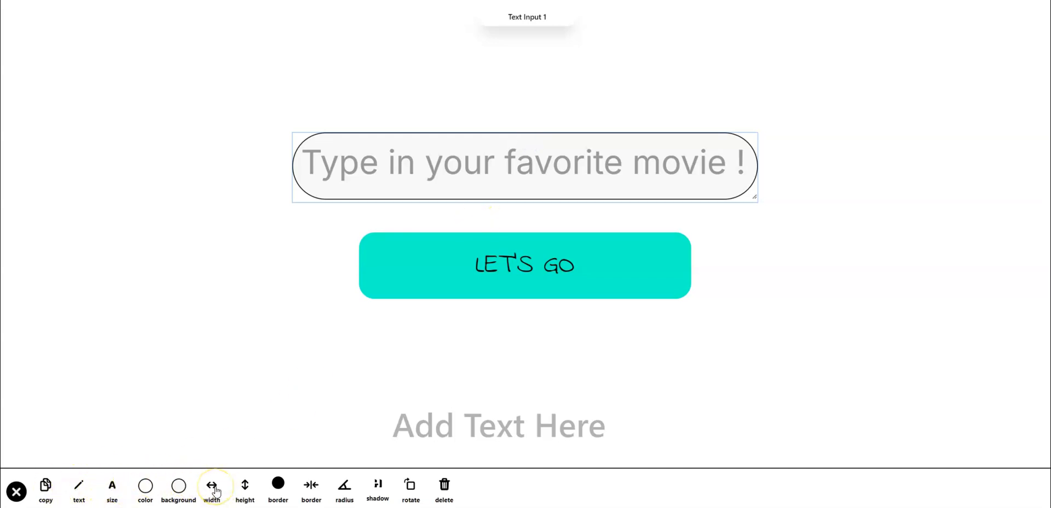
# Step: Apply the third shadow preset to the favorite movie text input and set the shadow's Y offset to 17
pyautogui.click(370, 486)
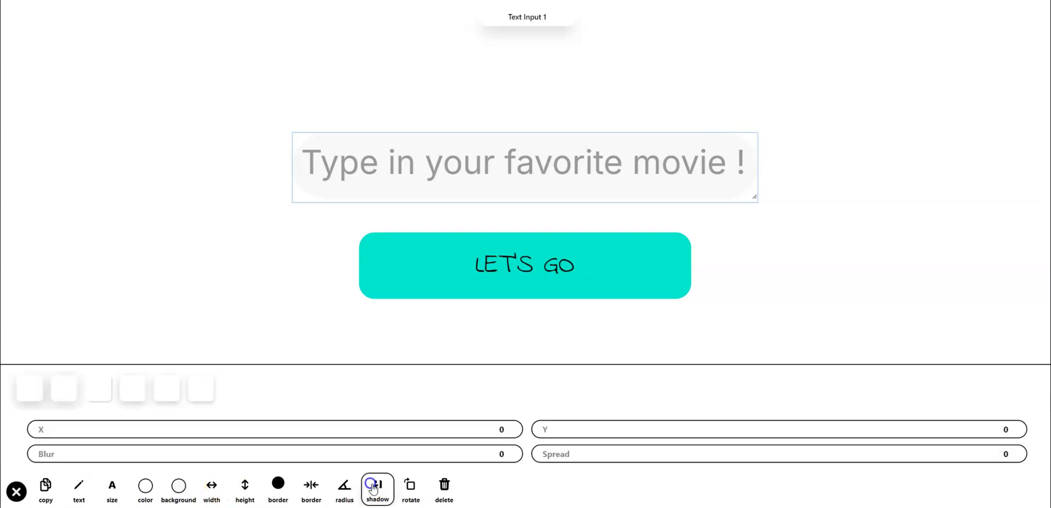
pyautogui.click(95, 386)
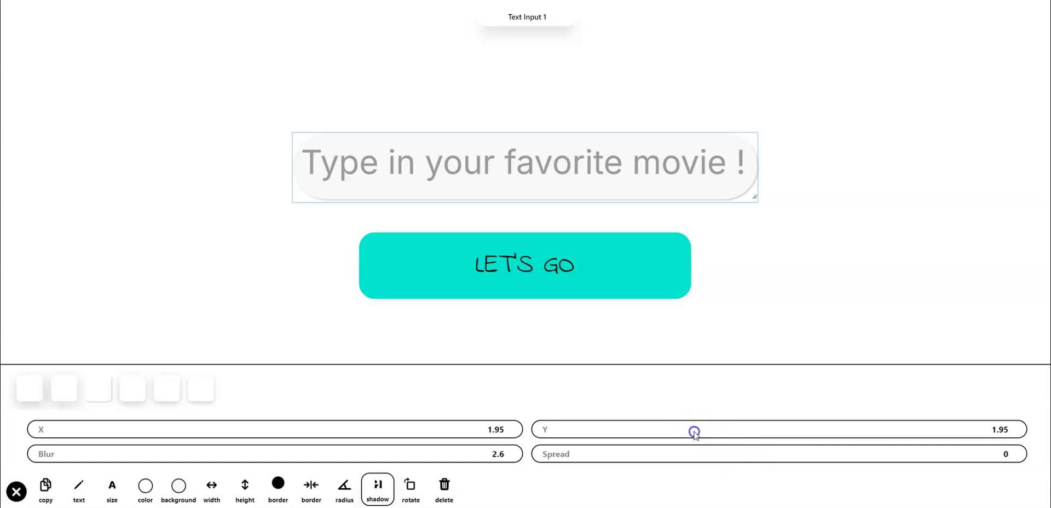
pyautogui.click(1004, 430)
pyautogui.click(1012, 428)
pyautogui.click(1011, 429)
pyautogui.click(1011, 428)
pyautogui.click(1011, 429)
pyautogui.click(1011, 429)
pyautogui.click(1012, 429)
pyautogui.click(1011, 428)
pyautogui.click(1012, 429)
pyautogui.click(1011, 429)
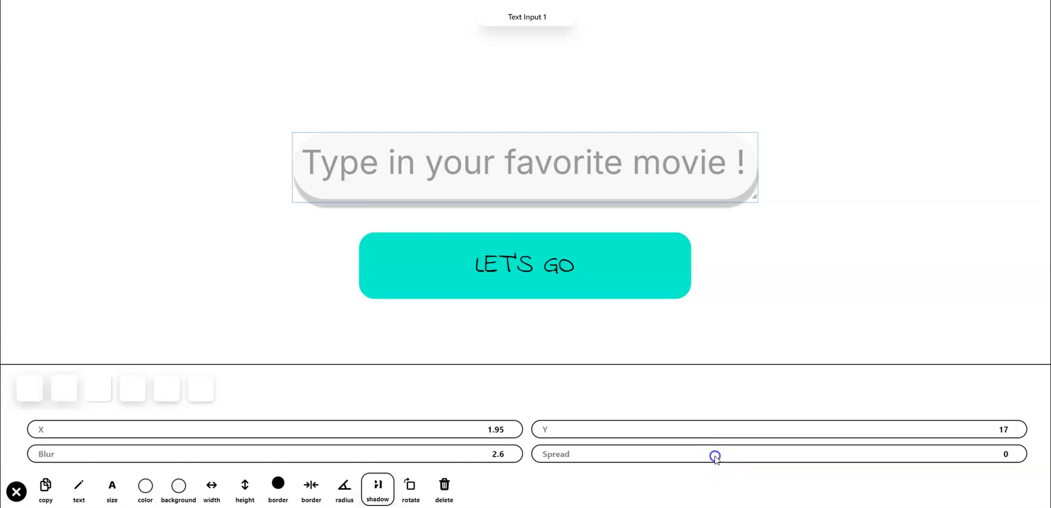
# Step: Set the spread of the text input's shadow to -2
pyautogui.click(1011, 451)
pyautogui.click(1012, 451)
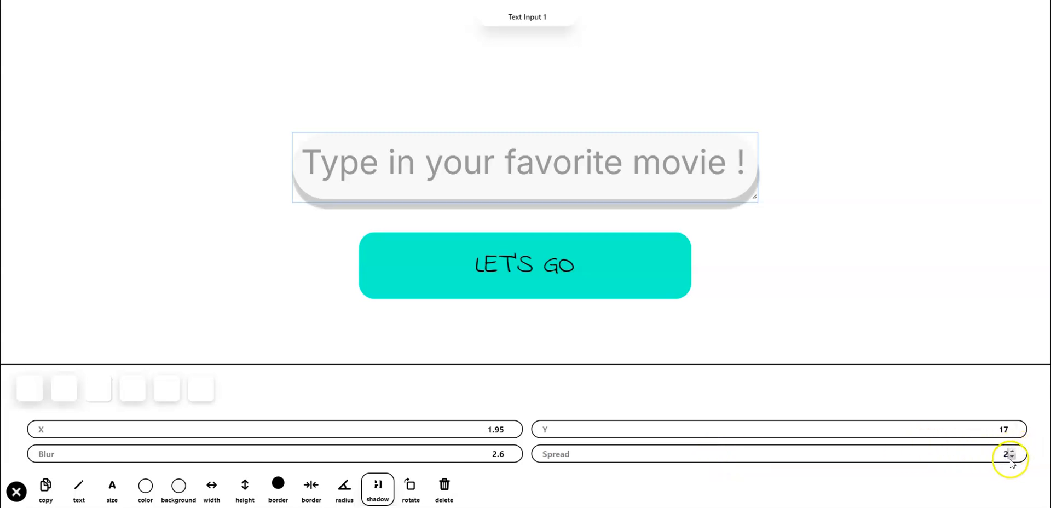
pyautogui.click(1012, 457)
pyautogui.click(1011, 457)
pyautogui.click(1011, 456)
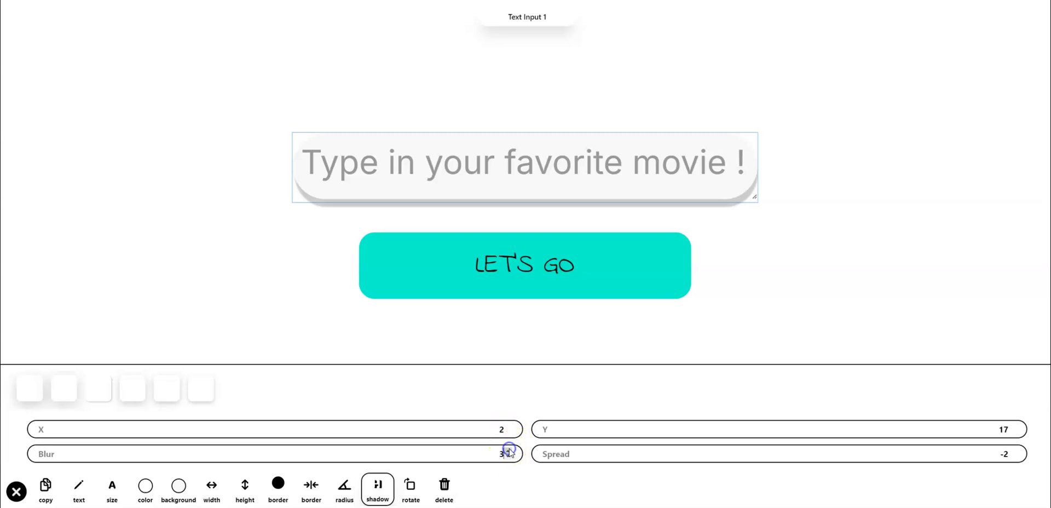
# Step: Reduce the LET'S GO button's width to 9
pyautogui.click(701, 288)
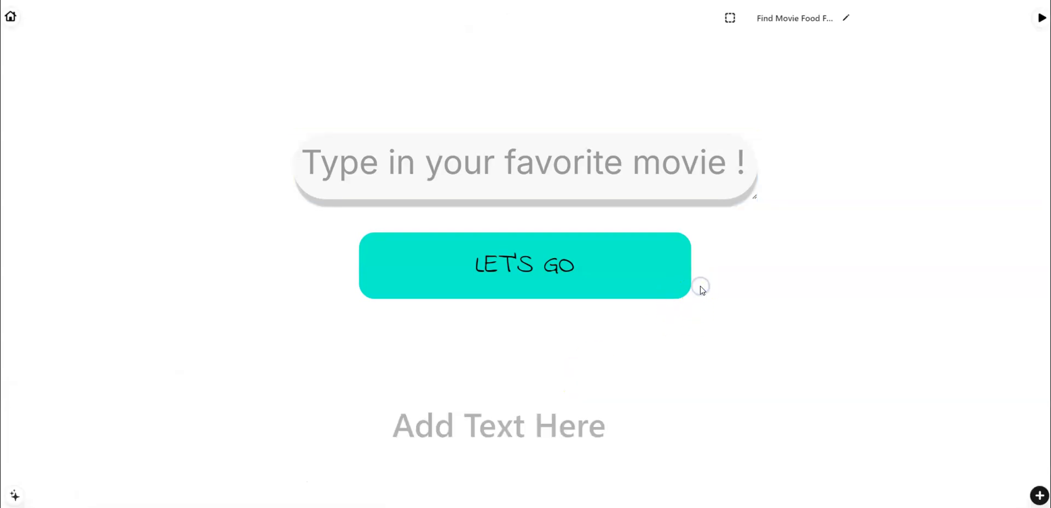
pyautogui.click(543, 284)
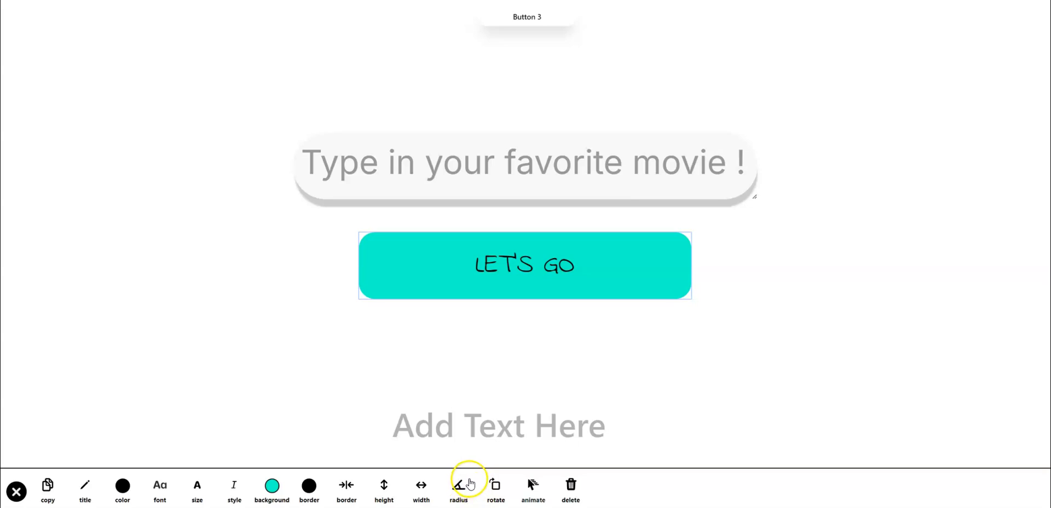
pyautogui.click(534, 486)
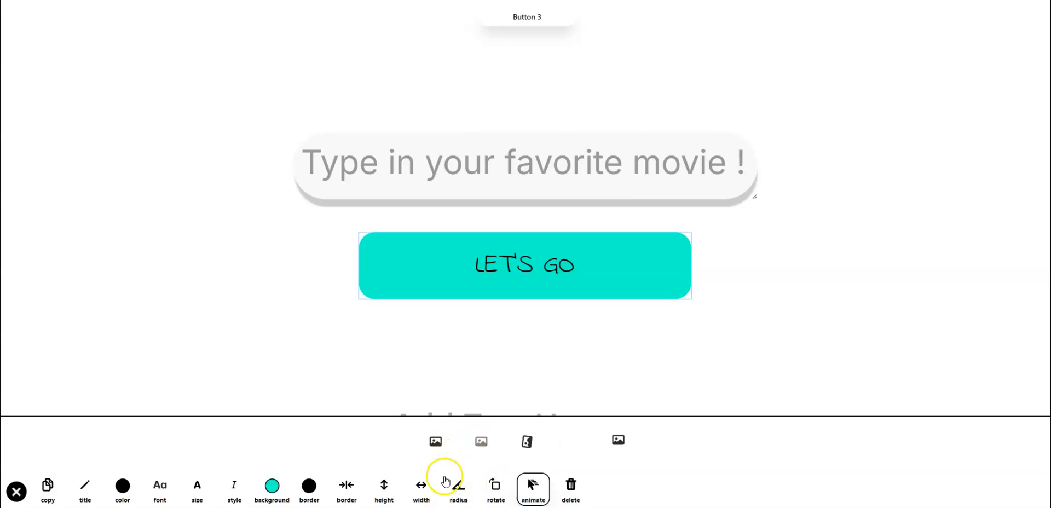
pyautogui.click(417, 487)
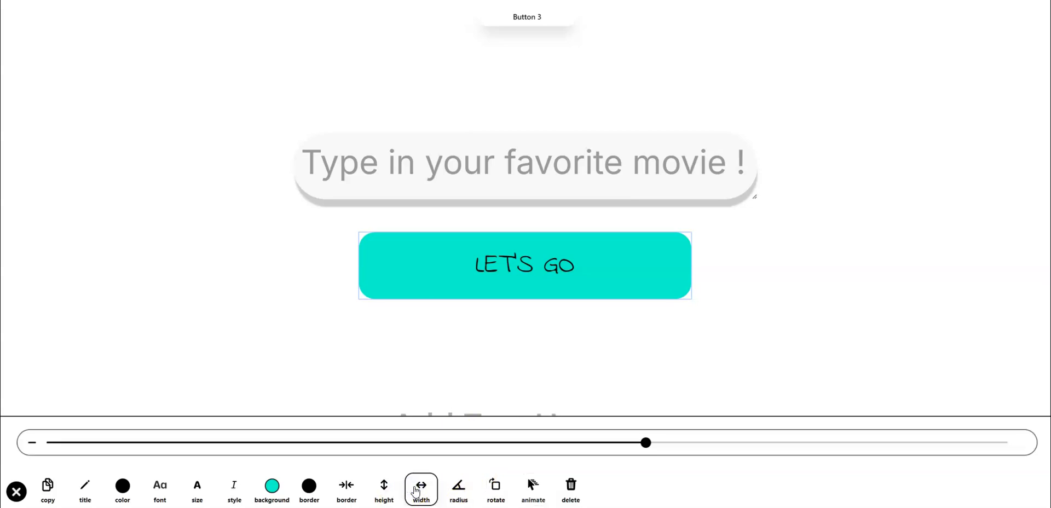
pyautogui.moveTo(645, 442); pyautogui.dragTo(600, 452)
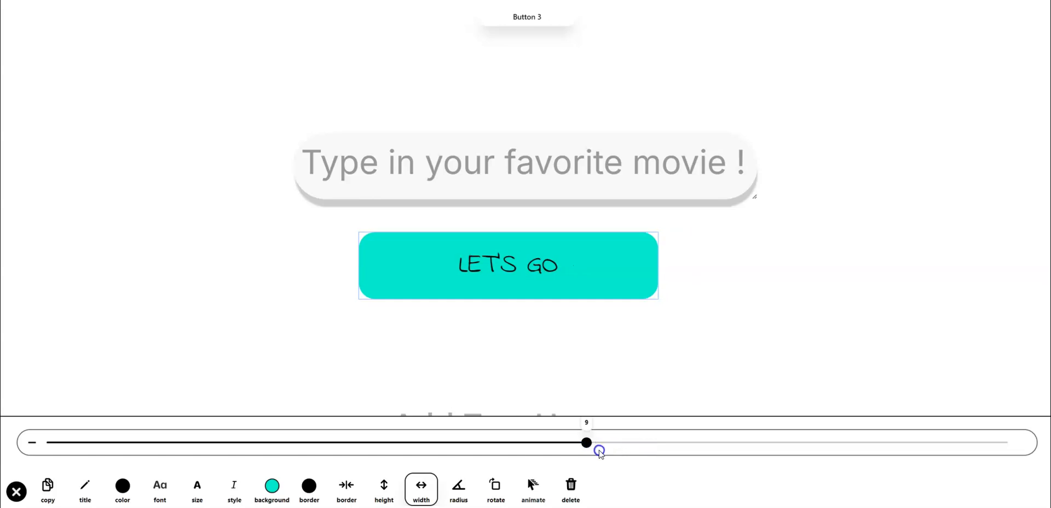
# Step: Shift the narrowed LET'S GO button one grid column to the right beneath the movie text input
pyautogui.click(540, 268)
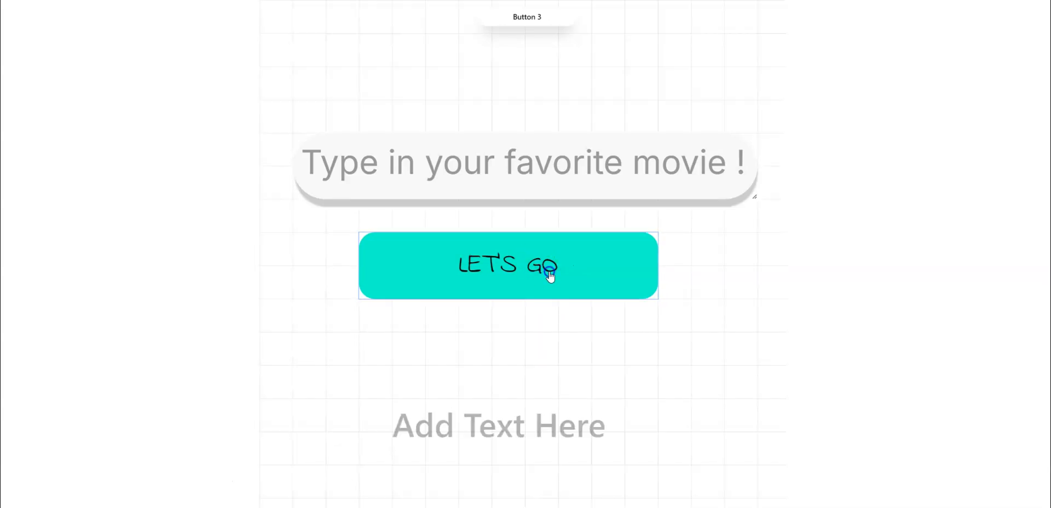
pyautogui.click(539, 278)
pyautogui.click(512, 266)
pyautogui.click(511, 265)
pyautogui.click(493, 329)
pyautogui.moveTo(494, 283); pyautogui.dragTo(514, 283)
pyautogui.click(523, 286)
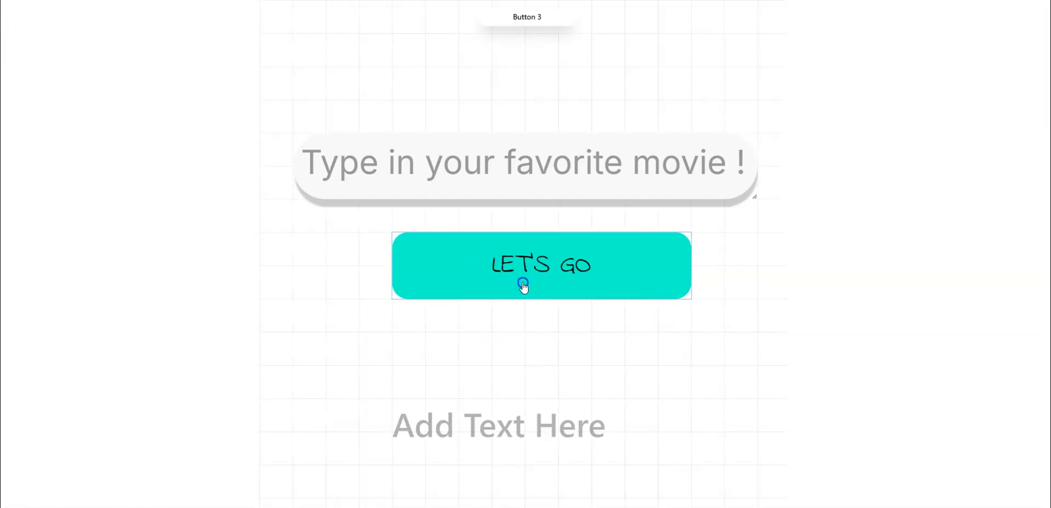
# Step: Make the favorite movie text input slightly taller
pyautogui.click(677, 194)
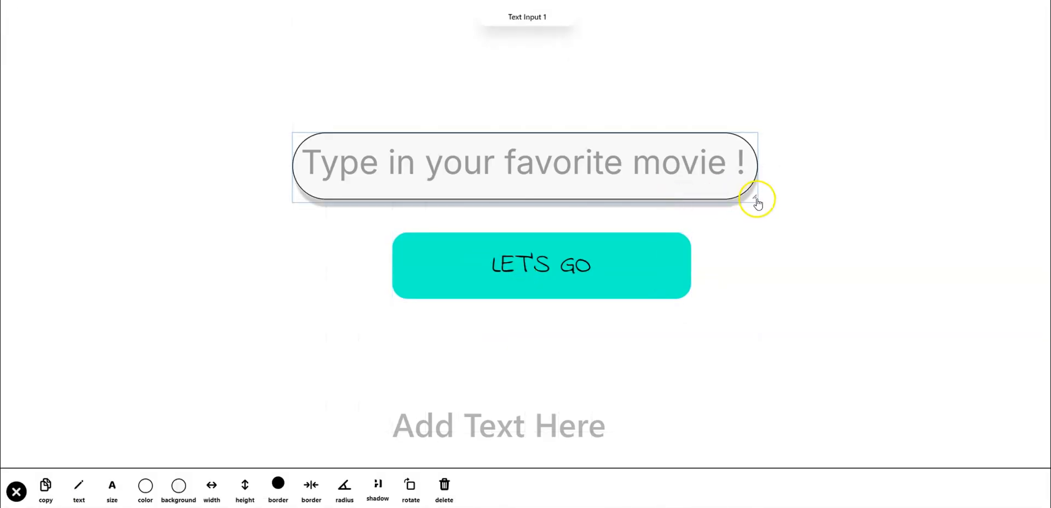
pyautogui.moveTo(756, 198); pyautogui.dragTo(727, 207)
pyautogui.moveTo(582, 146); pyautogui.dragTo(626, 150)
pyautogui.click(574, 85)
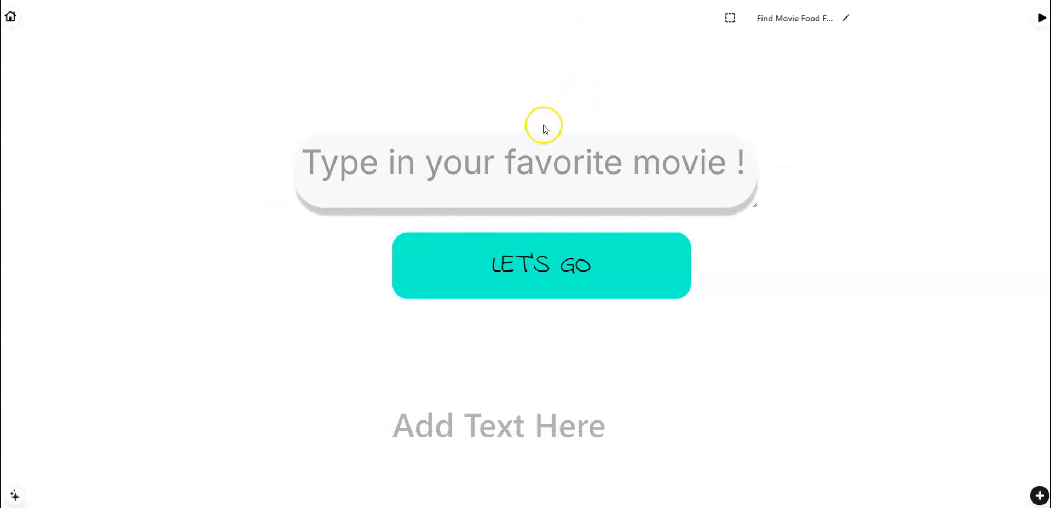
# Step: Narrow the LET'S GO button by one more grid column and center it beneath the favorite movie text input
pyautogui.moveTo(525, 264); pyautogui.dragTo(504, 270)
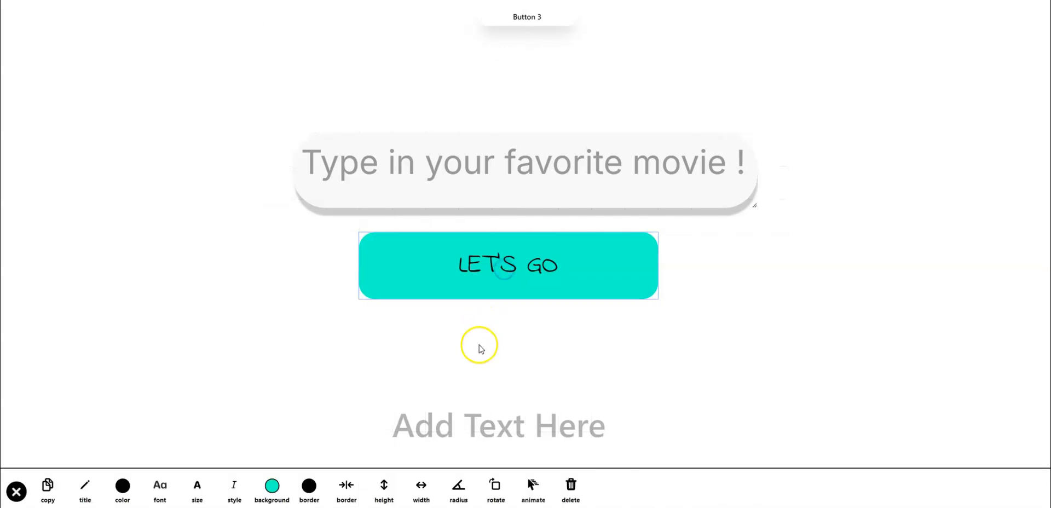
pyautogui.click(478, 345)
pyautogui.click(588, 287)
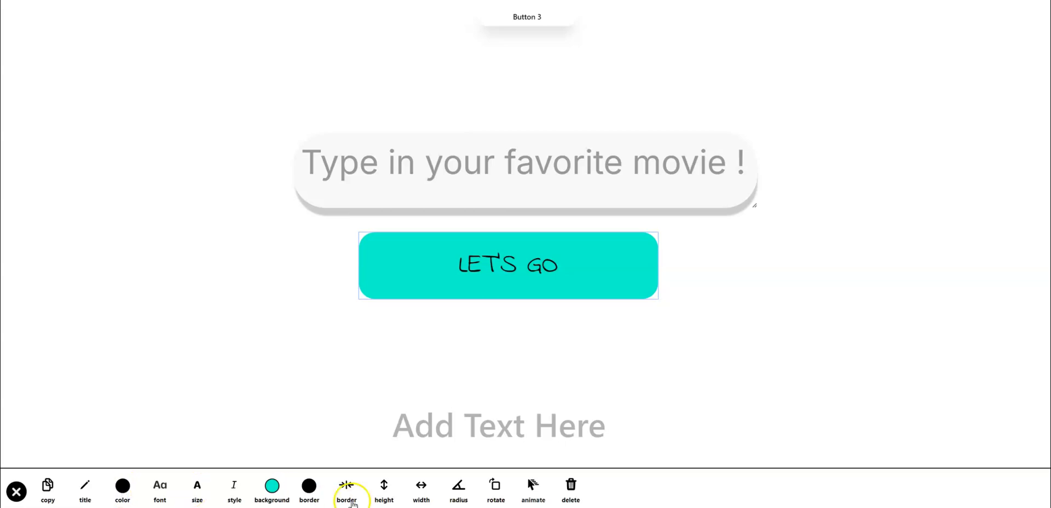
pyautogui.click(420, 487)
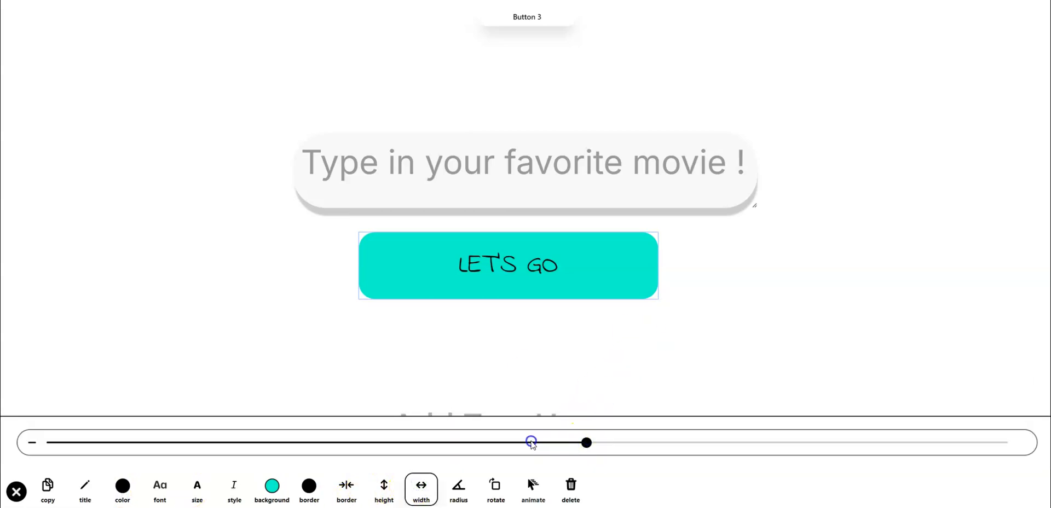
pyautogui.moveTo(586, 442); pyautogui.dragTo(546, 443)
pyautogui.moveTo(510, 282); pyautogui.dragTo(535, 285)
pyautogui.click(506, 363)
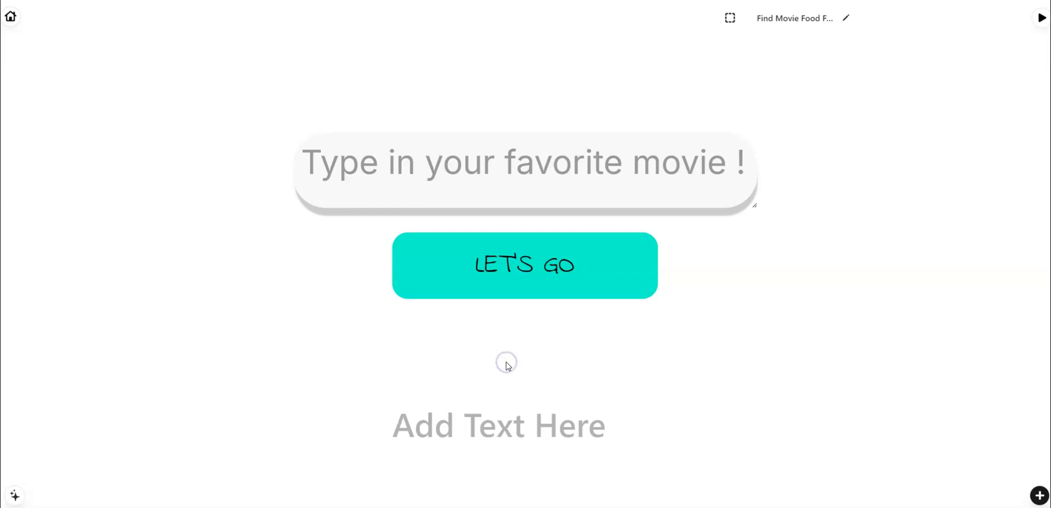
# Step: Move and widen the "Add Text Here" paragraph so it is centered beneath the button, and center-align its text
pyautogui.click(489, 436)
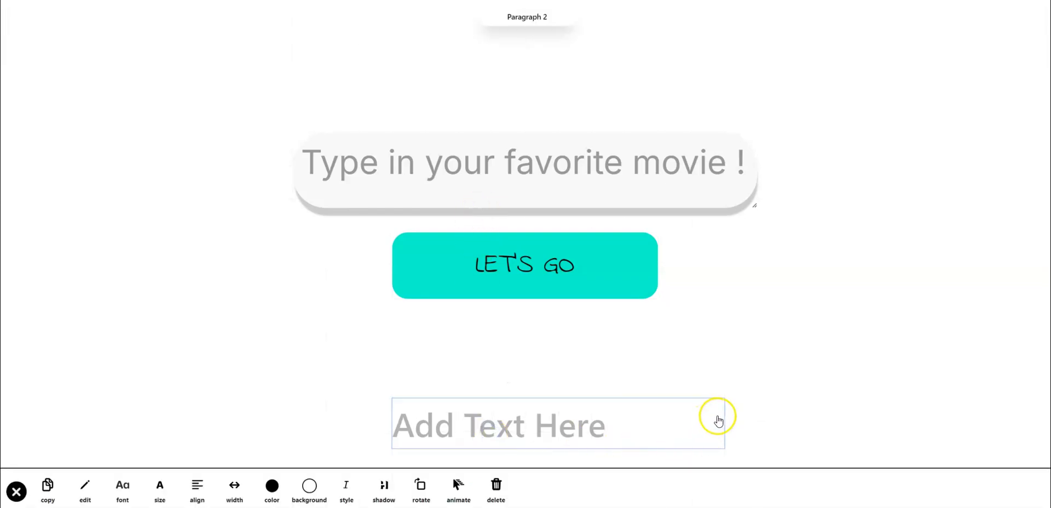
pyautogui.moveTo(488, 425); pyautogui.dragTo(410, 385)
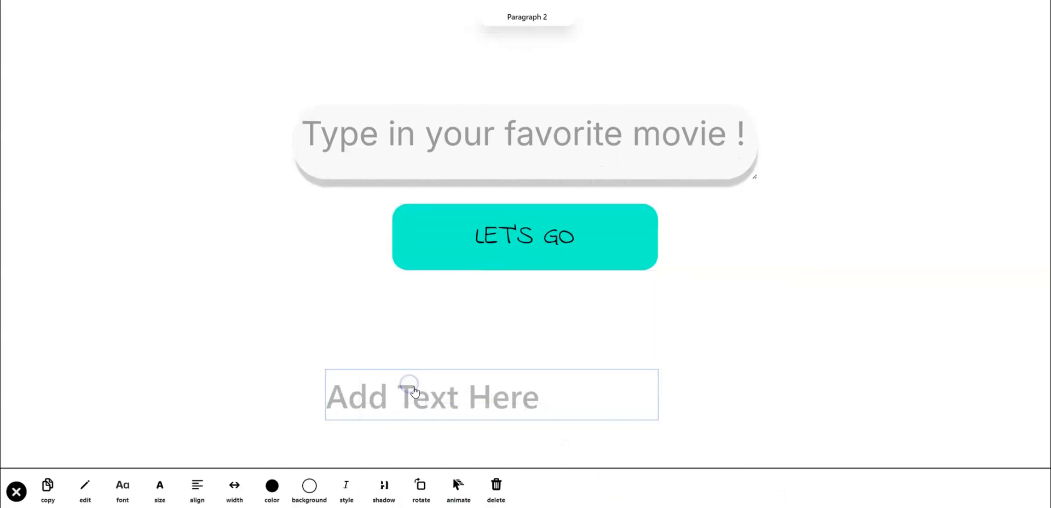
pyautogui.click(235, 487)
pyautogui.moveTo(650, 452); pyautogui.dragTo(762, 452)
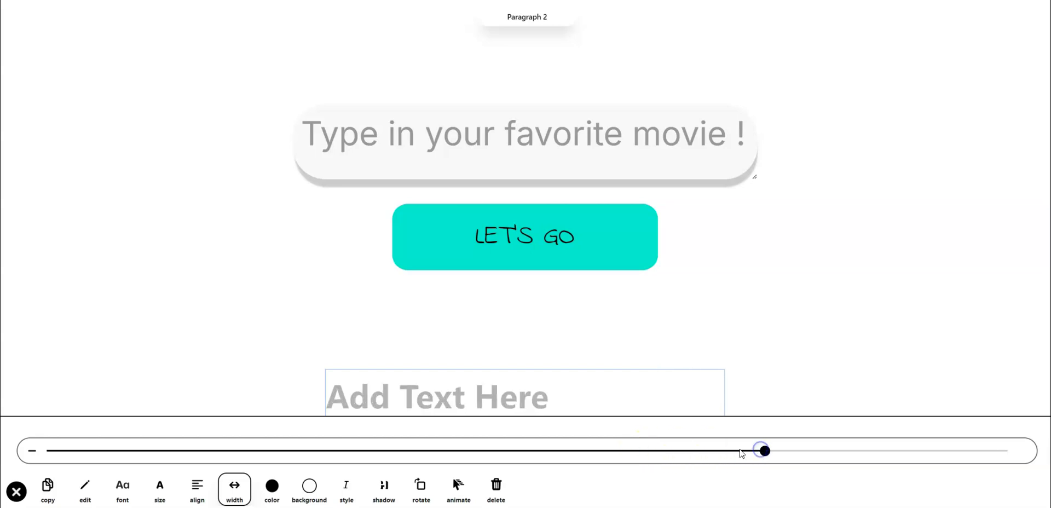
pyautogui.click(197, 488)
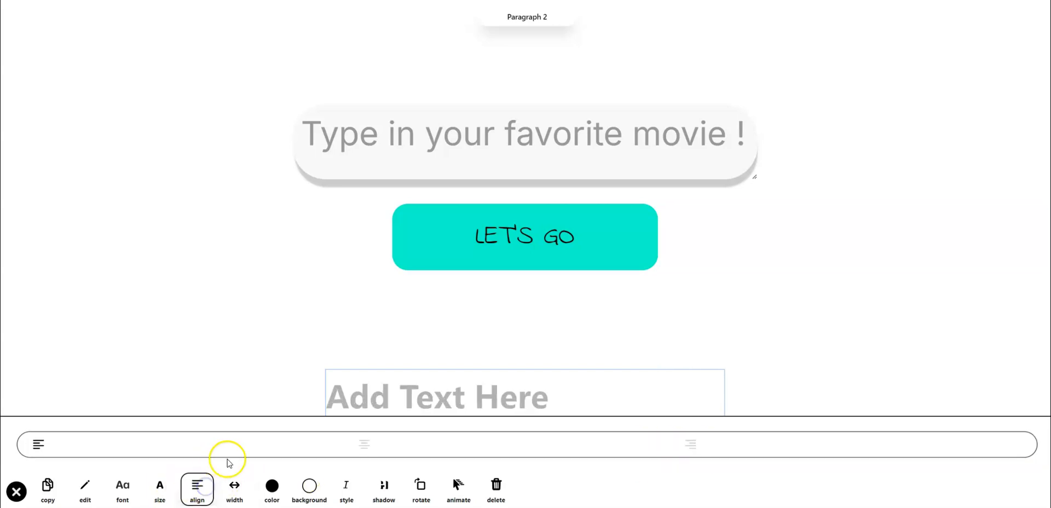
pyautogui.click(361, 449)
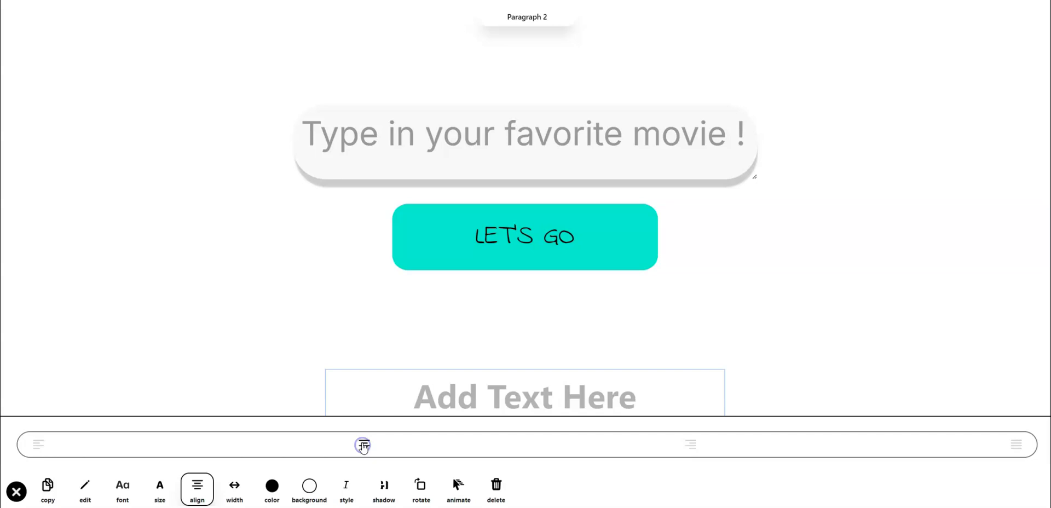
# Step: Replace the paragraph's leftover Fallout suggestions with the placeholder text "output goes here"
pyautogui.click(84, 494)
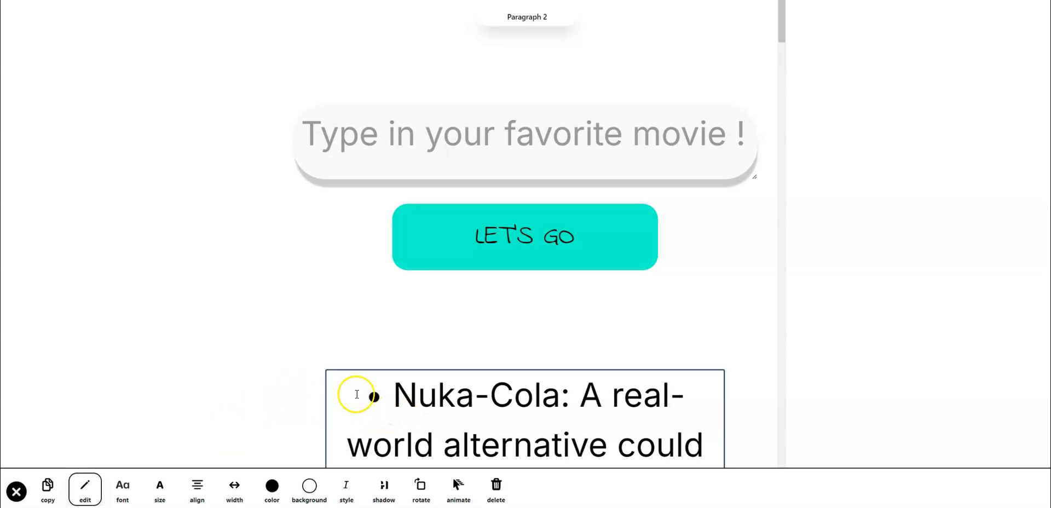
pyautogui.moveTo(359, 394); pyautogui.dragTo(427, 507)
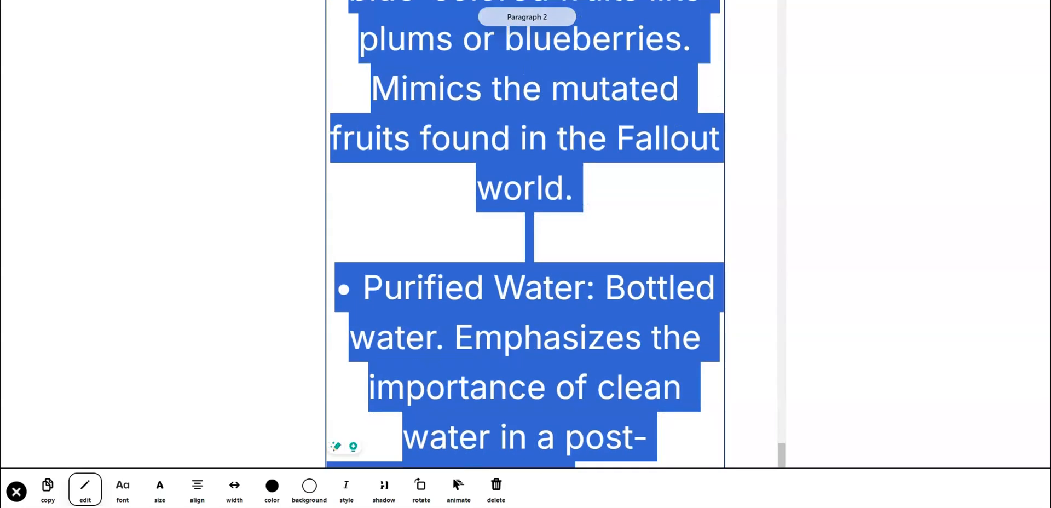
pyautogui.press('BackSpace')
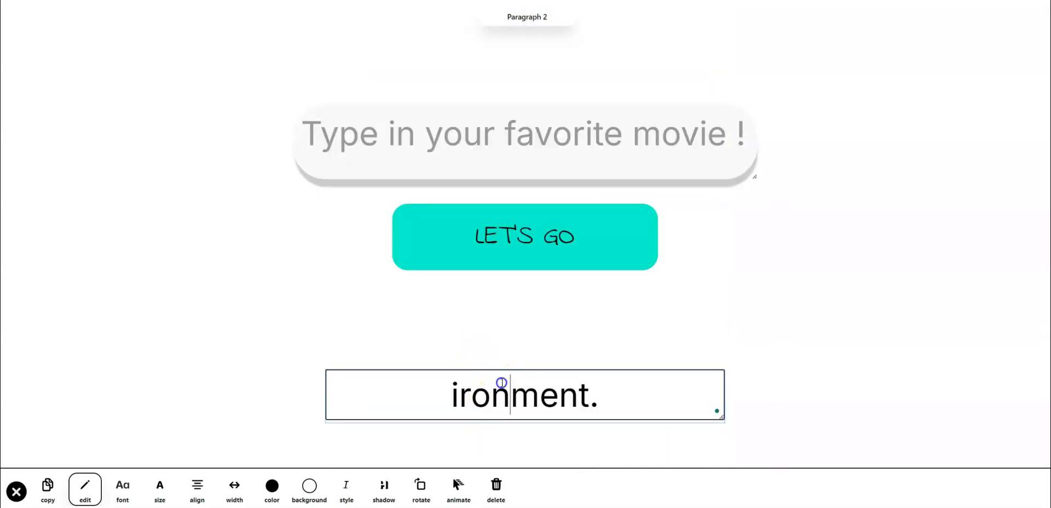
pyautogui.doubleClick(501, 382)
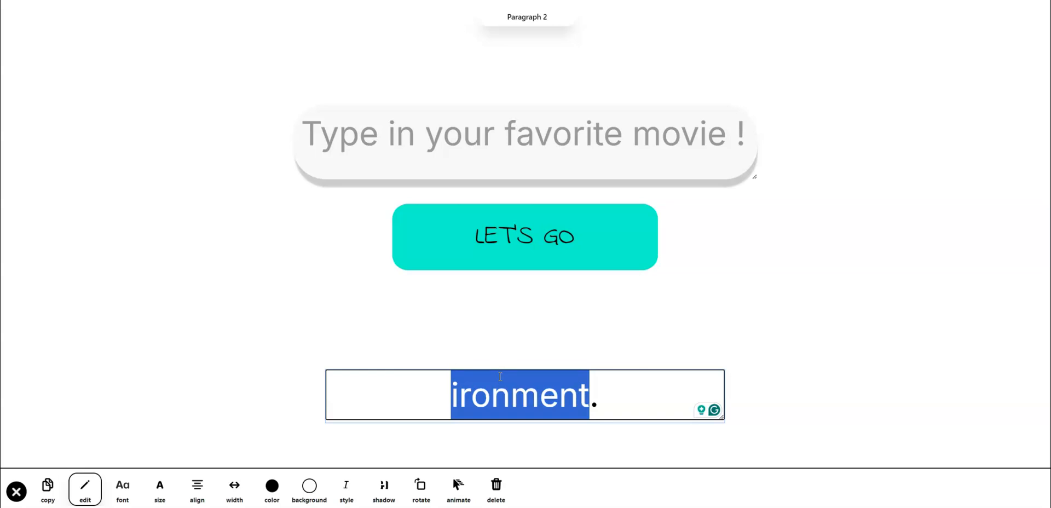
pyautogui.press('BackSpace')
pyautogui.press('Delete')
pyautogui.write('Output goes ')
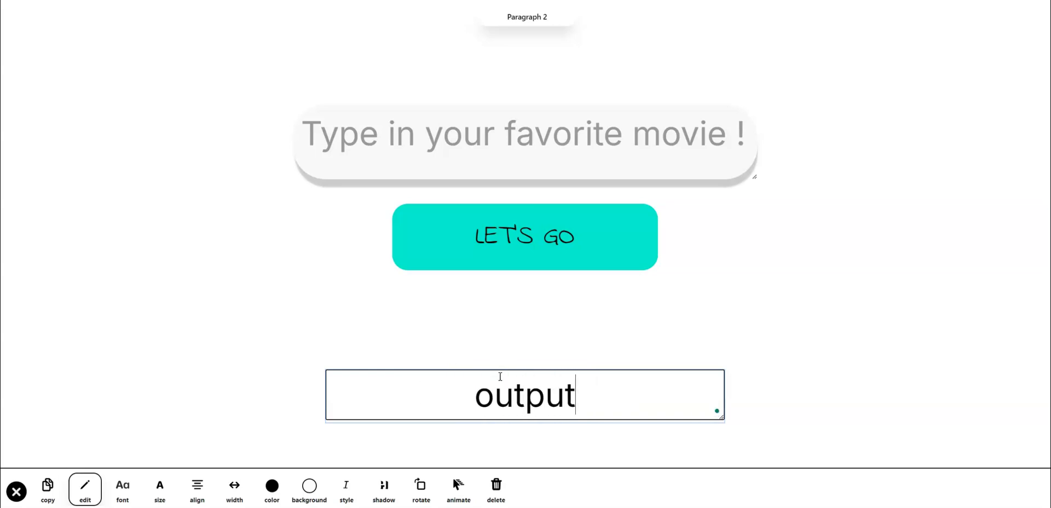
pyautogui.write('here')
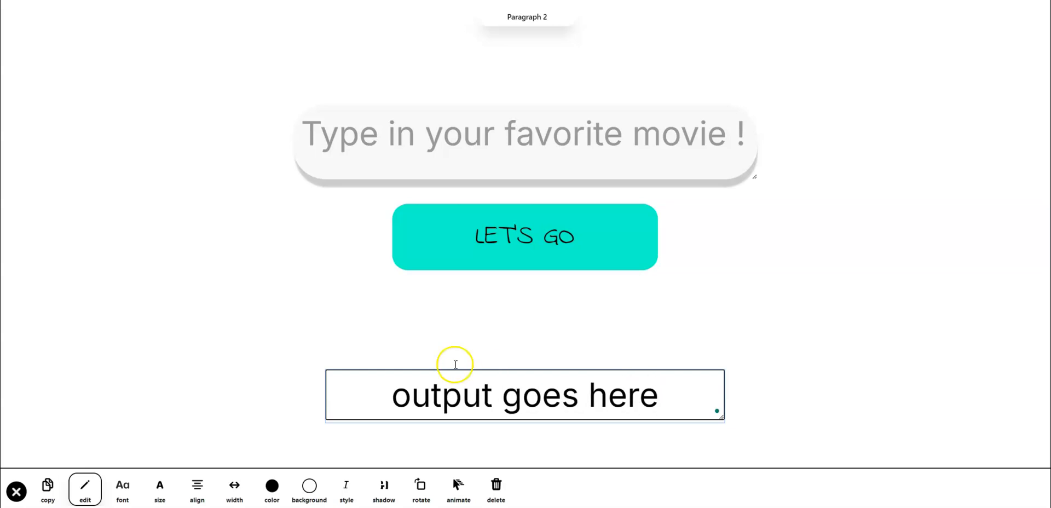
# Step: Reduce the text size of the "output goes here" paragraph slightly
pyautogui.tripleClick(446, 400)
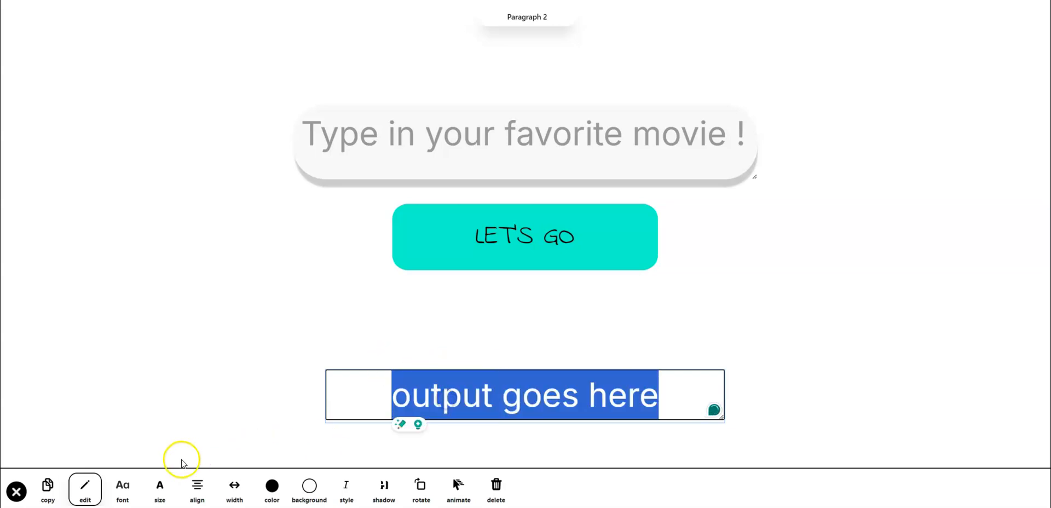
pyautogui.click(160, 484)
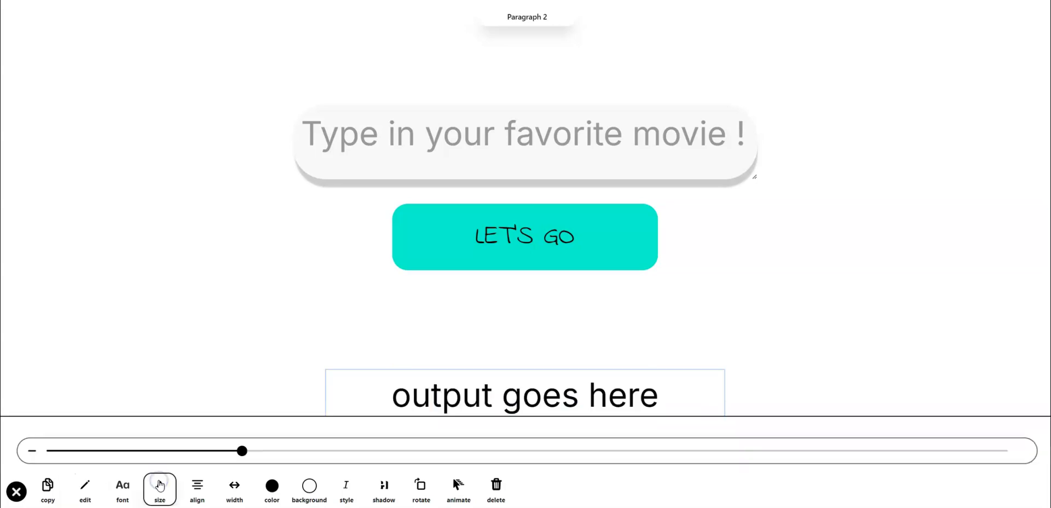
pyautogui.moveTo(221, 455); pyautogui.dragTo(194, 454)
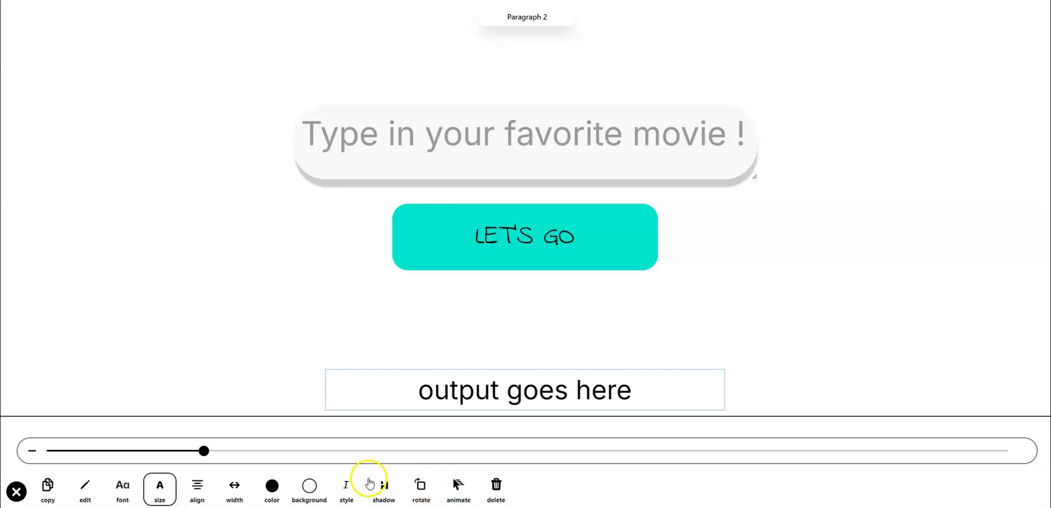
# Step: Change the font of the "output goes here" paragraph to Montserrat
pyautogui.click(120, 484)
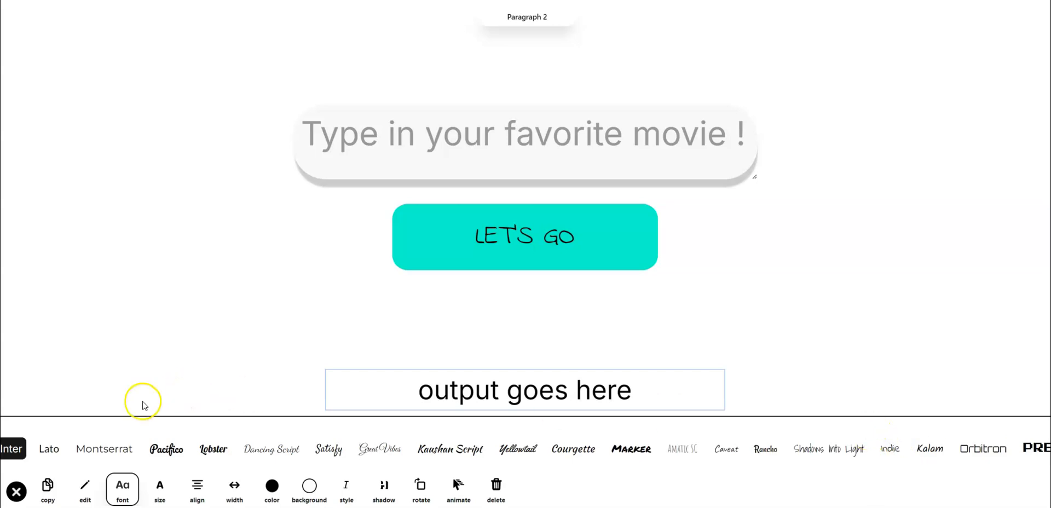
pyautogui.click(47, 449)
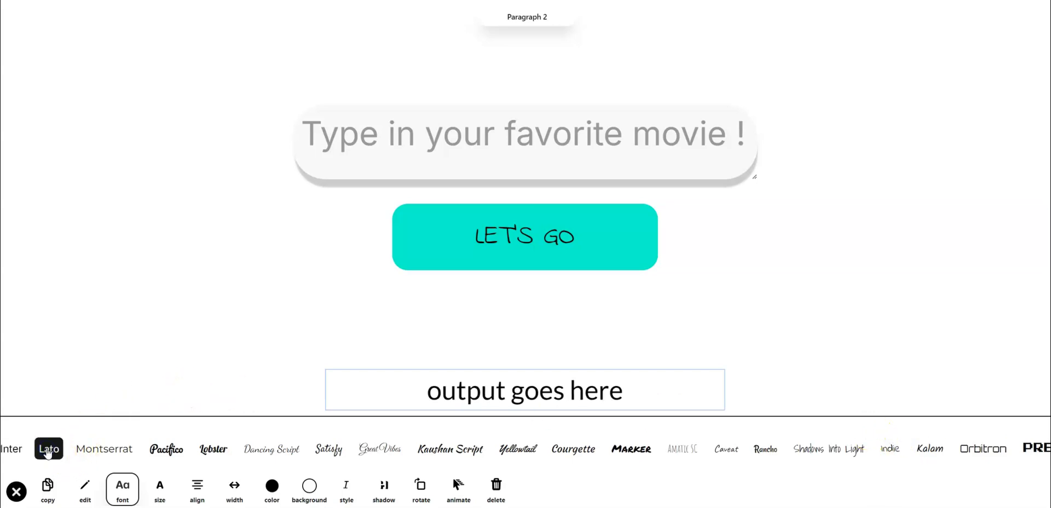
pyautogui.click(77, 450)
pyautogui.click(417, 323)
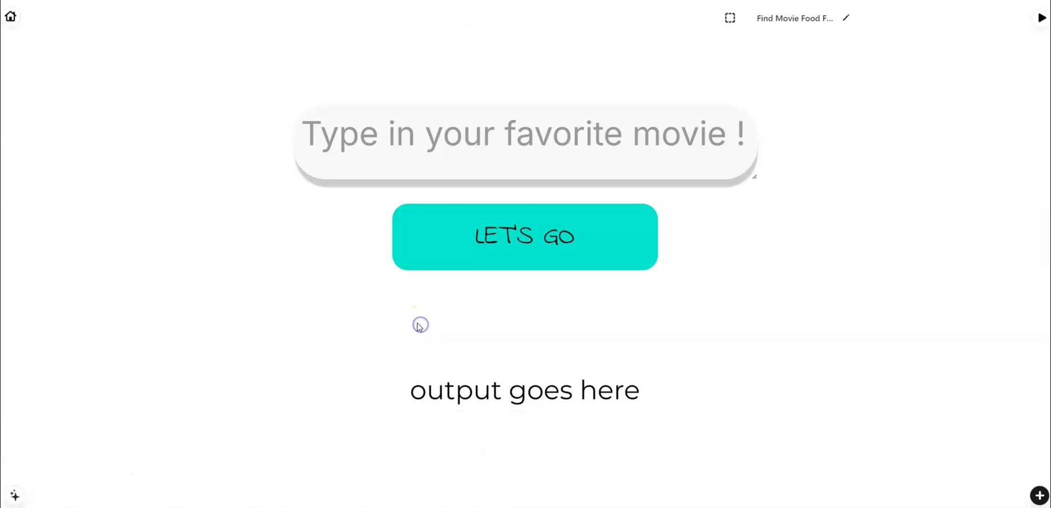
# Step: Change the button's title to "LET'S GO!"
pyautogui.click(518, 239)
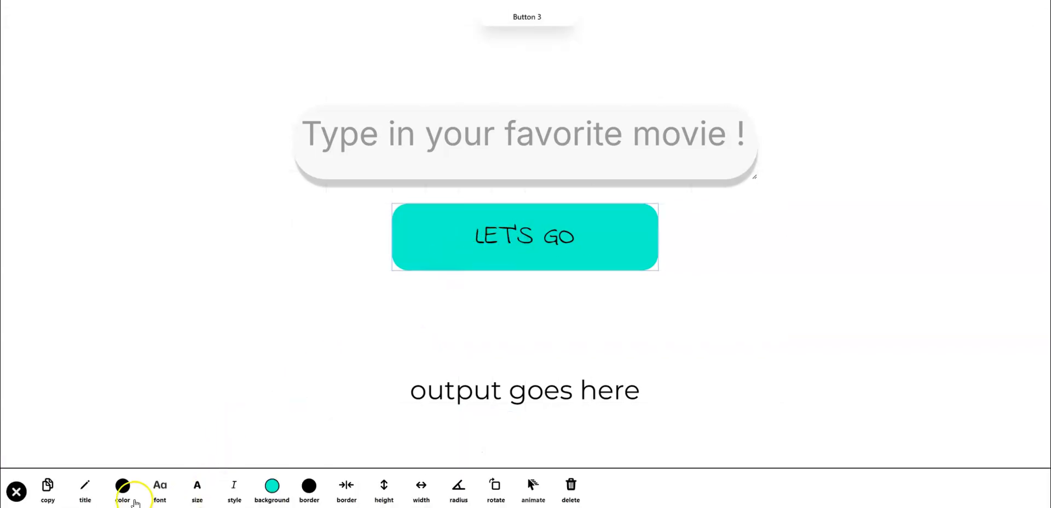
pyautogui.click(82, 500)
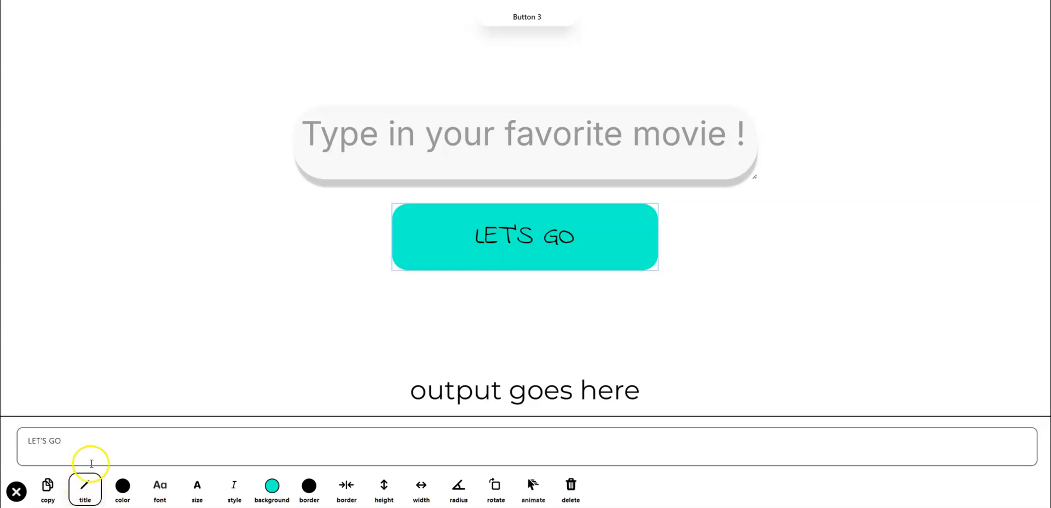
pyautogui.write('!')
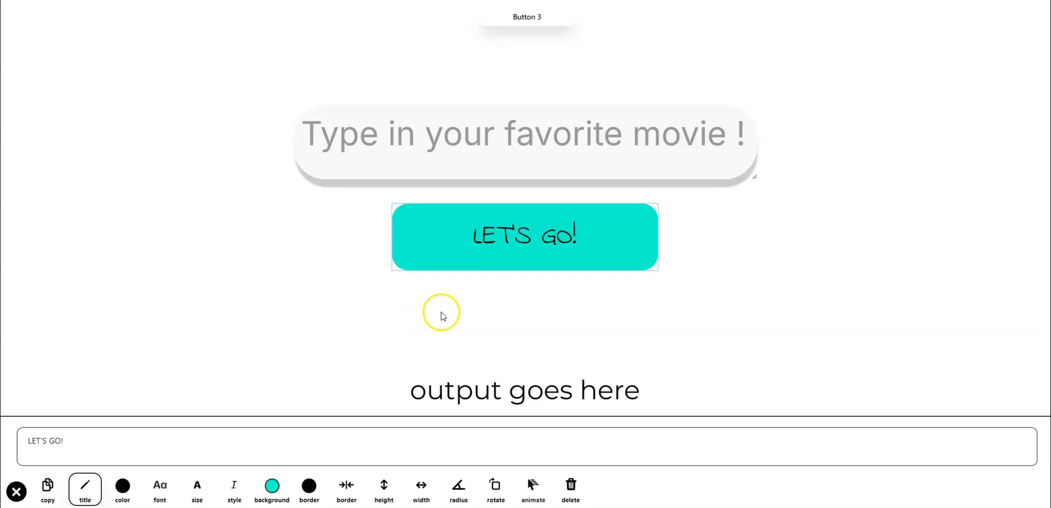
pyautogui.click(473, 300)
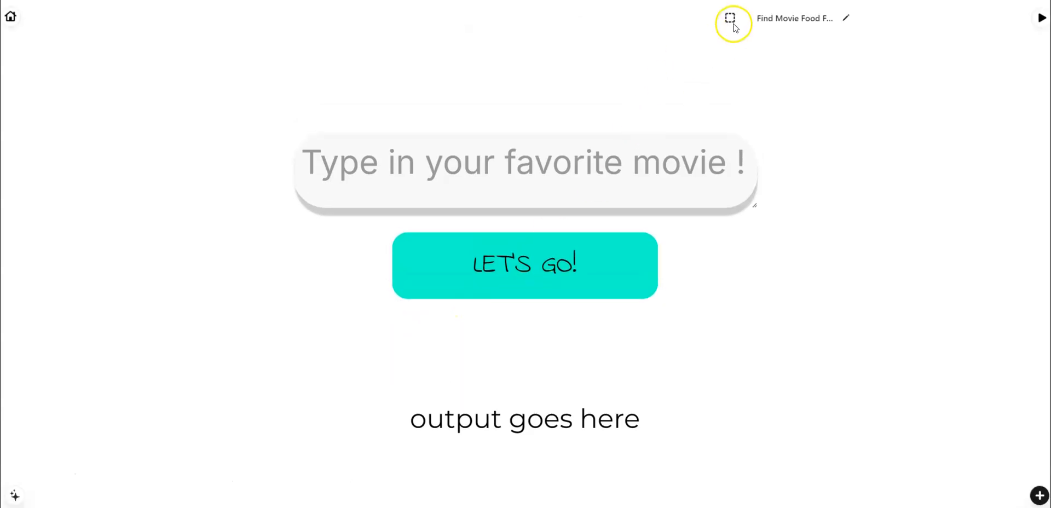
# Step: Set the page background to the picture of a hand holding a cocktail against the sky
pyautogui.click(730, 19)
pyautogui.scroll(-15, 481, 176)
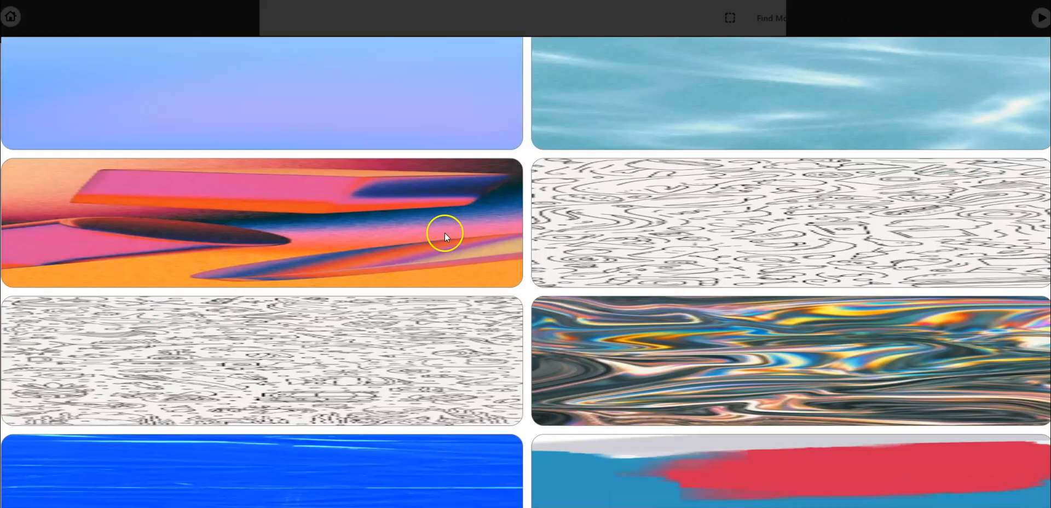
pyautogui.scroll(-4, 443, 218)
pyautogui.scroll(2, 441, 211)
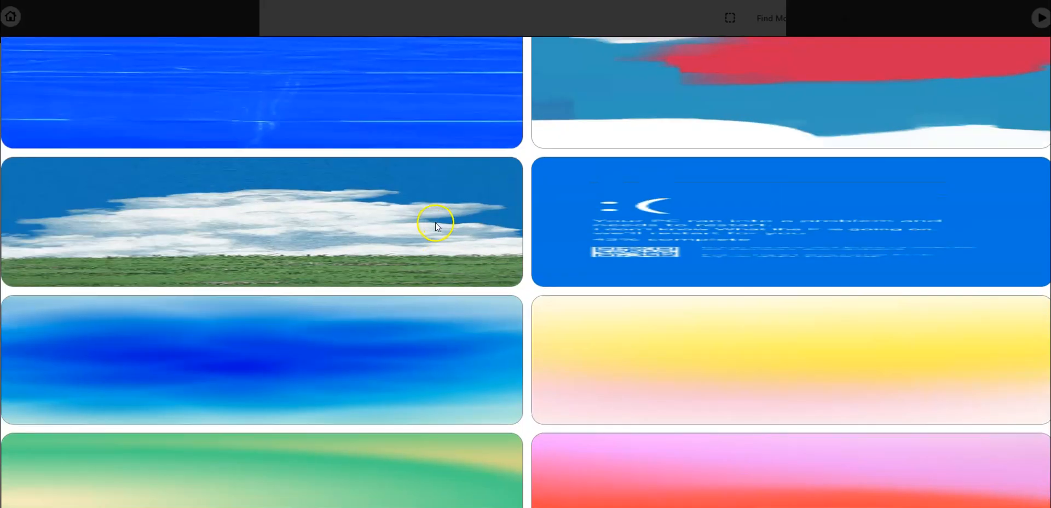
pyautogui.scroll(-5, 435, 225)
pyautogui.scroll(-4, 432, 230)
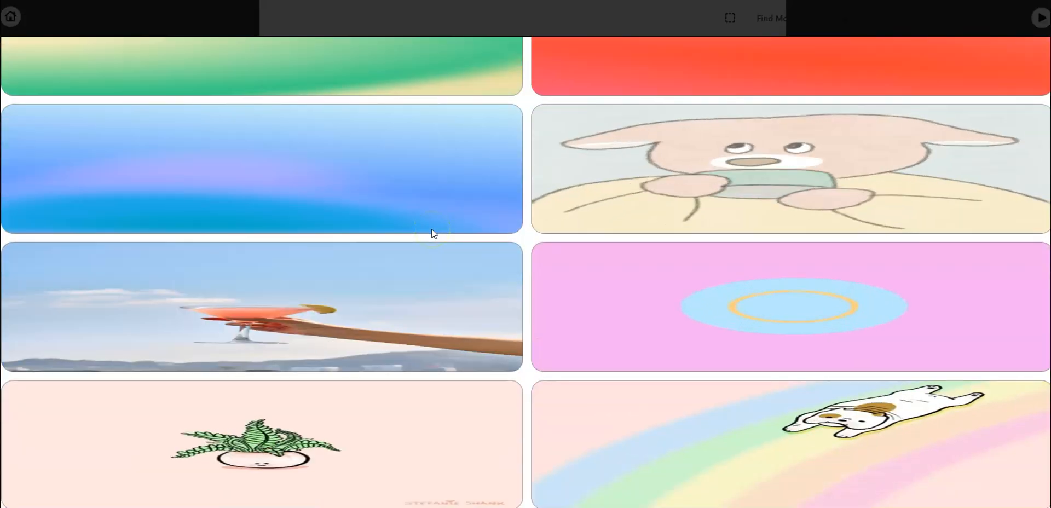
pyautogui.scroll(-5, 432, 234)
pyautogui.click(308, 90)
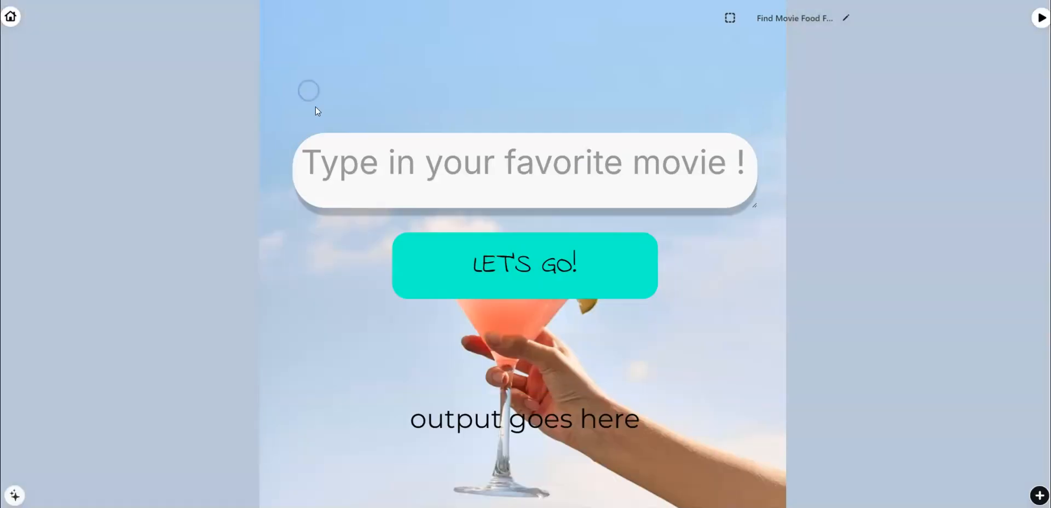
pyautogui.scroll(-1, 424, 218)
pyautogui.scroll(1, 518, 380)
# Step: Browse the background gallery and change the page background to the lush green jungle illustration
pyautogui.click(730, 18)
pyautogui.scroll(-15, 400, 296)
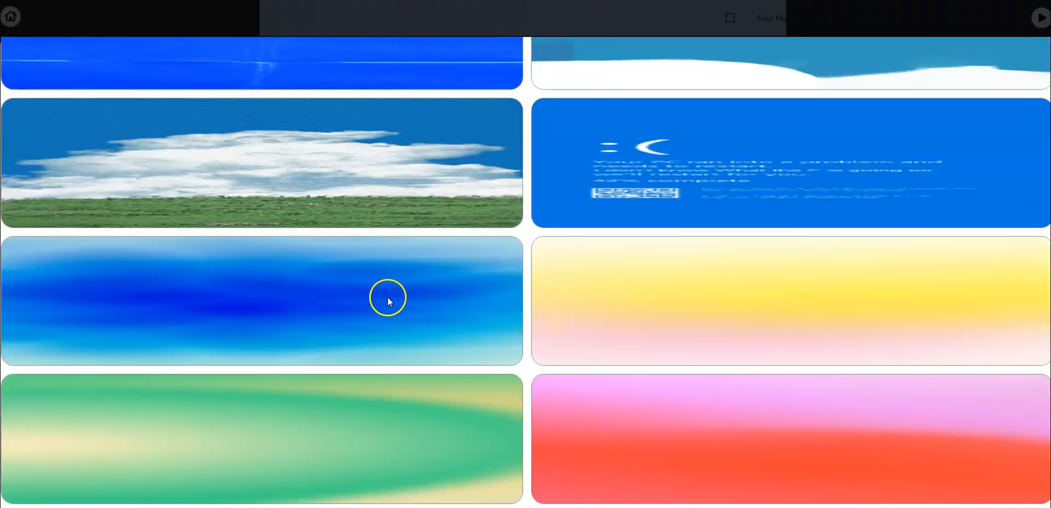
pyautogui.scroll(-15, 392, 295)
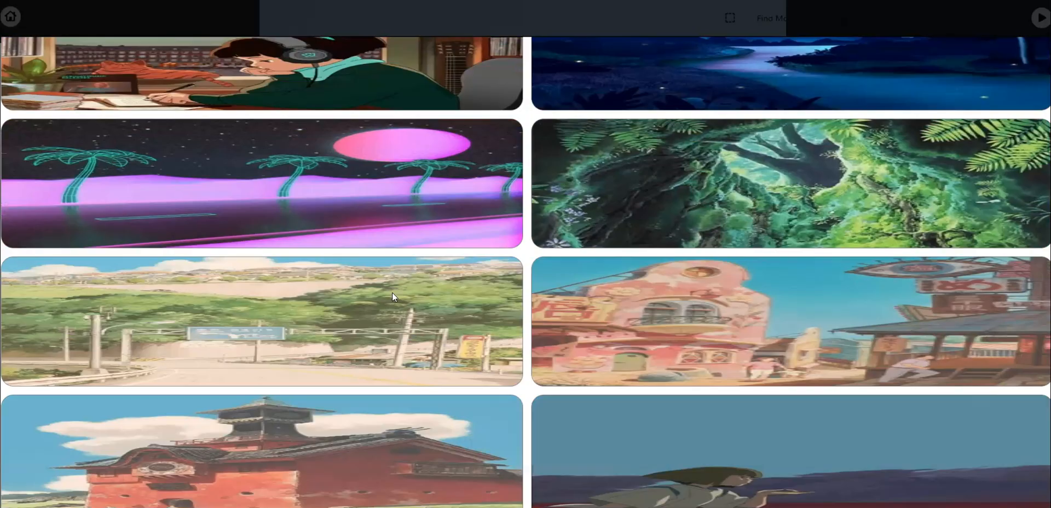
pyautogui.scroll(-3, 392, 293)
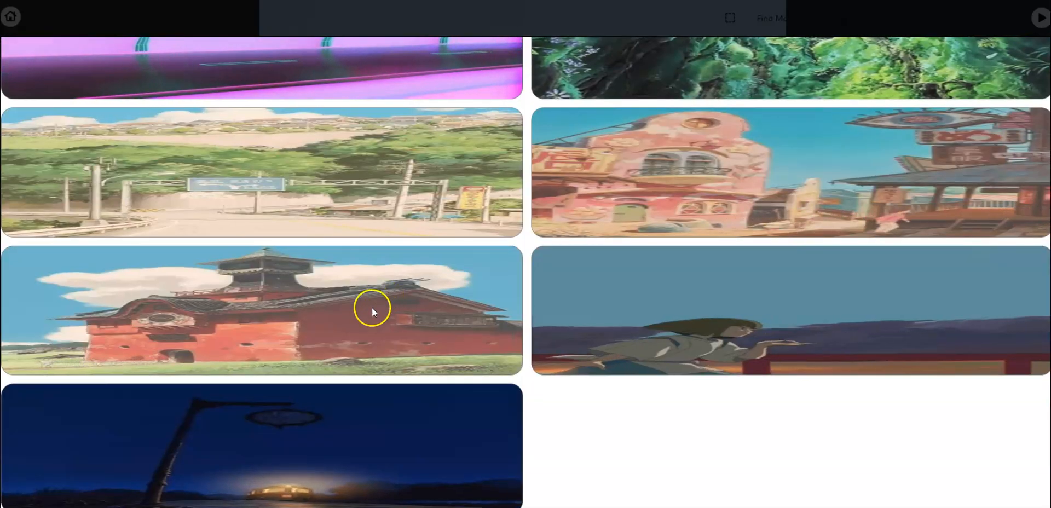
pyautogui.scroll(1, 366, 324)
pyautogui.scroll(4, 367, 327)
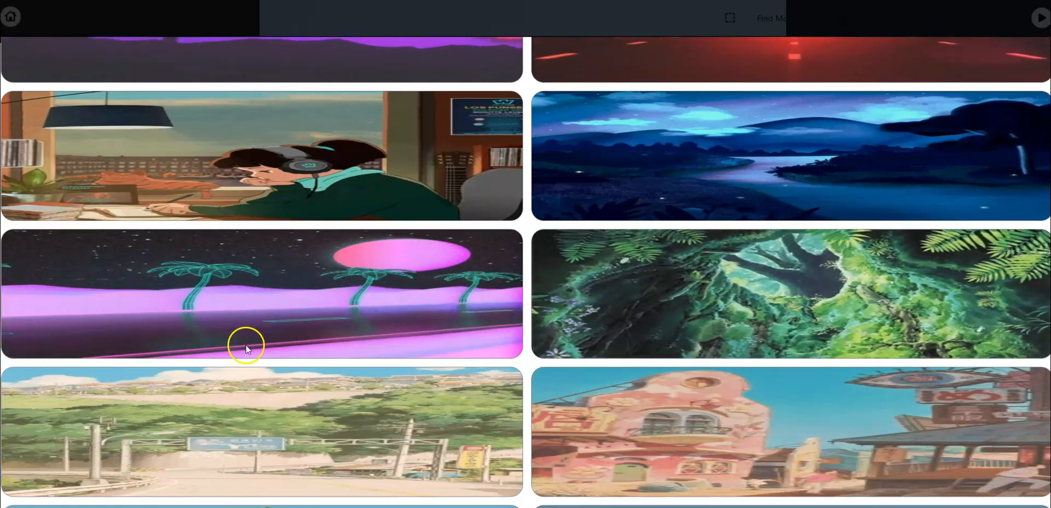
pyautogui.scroll(5, 377, 301)
pyautogui.scroll(5, 596, 307)
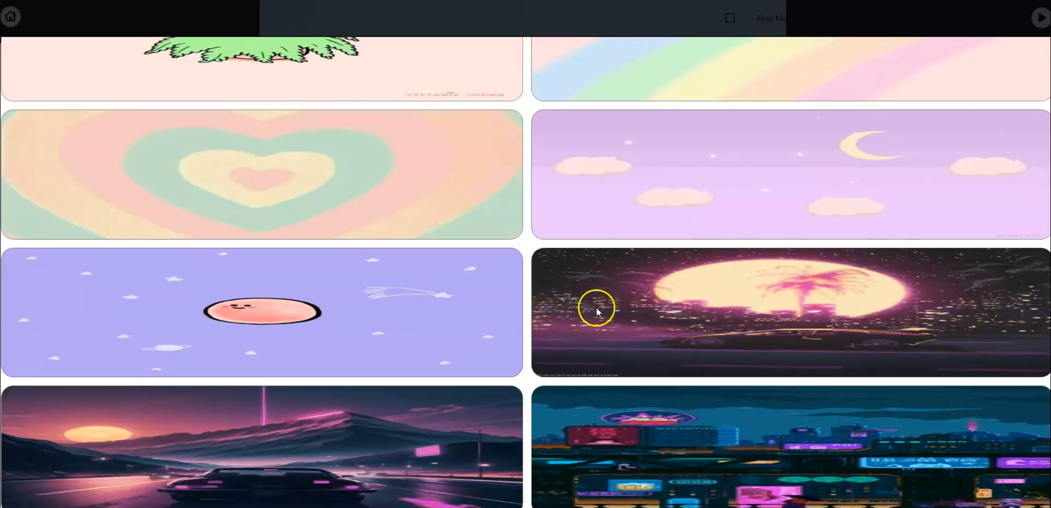
pyautogui.scroll(4, 597, 309)
pyautogui.scroll(4, 596, 308)
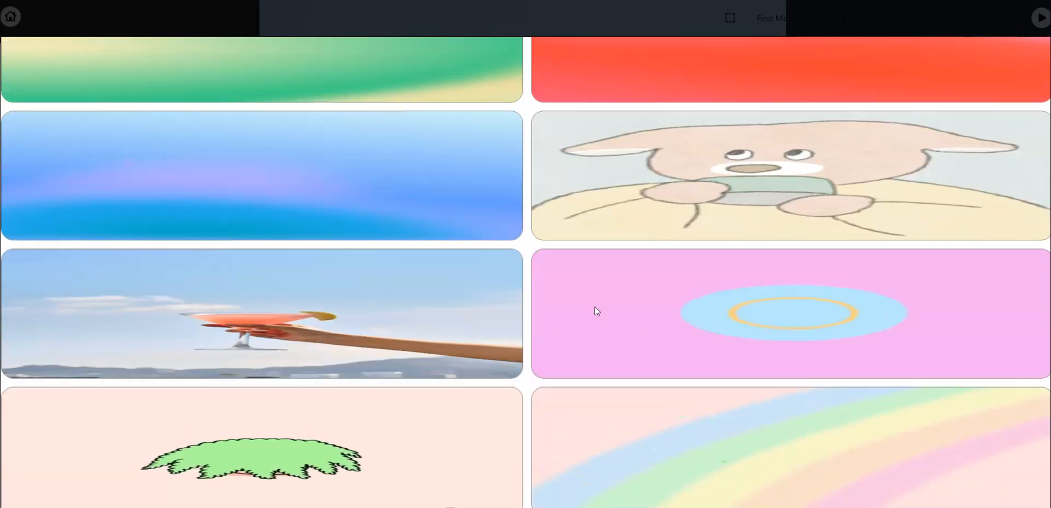
pyautogui.scroll(3, 443, 291)
pyautogui.scroll(9, 425, 307)
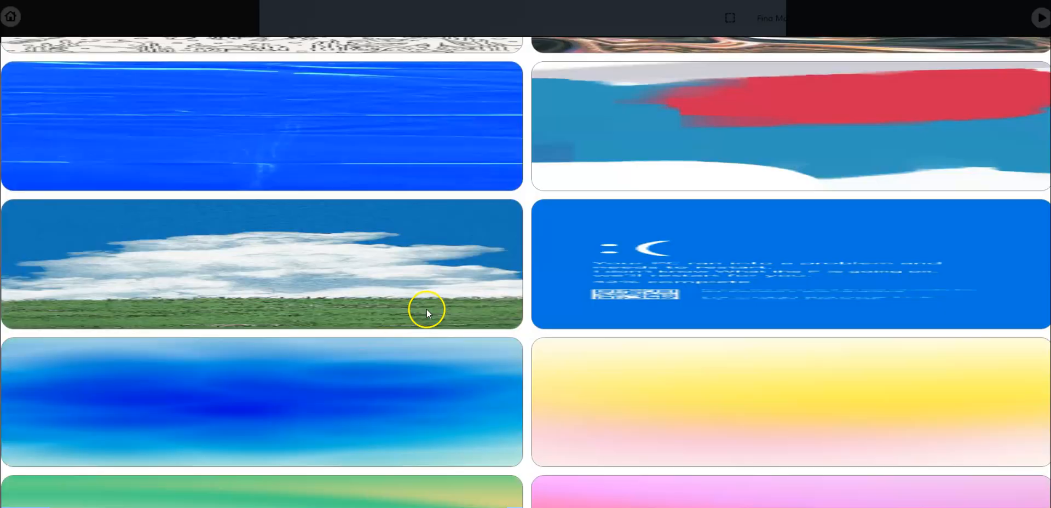
pyautogui.scroll(-15, 425, 307)
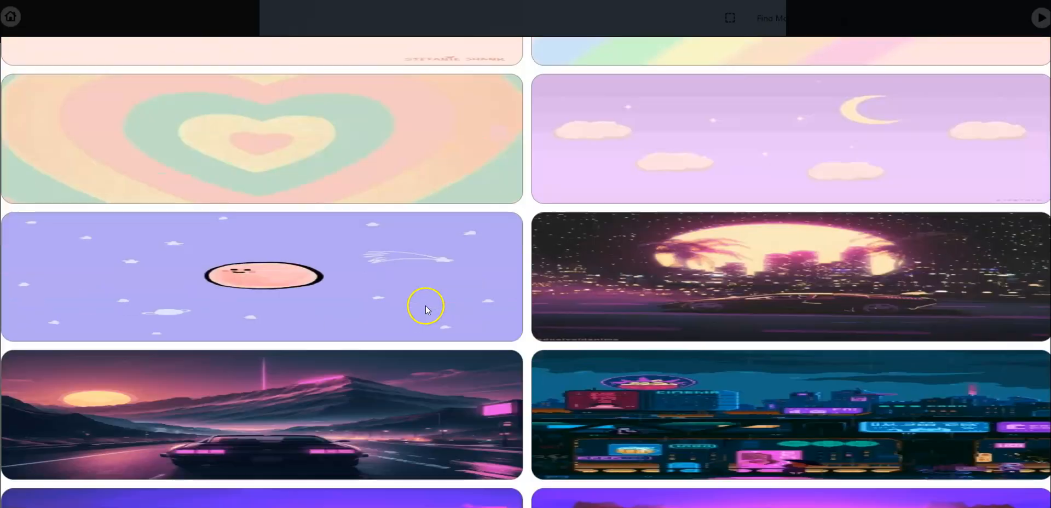
pyautogui.scroll(-5, 436, 293)
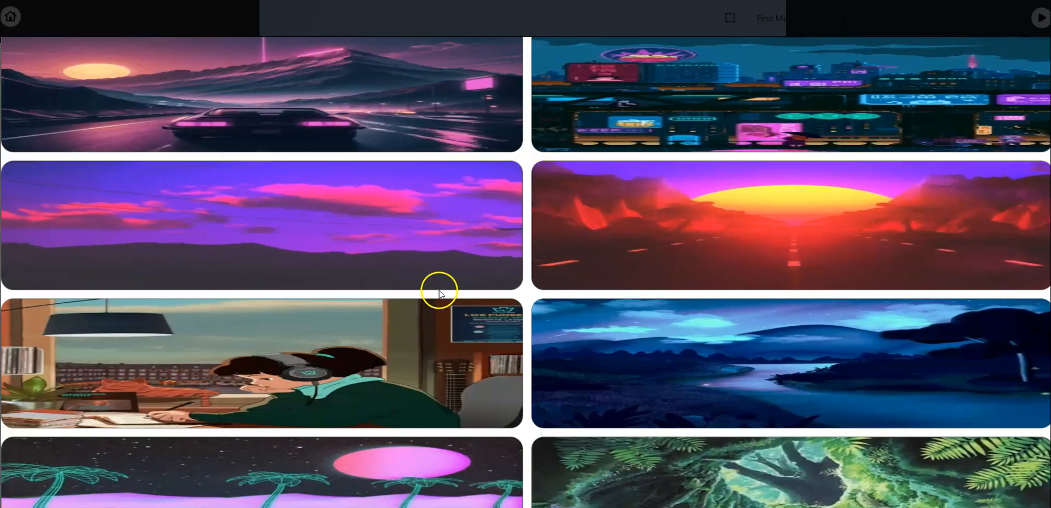
pyautogui.scroll(-2, 368, 234)
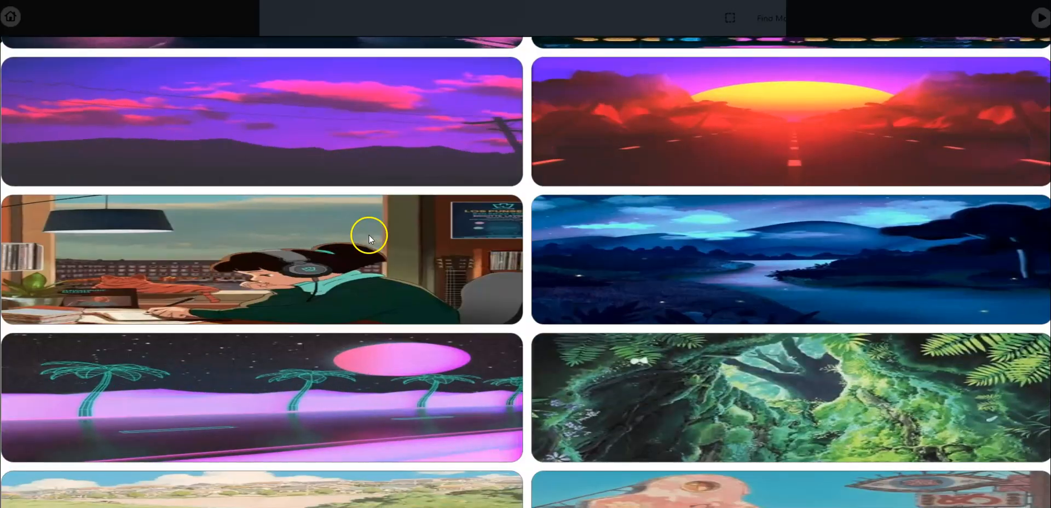
pyautogui.scroll(-4, 706, 241)
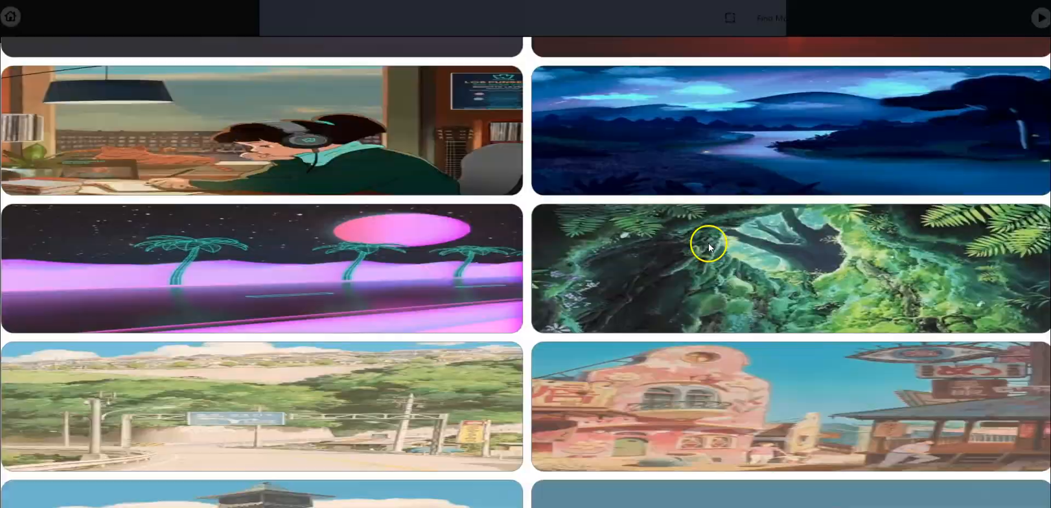
pyautogui.click(694, 206)
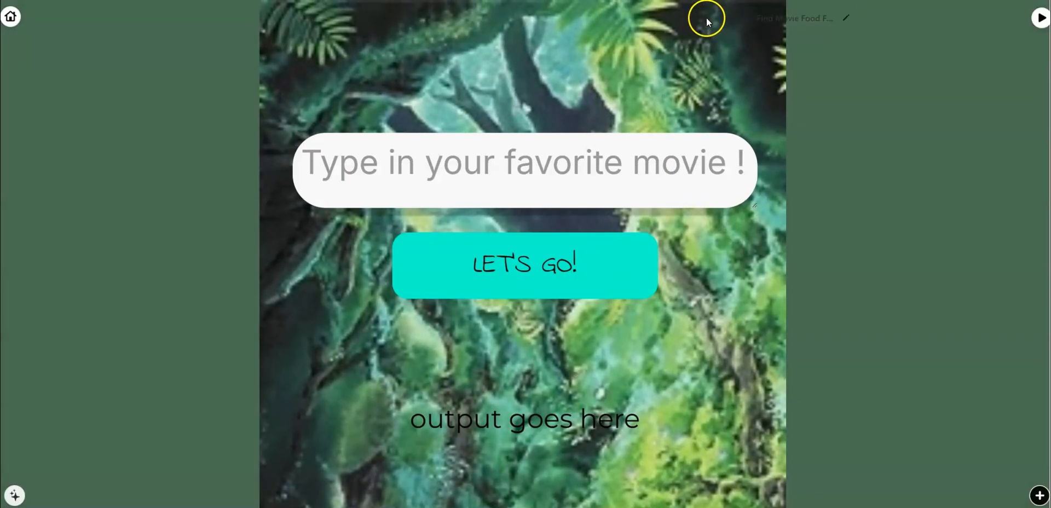
# Step: Change the page background to the illustrated hillside road with the blue direction sign
pyautogui.click(718, 13)
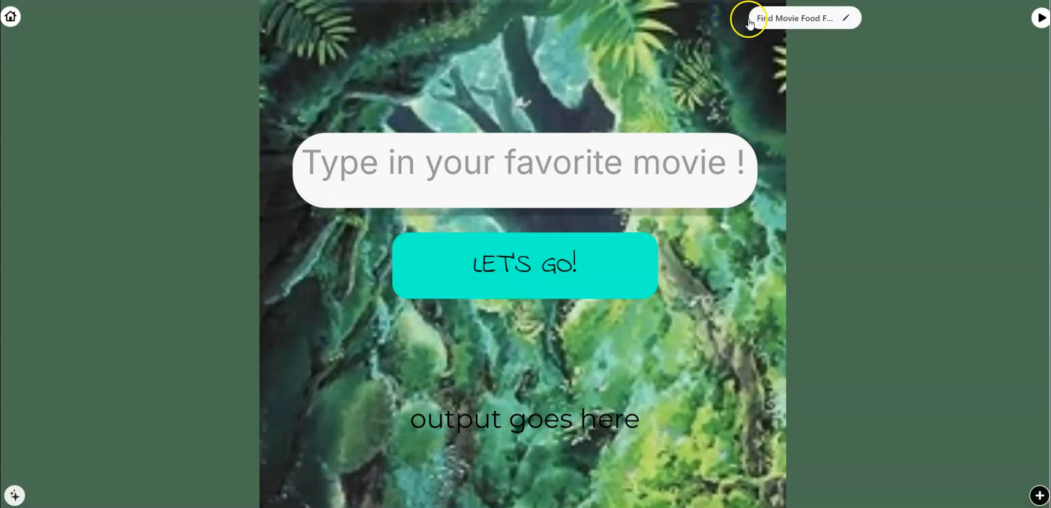
pyautogui.click(737, 17)
pyautogui.scroll(-3, 526, 181)
pyautogui.scroll(3, 507, 181)
pyautogui.scroll(-15, 504, 176)
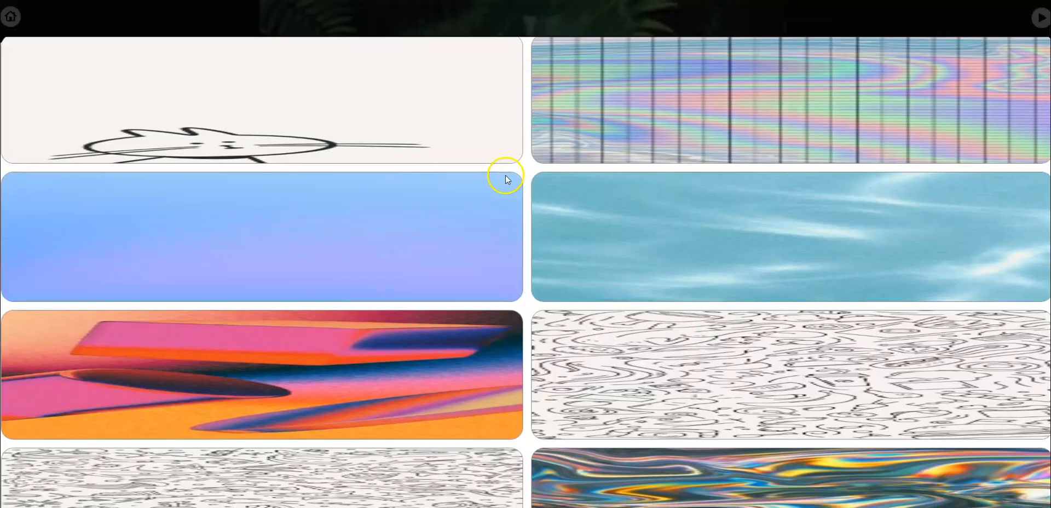
pyautogui.scroll(-10, 472, 188)
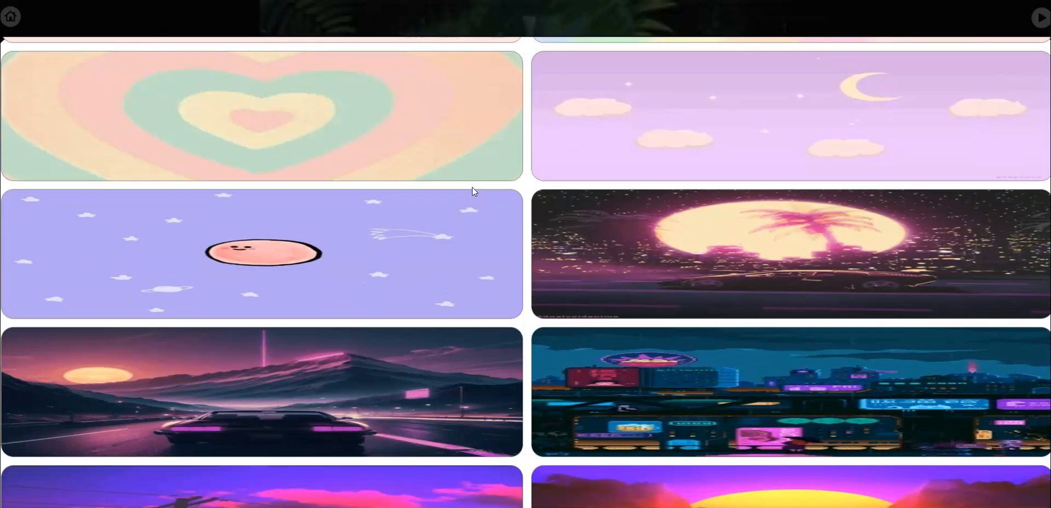
pyautogui.scroll(-10, 615, 186)
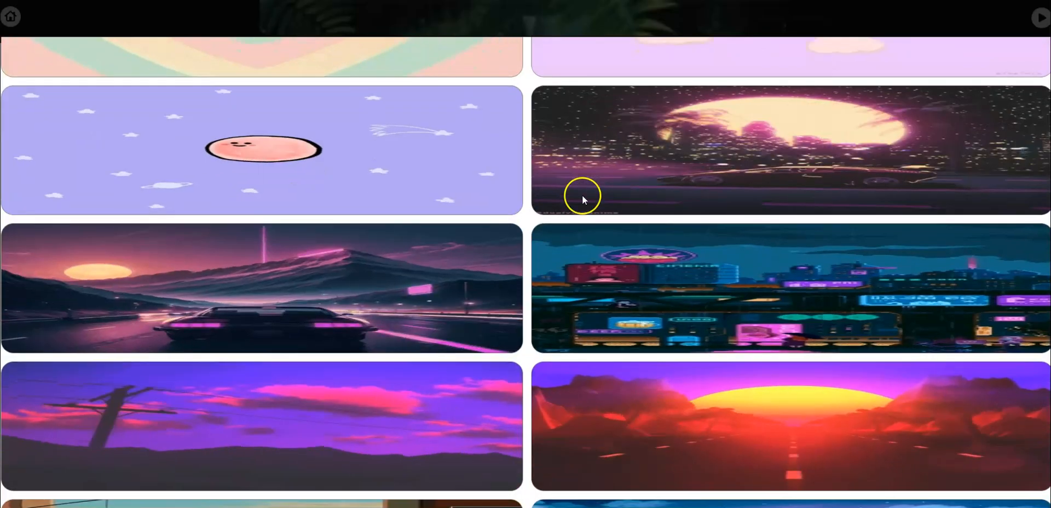
pyautogui.scroll(-5, 518, 222)
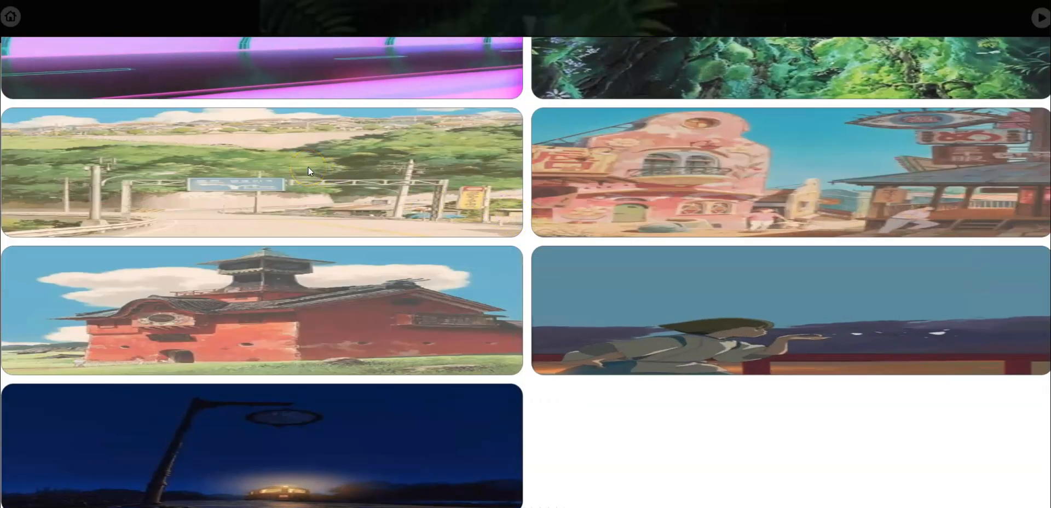
pyautogui.click(309, 167)
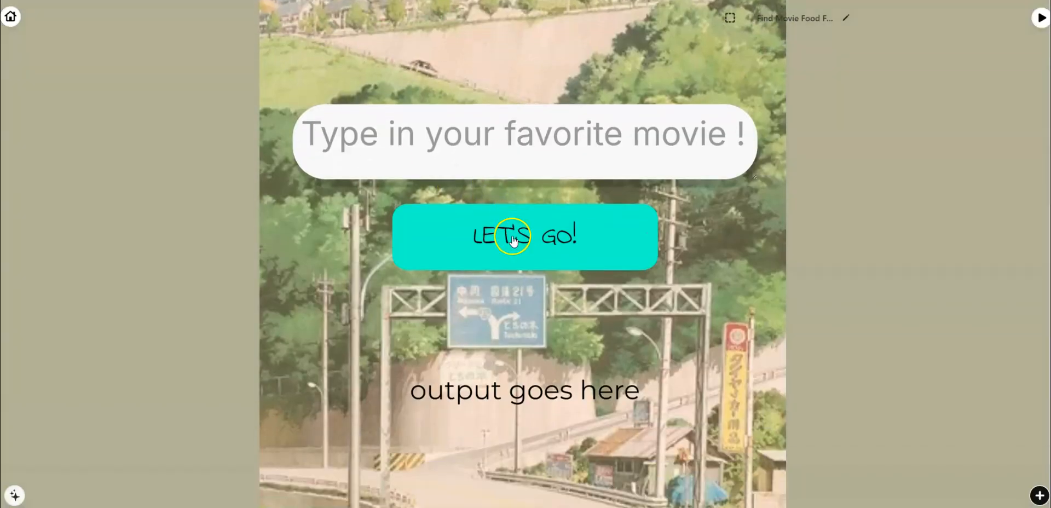
# Step: Make the "output goes here" paragraph bold
pyautogui.click(582, 389)
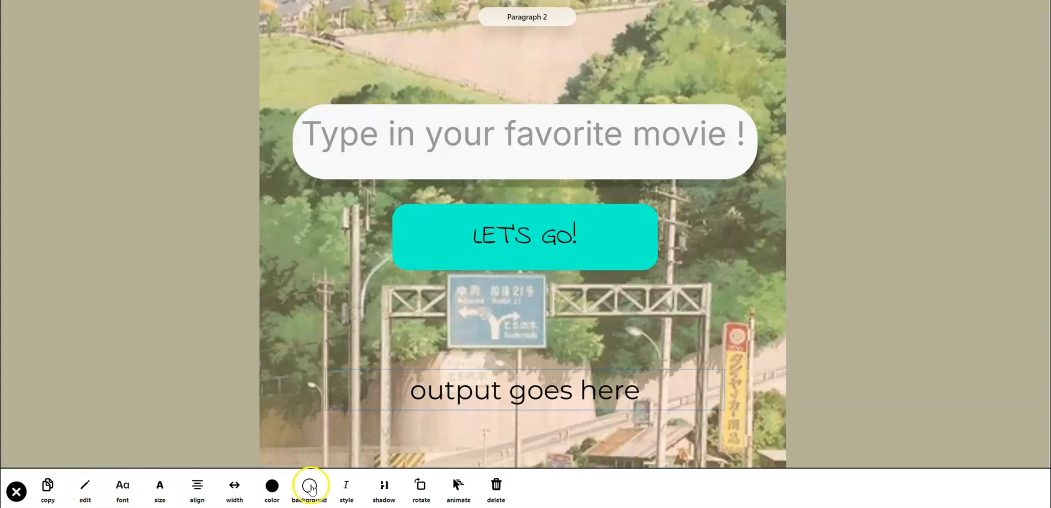
pyautogui.click(344, 491)
pyautogui.click(153, 445)
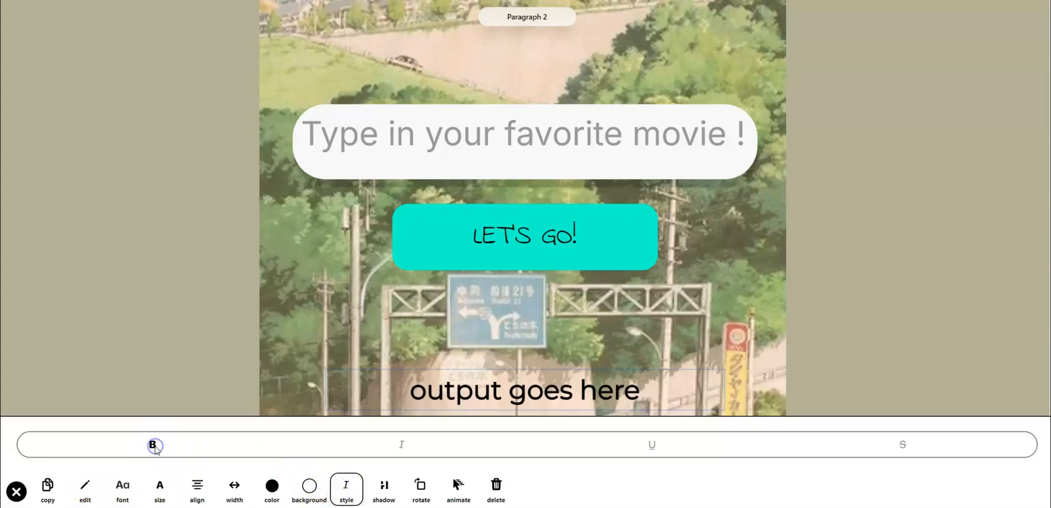
pyautogui.click(395, 317)
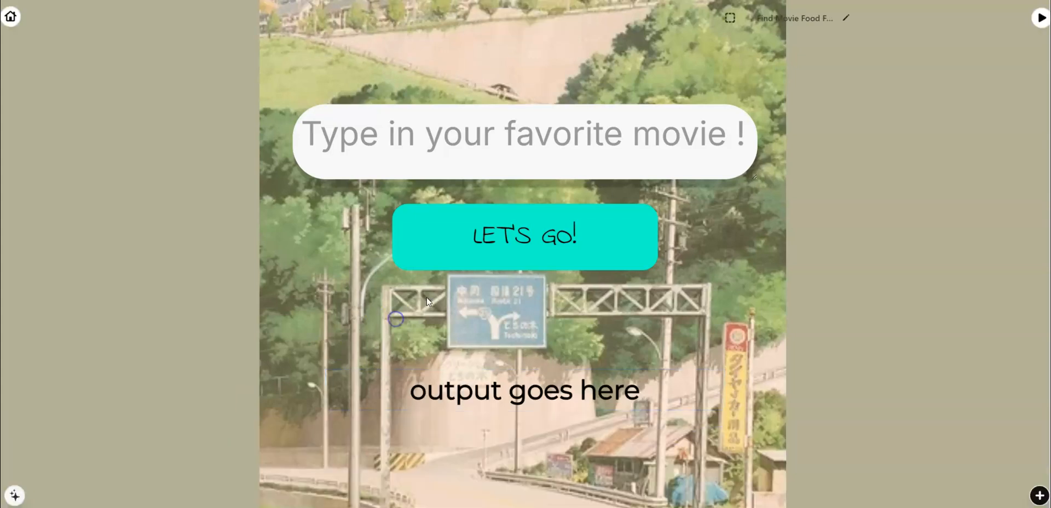
# Step: Change the page background to the white clouds in a blue sky and dismiss the phone call notification
pyautogui.click(727, 19)
pyautogui.scroll(-15, 356, 245)
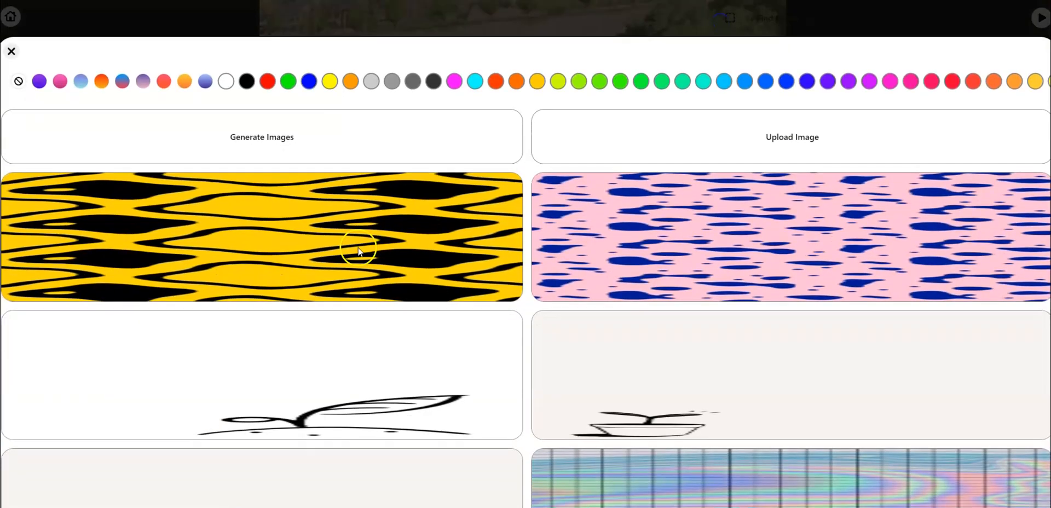
pyautogui.scroll(-3, 352, 241)
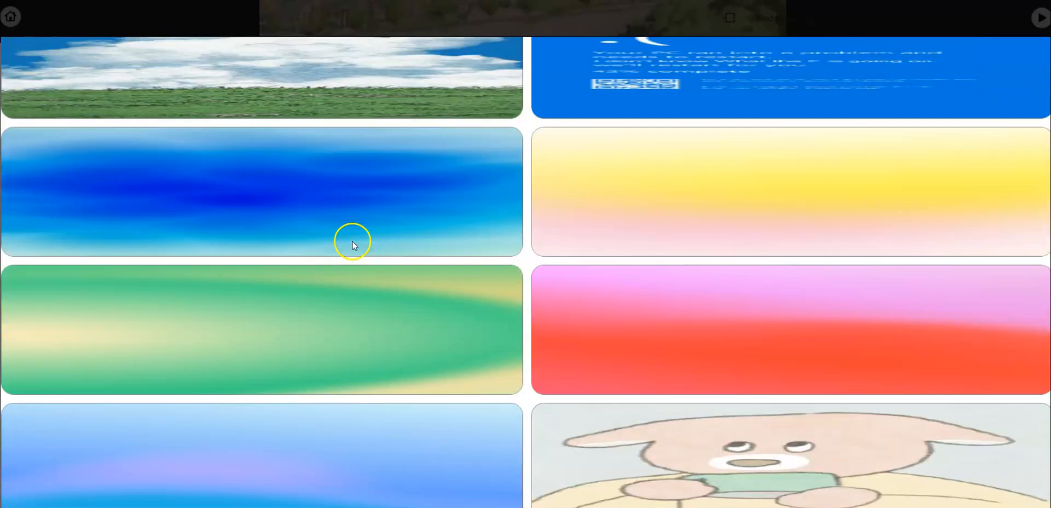
pyautogui.scroll(5, 294, 235)
pyautogui.click(294, 234)
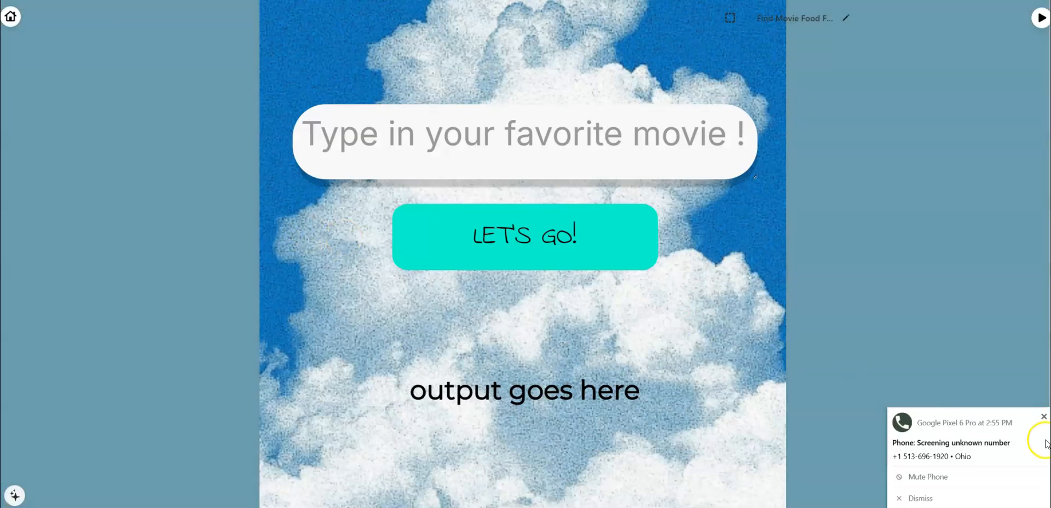
pyautogui.click(1043, 417)
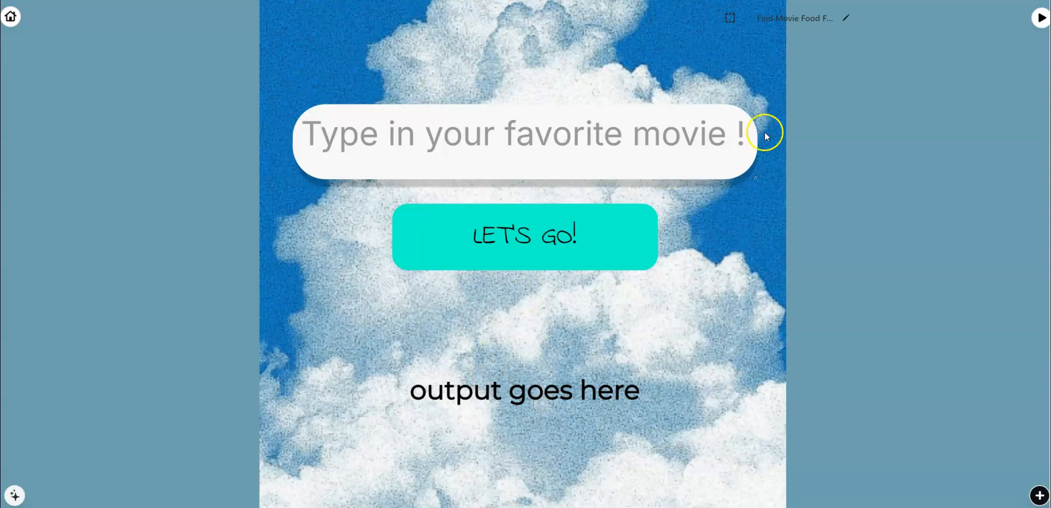
# Step: Preview the app and generate suggestions for the movie "Mad Max", dismissing the phone call notification
pyautogui.click(1041, 17)
pyautogui.click(518, 138)
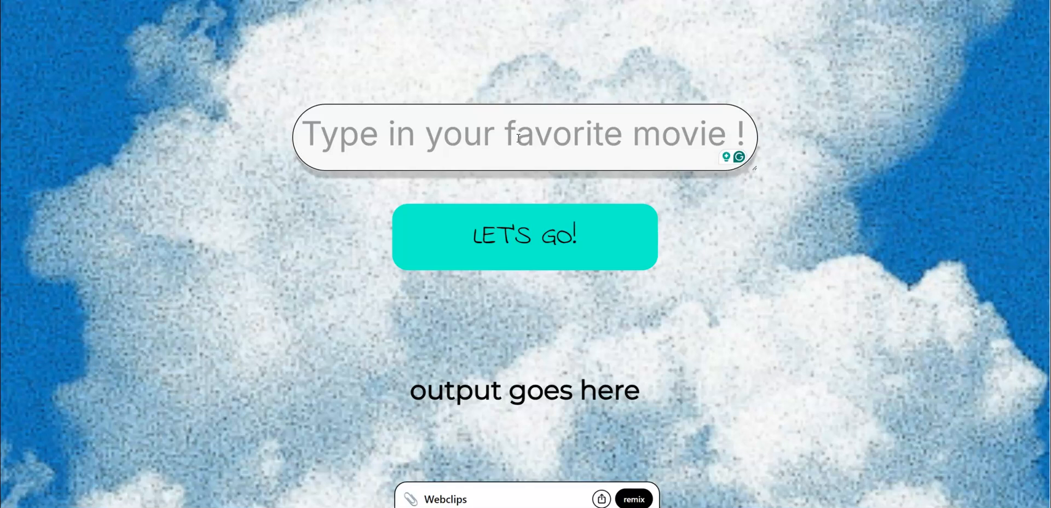
pyautogui.write('Mad MA')
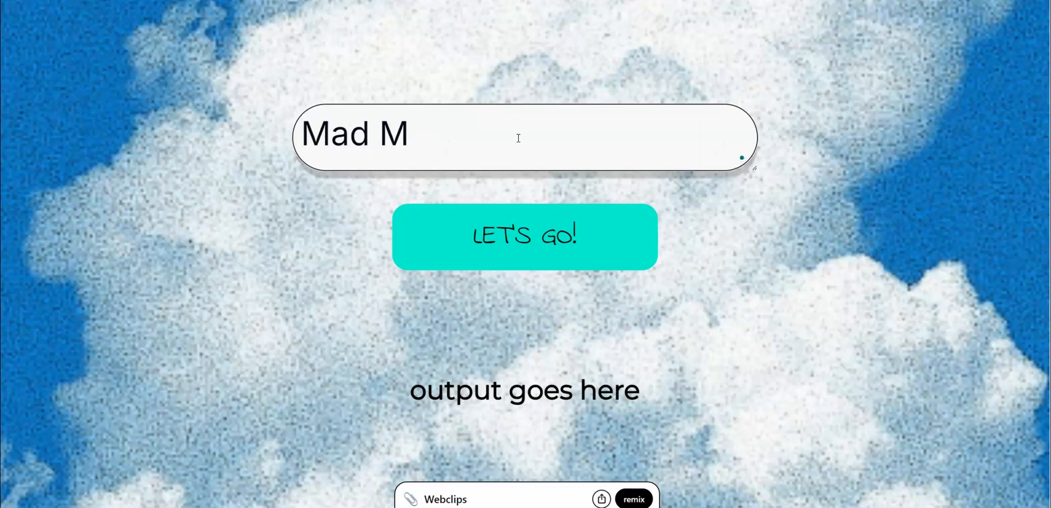
pyautogui.click(556, 225)
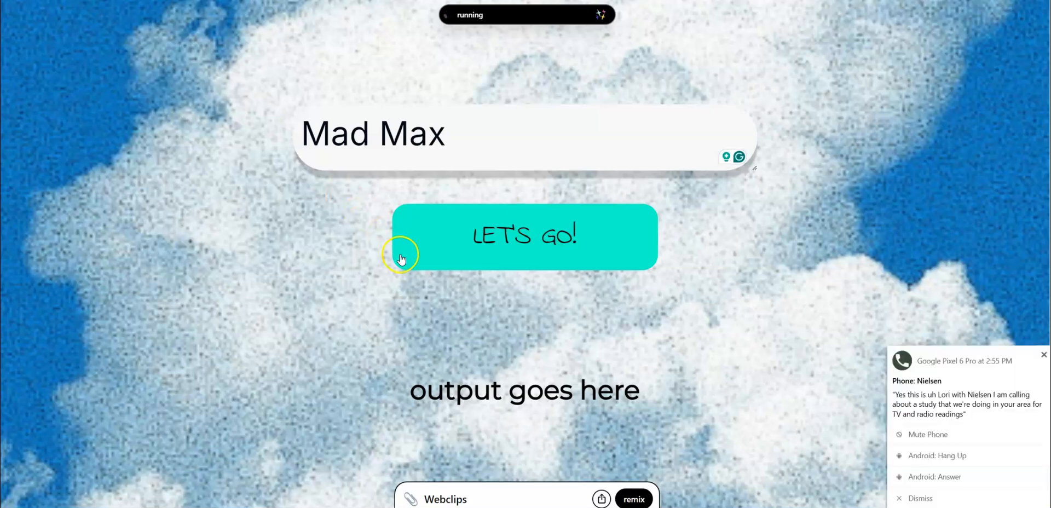
pyautogui.click(1043, 355)
# Step: Read through the food and drink suggestions generated for the movie
pyautogui.scroll(-5, 477, 297)
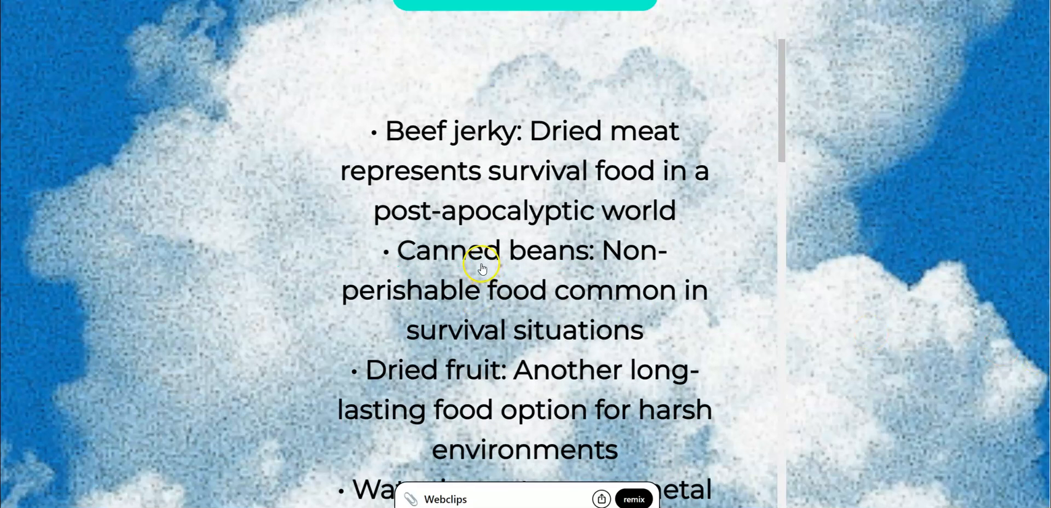
pyautogui.scroll(-10, 485, 276)
pyautogui.scroll(-1, 479, 263)
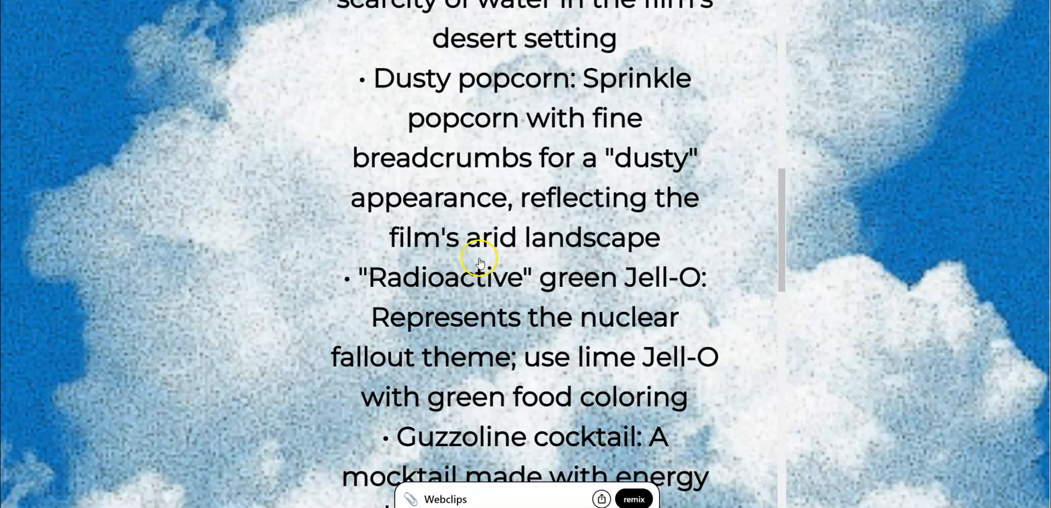
pyautogui.scroll(-6, 528, 282)
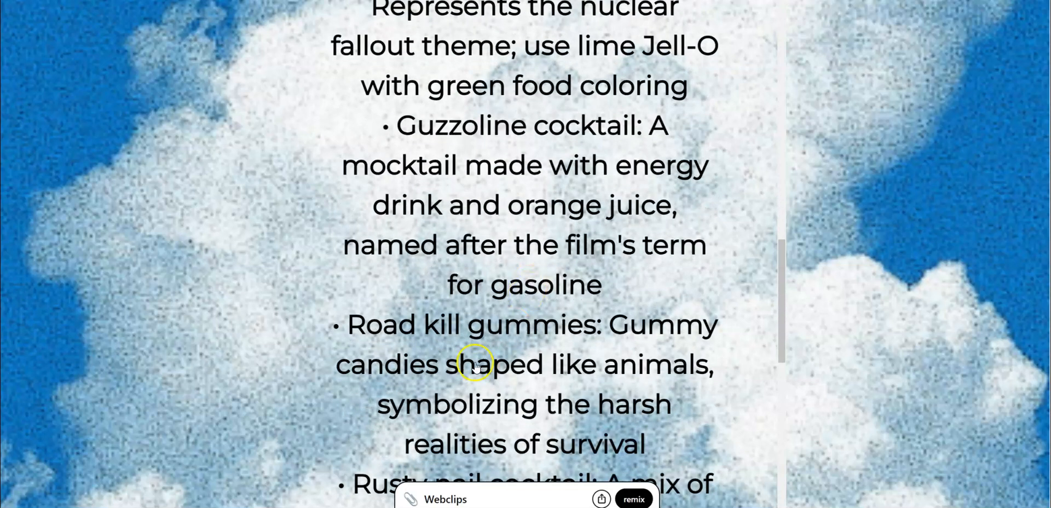
# Step: Read the remaining food and drink suggestions for the movie and return to the movie field
pyautogui.scroll(-2, 482, 264)
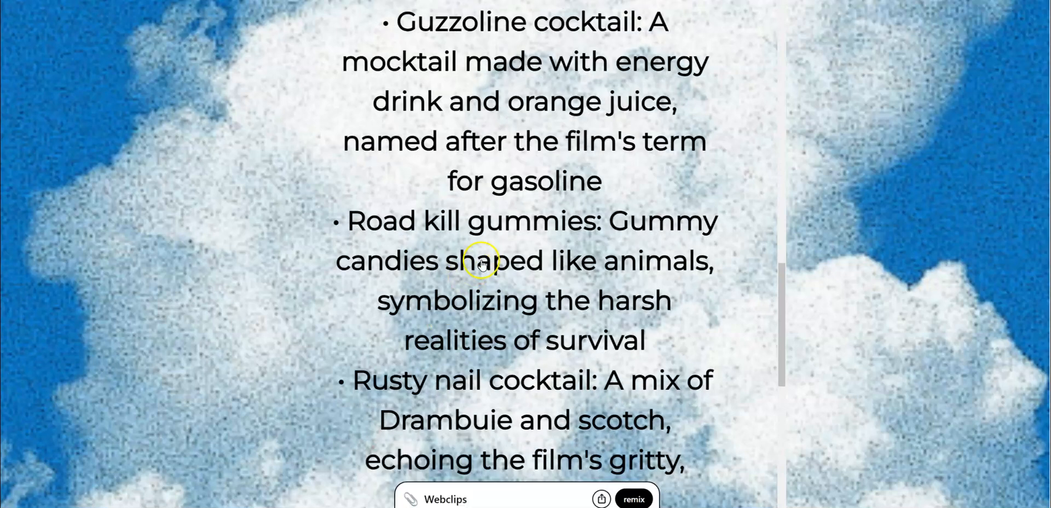
pyautogui.scroll(-5, 504, 236)
pyautogui.scroll(12, 497, 241)
pyautogui.scroll(15, 515, 230)
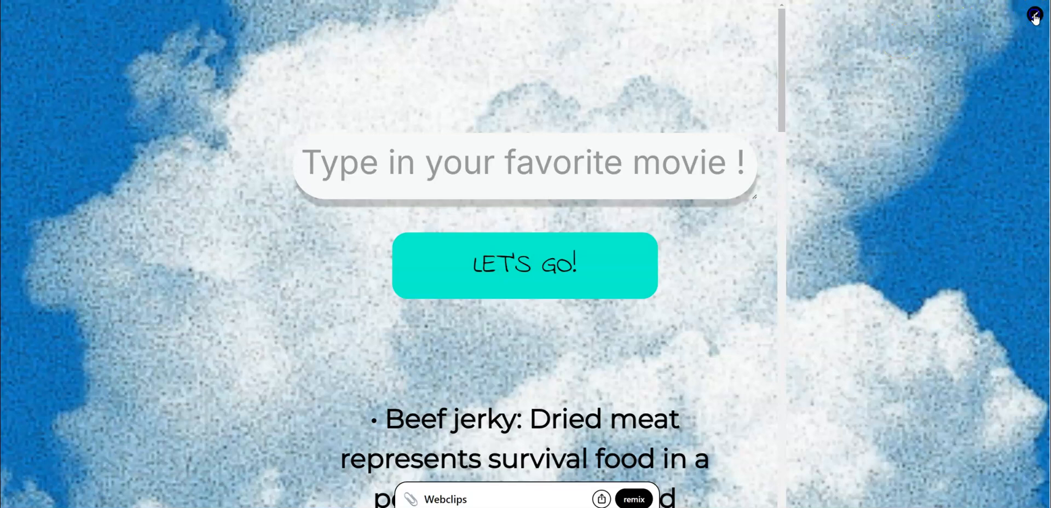
# Step: Return to editing, try the light blue-to-lavender gradient as the page background, and dismiss the phone call notification
pyautogui.click(1034, 15)
pyautogui.click(725, 18)
pyautogui.scroll(-10, 455, 228)
pyautogui.scroll(5, 429, 251)
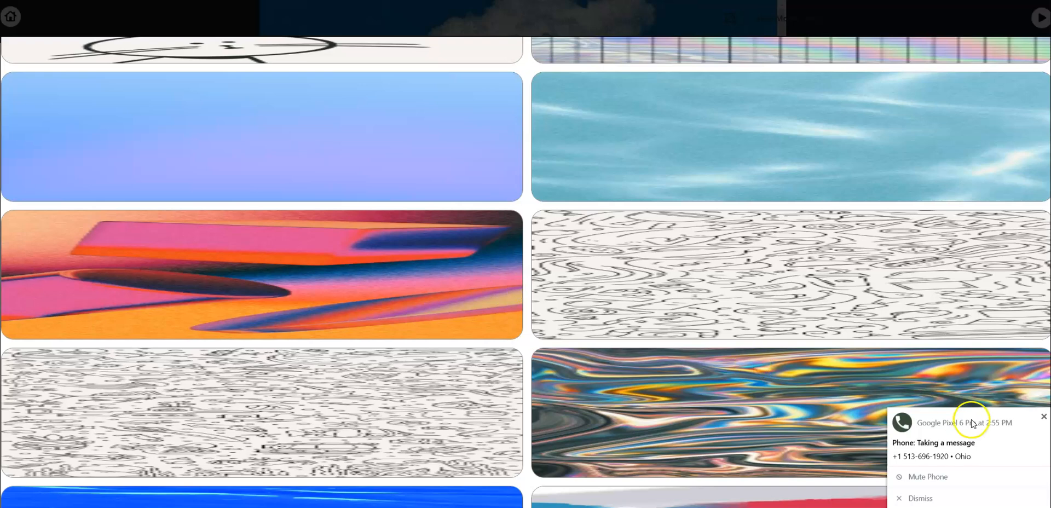
pyautogui.click(1043, 417)
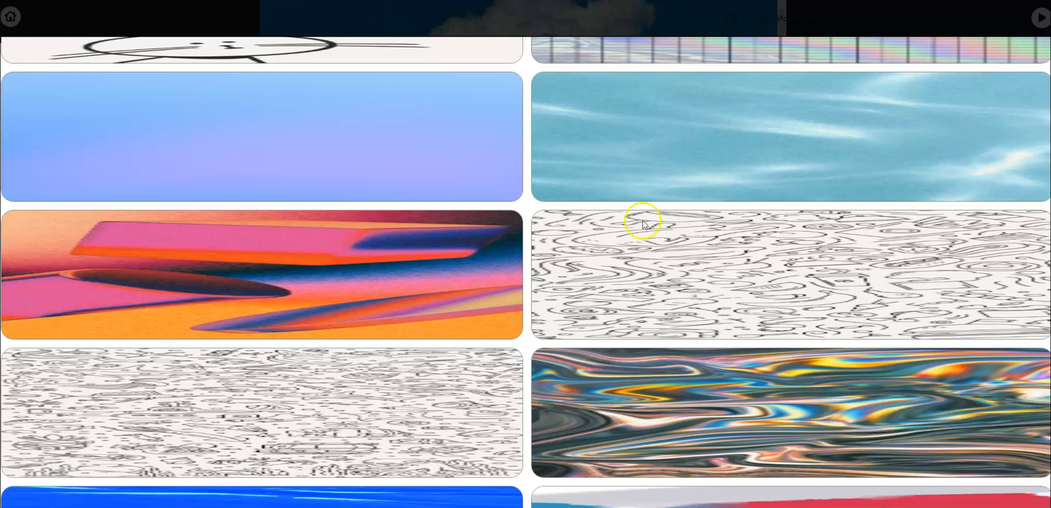
pyautogui.click(381, 147)
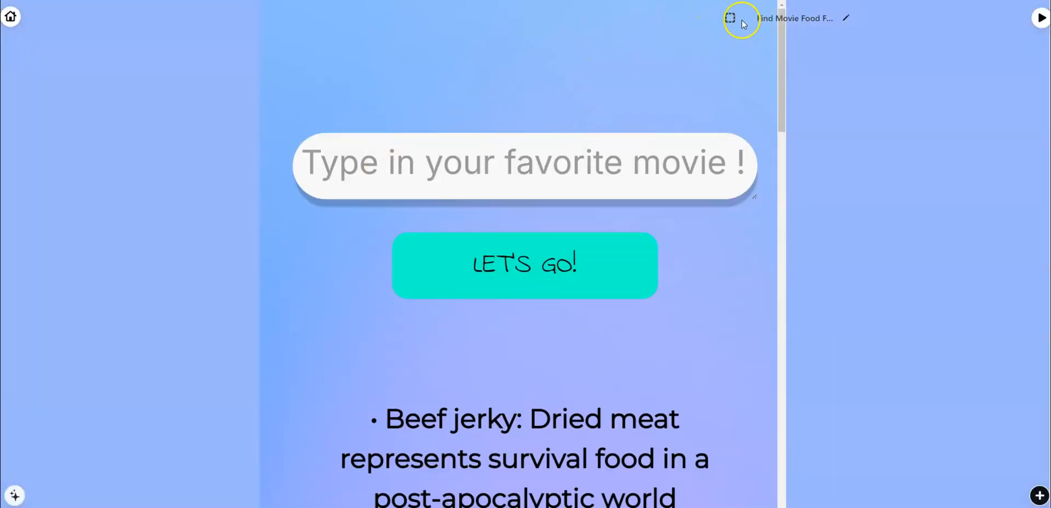
# Step: Look through the background gallery and try the deep blue gradient as the page background
pyautogui.click(726, 19)
pyautogui.scroll(-10, 507, 197)
pyautogui.scroll(5, 520, 181)
pyautogui.scroll(-15, 518, 178)
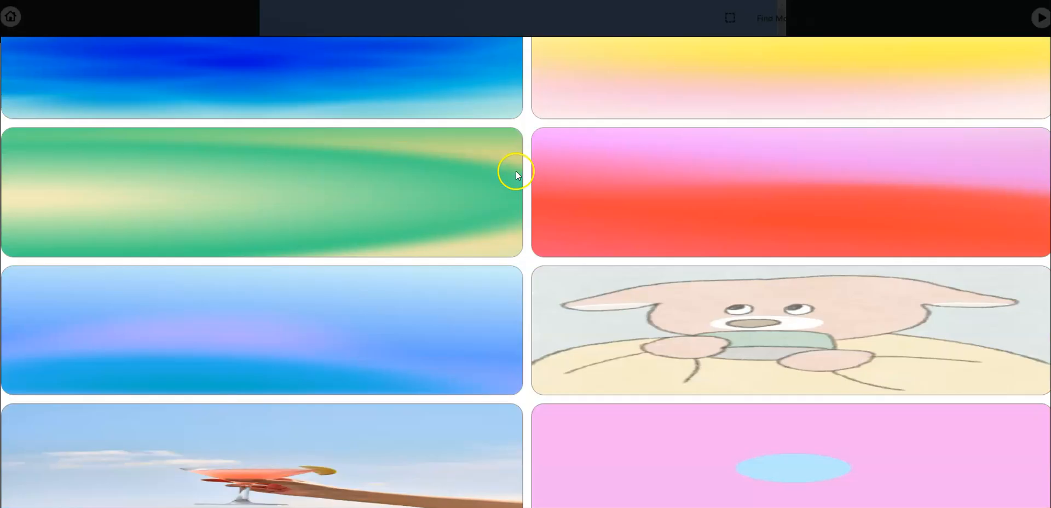
pyautogui.scroll(-10, 491, 206)
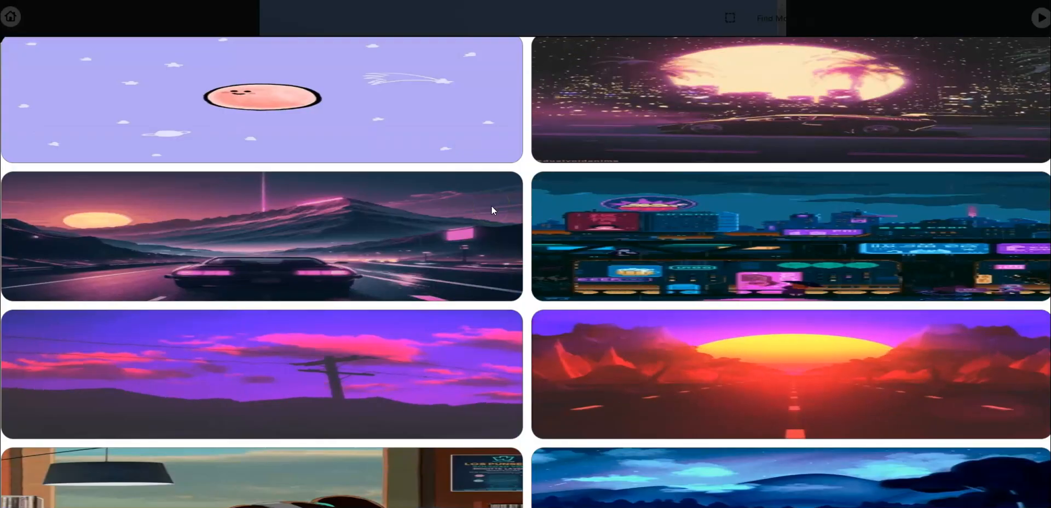
pyautogui.scroll(-6, 490, 206)
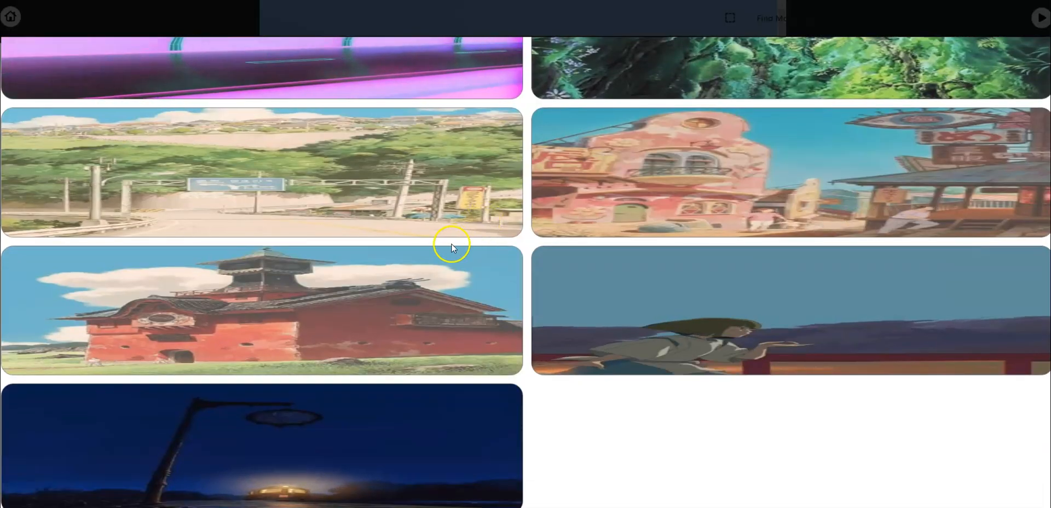
pyautogui.scroll(5, 453, 244)
pyautogui.scroll(15, 432, 251)
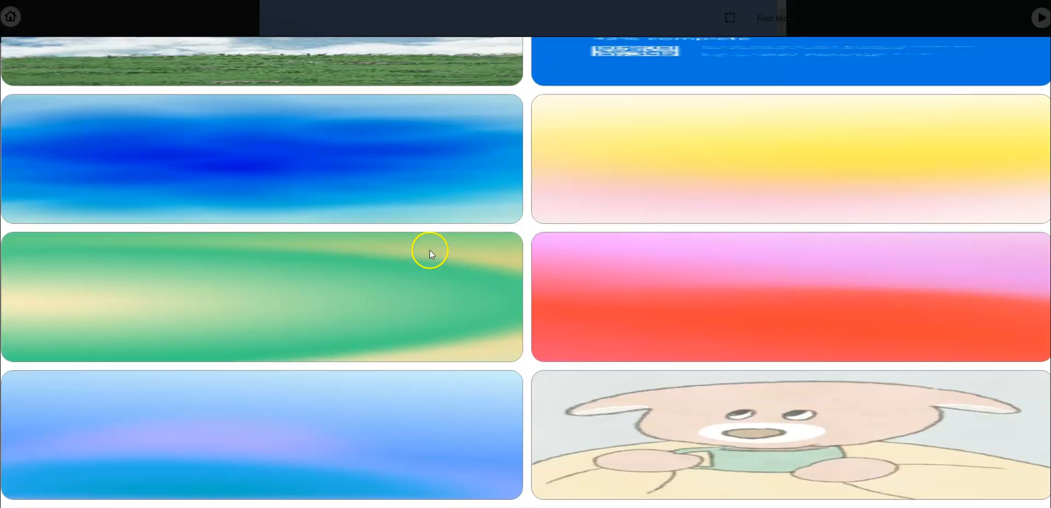
pyautogui.scroll(3, 429, 256)
pyautogui.click(427, 257)
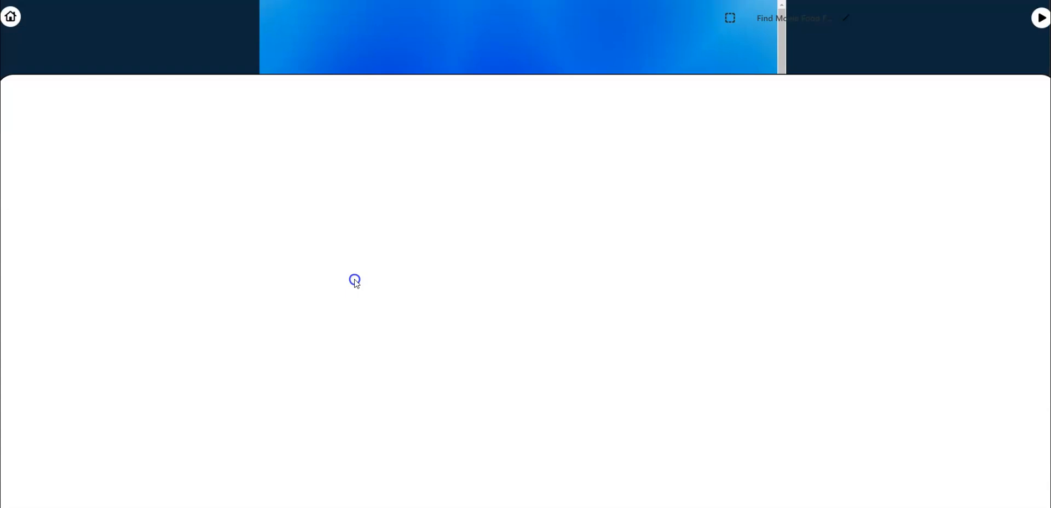
pyautogui.scroll(-3, 570, 234)
pyautogui.scroll(3, 569, 235)
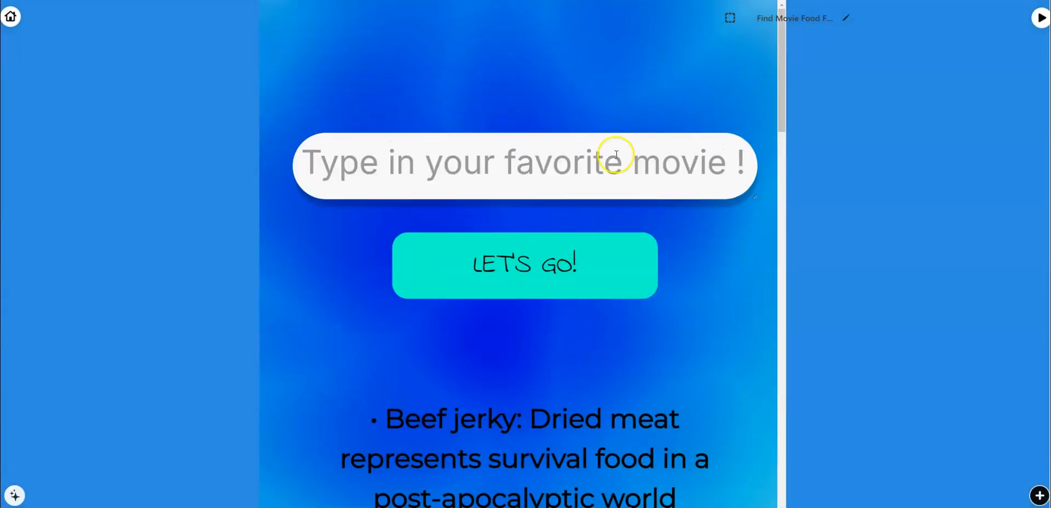
# Step: Change the page background to the light blue rippled-water image and check it behind the output text
pyautogui.click(723, 19)
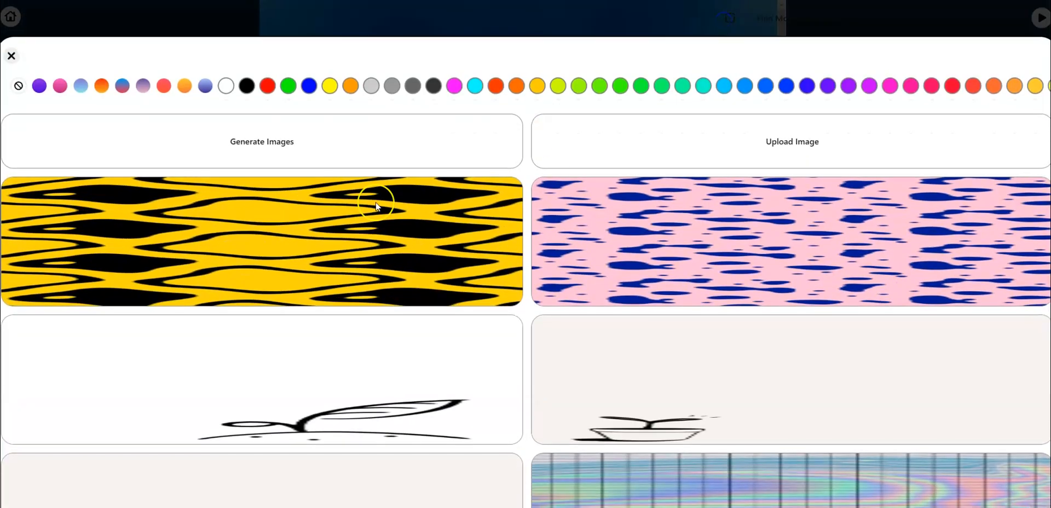
pyautogui.scroll(-3, 376, 206)
pyautogui.scroll(-5, 377, 206)
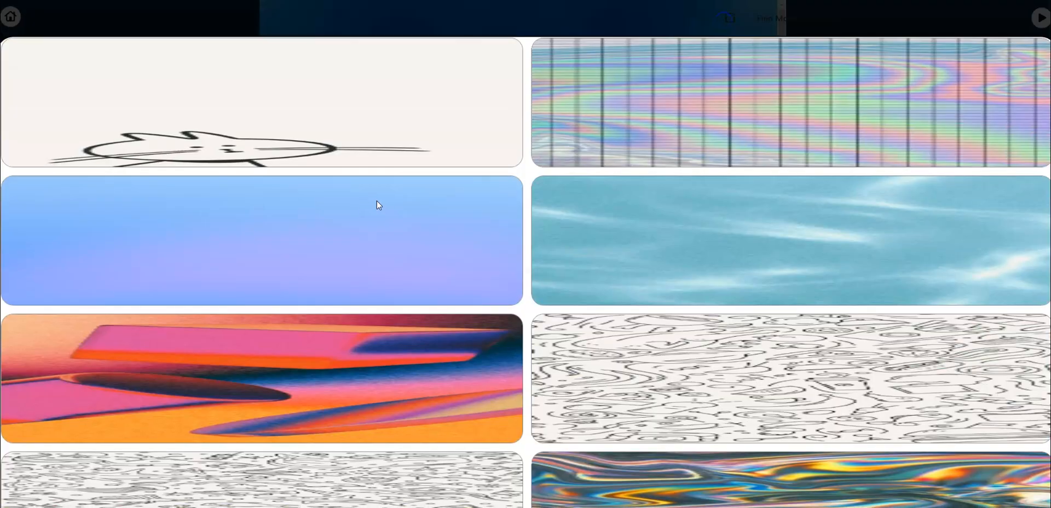
pyautogui.click(657, 187)
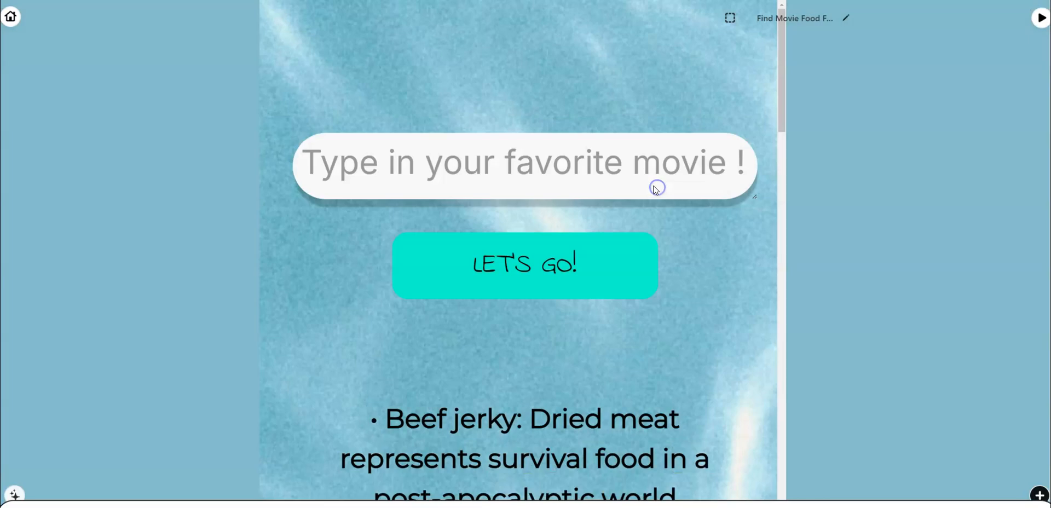
pyautogui.scroll(-5, 652, 195)
pyautogui.scroll(5, 651, 195)
pyautogui.scroll(-10, 651, 196)
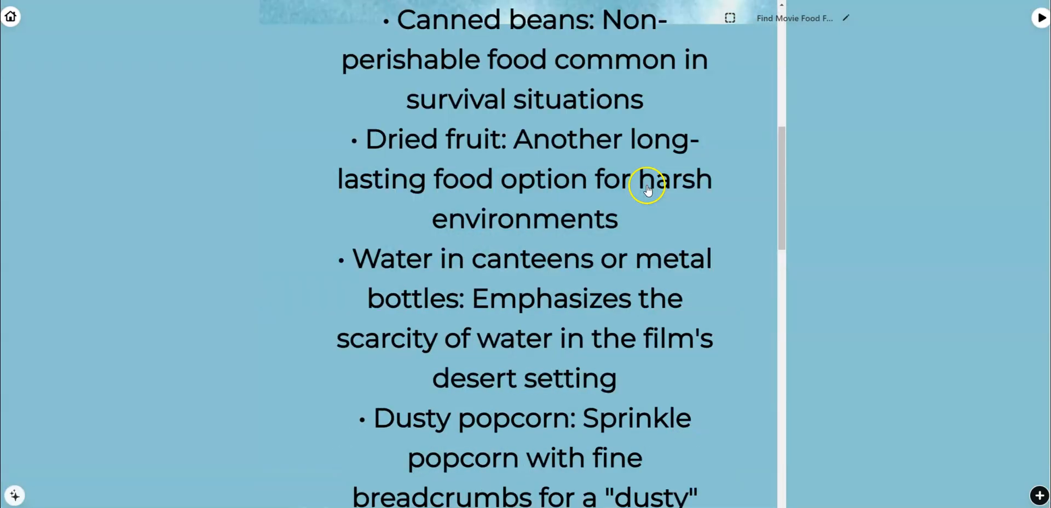
pyautogui.scroll(10, 638, 176)
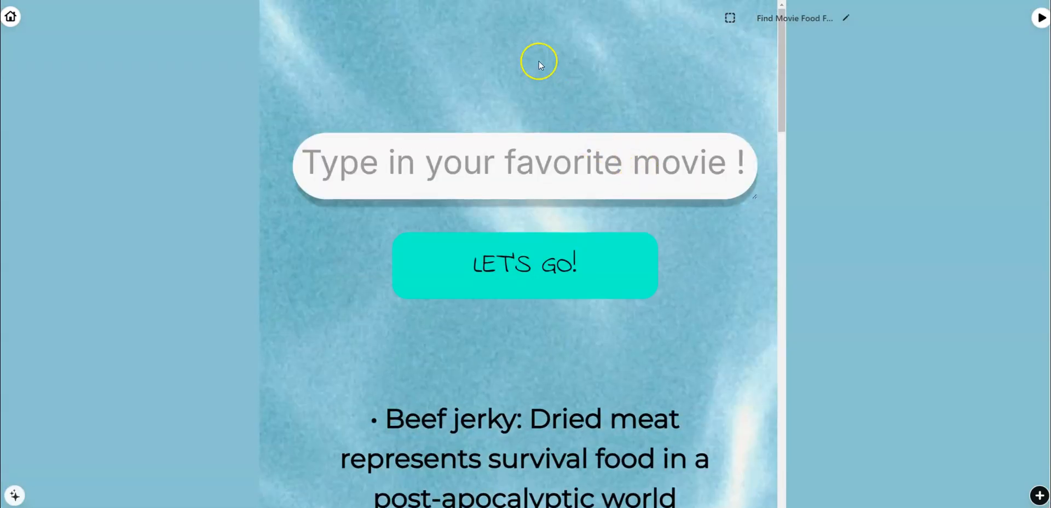
# Step: Add an image element to the page using the light blue clay clouds from the image gallery
pyautogui.click(1039, 496)
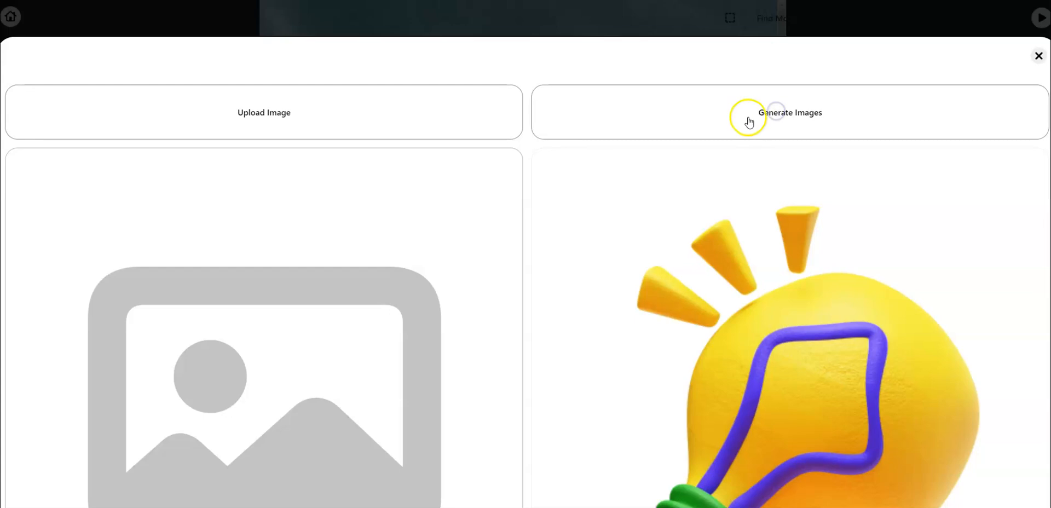
pyautogui.scroll(-10, 427, 255)
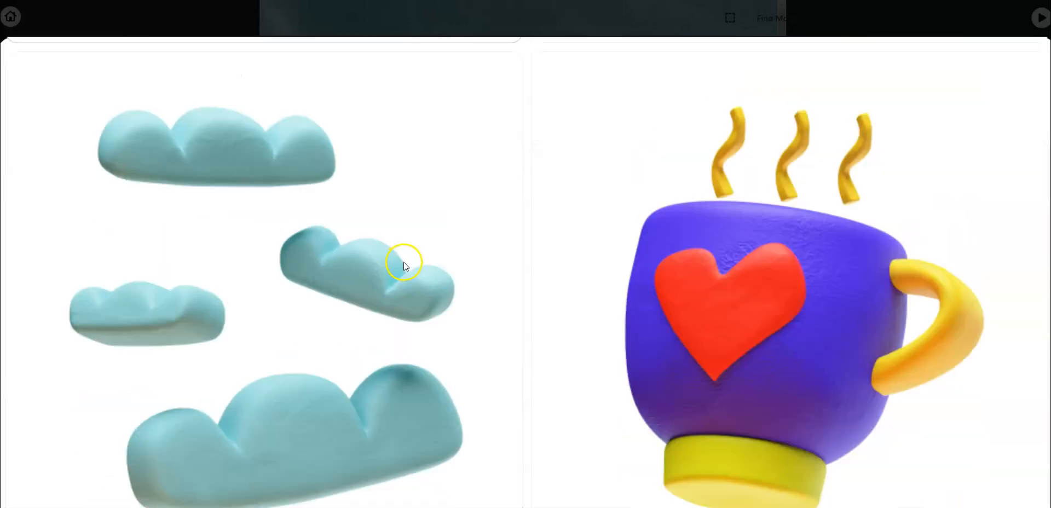
pyautogui.scroll(-10, 422, 258)
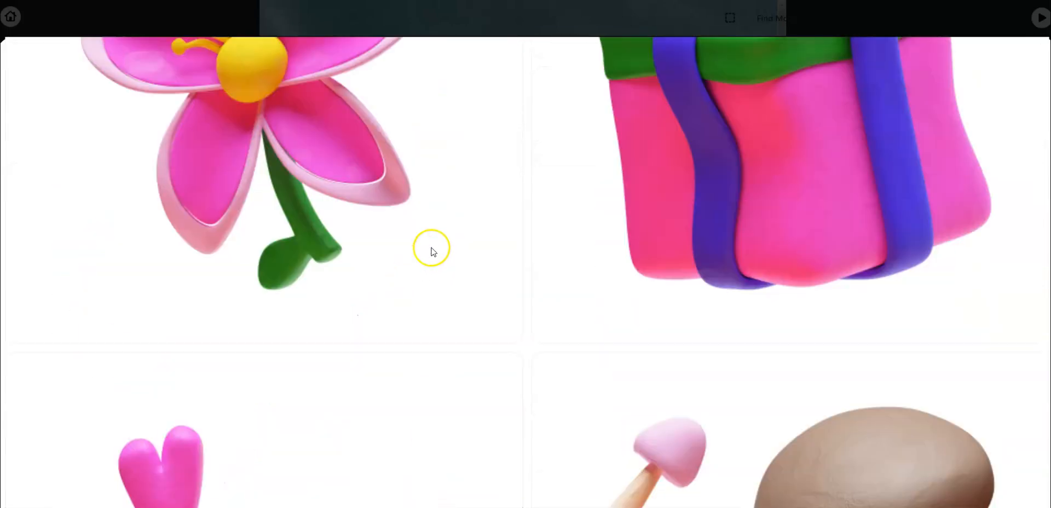
pyautogui.scroll(-10, 432, 252)
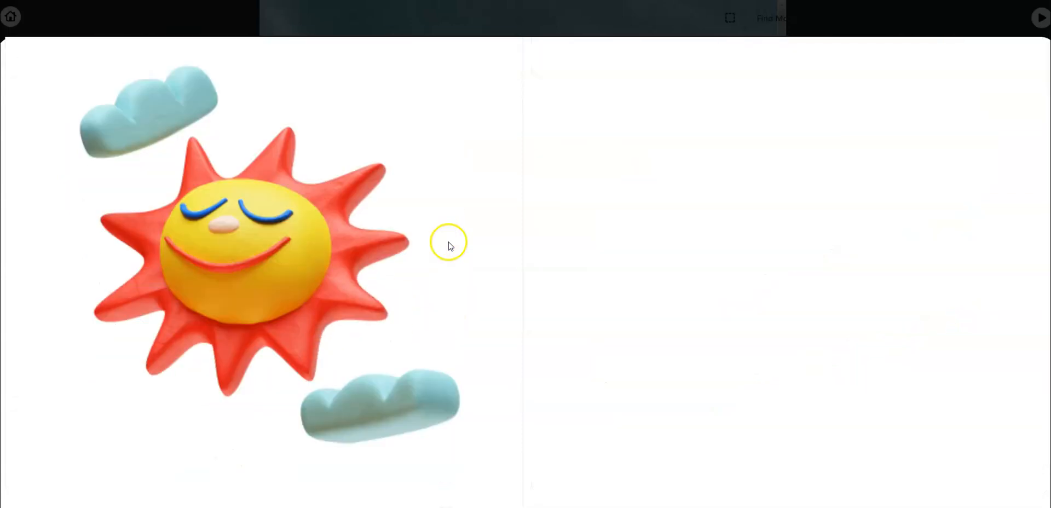
pyautogui.scroll(10, 447, 245)
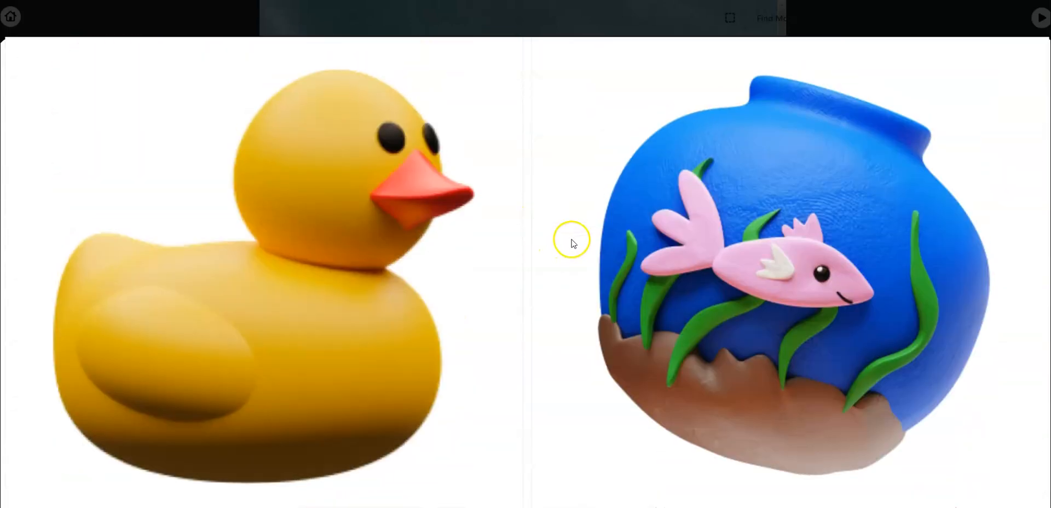
pyautogui.scroll(5, 571, 244)
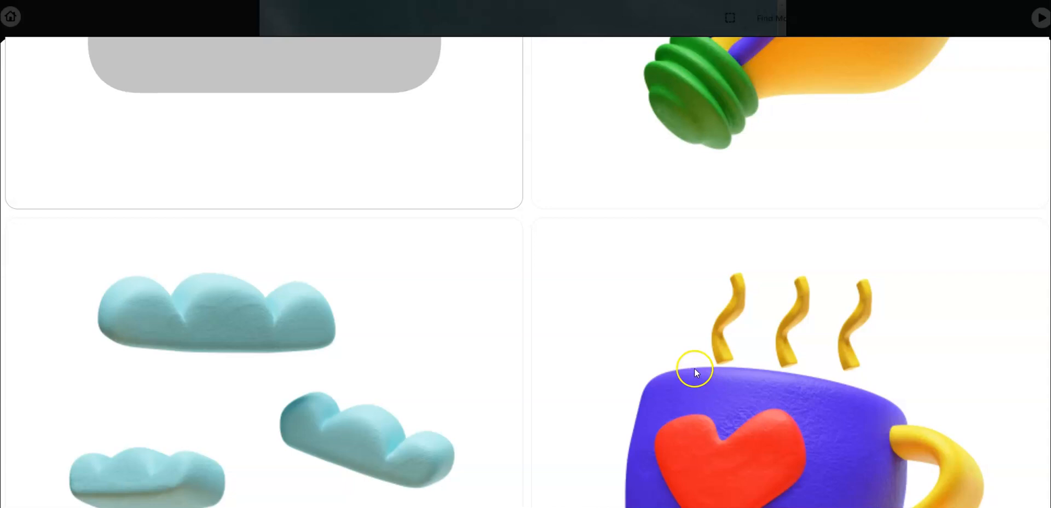
pyautogui.scroll(4, 684, 358)
pyautogui.scroll(-4, 541, 350)
pyautogui.click(246, 235)
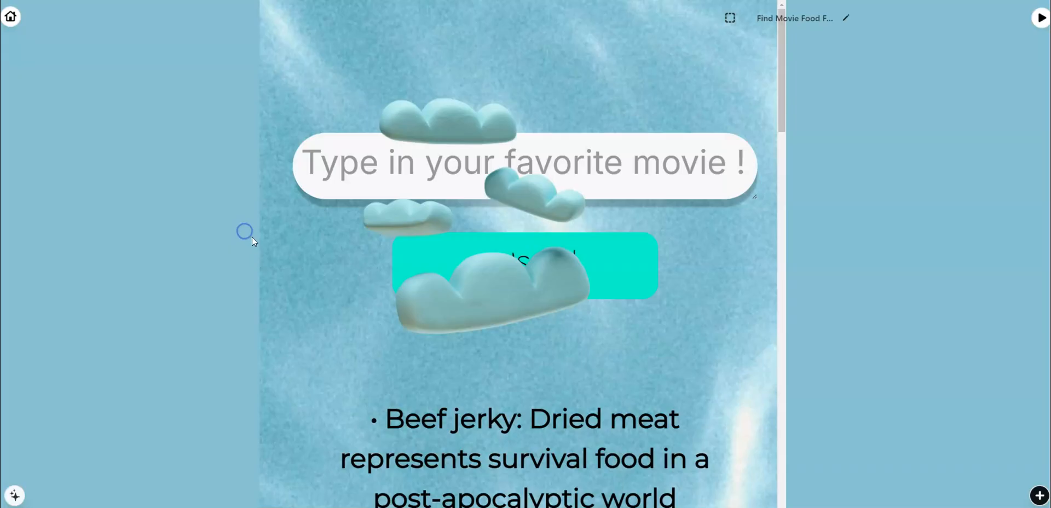
# Step: Move the clouds image upward, reduce its width, and set its height to 4 so it fits above the movie field
pyautogui.click(523, 69)
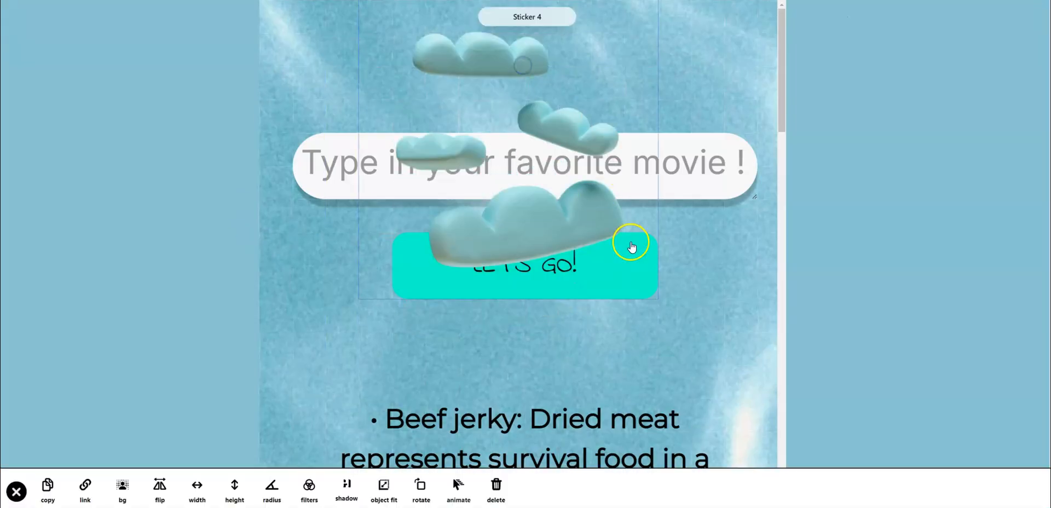
pyautogui.click(195, 486)
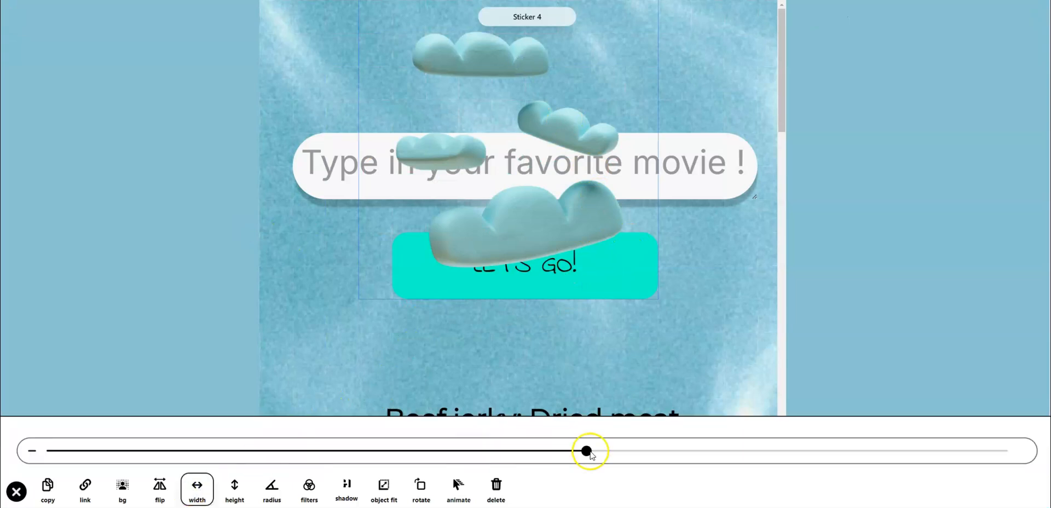
pyautogui.moveTo(586, 450); pyautogui.dragTo(351, 450)
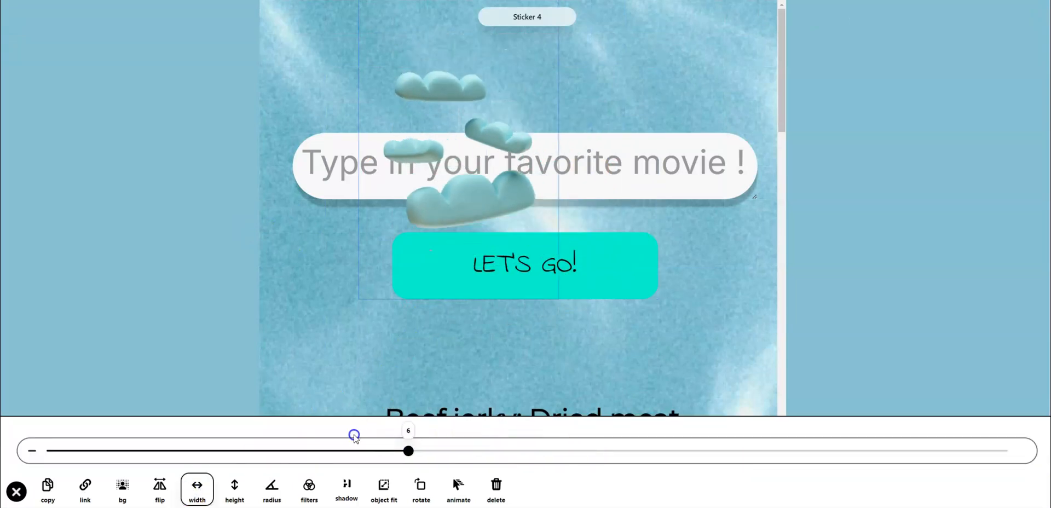
pyautogui.click(235, 488)
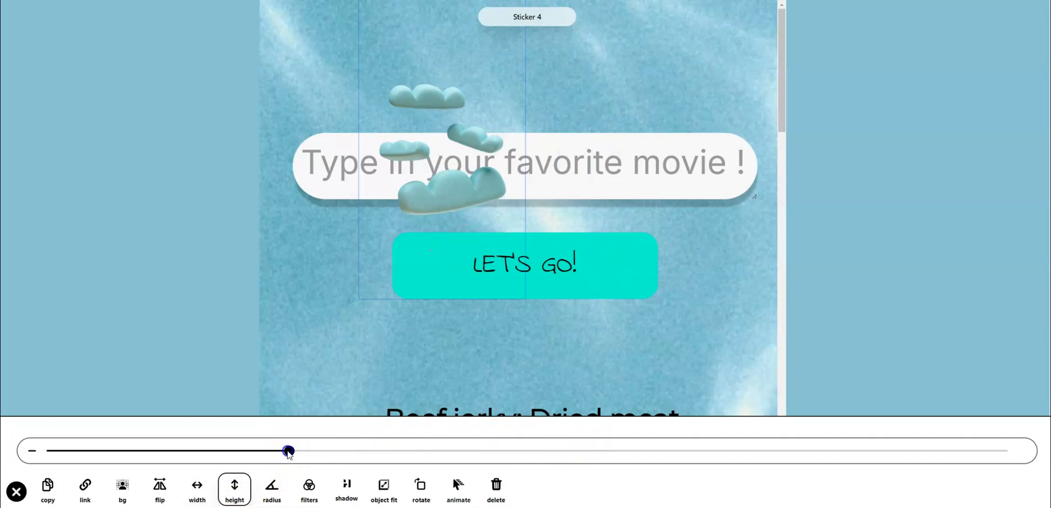
pyautogui.moveTo(173, 446); pyautogui.dragTo(120, 444)
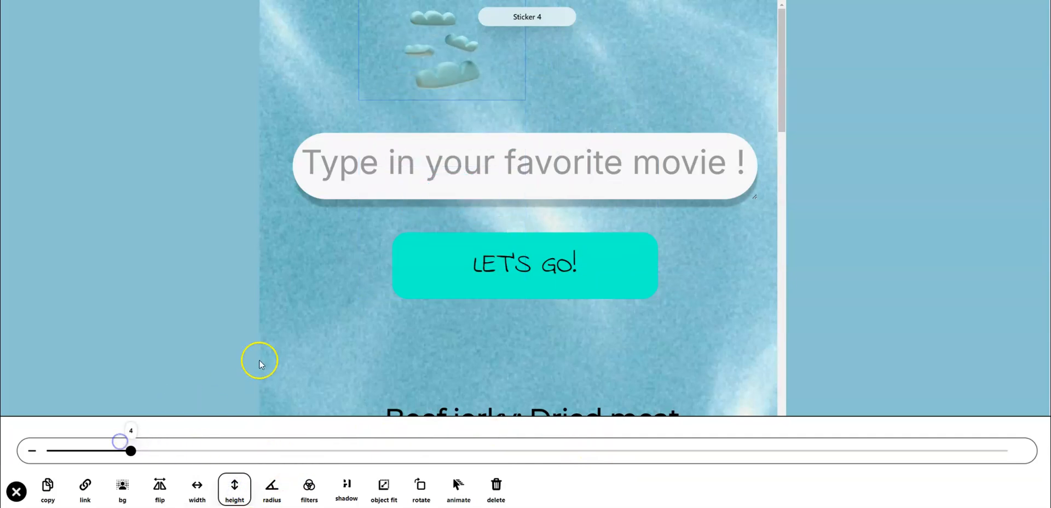
pyautogui.click(478, 54)
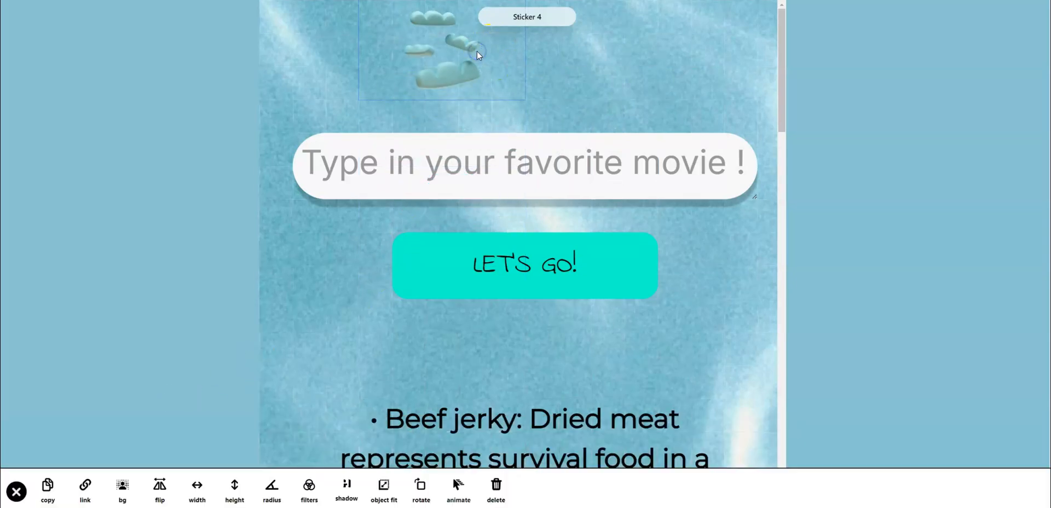
# Step: Duplicate the clouds image and place one copy on each side of the "LET'S GO!" button
pyautogui.click(49, 484)
pyautogui.moveTo(410, 94); pyautogui.dragTo(682, 261)
pyautogui.moveTo(445, 64); pyautogui.dragTo(345, 286)
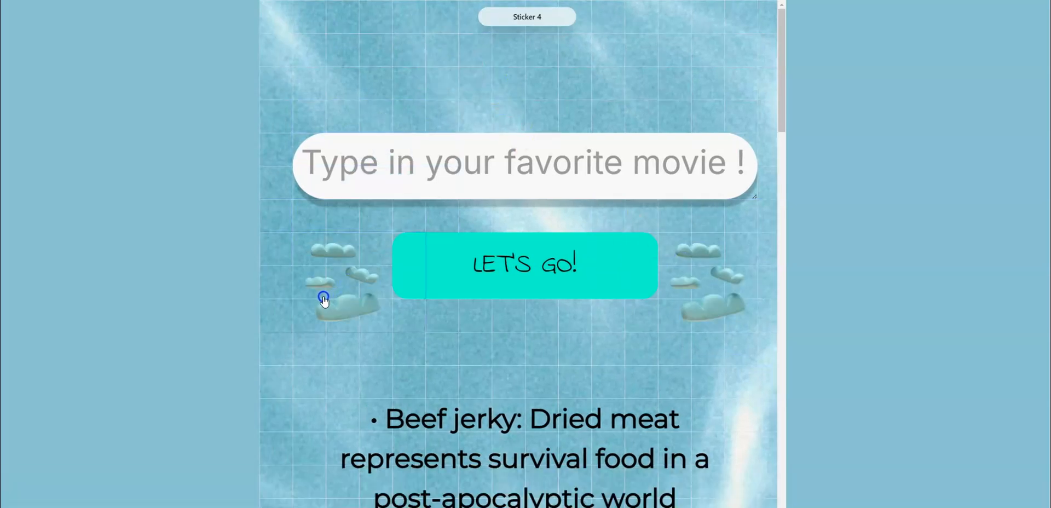
pyautogui.click(290, 304)
pyautogui.click(572, 347)
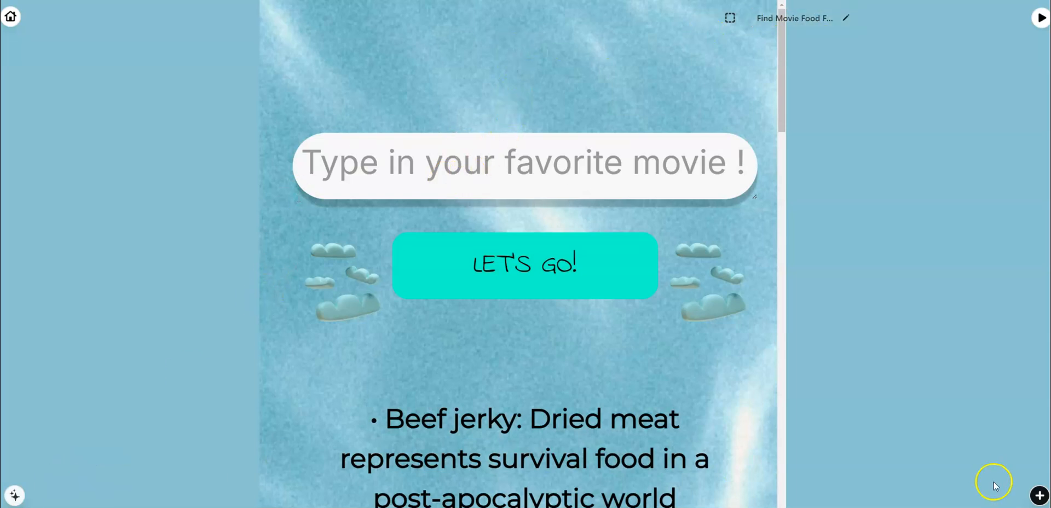
# Step: Browse the image gallery for another decorative image to add to the page
pyautogui.click(1039, 495)
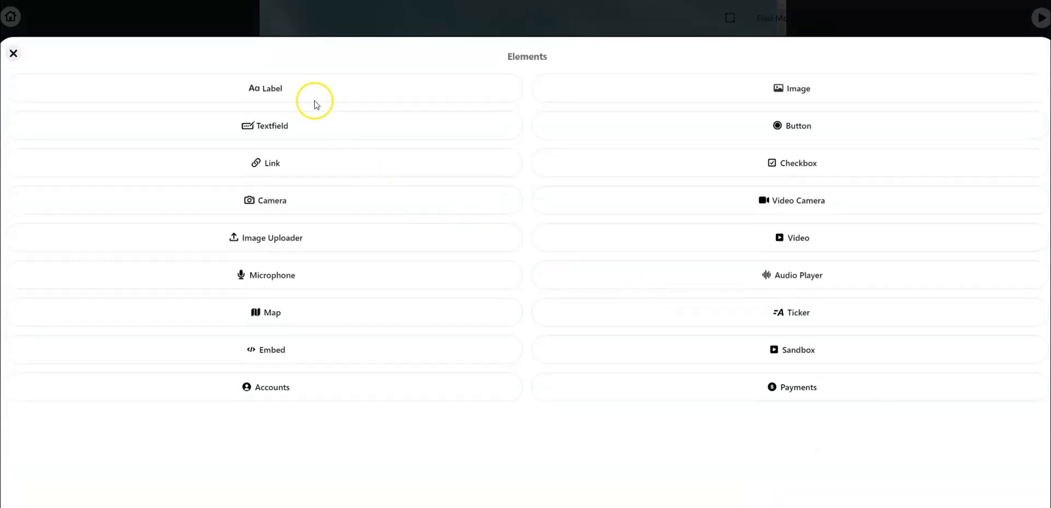
pyautogui.click(814, 89)
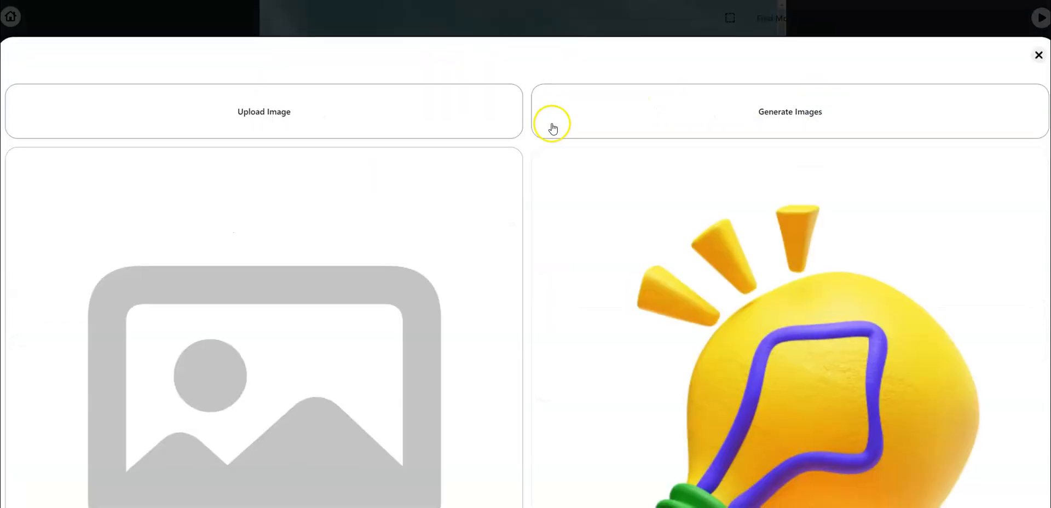
pyautogui.scroll(-15, 559, 181)
pyautogui.scroll(-10, 557, 190)
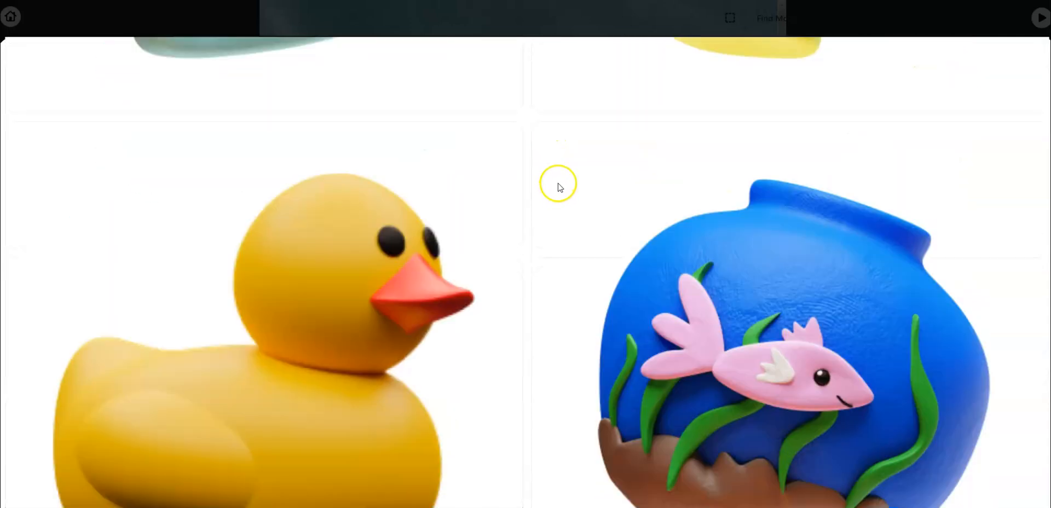
pyautogui.scroll(-10, 563, 191)
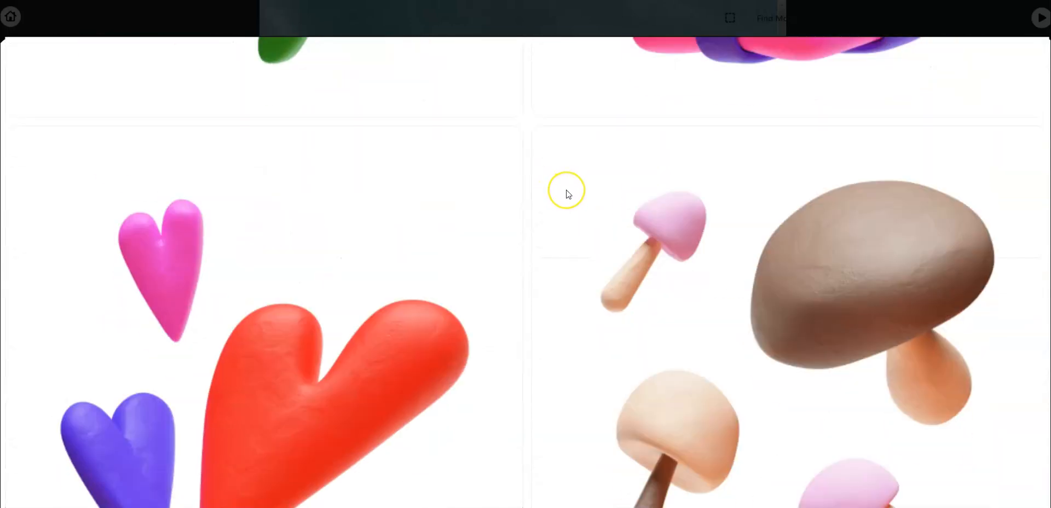
pyautogui.scroll(-3, 566, 194)
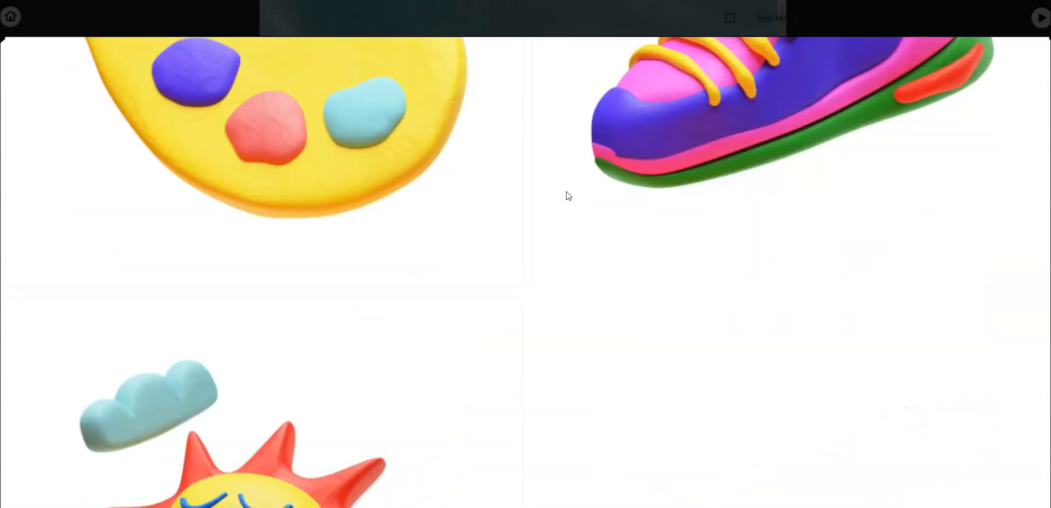
pyautogui.scroll(12, 574, 189)
pyautogui.scroll(10, 584, 184)
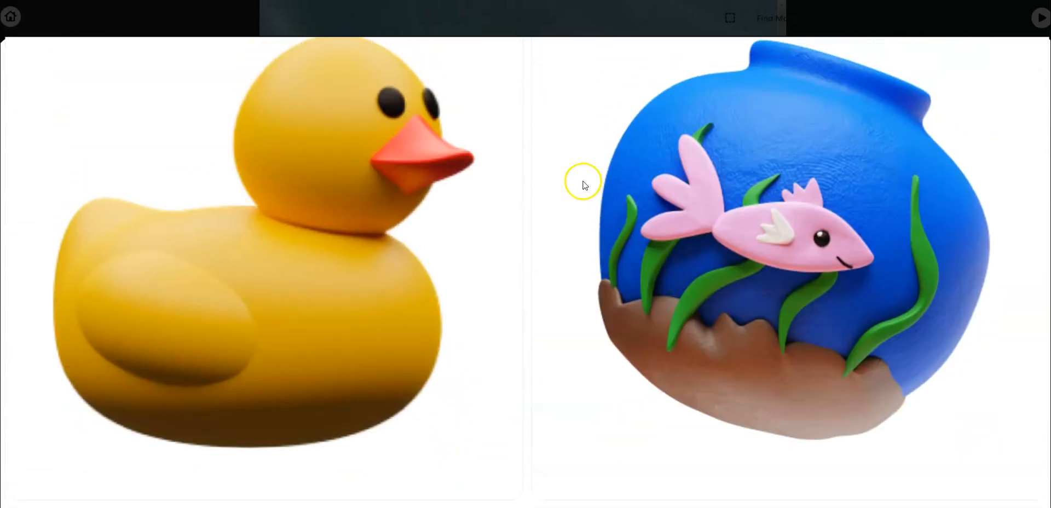
pyautogui.scroll(2, 584, 180)
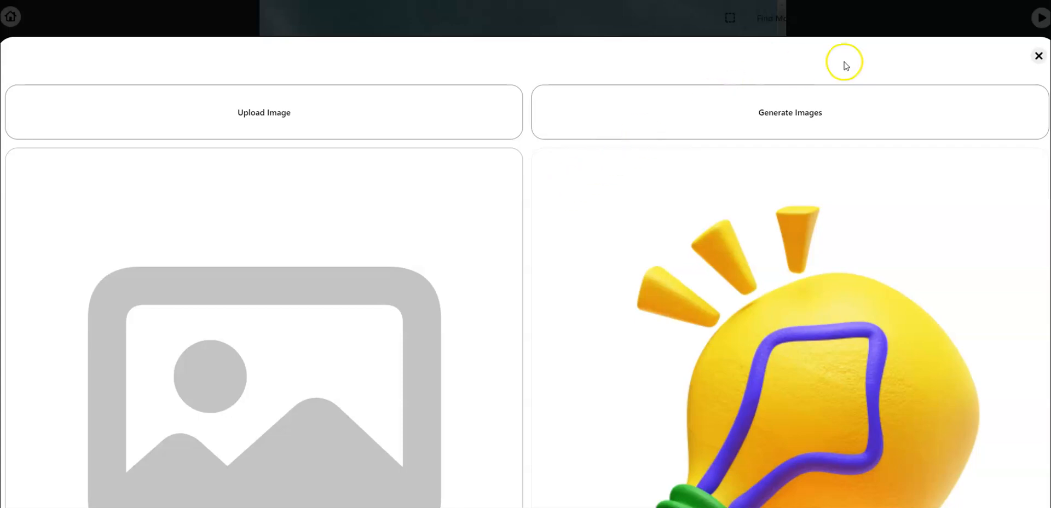
pyautogui.click(1037, 56)
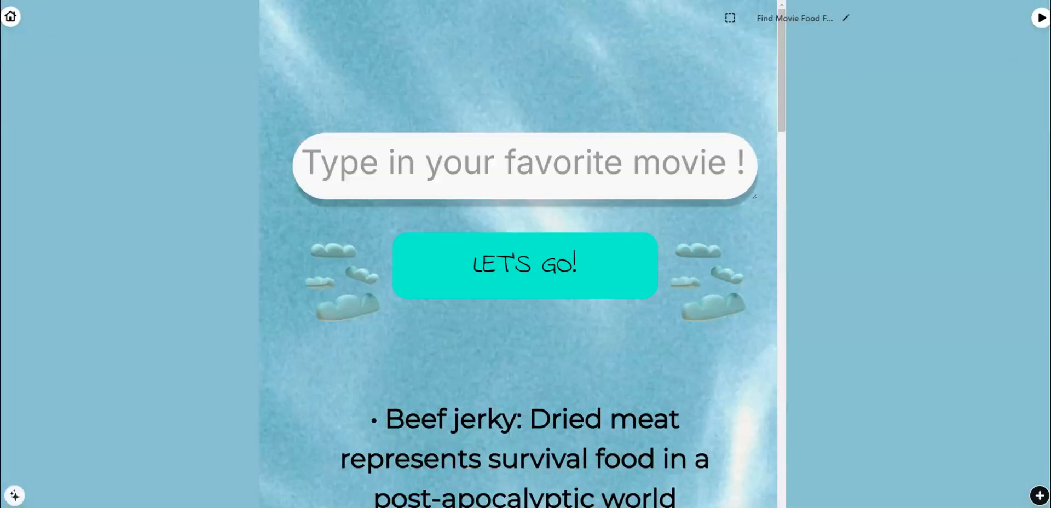
pyautogui.click(737, 160)
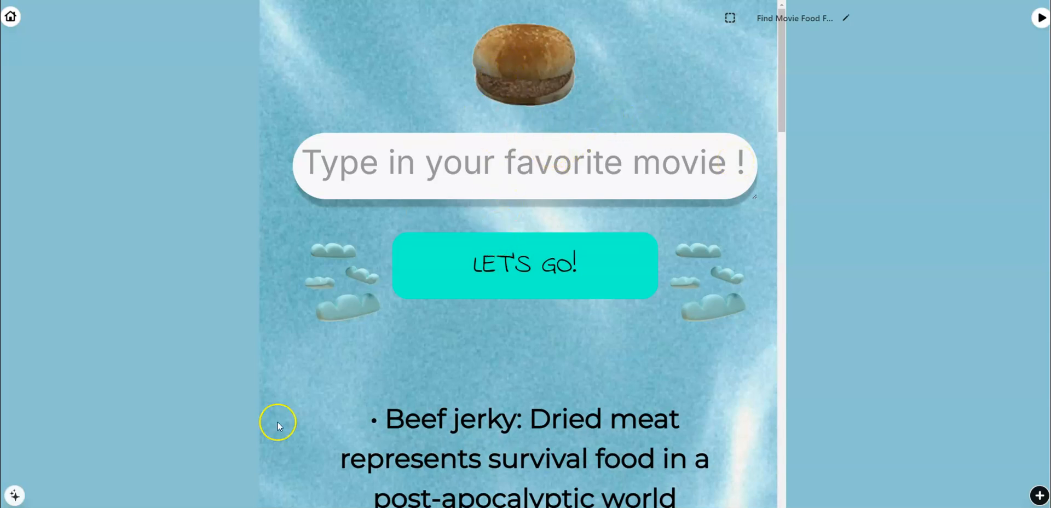
# Step: Add a text label element and place it near the top of the page above the movie field
pyautogui.click(1040, 496)
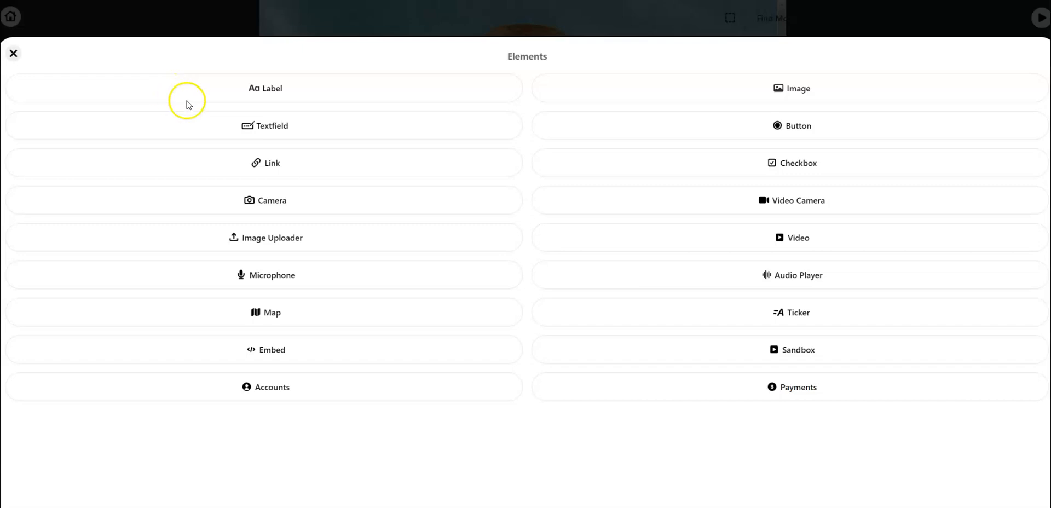
pyautogui.click(266, 92)
pyautogui.moveTo(458, 217); pyautogui.dragTo(376, 65)
# Step: Shift the movie field and "LET'S GO!" button down, and place the hamburger image at the right end of the new label
pyautogui.moveTo(520, 67); pyautogui.dragTo(548, 59)
pyautogui.moveTo(503, 281); pyautogui.dragTo(503, 299)
pyautogui.moveTo(514, 160); pyautogui.dragTo(518, 193)
pyautogui.moveTo(518, 86); pyautogui.dragTo(651, 136)
pyautogui.click(518, 87)
pyautogui.moveTo(469, 66); pyautogui.dragTo(469, 104)
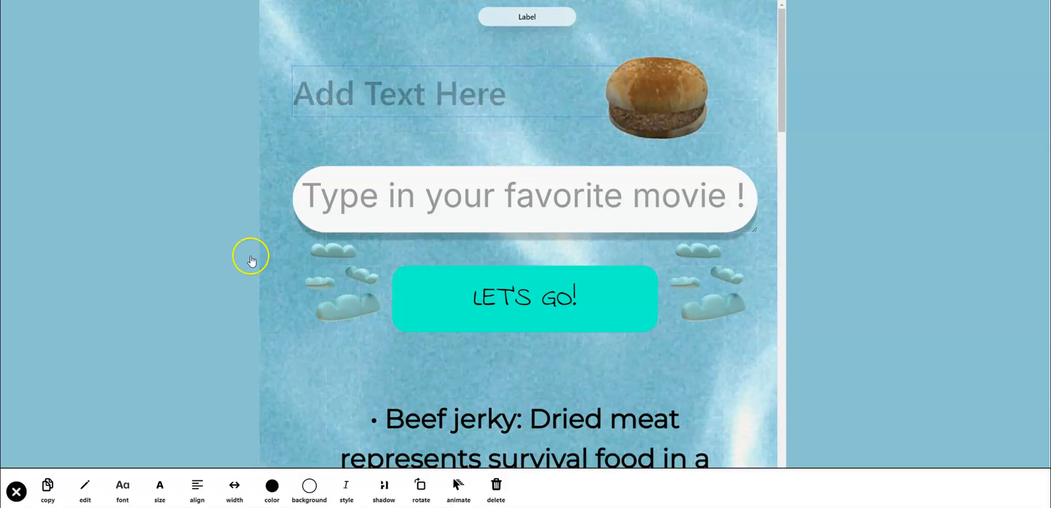
# Step: Enter "Get Movie Food Ideas Fast" as the label text and reduce its size so it fits on one line
pyautogui.click(91, 487)
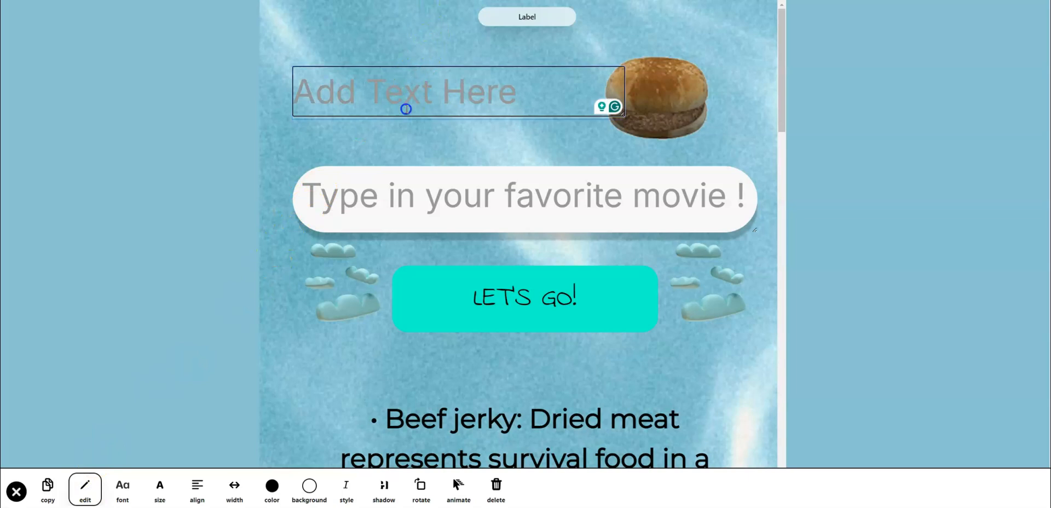
pyautogui.write('Get Movie Fo')
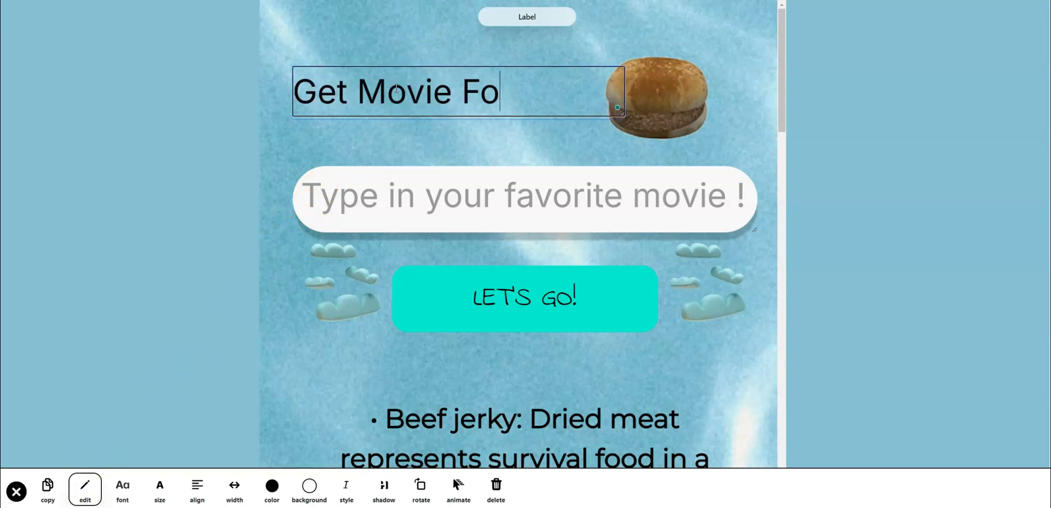
pyautogui.write('od Ideas')
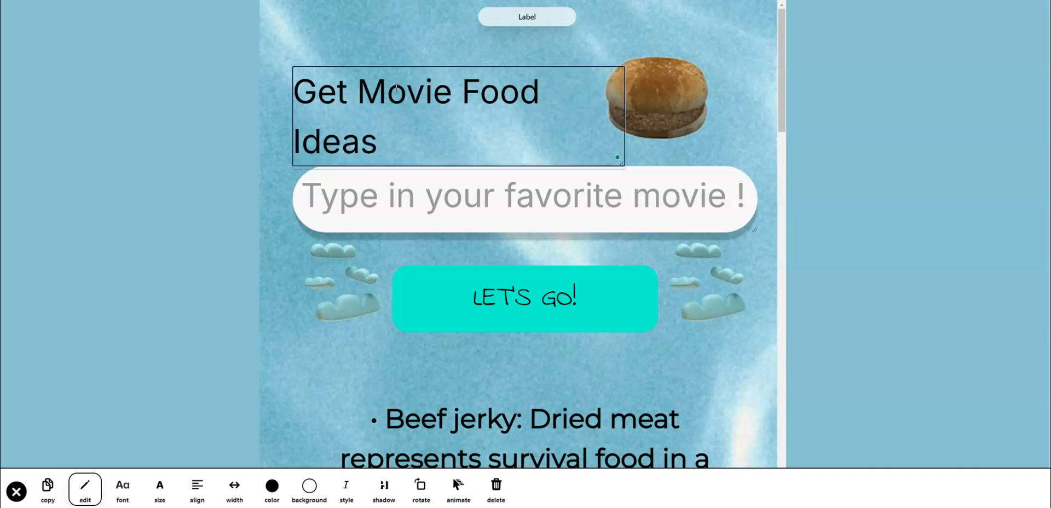
pyautogui.write(' Fast')
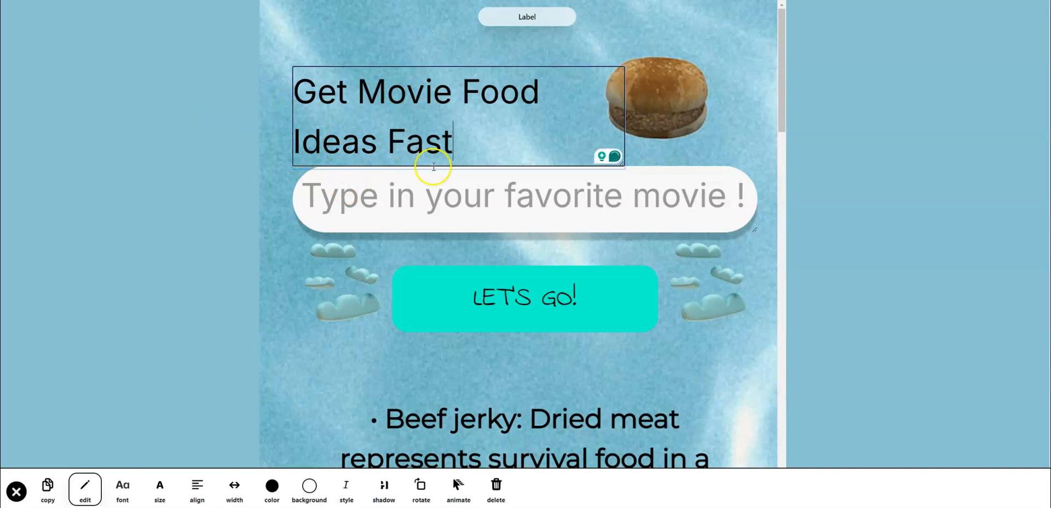
pyautogui.click(166, 488)
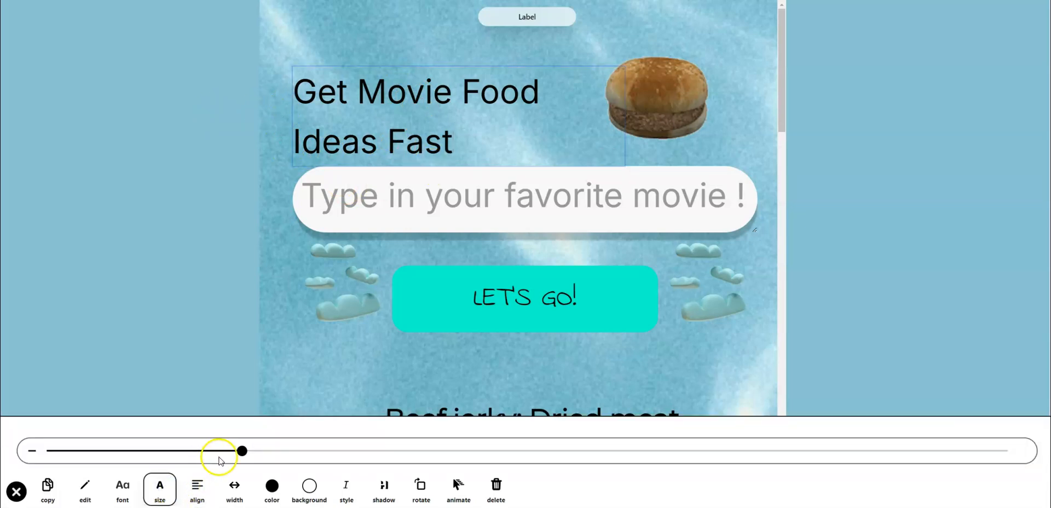
pyautogui.moveTo(147, 452)
pyautogui.mouseDown()
pyautogui.moveTo(131, 452)
pyautogui.moveTo(164, 456)
pyautogui.mouseUp()
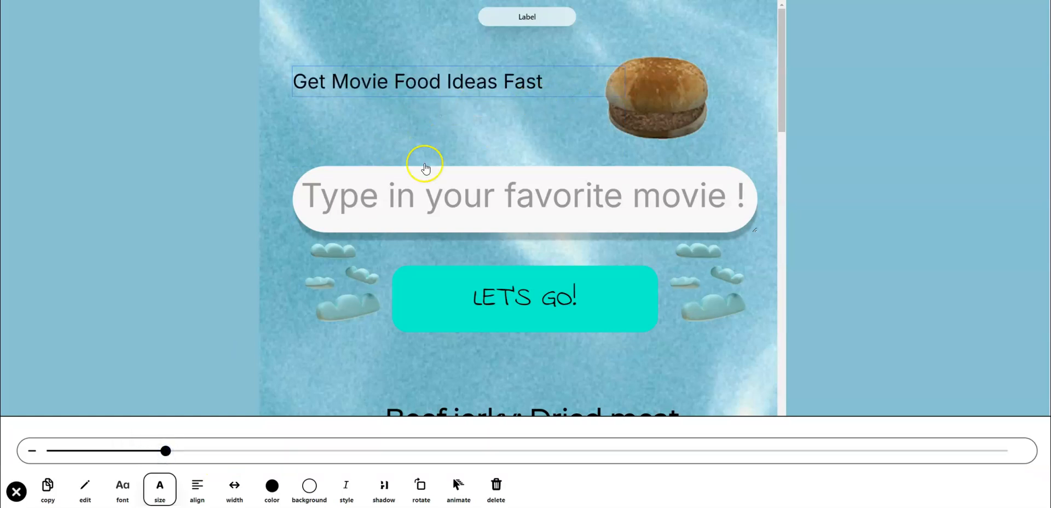
# Step: Add an exclamation mark to the end of the label text and make the label bold
pyautogui.click(565, 76)
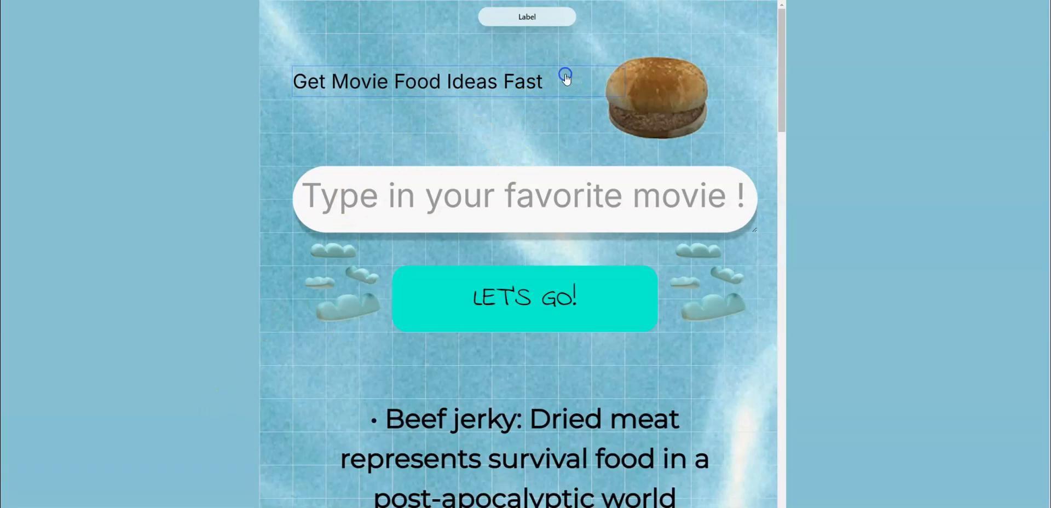
pyautogui.doubleClick(538, 83)
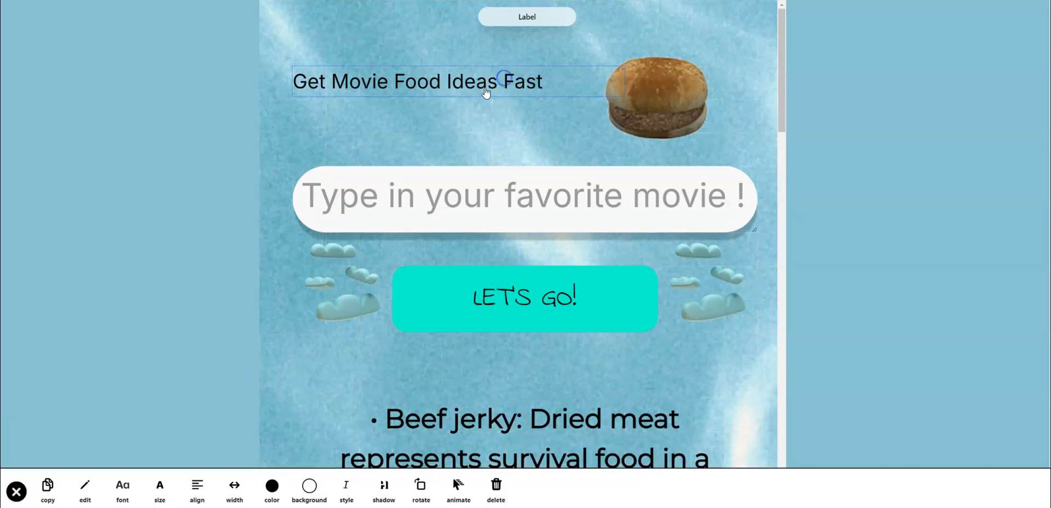
pyautogui.click(83, 489)
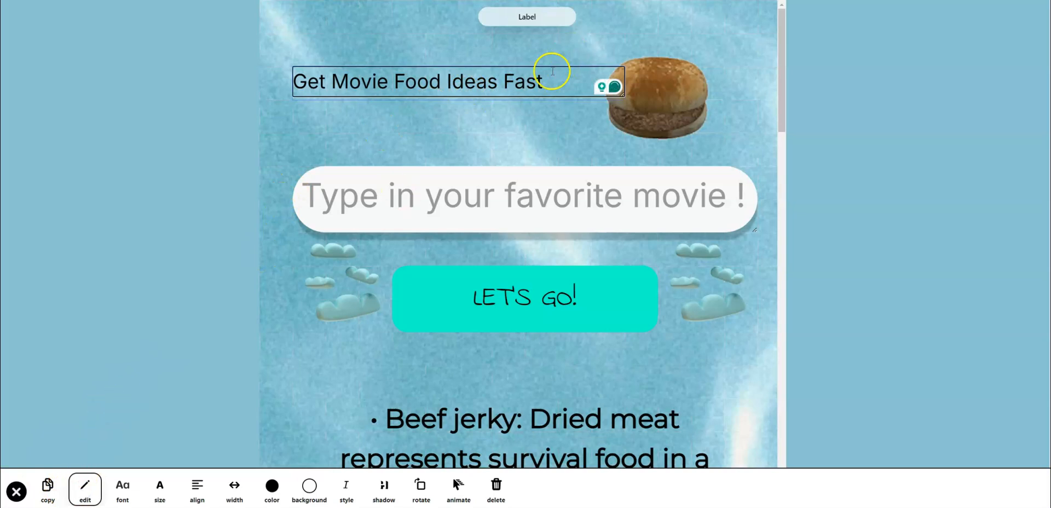
pyautogui.tripleClick(492, 84)
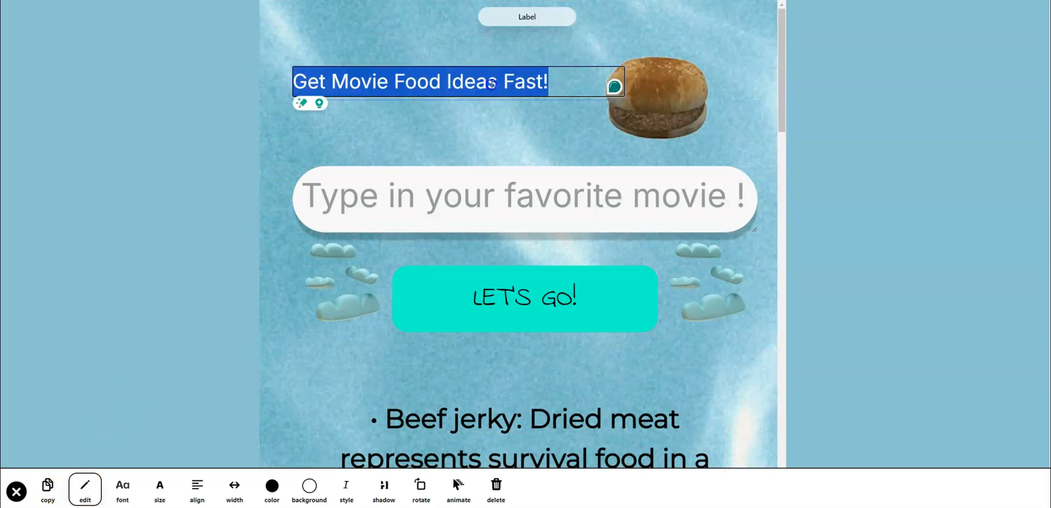
pyautogui.click(345, 491)
pyautogui.click(141, 445)
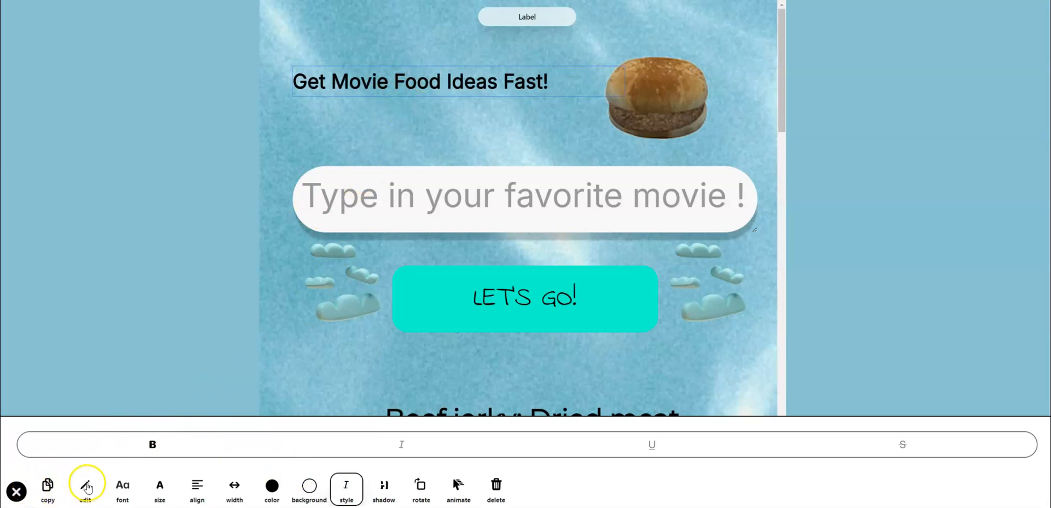
# Step: Try several fonts on the heading label, including Shadows Into Light, Lobster and Satisfy, and settle on Kaushan Script
pyautogui.click(121, 486)
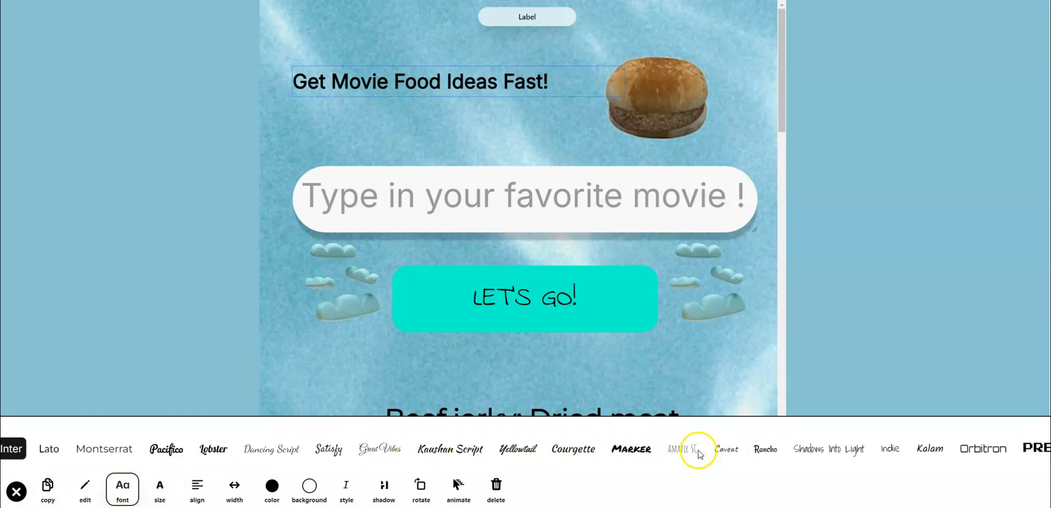
pyautogui.click(839, 455)
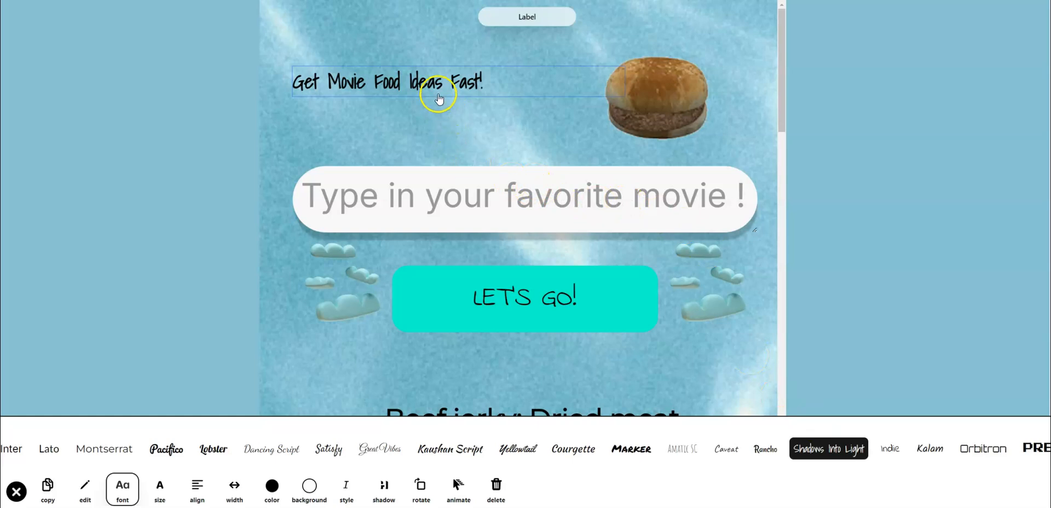
pyautogui.click(209, 453)
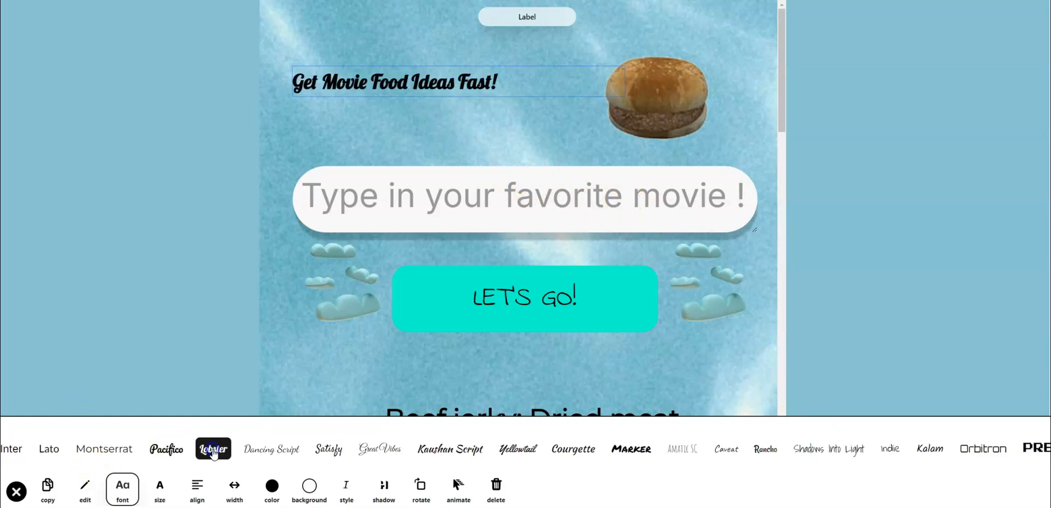
pyautogui.click(332, 449)
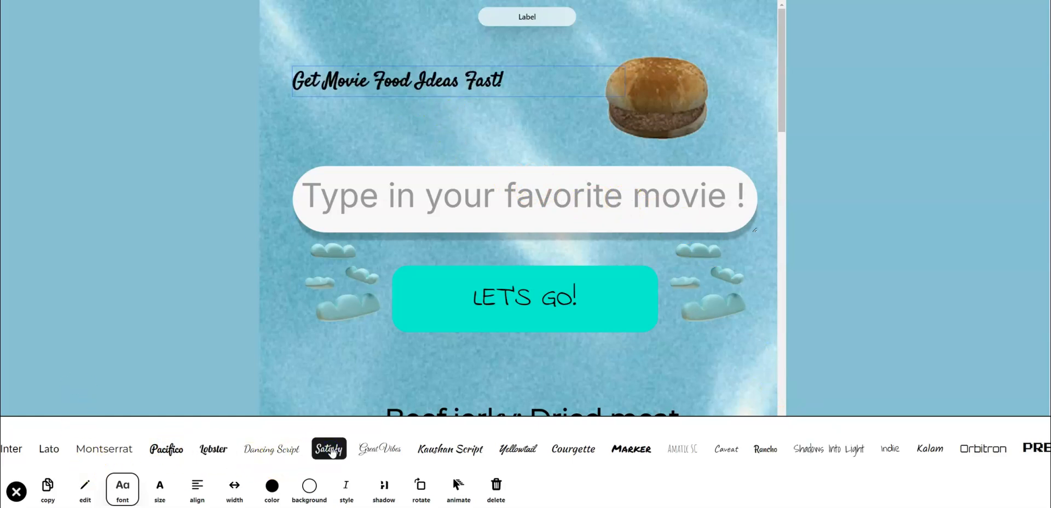
pyautogui.click(374, 452)
pyautogui.click(484, 456)
pyautogui.click(524, 459)
pyautogui.click(446, 451)
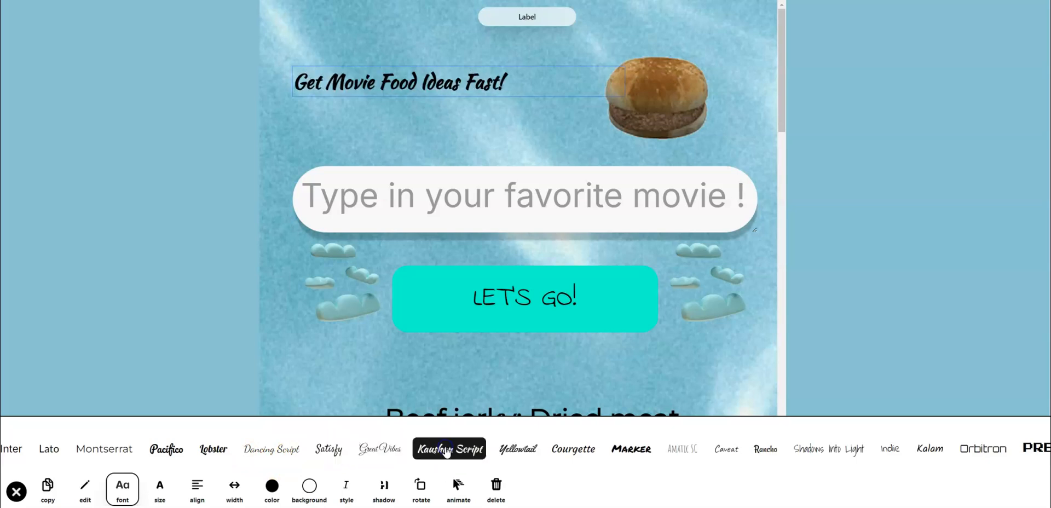
pyautogui.click(471, 141)
# Step: Duplicate the hamburger image and position one copy on each side of the heading label
pyautogui.moveTo(434, 82)
pyautogui.mouseDown()
pyautogui.moveTo(446, 109)
pyautogui.moveTo(420, 86)
pyautogui.mouseUp()
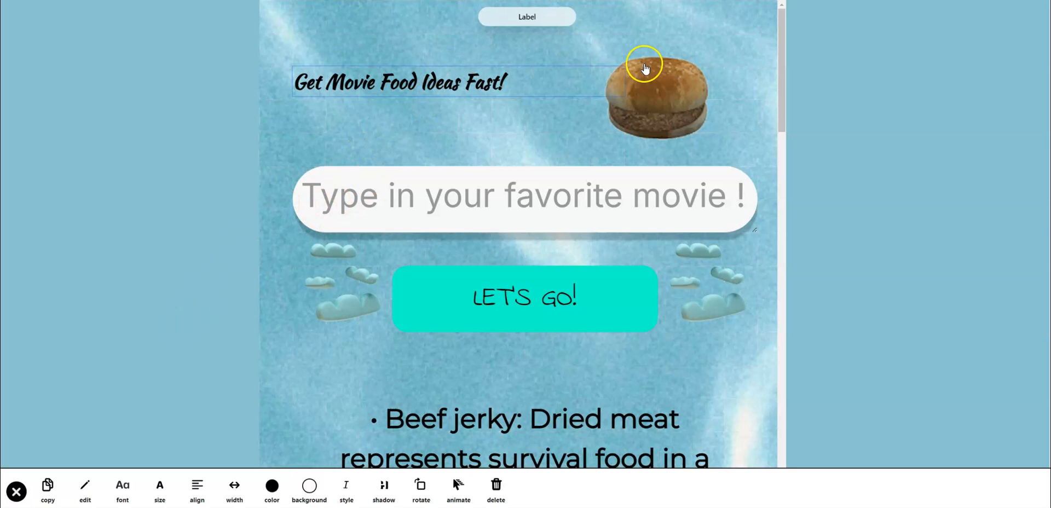
pyautogui.click(654, 82)
pyautogui.moveTo(472, 87); pyautogui.dragTo(558, 89)
pyautogui.click(652, 108)
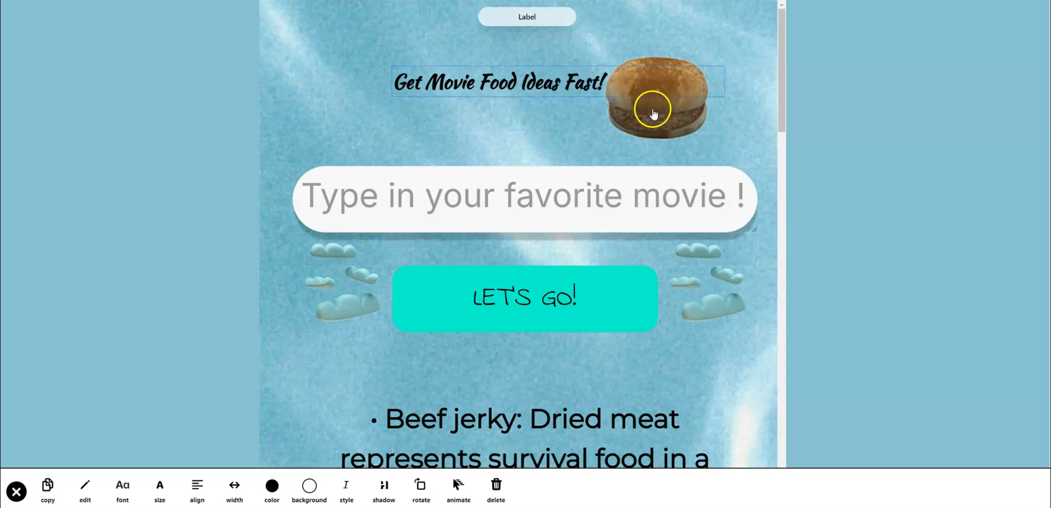
pyautogui.click(48, 485)
pyautogui.moveTo(655, 118); pyautogui.dragTo(322, 103)
pyautogui.moveTo(550, 86); pyautogui.dragTo(678, 110)
pyautogui.moveTo(521, 78); pyautogui.dragTo(559, 86)
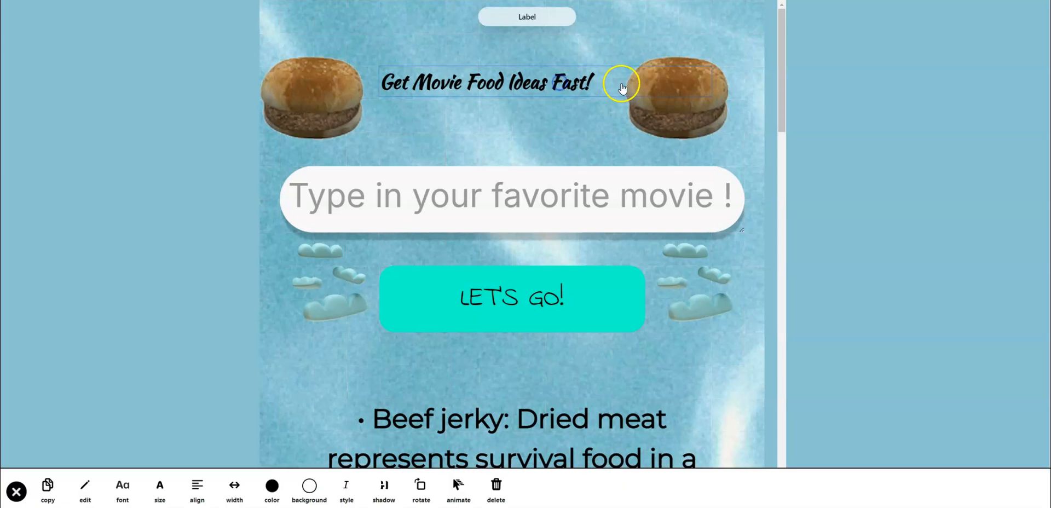
# Step: Narrow the heading label so it fits between the two hamburgers, and center-align its text
pyautogui.click(231, 485)
pyautogui.moveTo(603, 452); pyautogui.dragTo(546, 452)
pyautogui.moveTo(478, 451)
pyautogui.mouseDown()
pyautogui.moveTo(412, 448)
pyautogui.moveTo(483, 435)
pyautogui.mouseUp()
pyautogui.click(197, 487)
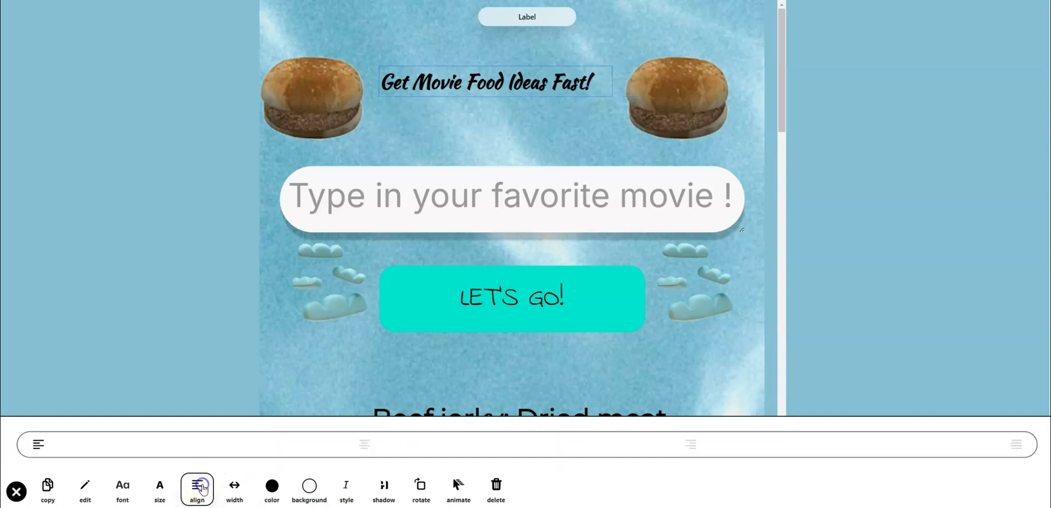
pyautogui.click(520, 82)
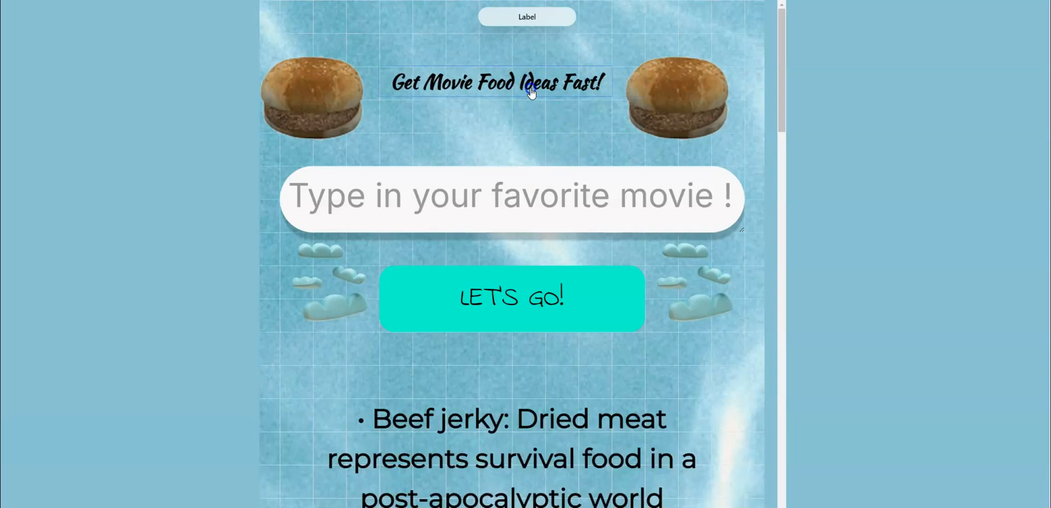
# Step: Adjust the two hamburger images so they flank the heading evenly, and deselect them
pyautogui.click(673, 103)
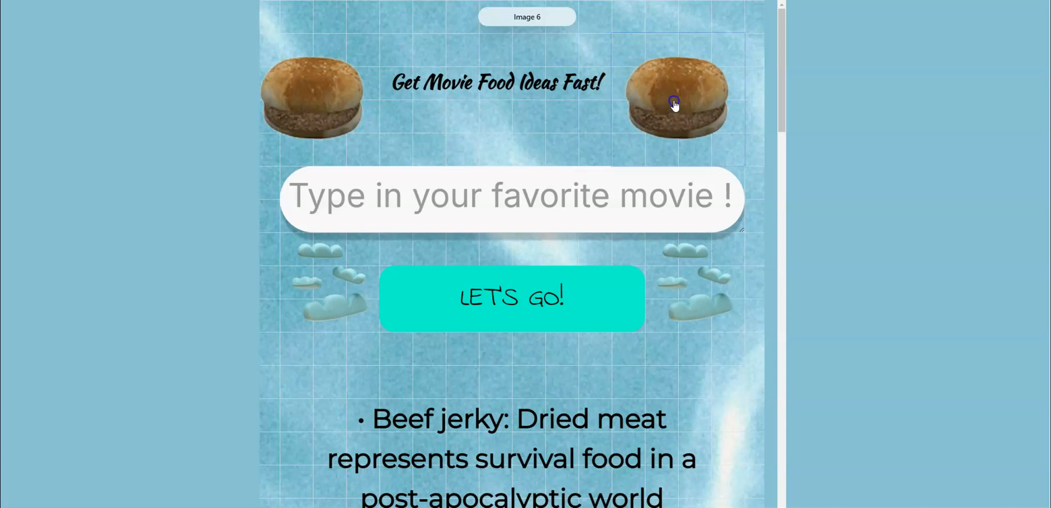
pyautogui.moveTo(330, 101)
pyautogui.mouseDown()
pyautogui.moveTo(355, 103)
pyautogui.moveTo(334, 99)
pyautogui.mouseUp()
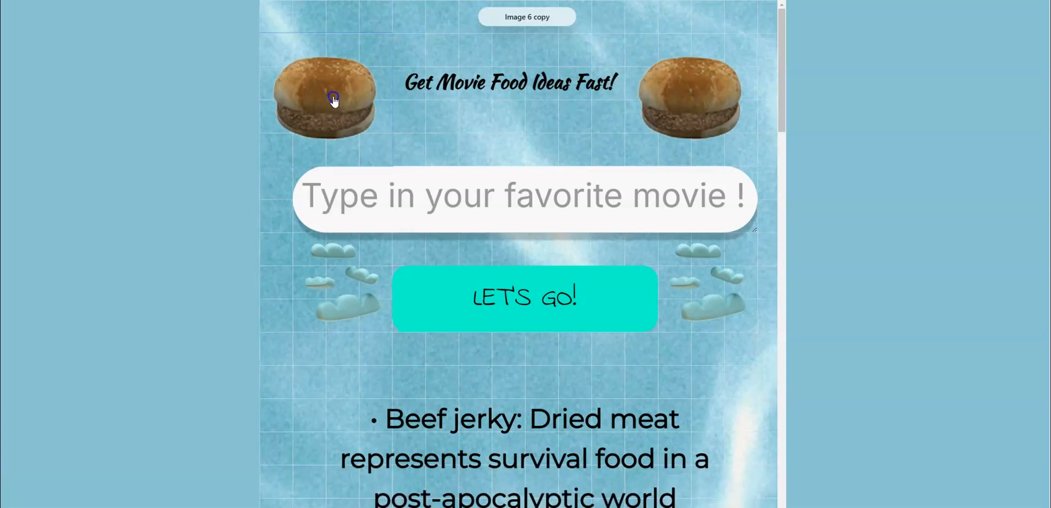
pyautogui.click(698, 77)
pyautogui.click(516, 125)
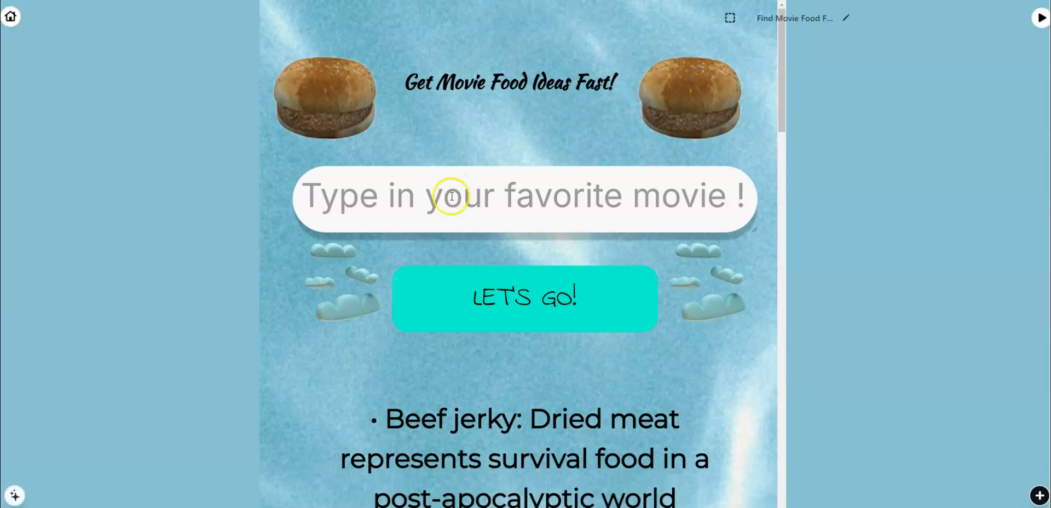
# Step: Set the font of the LET'S GO! button to Kaushan Script and deselect the button
pyautogui.click(513, 289)
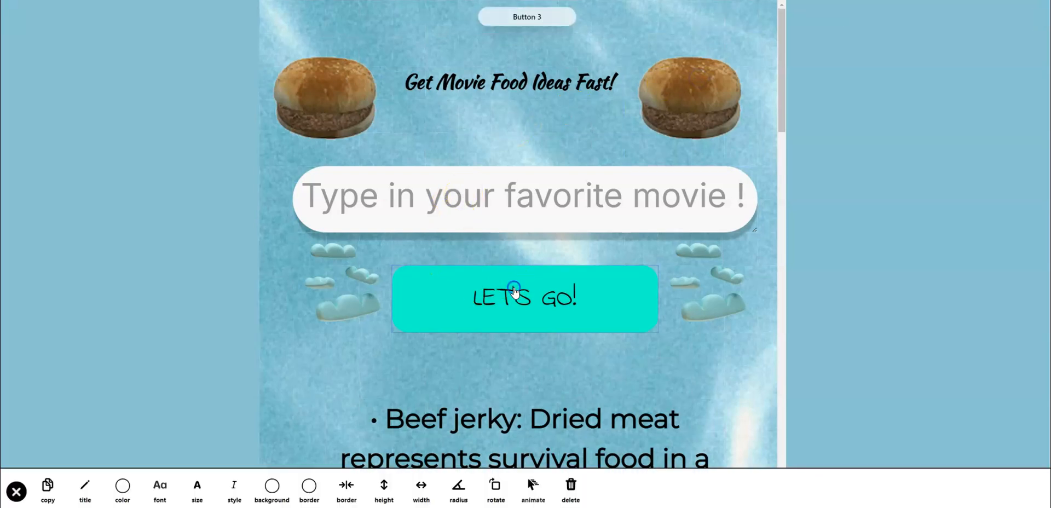
pyautogui.click(159, 489)
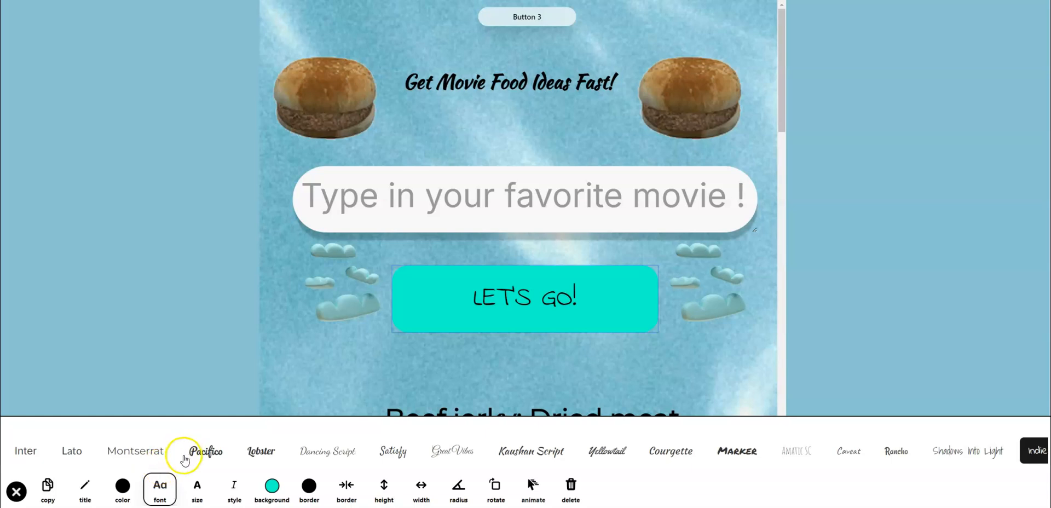
pyautogui.click(499, 451)
pyautogui.click(505, 359)
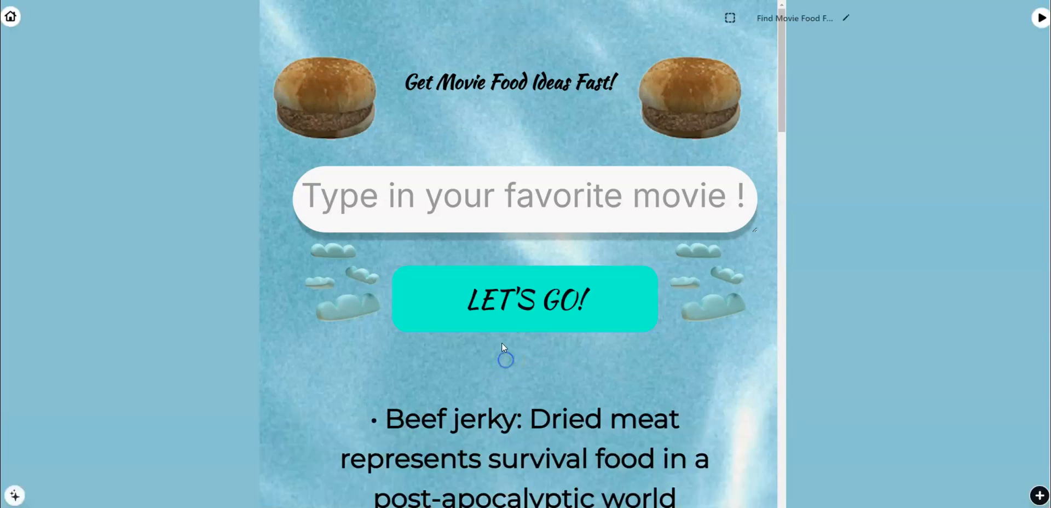
# Step: Preview the app, generate food and drink suggestions for the movie "Alien 3", and look through the results
pyautogui.click(1031, 29)
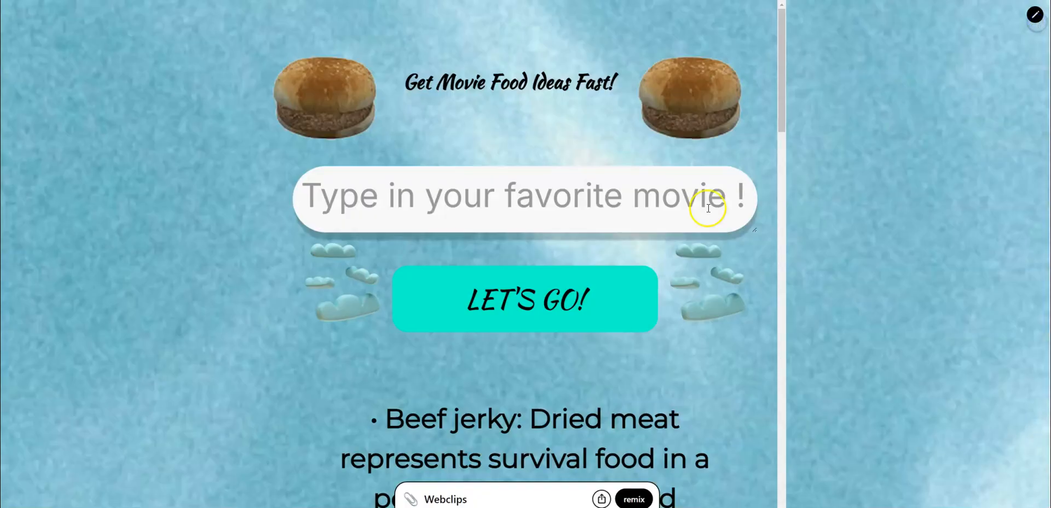
pyautogui.click(474, 191)
pyautogui.write('Alien')
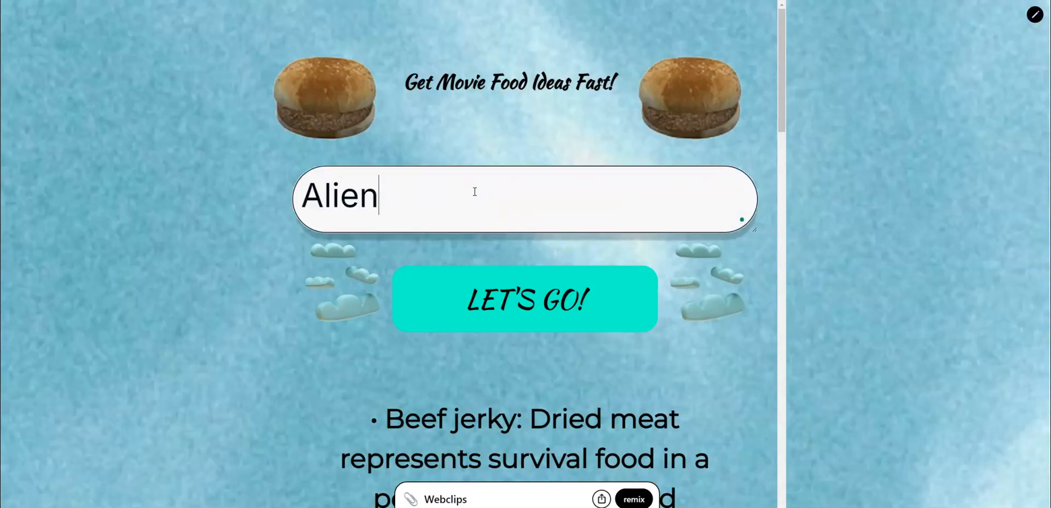
pyautogui.write('t3')
pyautogui.click(525, 299)
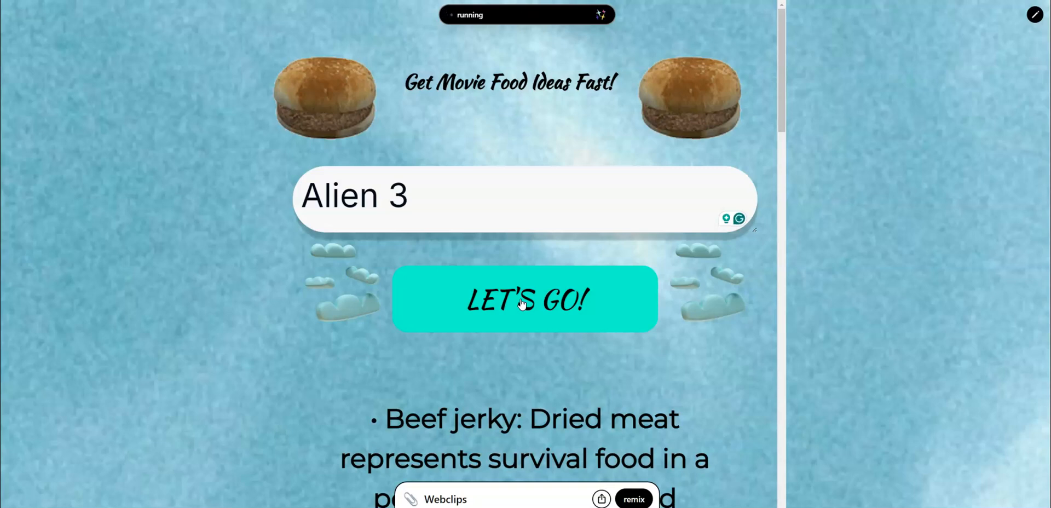
pyautogui.scroll(-13, 506, 279)
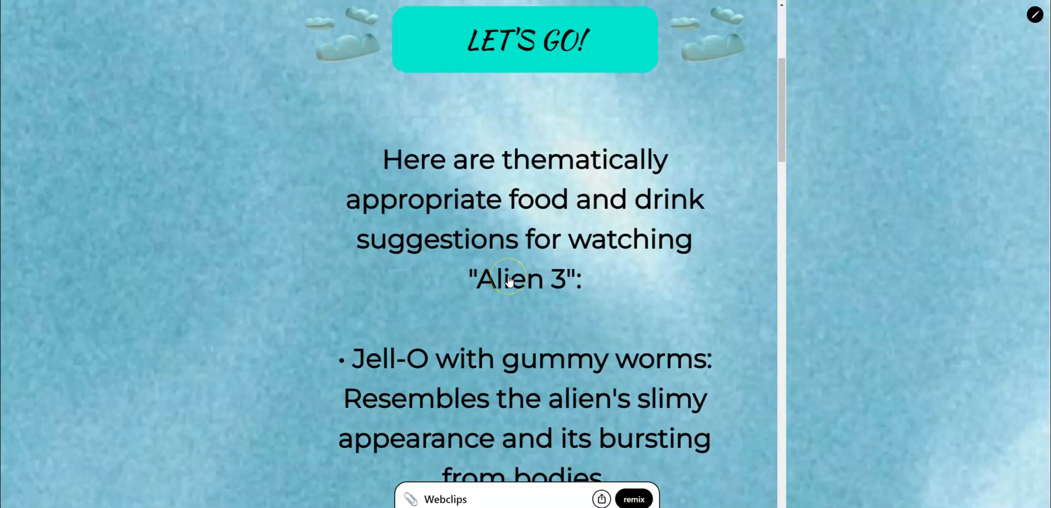
pyautogui.scroll(-9, 509, 281)
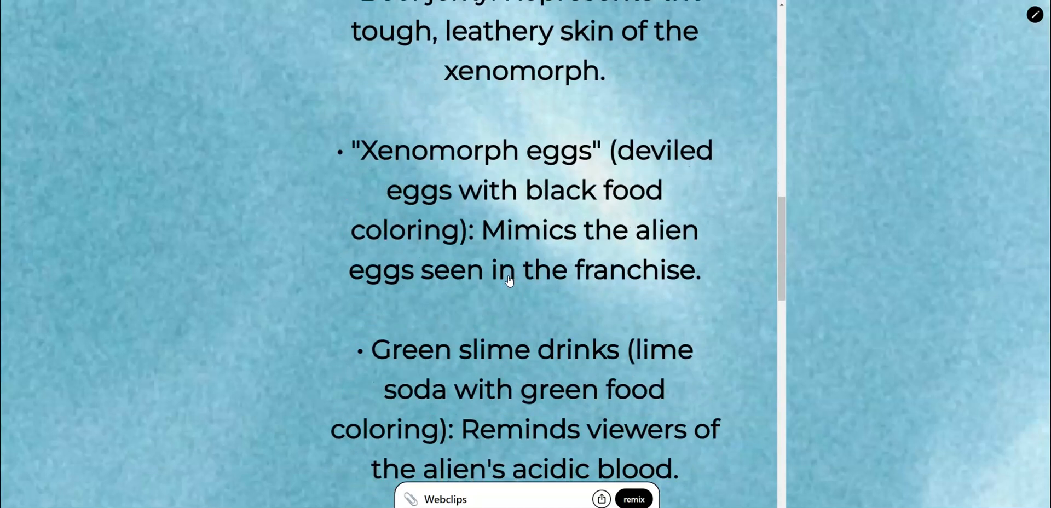
pyautogui.scroll(20, 502, 272)
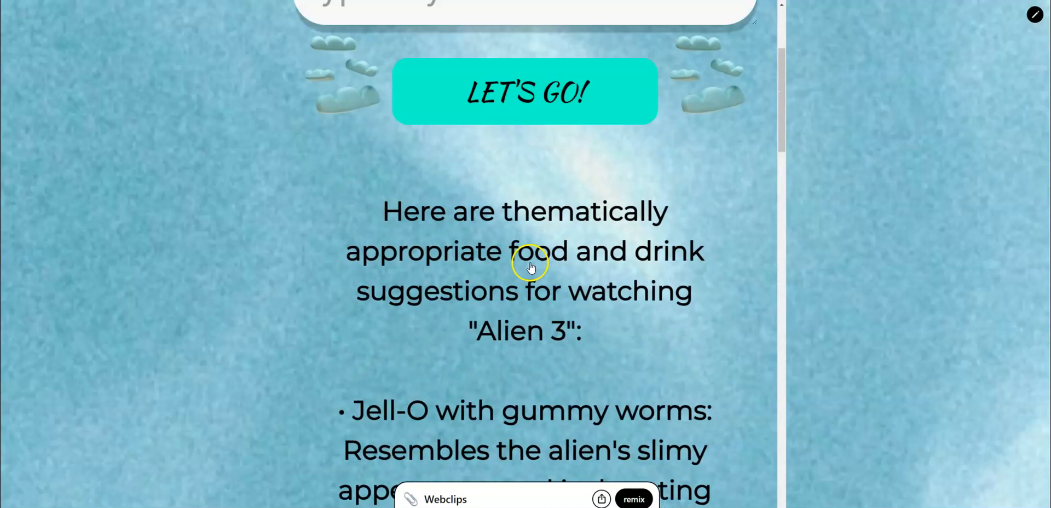
# Step: Generate food and drink suggestions for the movie "Extraction" and read through the resulting list
pyautogui.click(497, 201)
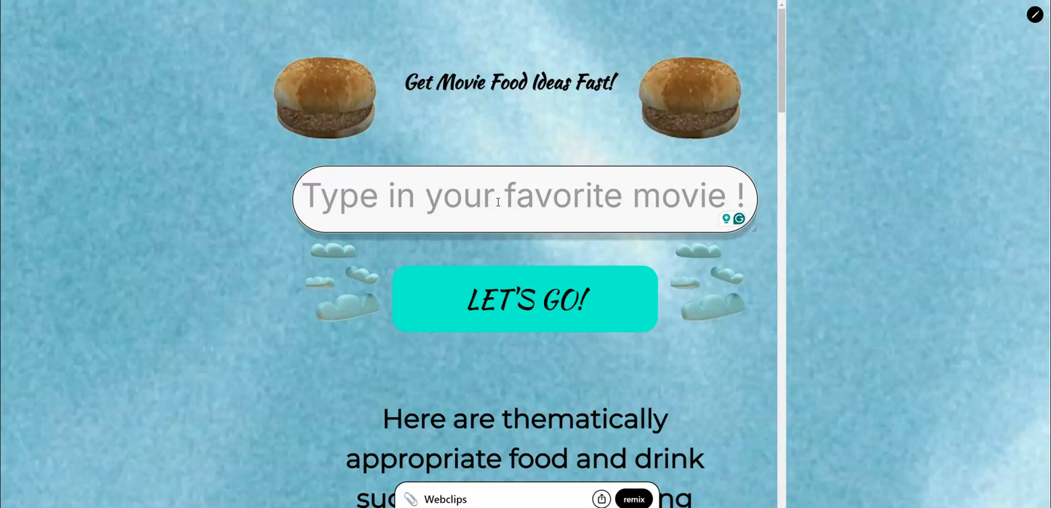
pyautogui.write('Extraction')
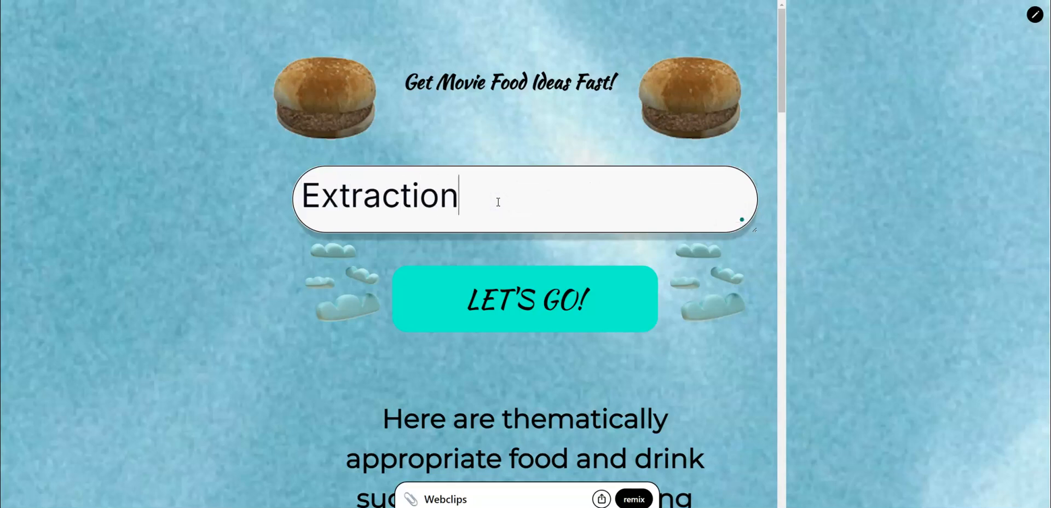
pyautogui.click(551, 311)
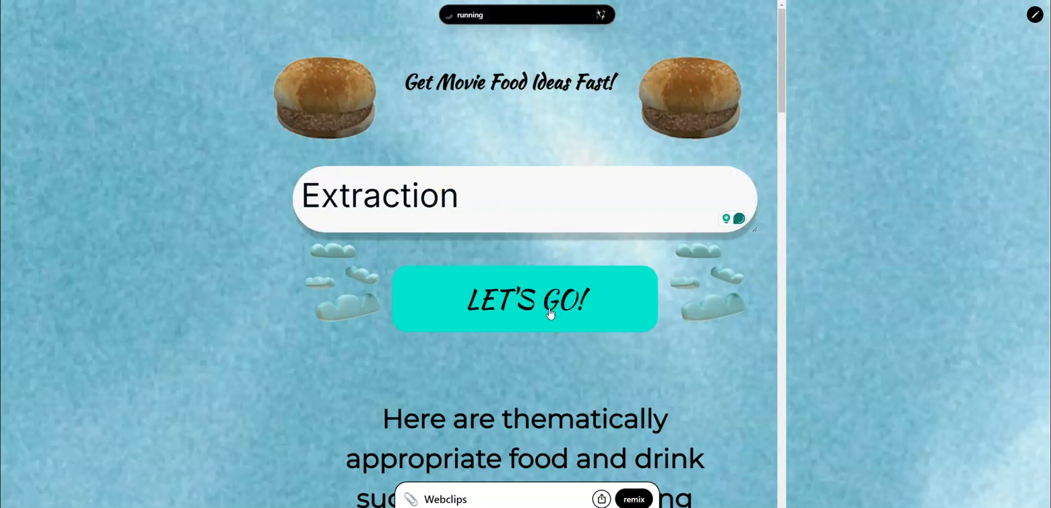
pyautogui.click(475, 209)
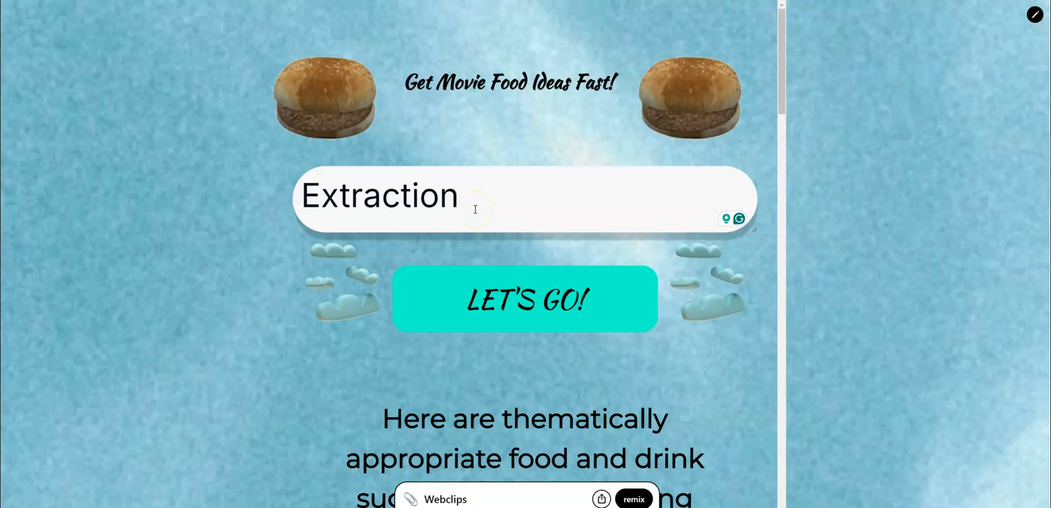
pyautogui.scroll(-6, 471, 208)
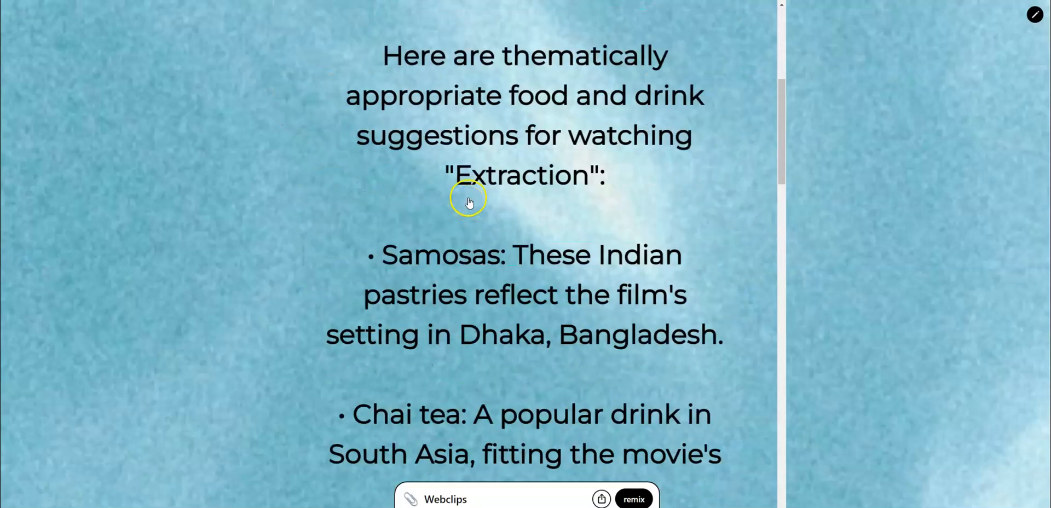
pyautogui.scroll(-6, 468, 208)
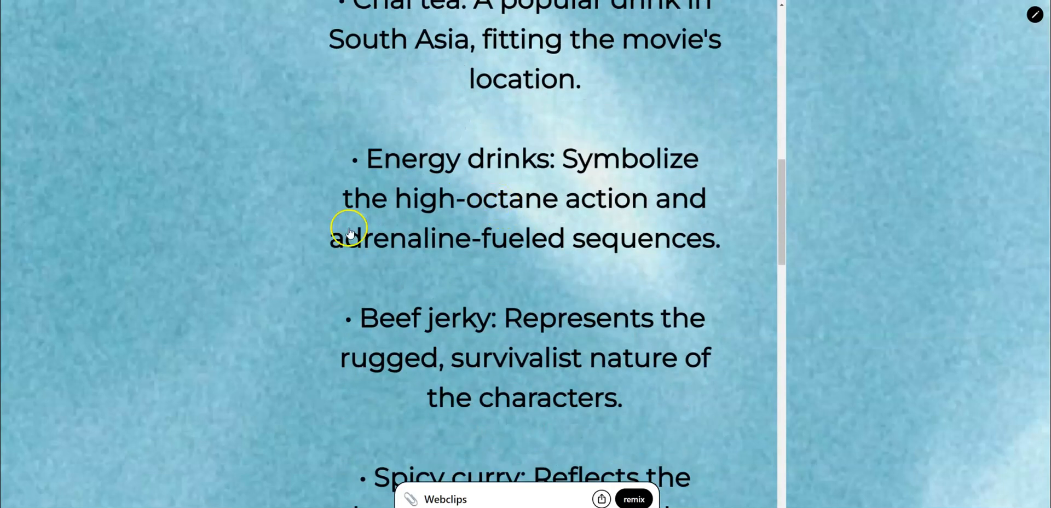
pyautogui.scroll(-4, 206, 297)
pyautogui.scroll(15, 531, 241)
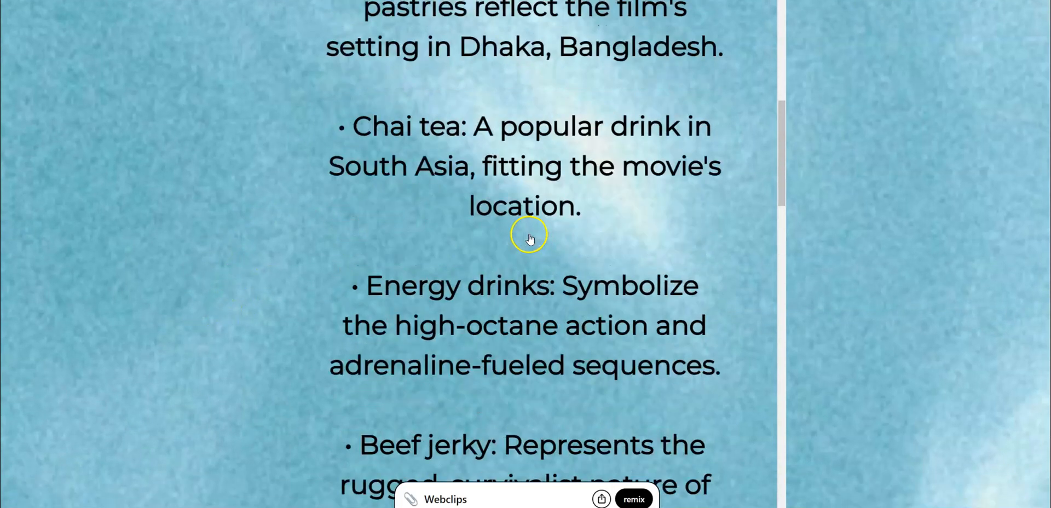
# Step: Replace the movie entry with "Love, Death, and robots" and generate its food and drink suggestions
pyautogui.doubleClick(414, 167)
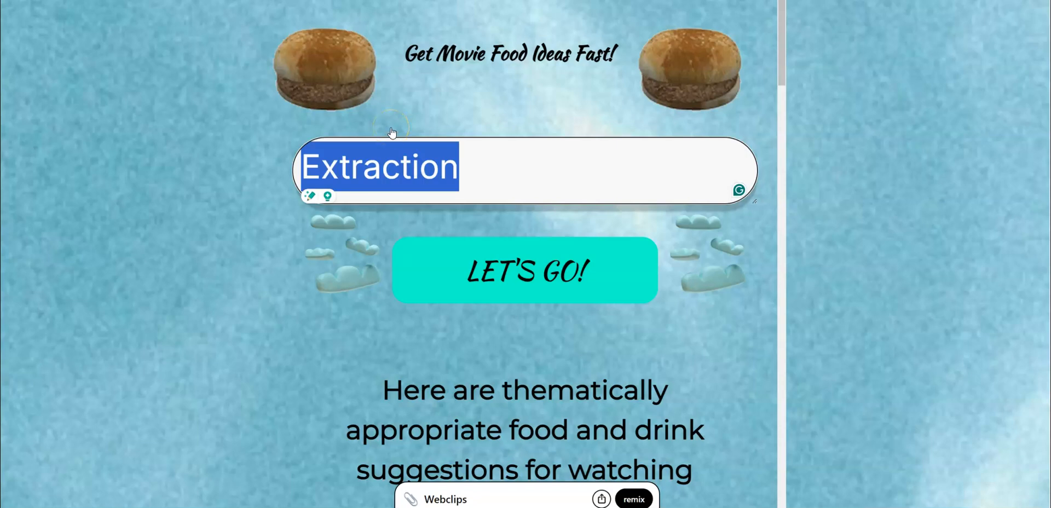
pyautogui.press('BackSpace')
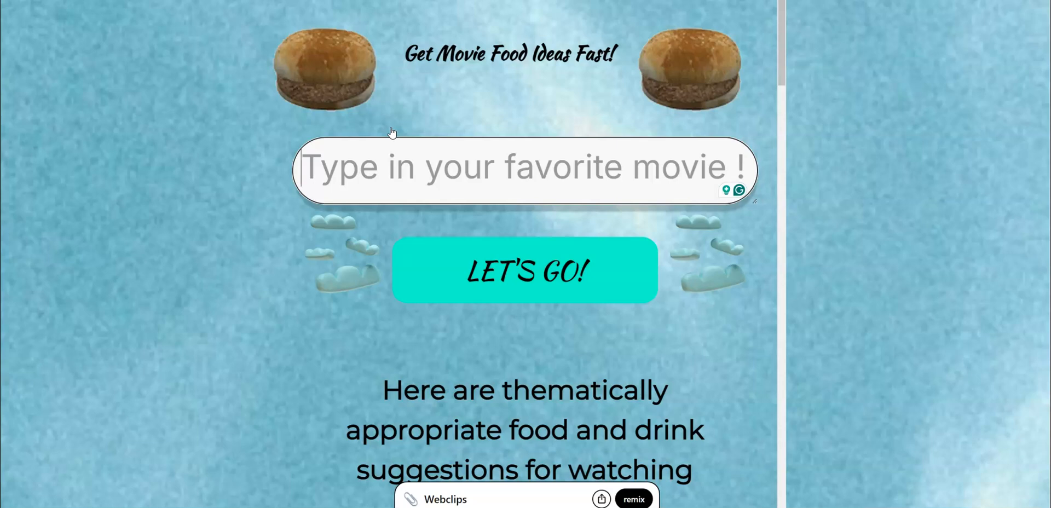
pyautogui.write('Love, Dea')
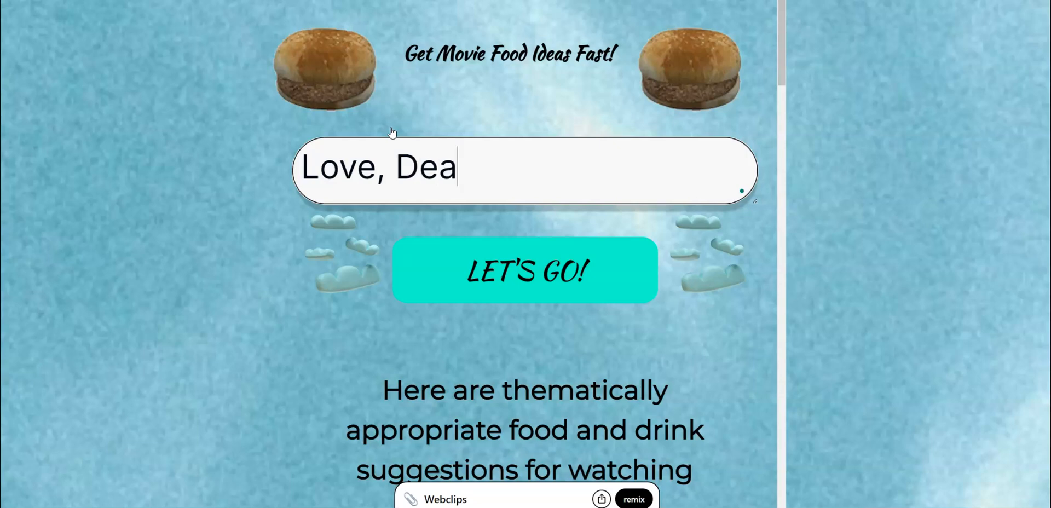
pyautogui.write('th, and robots')
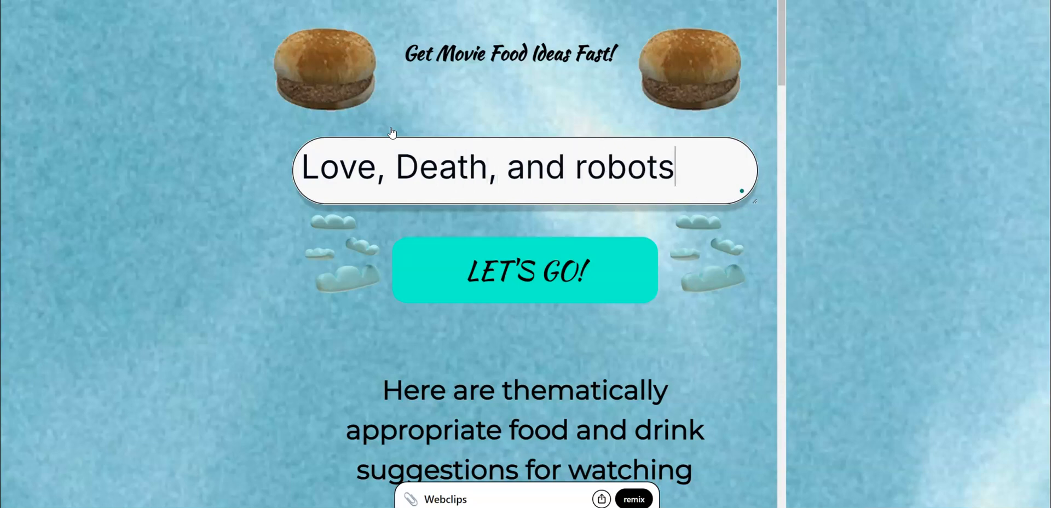
pyautogui.click(522, 271)
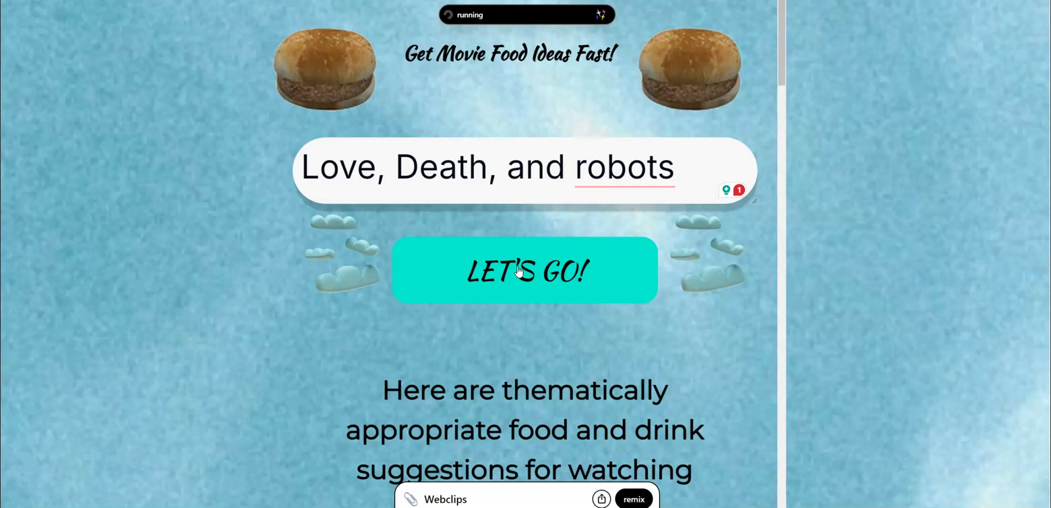
# Step: Read through the whole list of food and drink suggestions for "Love, Death, and robots" and return to the movie field
pyautogui.scroll(-3, 523, 272)
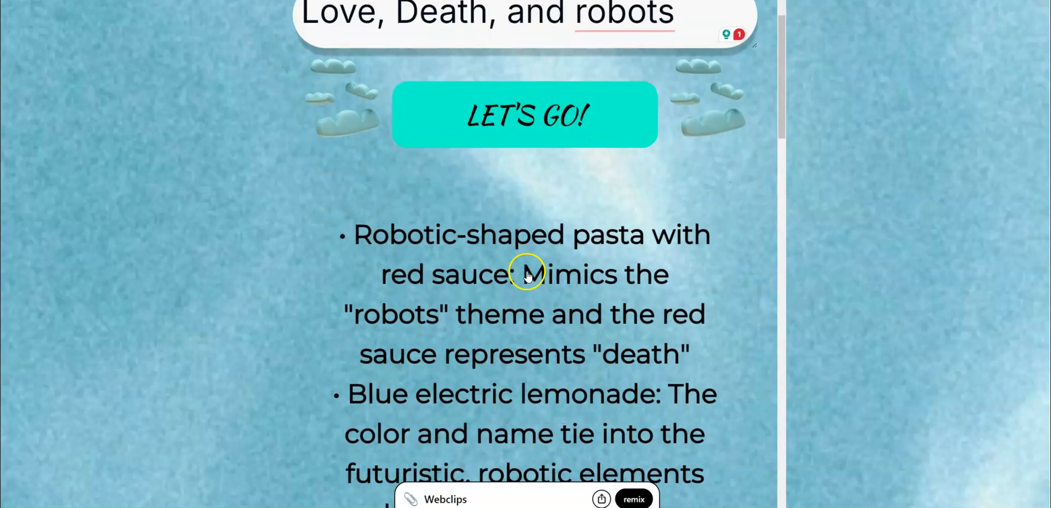
pyautogui.scroll(-5, 526, 273)
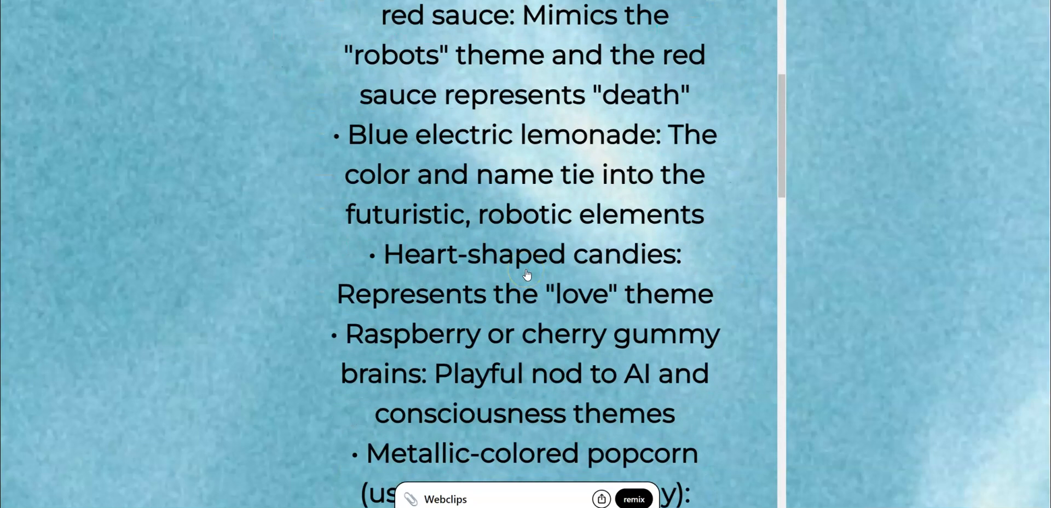
pyautogui.scroll(-2, 526, 274)
pyautogui.scroll(-2, 526, 273)
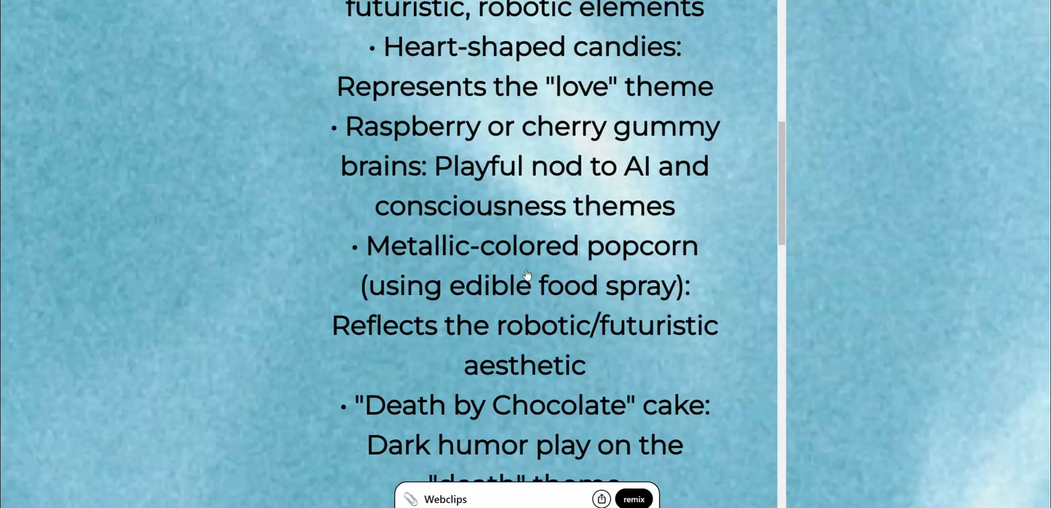
pyautogui.scroll(-3, 527, 273)
pyautogui.scroll(-5, 525, 273)
pyautogui.scroll(-10, 525, 276)
pyautogui.click(531, 282)
pyautogui.scroll(-1, 536, 290)
pyautogui.scroll(14, 570, 229)
pyautogui.scroll(10, 569, 191)
# Step: Replace the movie entry with "Halo TV Show" and generate its food and drink suggestions
pyautogui.tripleClick(562, 173)
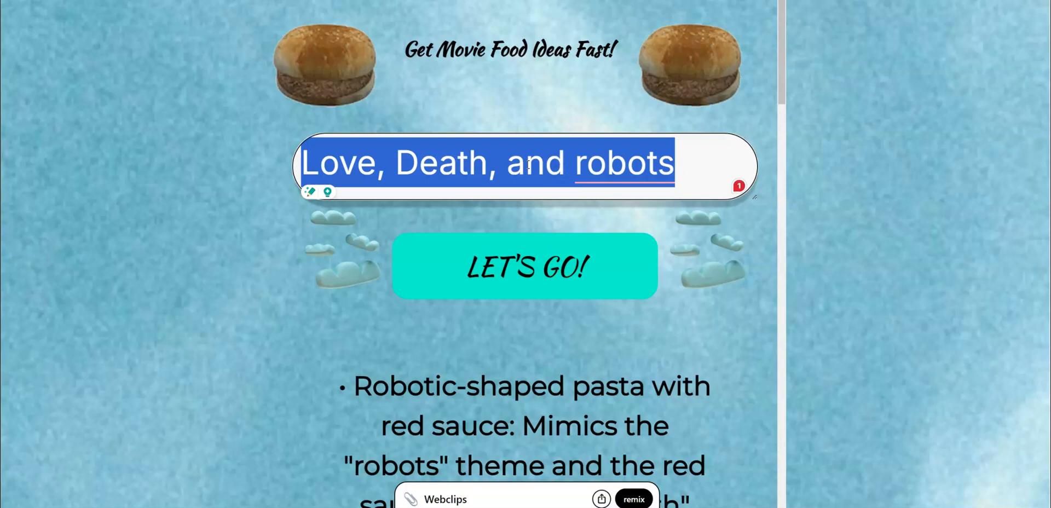
pyautogui.write('Halo TR')
pyautogui.press('BackSpace')
pyautogui.write('V Show')
pyautogui.click(516, 294)
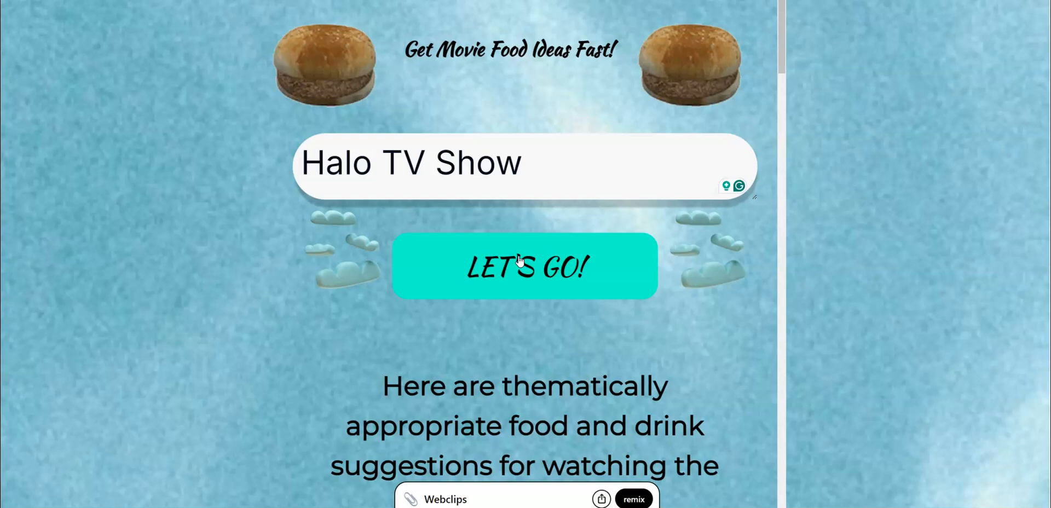
# Step: Read through the full list of "Halo TV Show" food and drink suggestions, dismissing the message notification
pyautogui.scroll(-8, 520, 261)
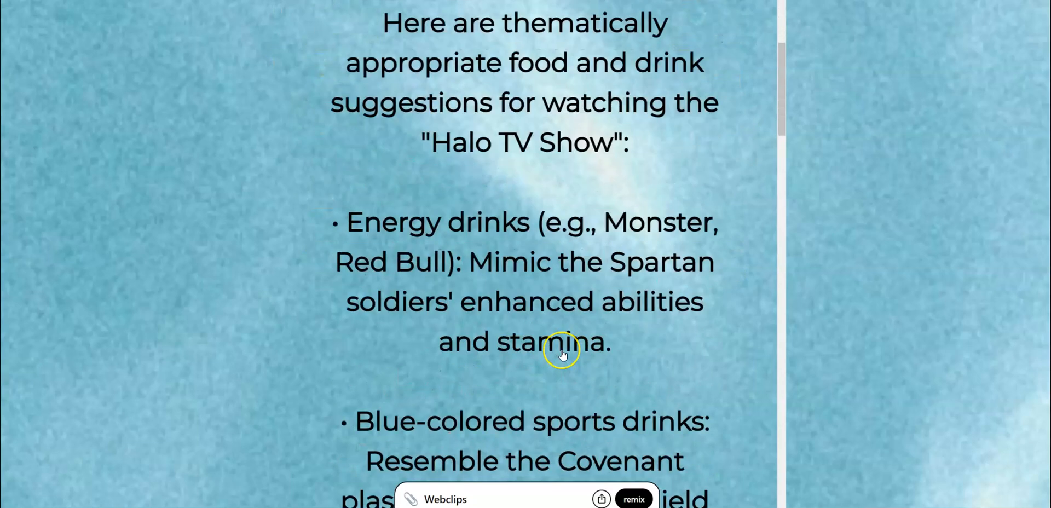
pyautogui.scroll(-8, 563, 354)
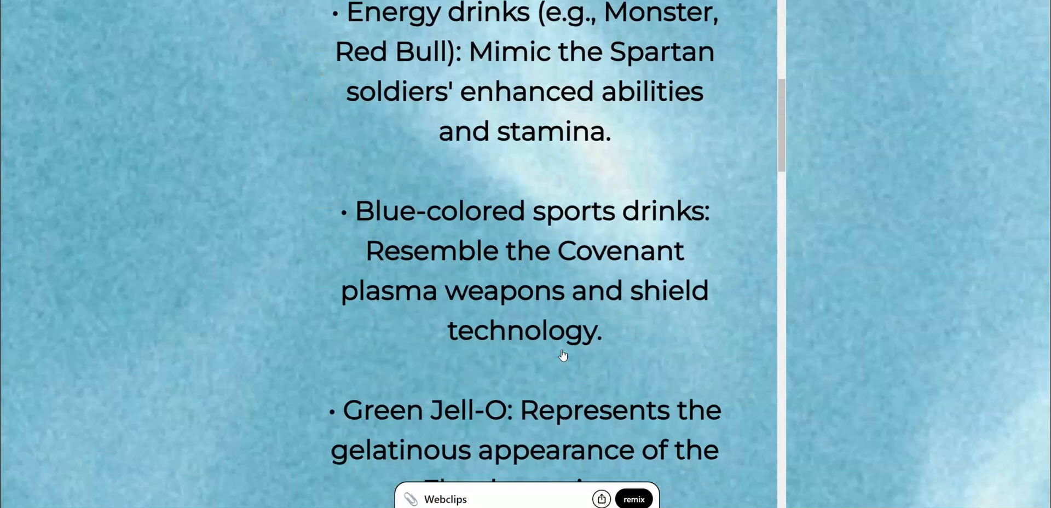
pyautogui.scroll(-2, 561, 355)
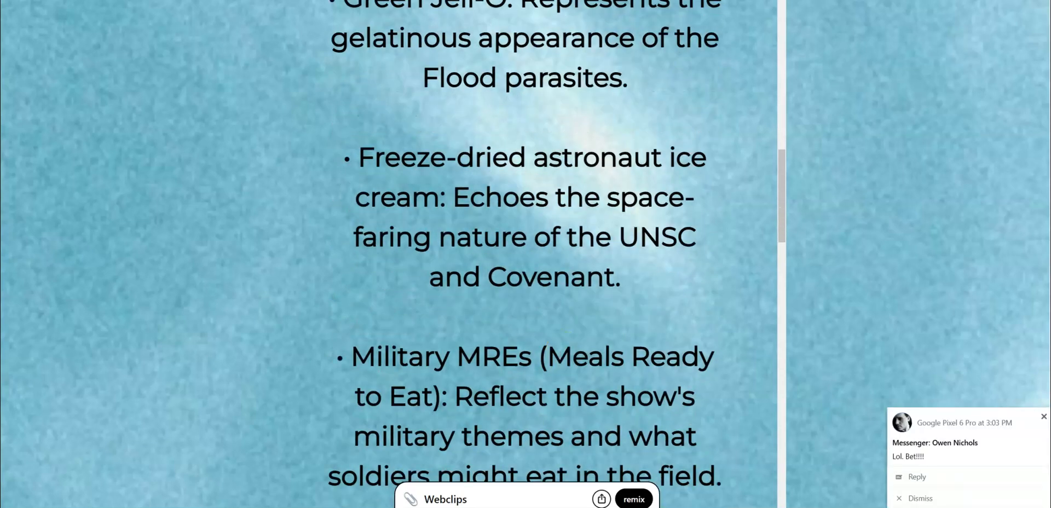
pyautogui.click(1041, 422)
pyautogui.scroll(-7, 277, 323)
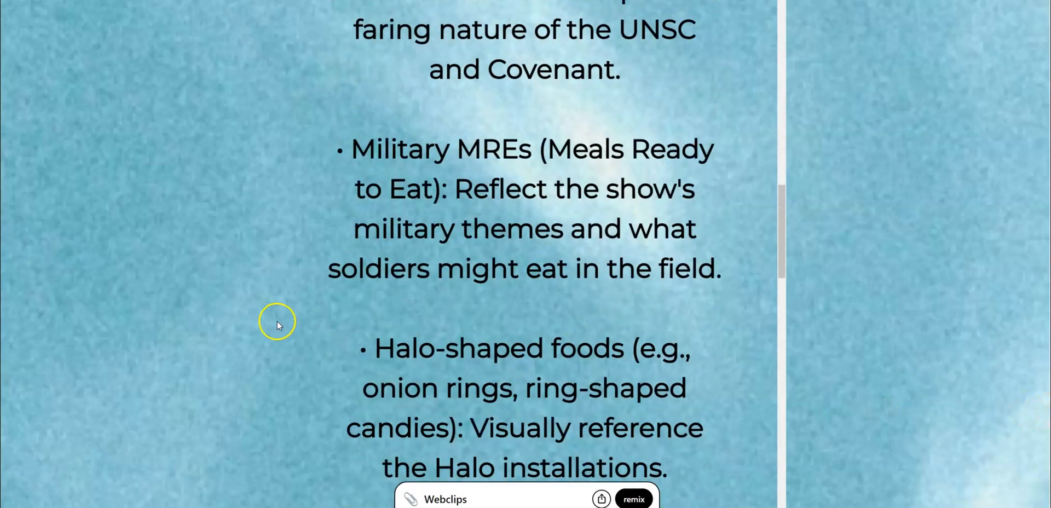
pyautogui.scroll(-2, 278, 325)
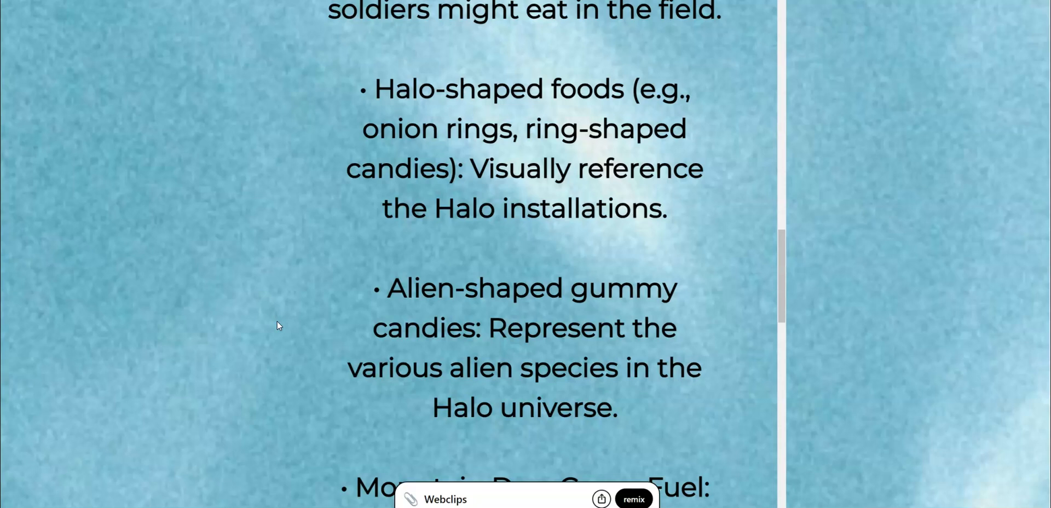
pyautogui.scroll(-3, 284, 350)
pyautogui.scroll(-4, 680, 123)
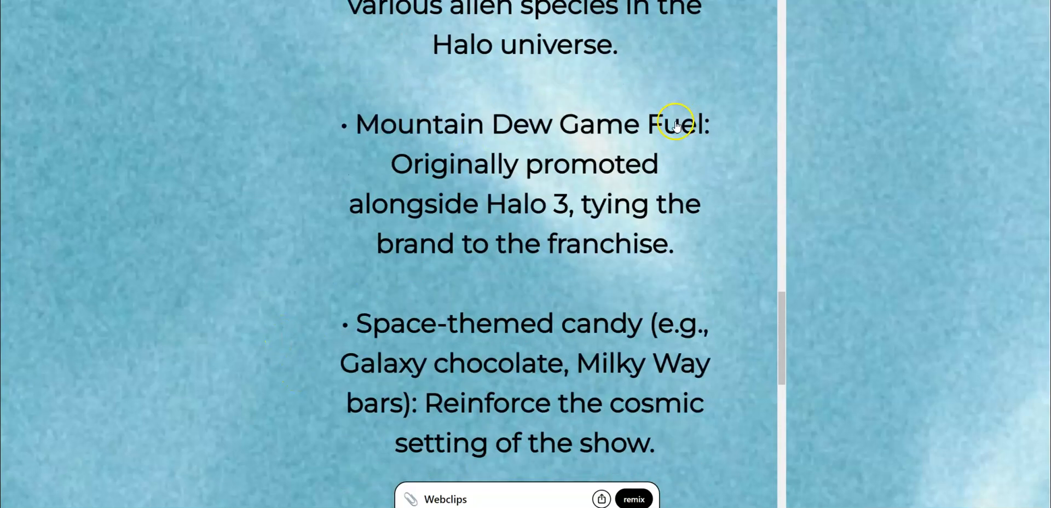
pyautogui.scroll(-10, 680, 123)
pyautogui.scroll(-4, 678, 126)
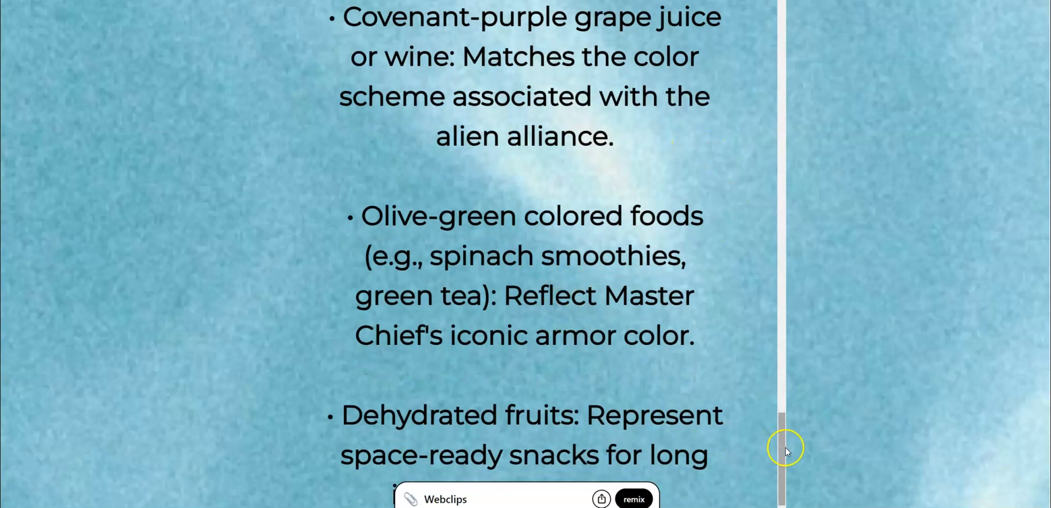
pyautogui.moveTo(783, 445); pyautogui.dragTo(662, 1)
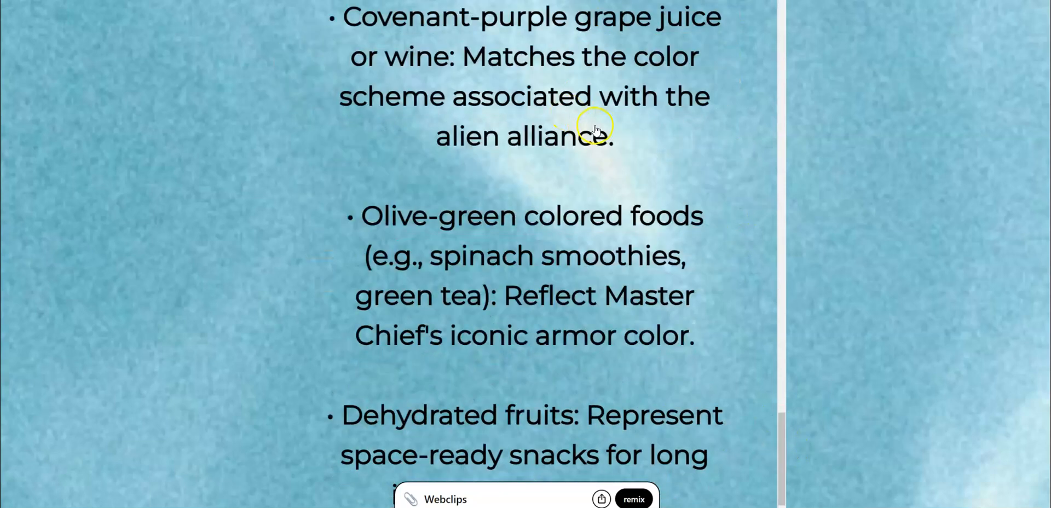
pyautogui.scroll(20, 704, 35)
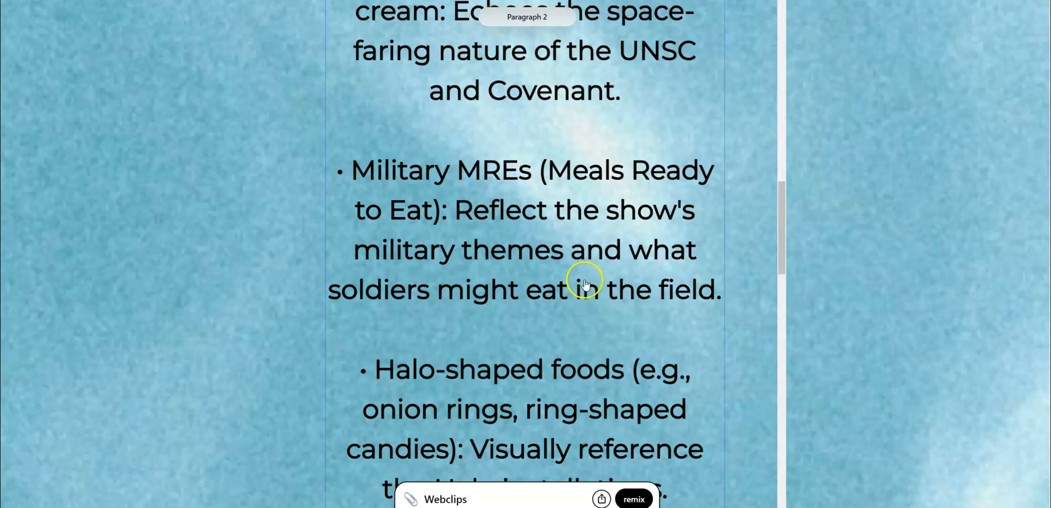
# Step: Leave the preview of the movie food app and return to the editor with no element selected
pyautogui.scroll(15, 675, 121)
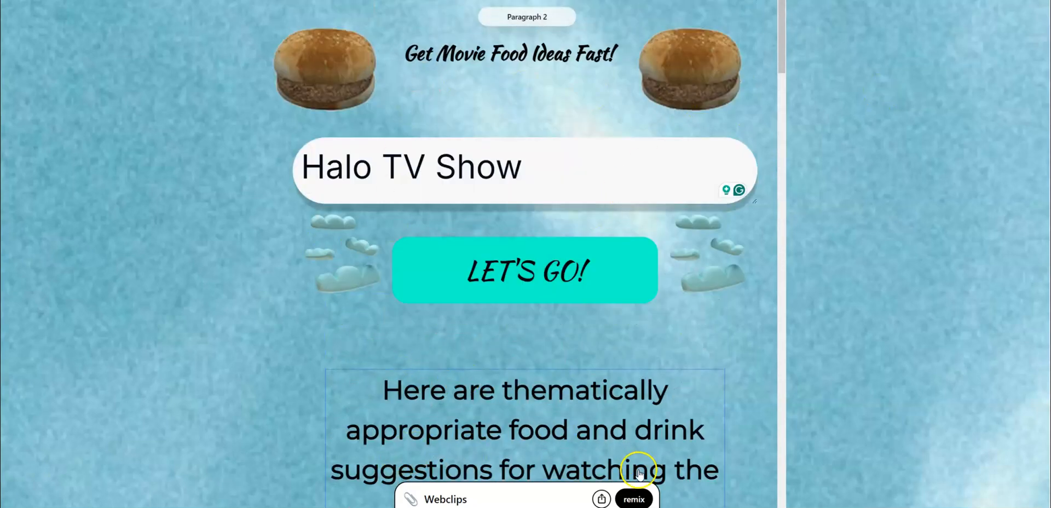
pyautogui.scroll(1, 634, 93)
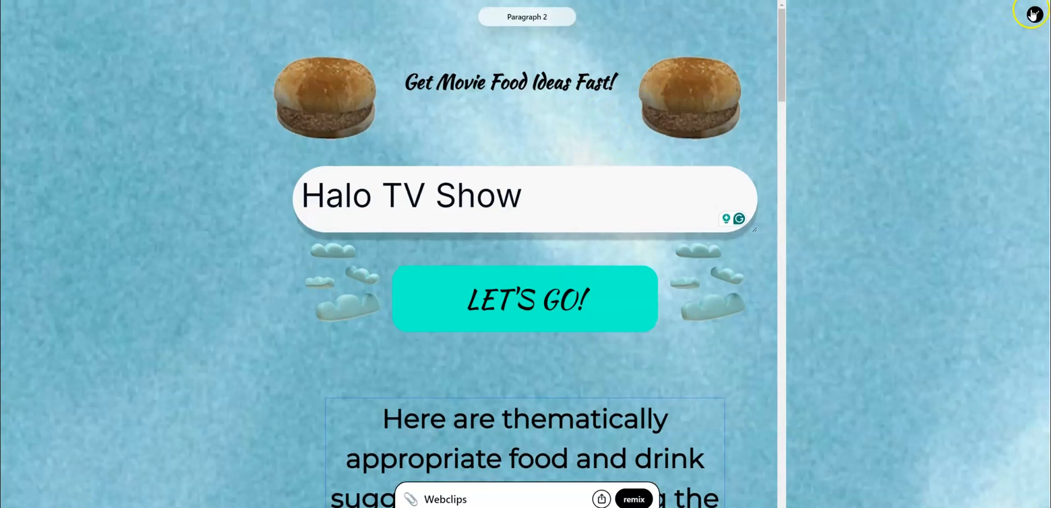
pyautogui.click(1034, 14)
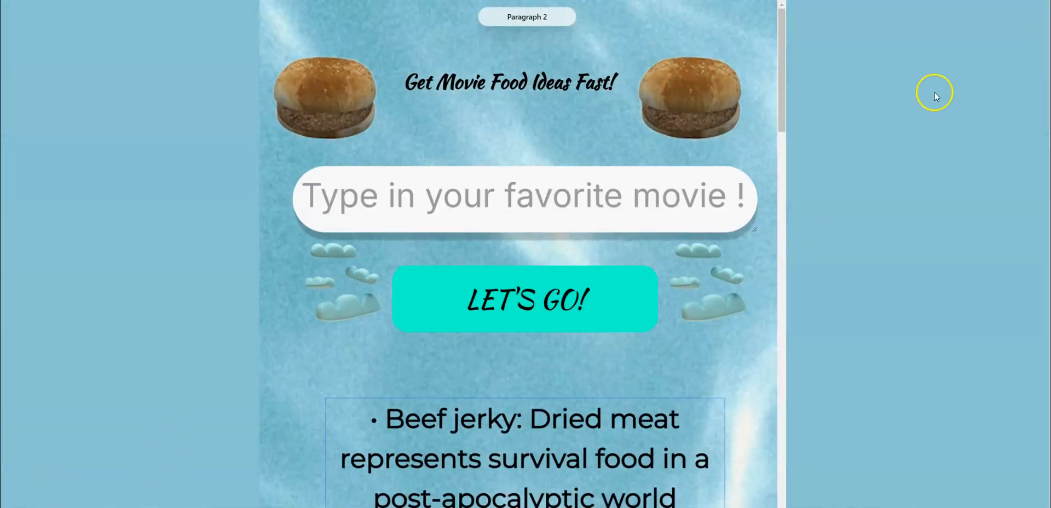
pyautogui.click(602, 91)
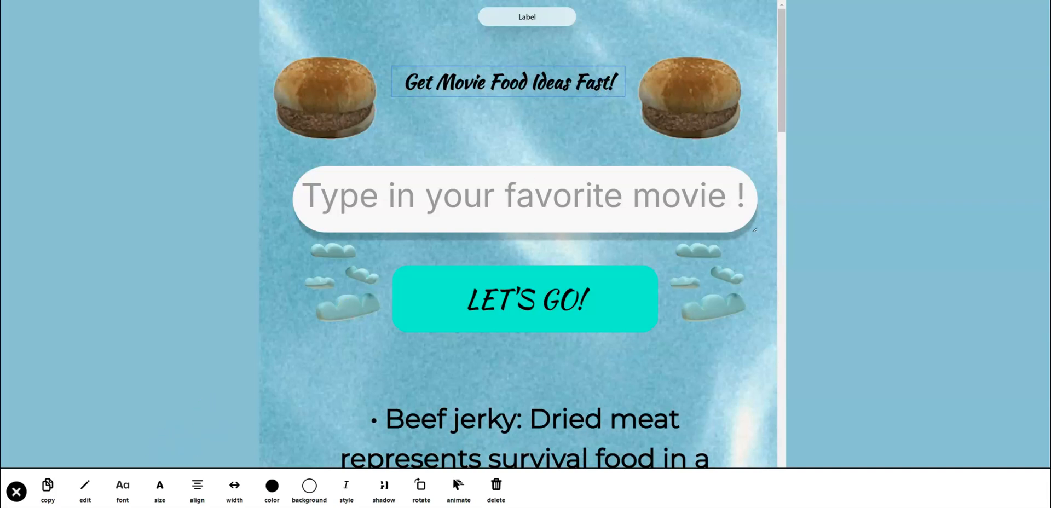
pyautogui.click(11, 496)
pyautogui.scroll(-3, 330, 340)
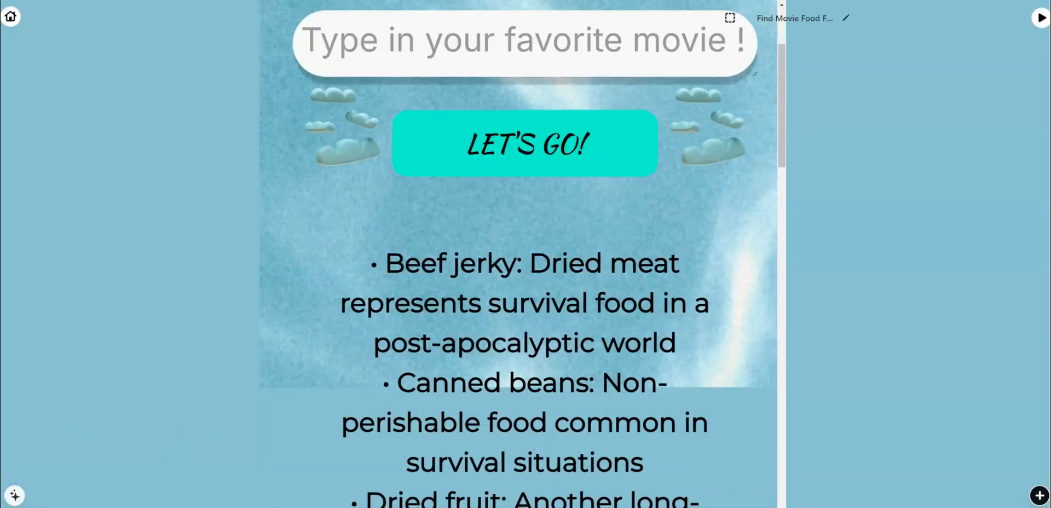
# Step: Copy the most recent prompt in the app's Program chat into a new message
pyautogui.click(15, 494)
pyautogui.tripleClick(345, 195)
pyautogui.hotkey('ctrl', 'c')
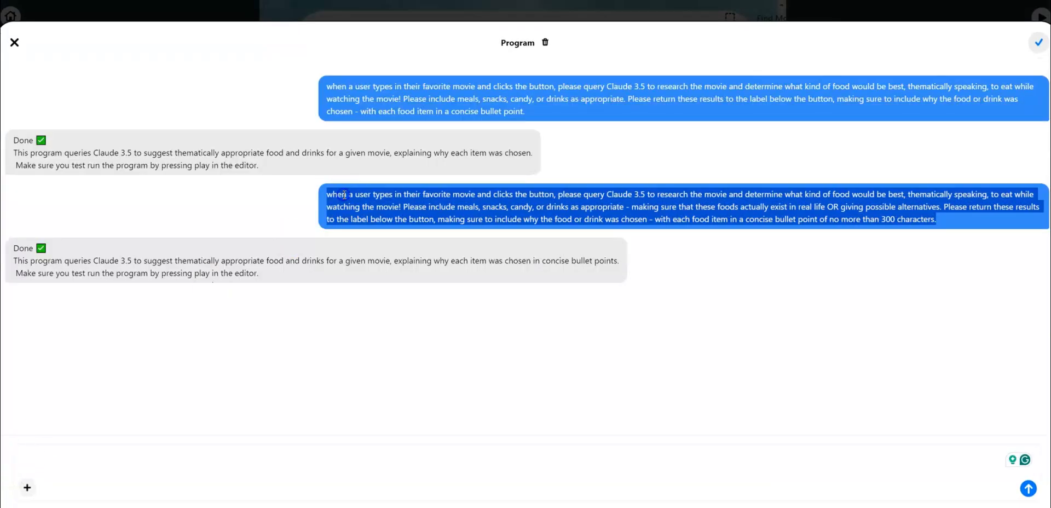
pyautogui.click(211, 461)
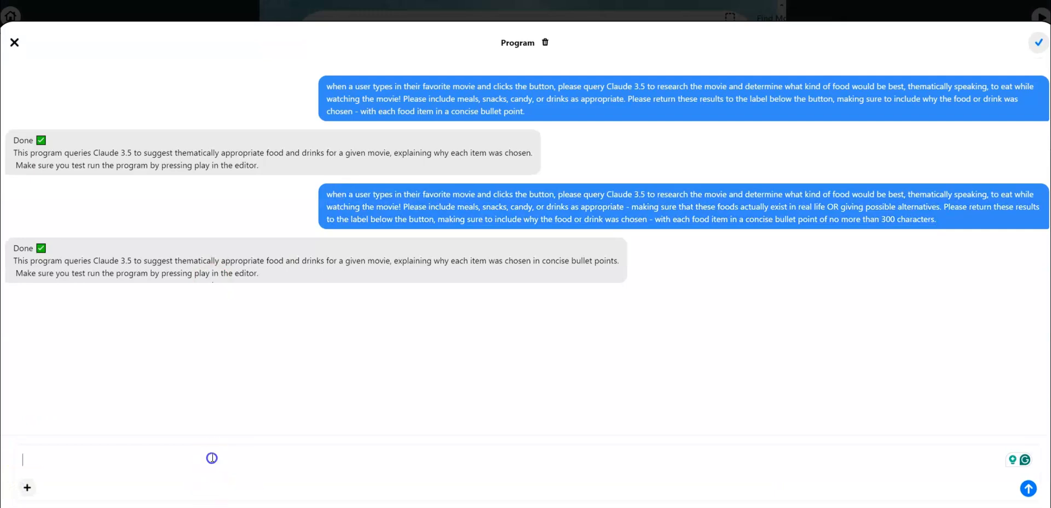
pyautogui.hotkey('ctrl', 'v')
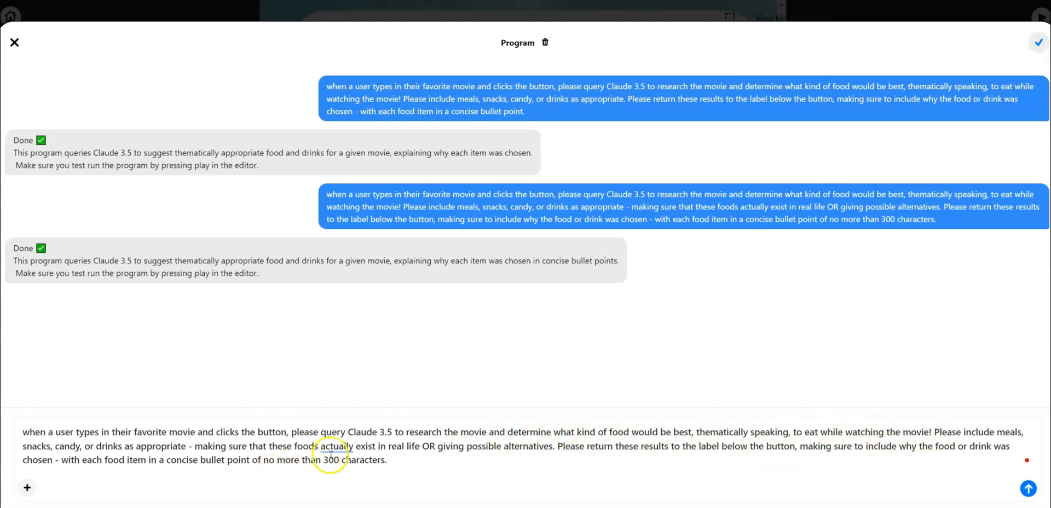
# Step: Insert "Please try to put meal ideas first, and everything else afterwards," after "giving possible alternatives." in the new prompt
pyautogui.click(554, 446)
pyautogui.write('Please ')
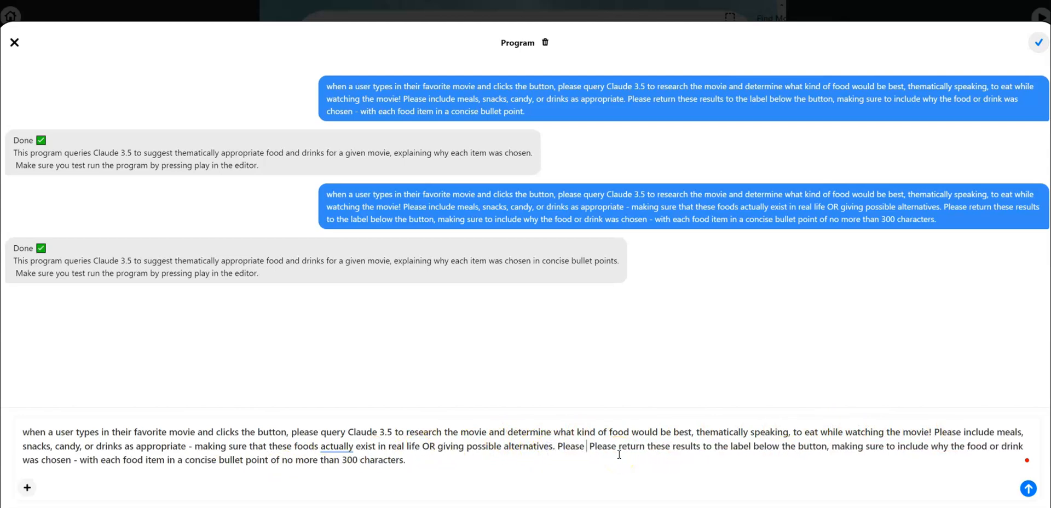
pyautogui.write('try to find')
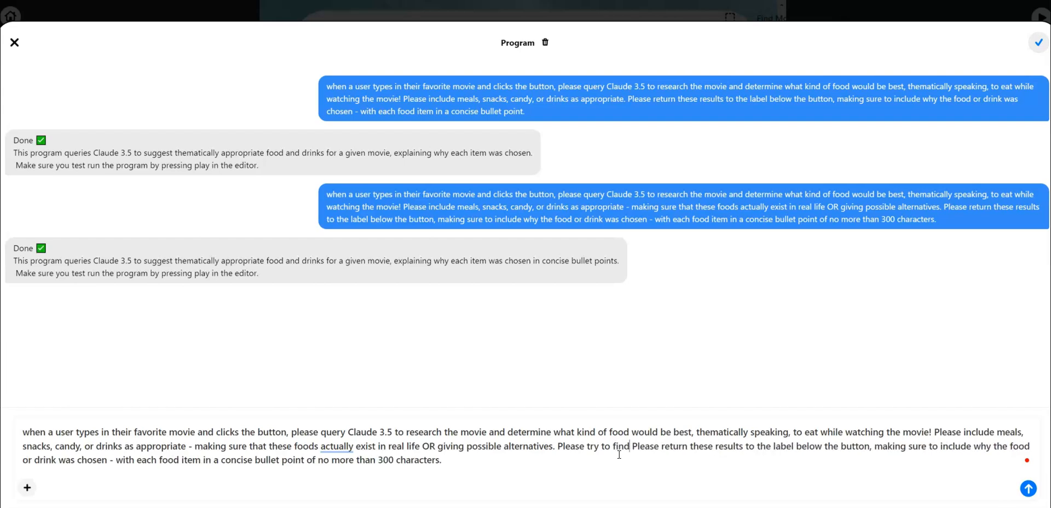
pyautogui.press('BackSpace')
pyautogui.press('BackSpace')
pyautogui.press('BackSpace')
pyautogui.press('BackSpace')
pyautogui.press('BackSpace')
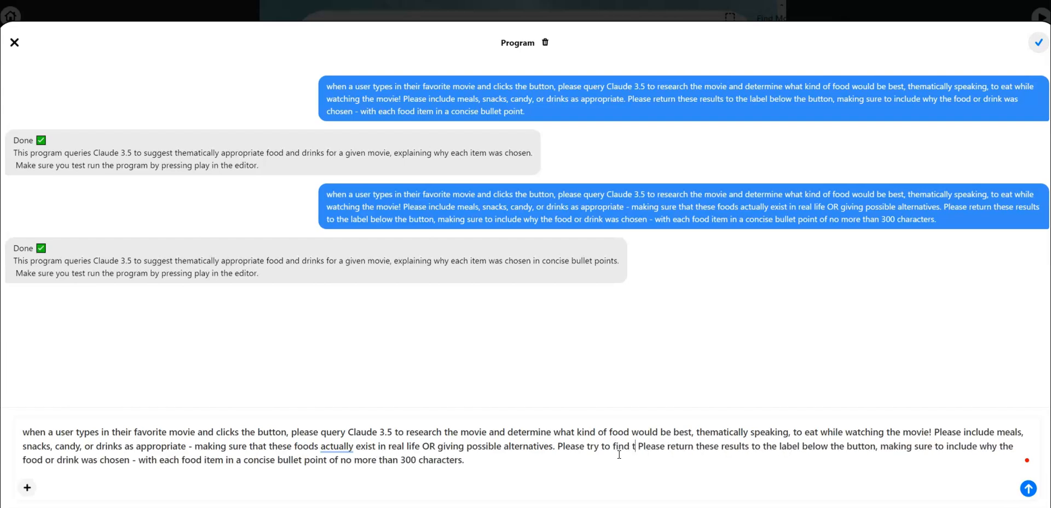
pyautogui.write('put me')
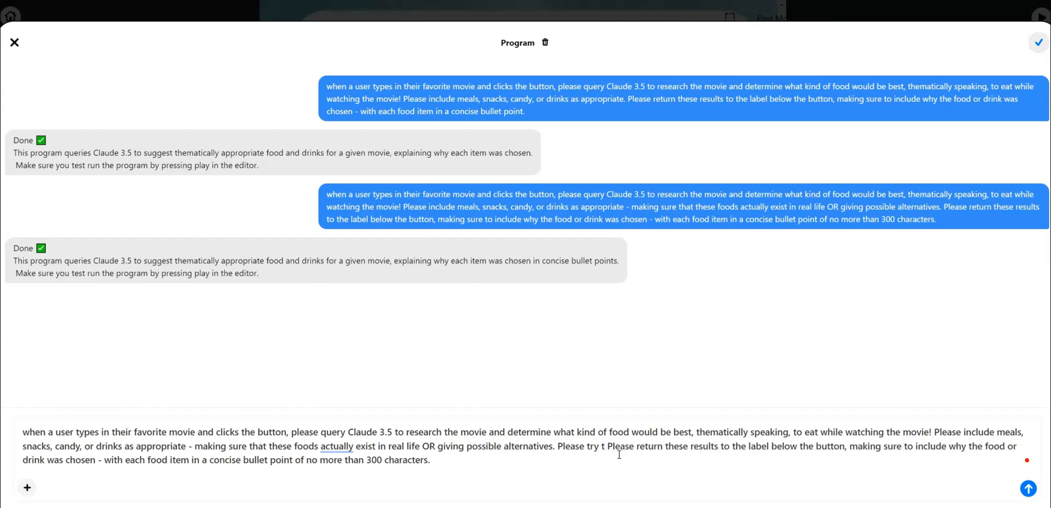
pyautogui.write('al ideas first,')
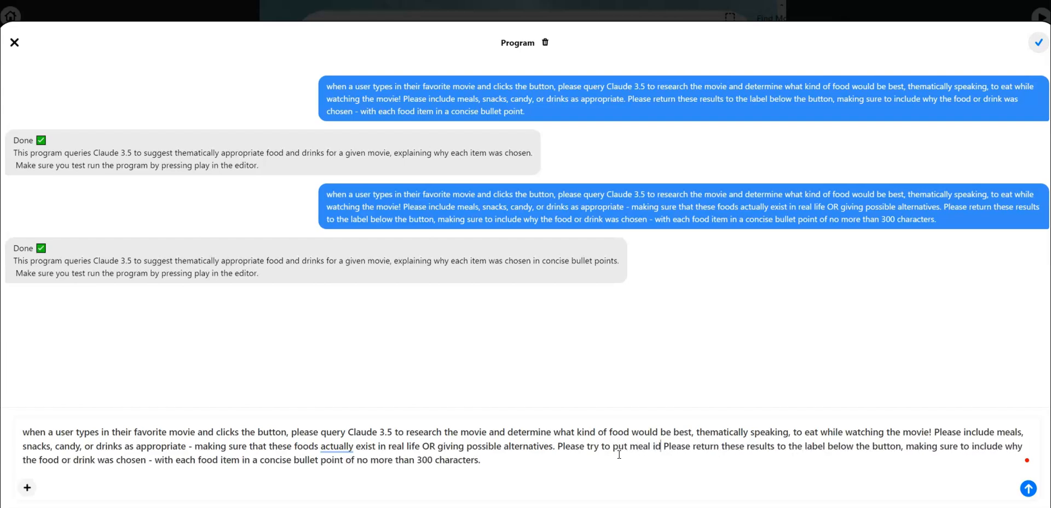
pyautogui.write(' and everything e')
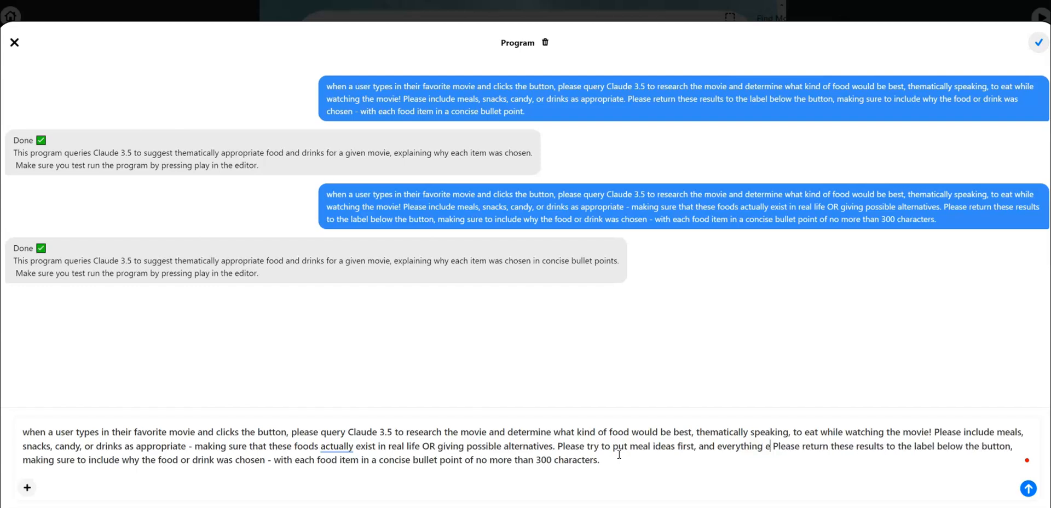
pyautogui.write('lse after')
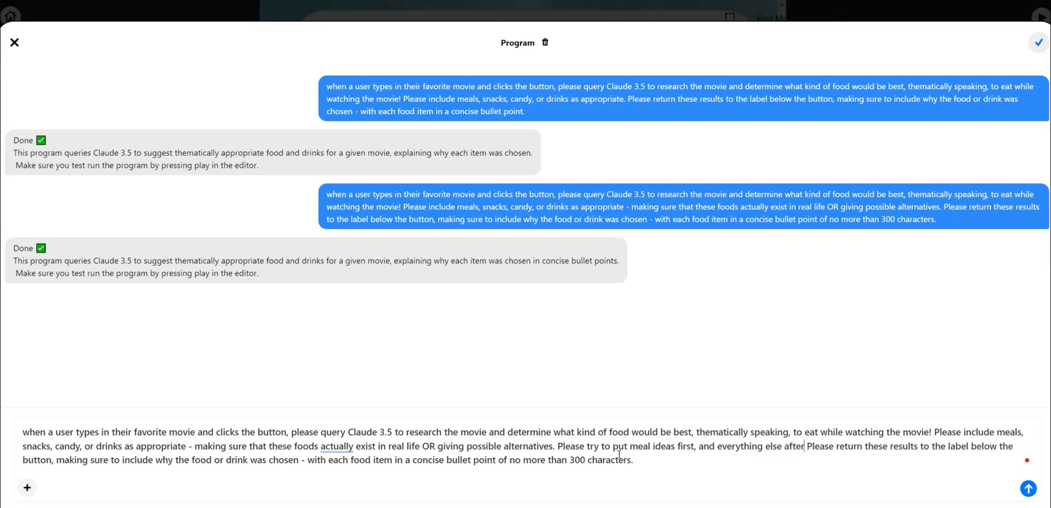
pyautogui.write('woard')
pyautogui.press('BackSpace')
pyautogui.press('BackSpace')
pyautogui.press('BackSpace')
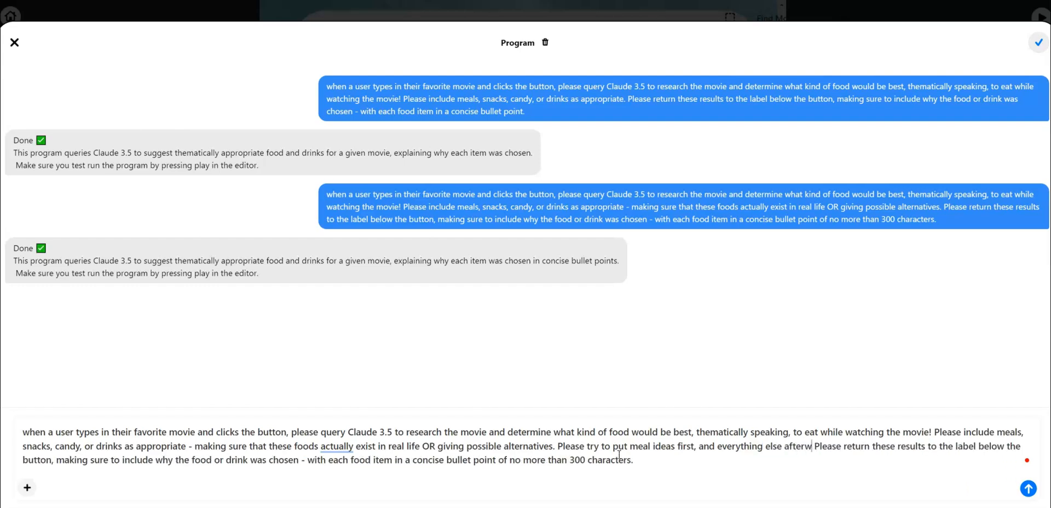
pyautogui.write('ards, so peopl')
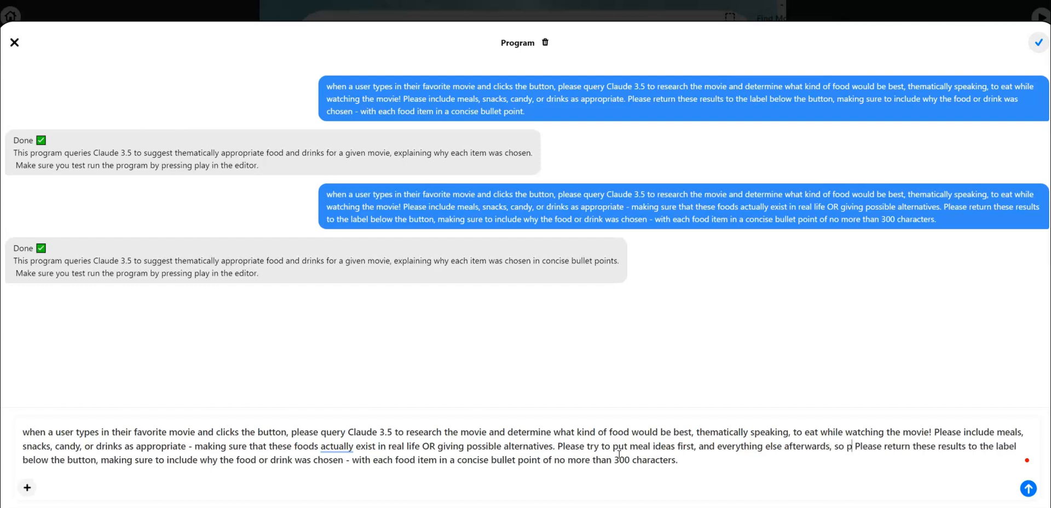
# Step: Complete the sentence with "so people could make a meal based on the film if they'd like (main course, side, and drink)." and send the prompt
pyautogui.write('e could make a ')
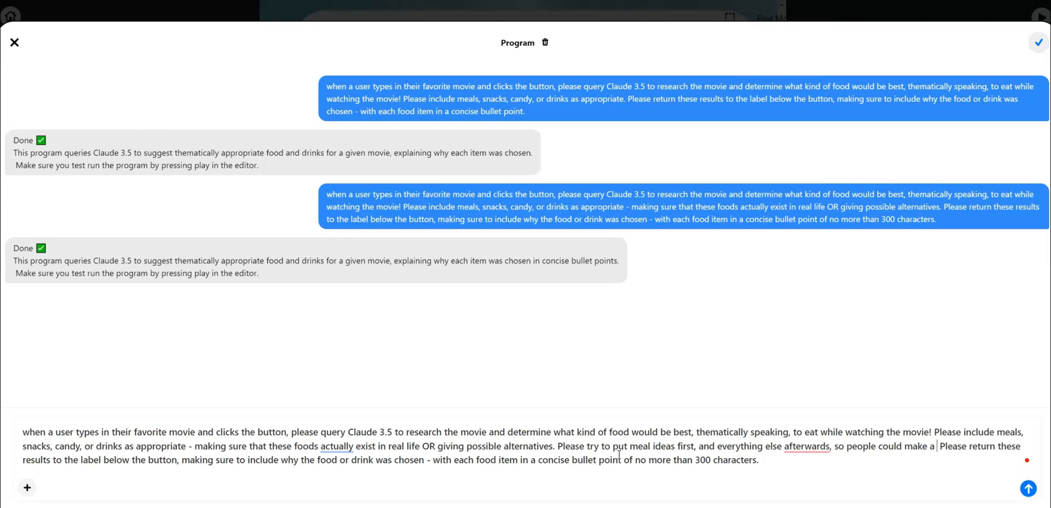
pyautogui.write('meal based on ')
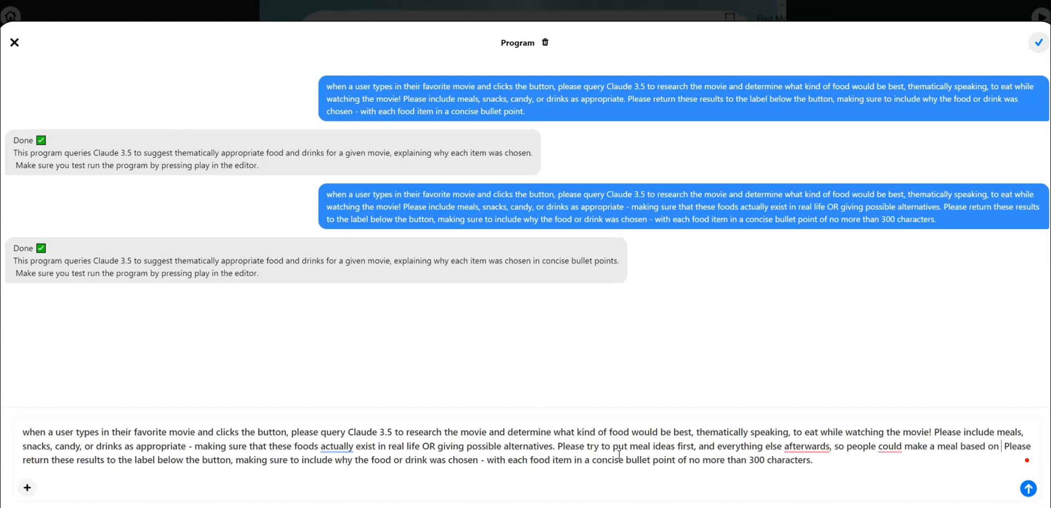
pyautogui.write("the film if they'")
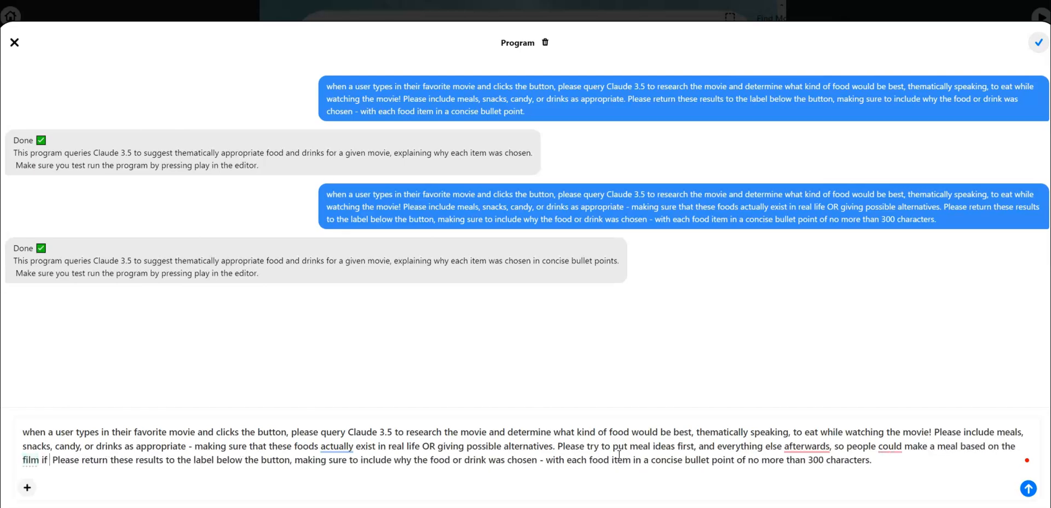
pyautogui.write('d like')
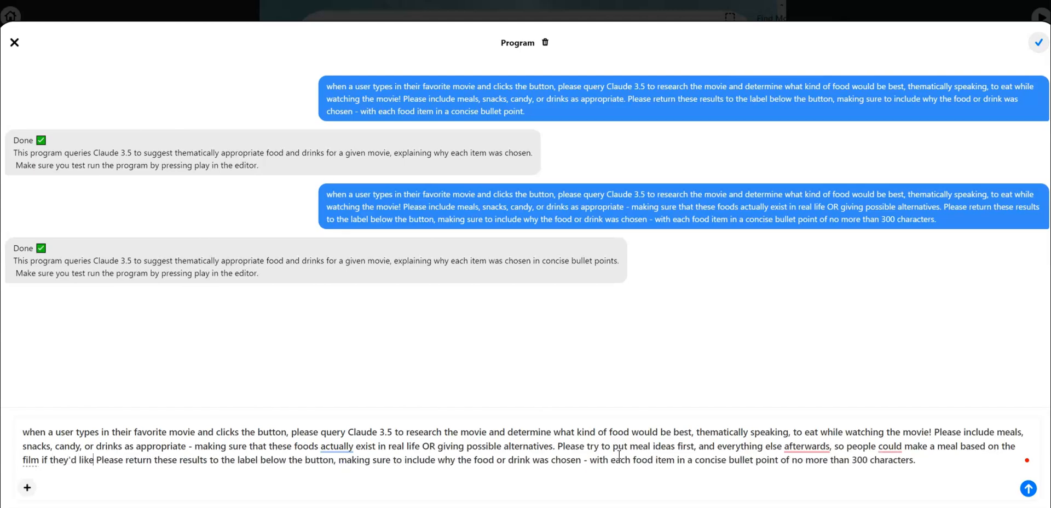
pyautogui.write(' (main co Please ')
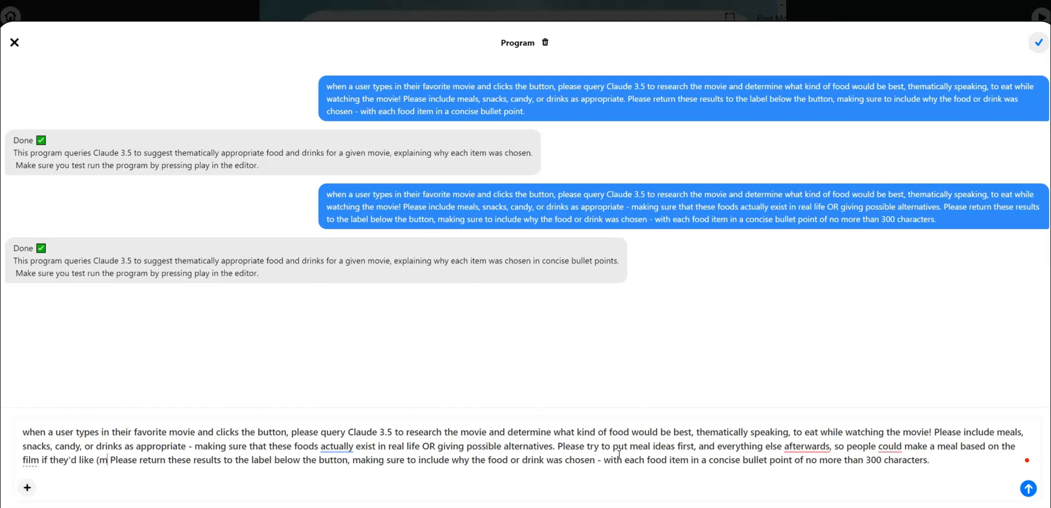
pyautogui.write('return these results to the label below the button,')
pyautogui.press('BackSpace')
pyautogui.press('BackSpace')
pyautogui.press('BackSpace')
pyautogui.press('BackSpace')
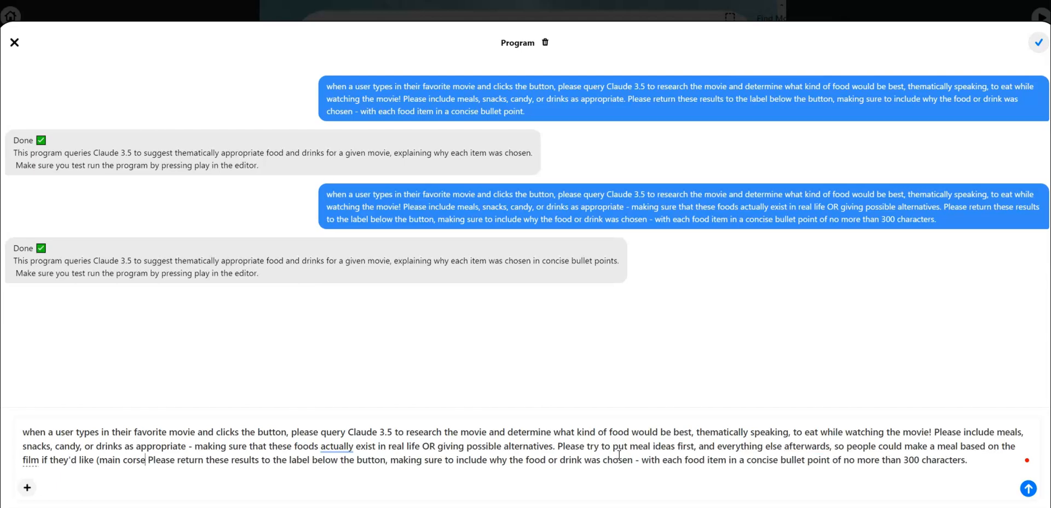
pyautogui.write('e, side, and ')
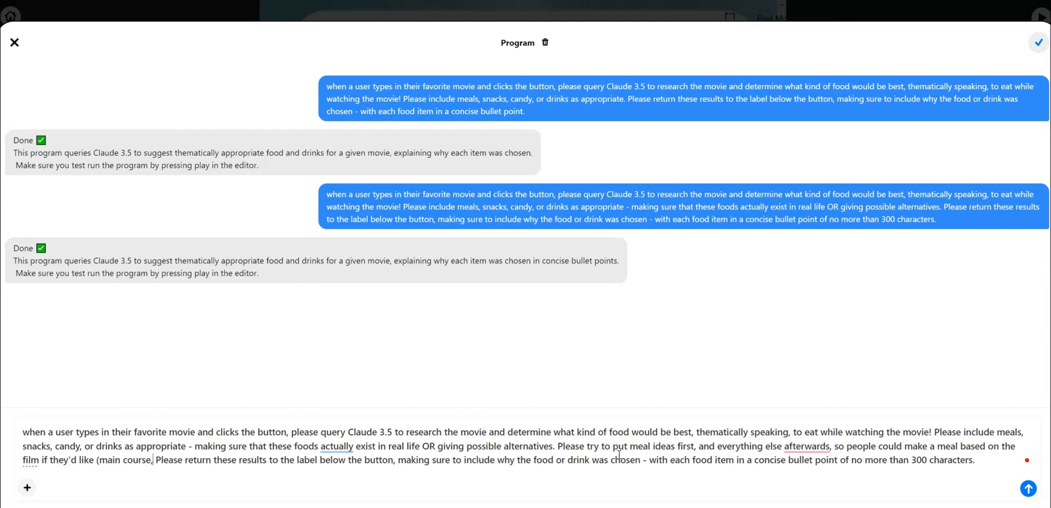
pyautogui.write('dri')
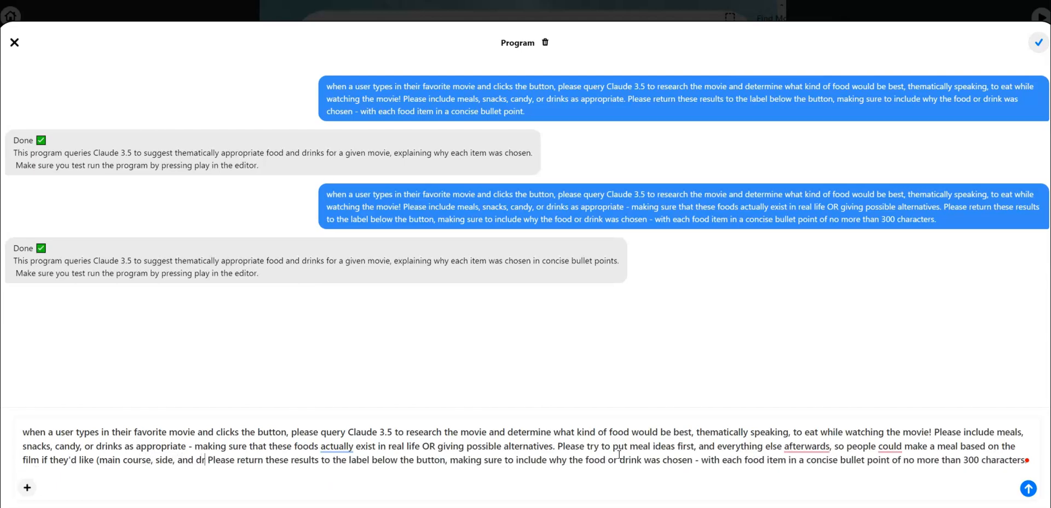
pyautogui.write('nk).')
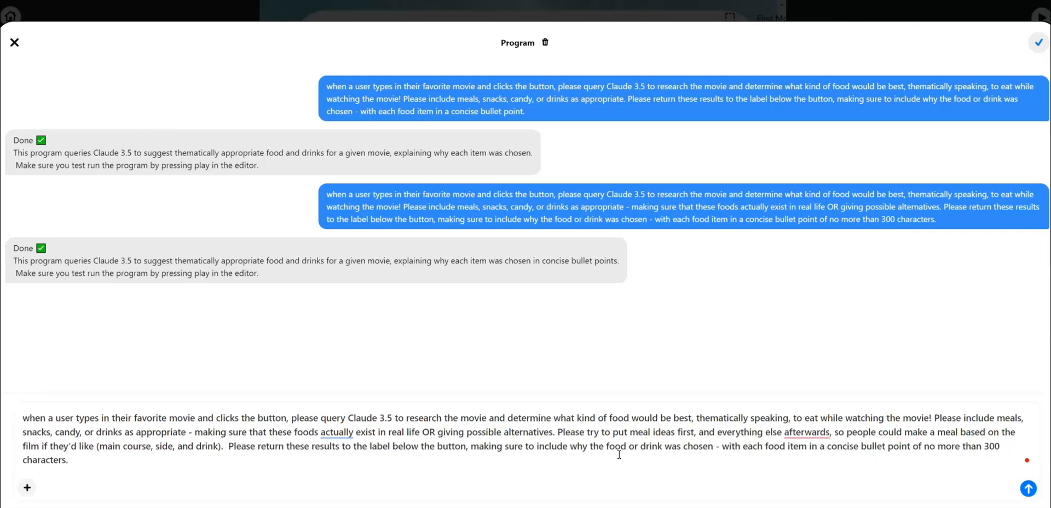
pyautogui.click(694, 460)
pyautogui.click(1032, 486)
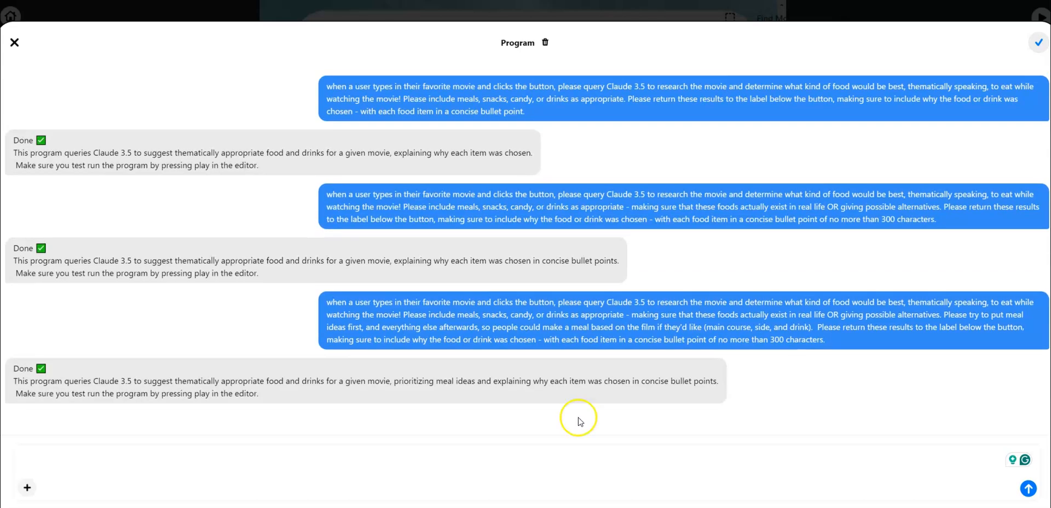
# Step: Close the Program chat, preview the updated app and generate food and drink suggestions for the movie "Alien"
pyautogui.click(14, 42)
pyautogui.click(1042, 15)
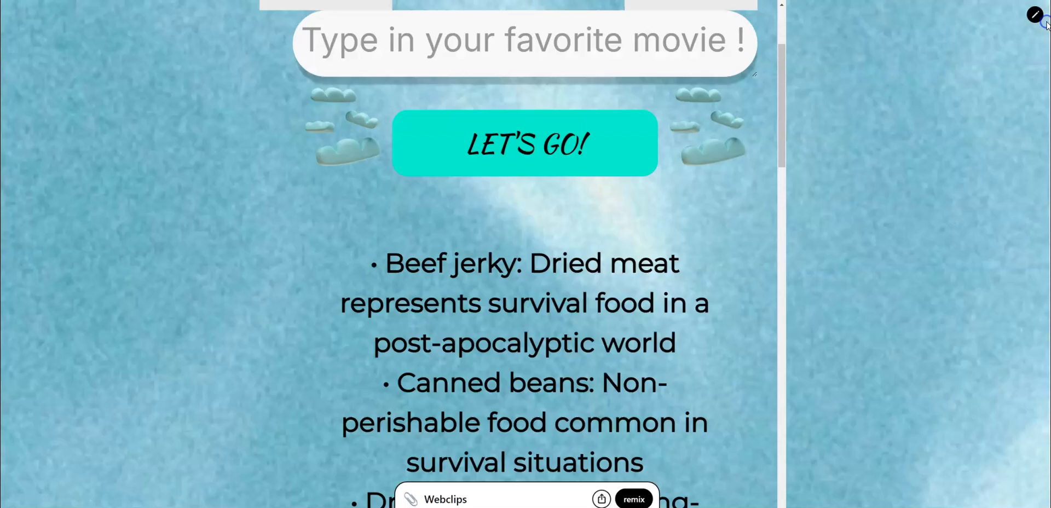
pyautogui.scroll(3, 598, 246)
pyautogui.click(555, 220)
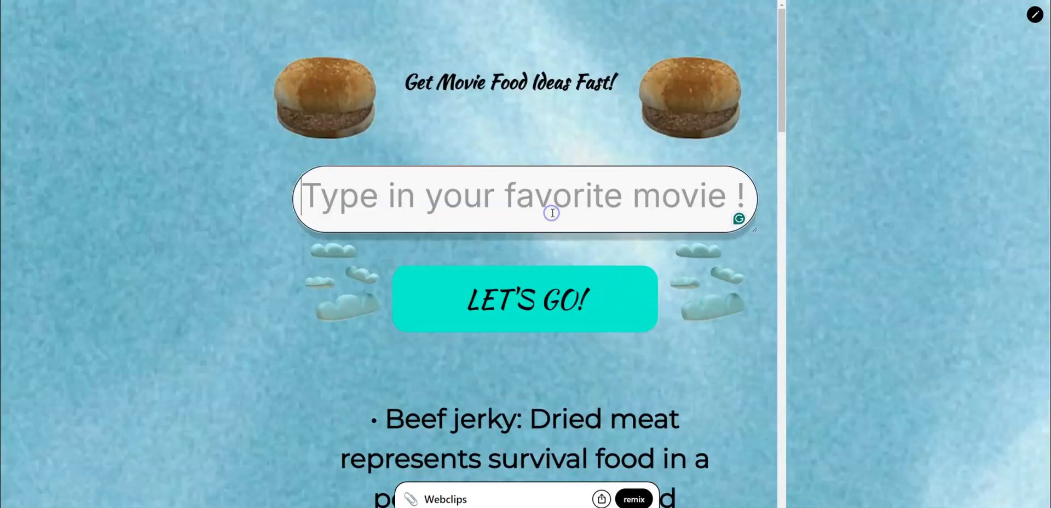
pyautogui.write('Alien')
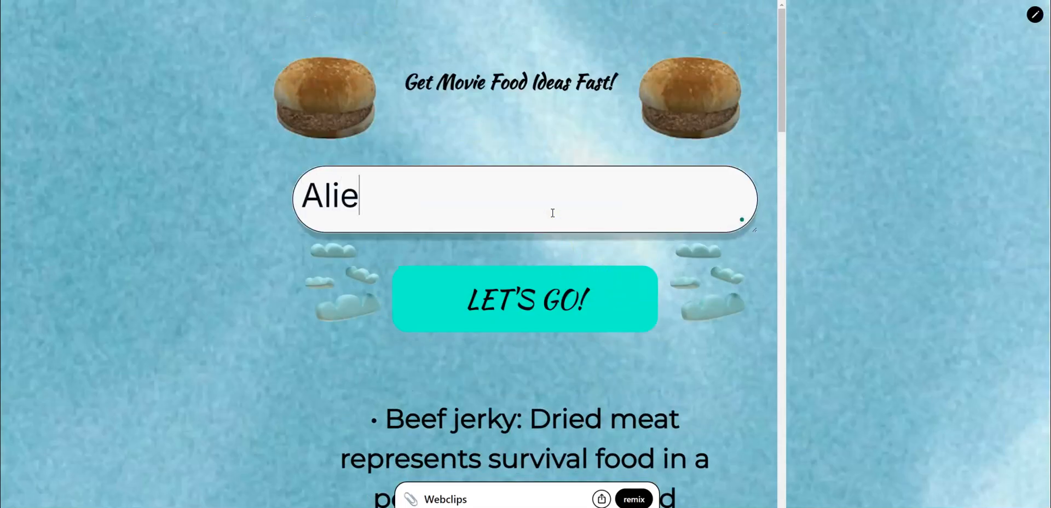
pyautogui.click(722, 186)
pyautogui.click(564, 293)
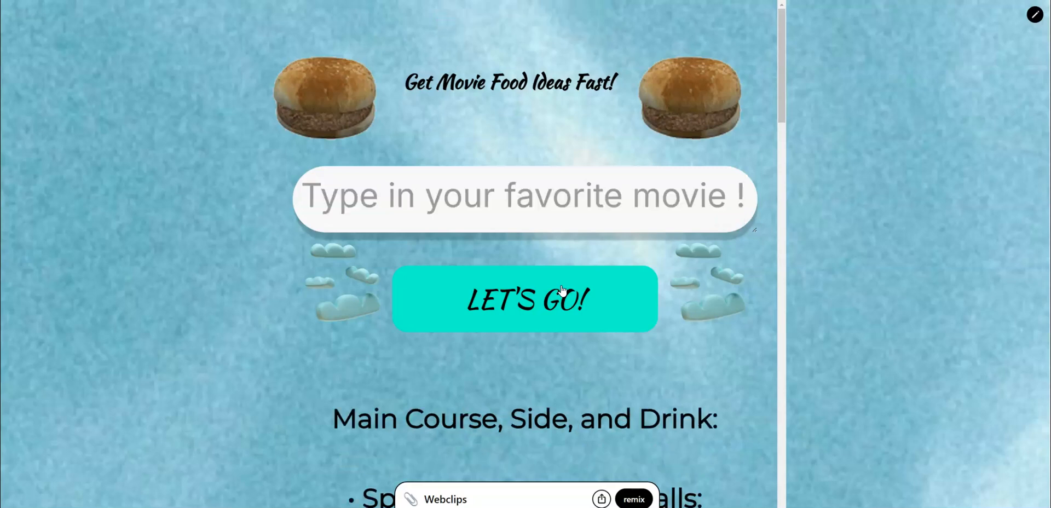
# Step: Read through the meal ideas and other food suggestions generated for "Alien"
pyautogui.scroll(-5, 558, 293)
pyautogui.scroll(-2, 560, 299)
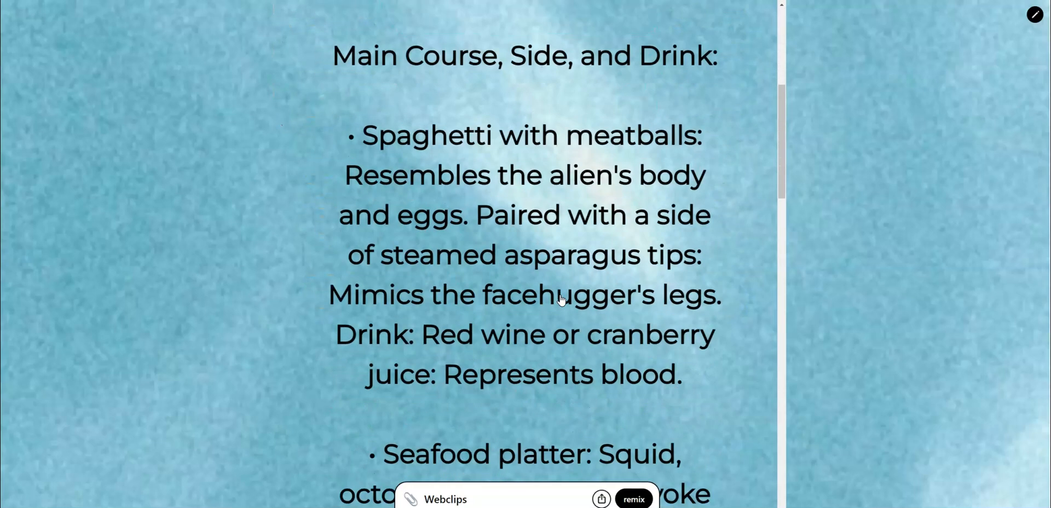
pyautogui.scroll(-2, 561, 306)
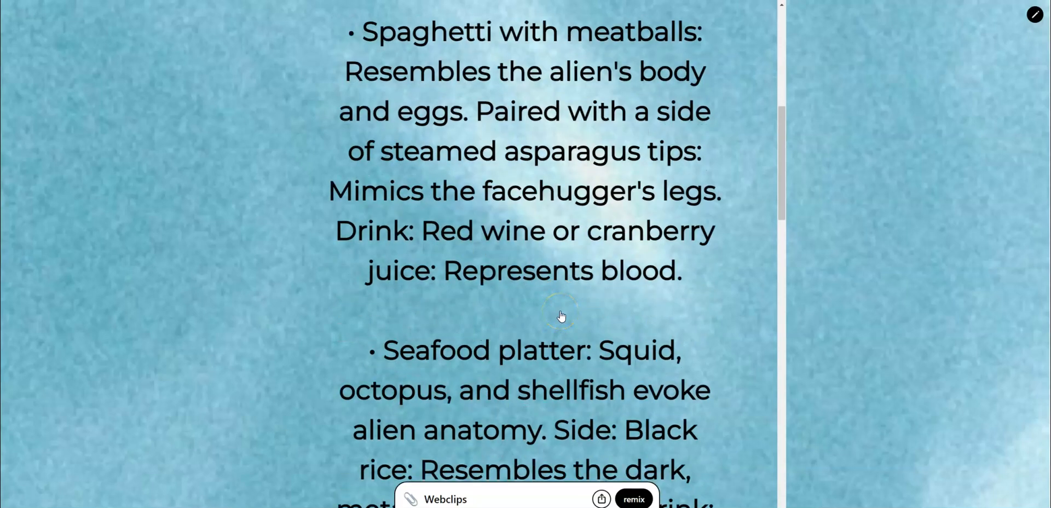
pyautogui.scroll(-9, 561, 316)
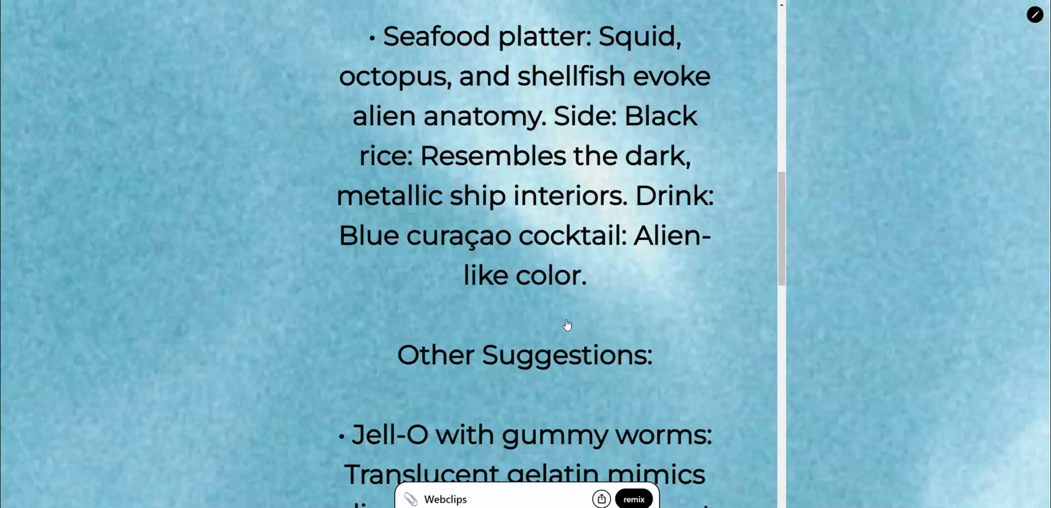
pyautogui.scroll(-3, 568, 324)
pyautogui.scroll(8, 569, 328)
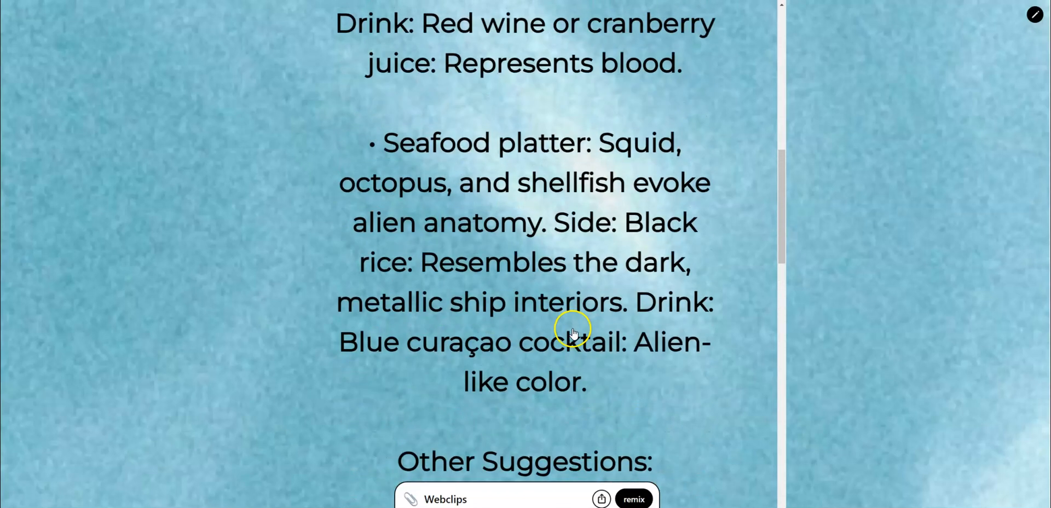
# Step: Enter "Game of Thrones" as the favorite movie and generate food and drink suggestions for it
pyautogui.scroll(13, 569, 352)
pyautogui.click(584, 183)
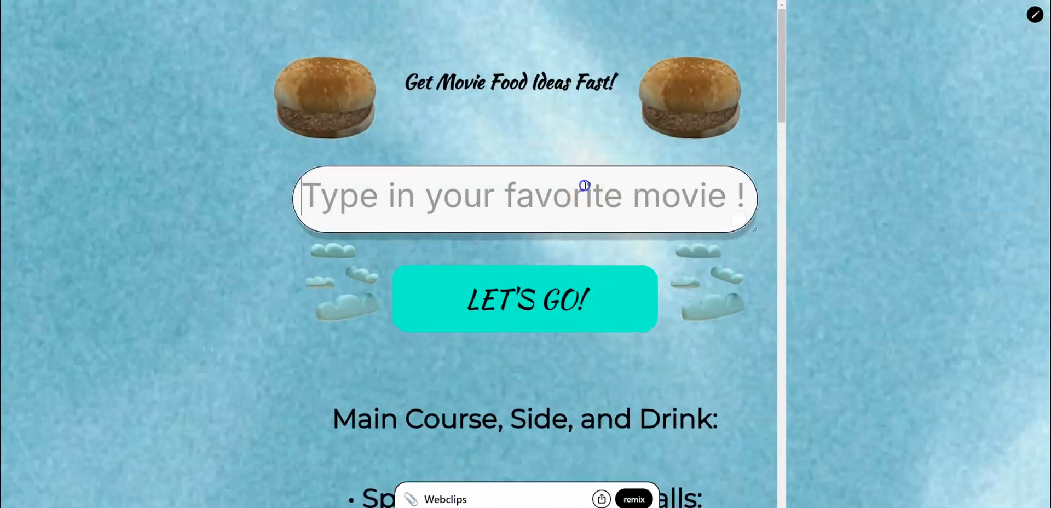
pyautogui.write('Gam,e')
pyautogui.press('BackSpace')
pyautogui.press('BackSpace')
pyautogui.write('e')
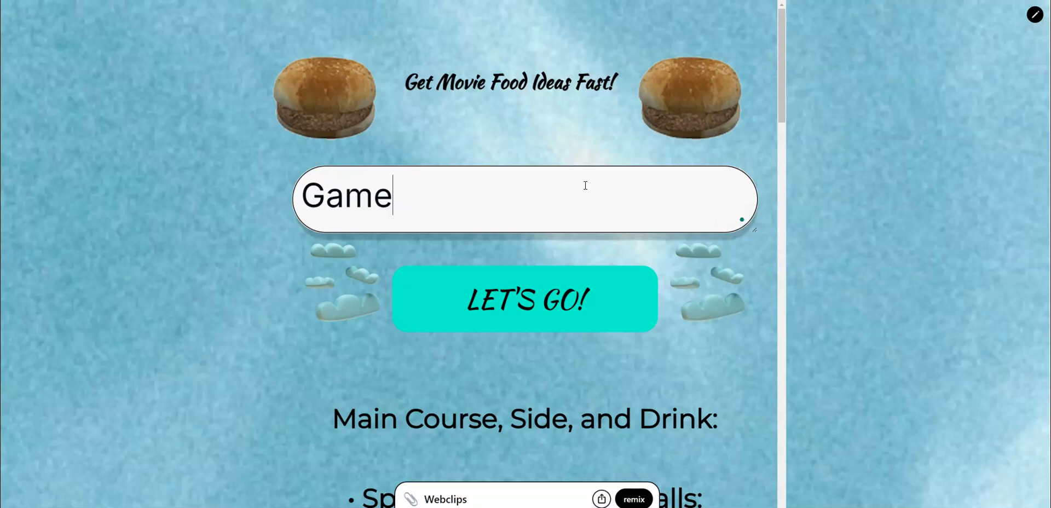
pyautogui.write(' of Thrones')
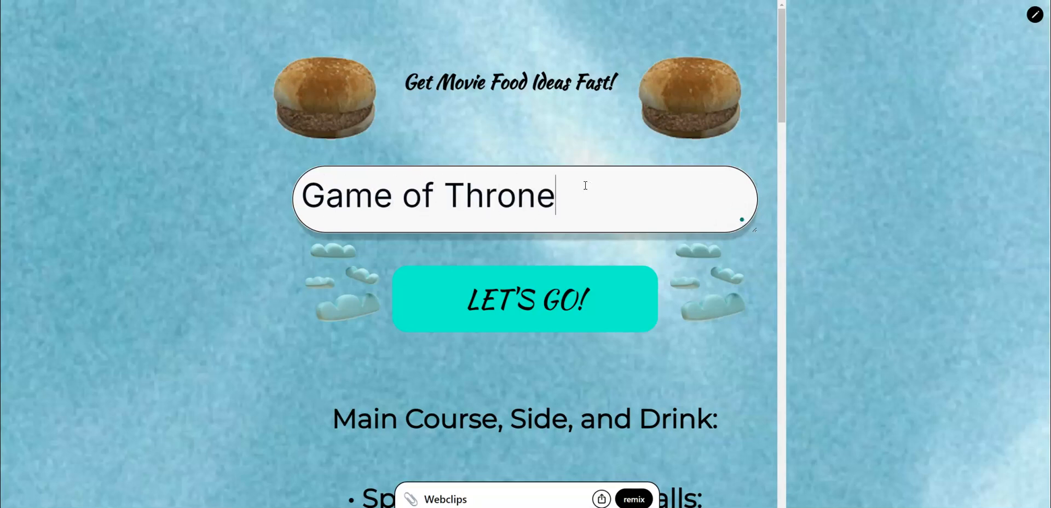
pyautogui.click(527, 298)
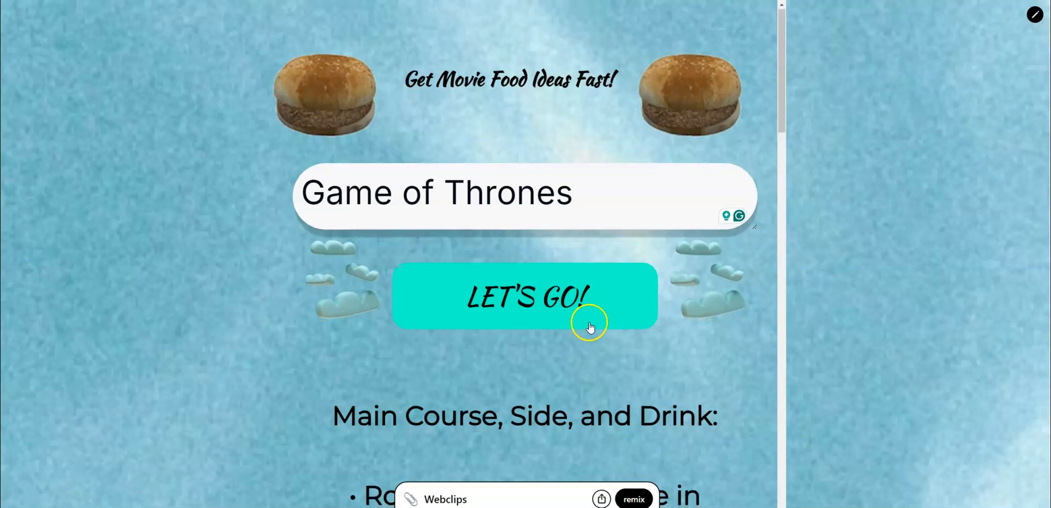
# Step: Read through the main course, side and drink ideas and the other suggestions generated for "Game of Thrones"
pyautogui.scroll(-4, 589, 327)
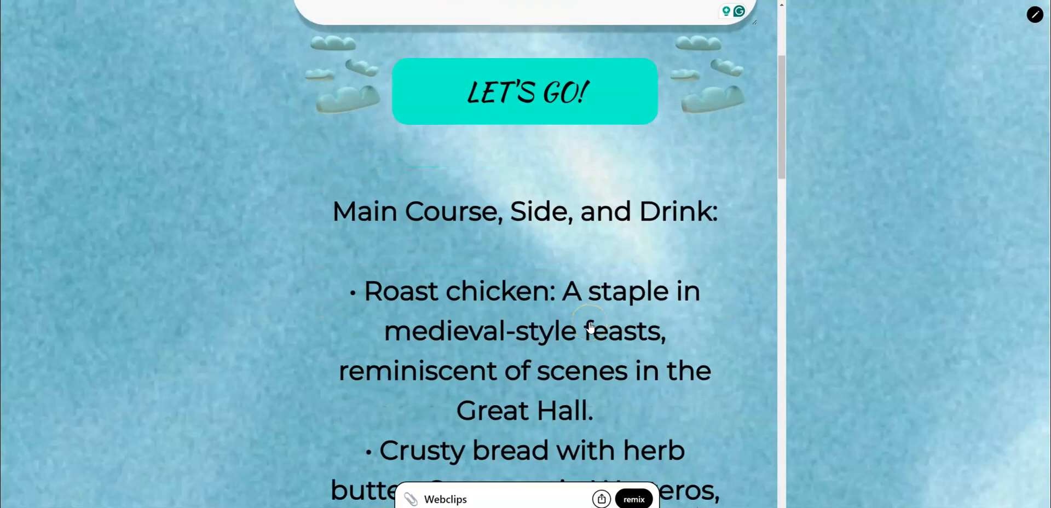
pyautogui.scroll(-8, 590, 326)
pyautogui.scroll(-12, 600, 337)
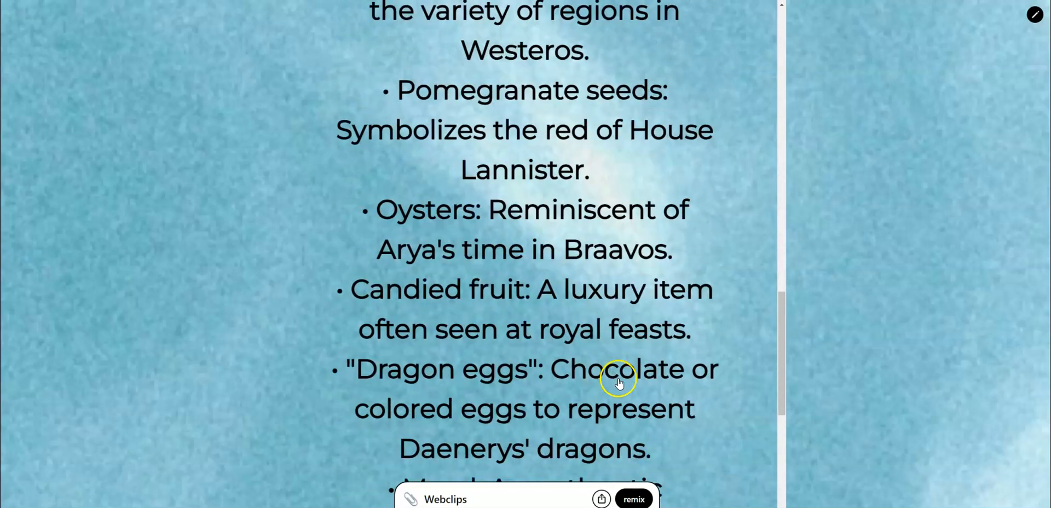
pyautogui.scroll(-3, 622, 388)
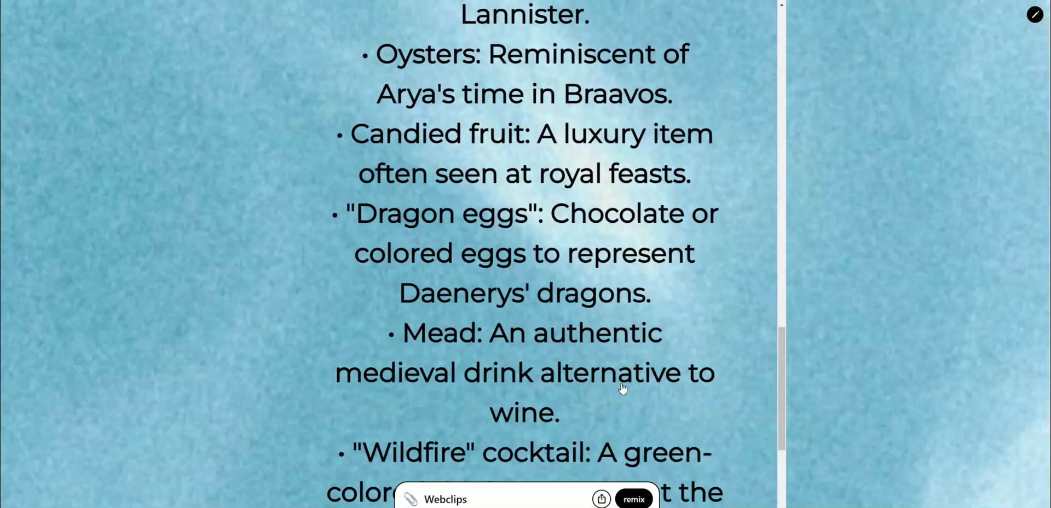
pyautogui.scroll(-7, 622, 388)
# Step: Replace the movie title with "Star Wars Episode 3" and generate food and drink suggestions for it
pyautogui.scroll(12, 647, 387)
pyautogui.scroll(20, 647, 387)
pyautogui.click(555, 189)
pyautogui.doubleClick(554, 187)
pyautogui.click(555, 186)
pyautogui.doubleClick(554, 185)
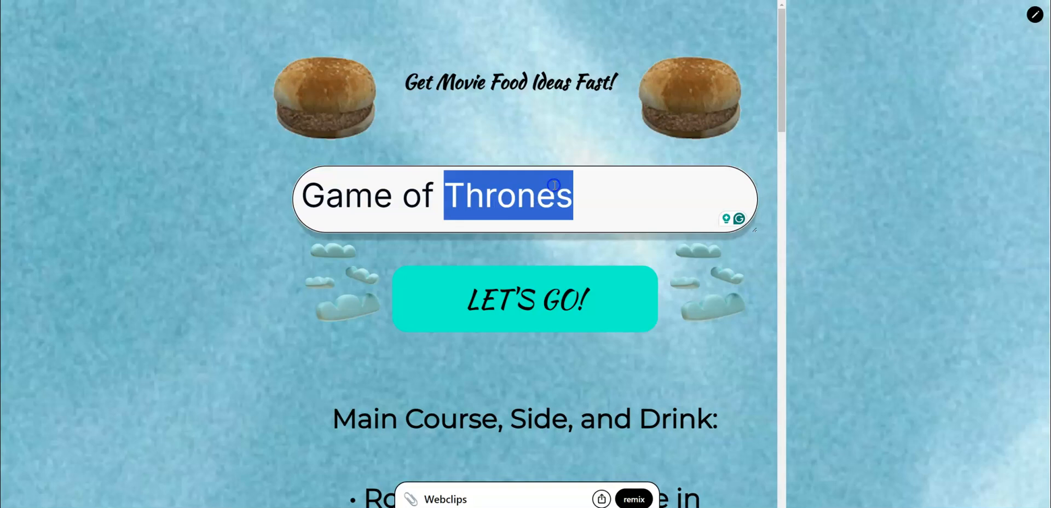
pyautogui.tripleClick(553, 185)
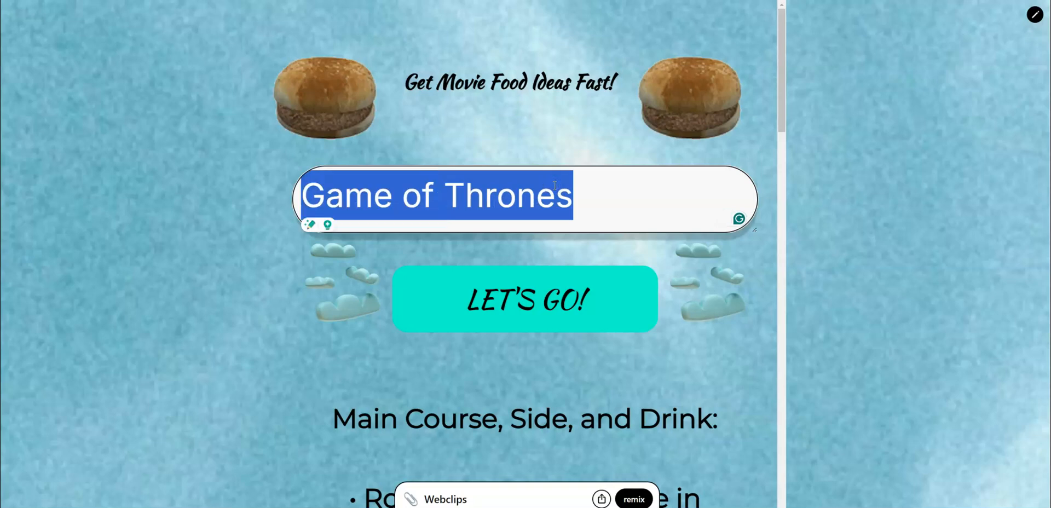
pyautogui.write('Star W')
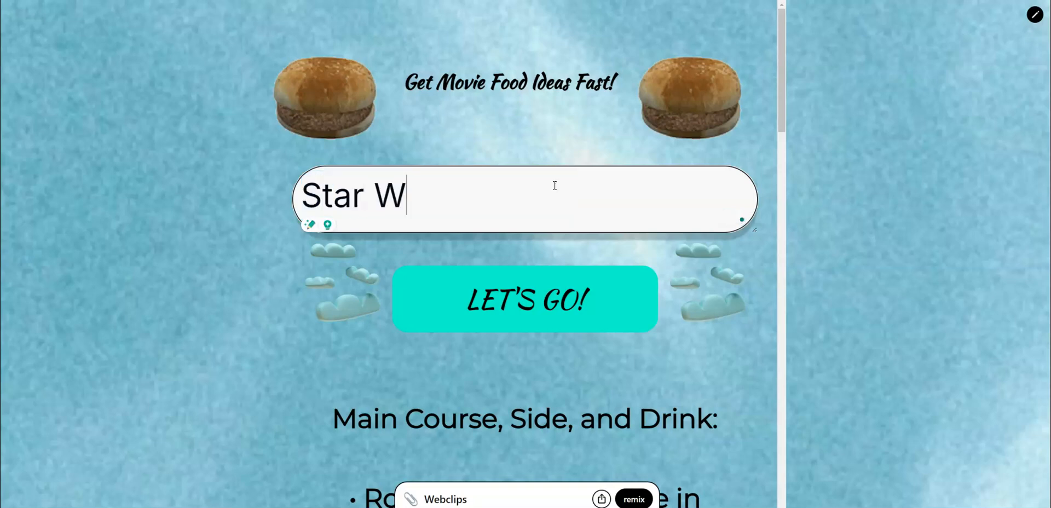
pyautogui.write('ars Episod')
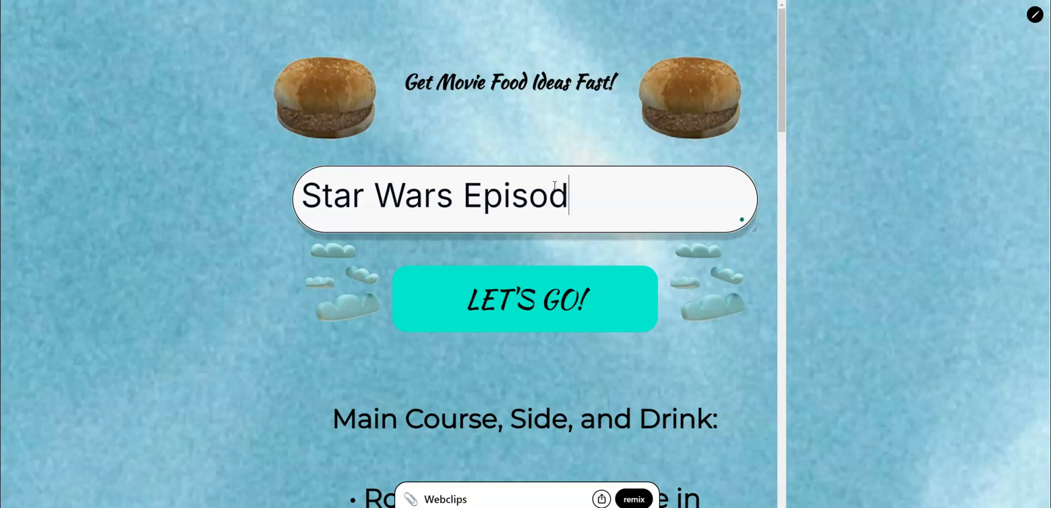
pyautogui.write('e 3')
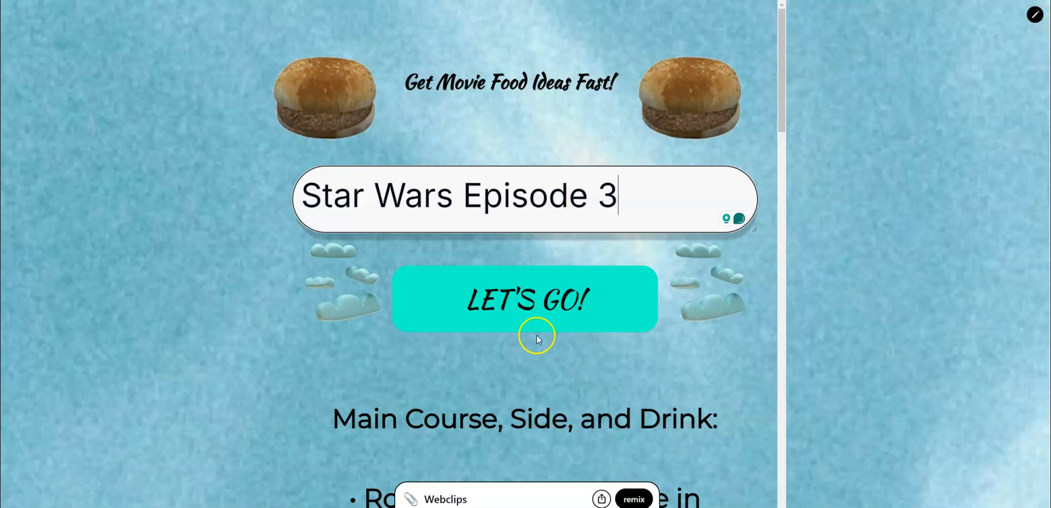
pyautogui.click(537, 290)
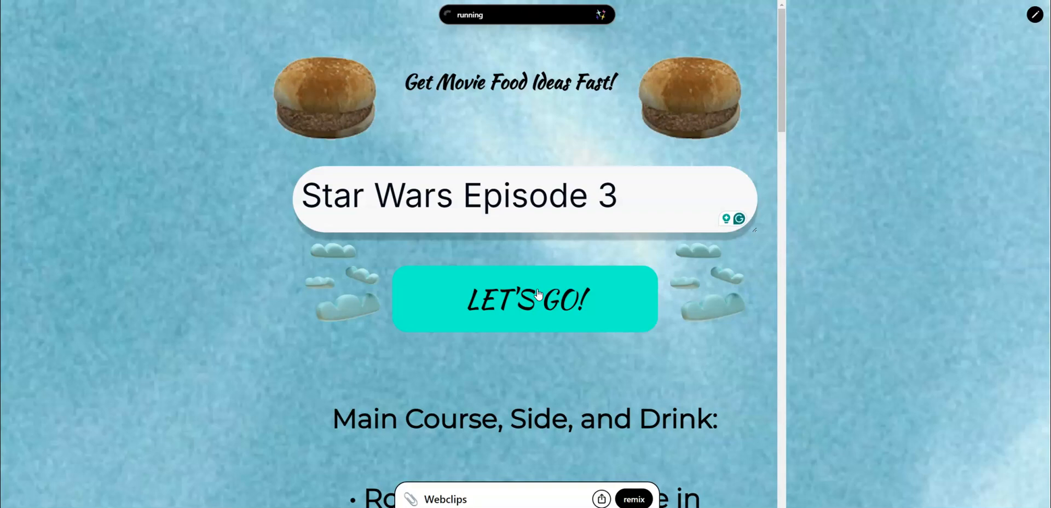
# Step: Examine the meal ideas and other food suggestions generated for "Star Wars Episode 3"
pyautogui.scroll(-5, 767, 422)
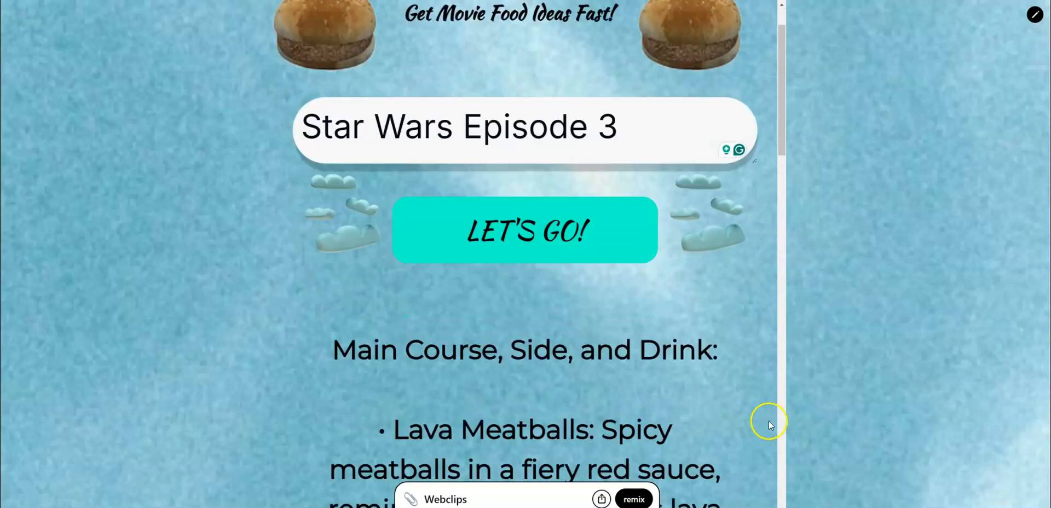
pyautogui.scroll(-3, 556, 232)
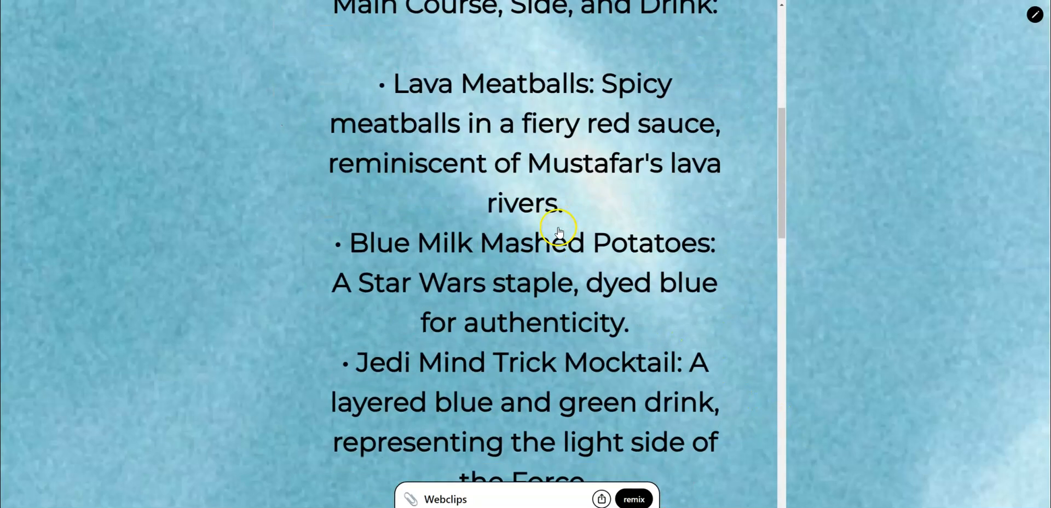
pyautogui.scroll(-2, 514, 206)
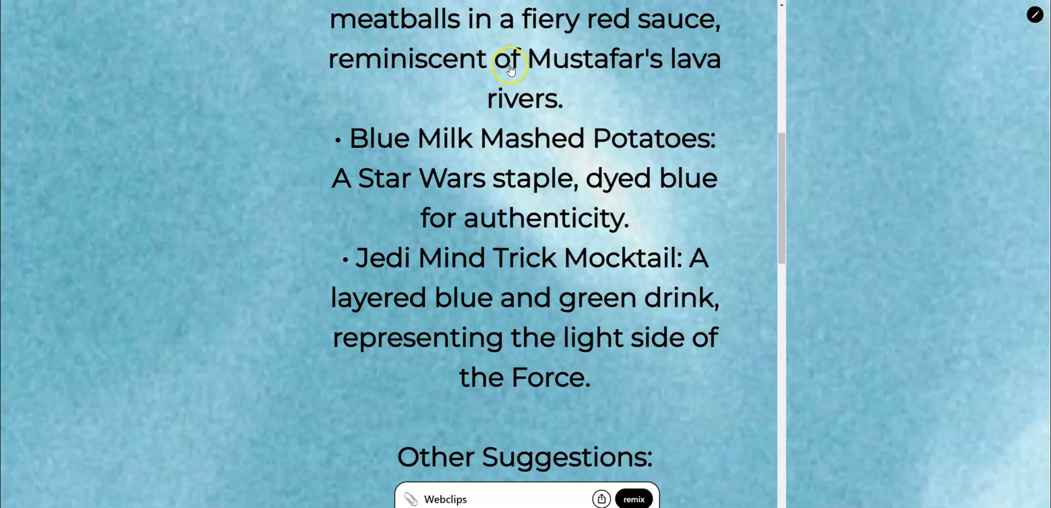
pyautogui.scroll(-10, 498, 68)
pyautogui.scroll(-10, 497, 92)
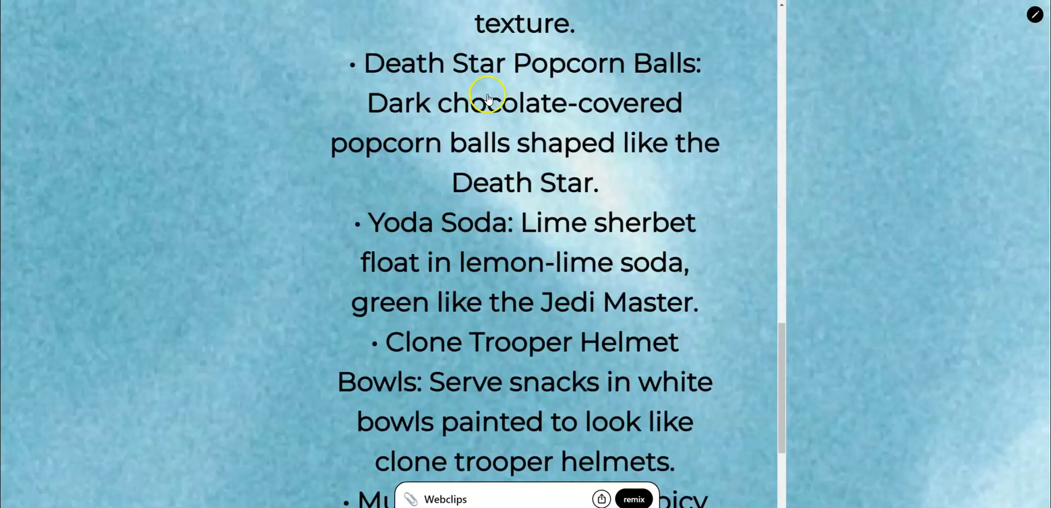
pyautogui.scroll(20, 497, 28)
pyautogui.scroll(5, 493, 17)
pyautogui.scroll(-1, 498, 33)
pyautogui.scroll(5, 499, 52)
# Step: Leave the preview of the movie food app and return to the home page with the project list
pyautogui.click(621, 186)
pyautogui.hotkey('ctrl', 'a')
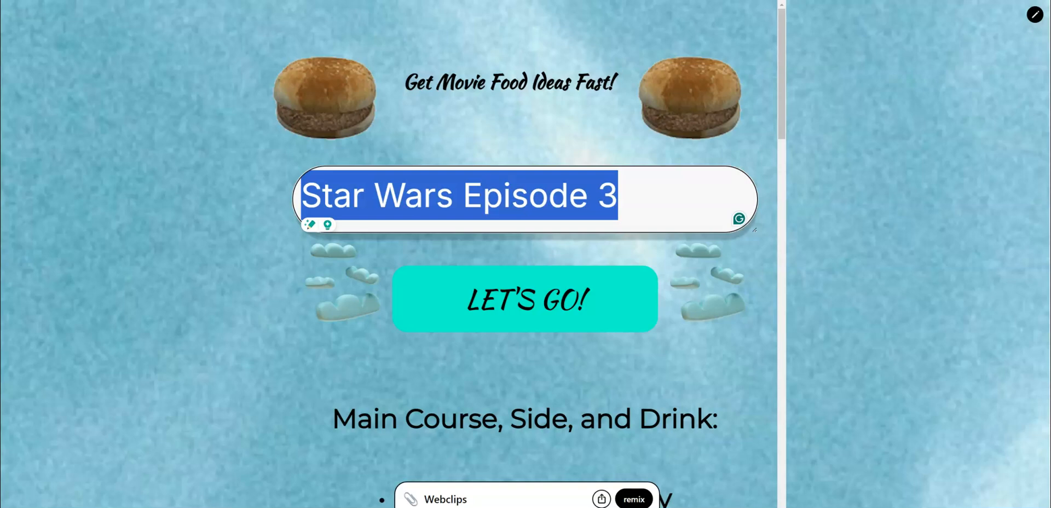
pyautogui.click(1036, 15)
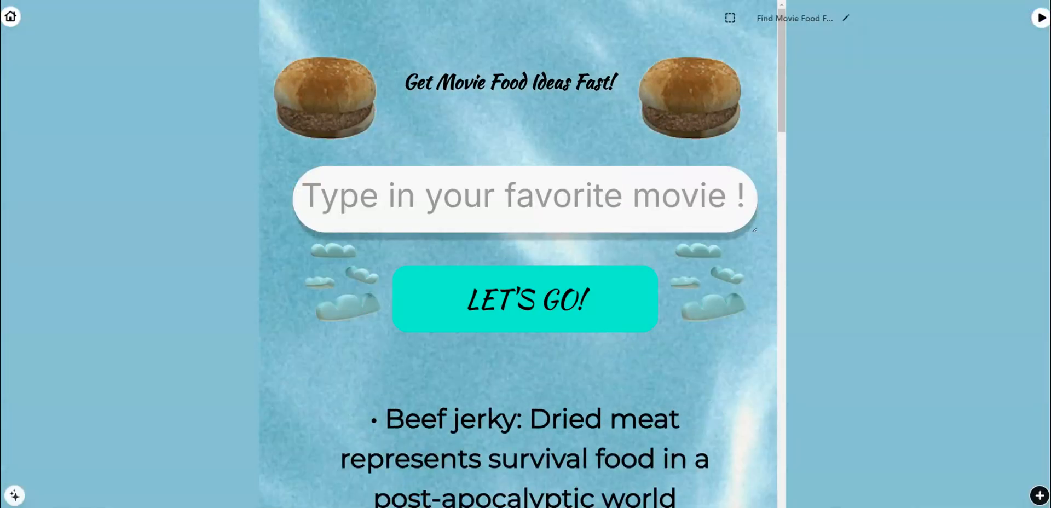
pyautogui.click(10, 17)
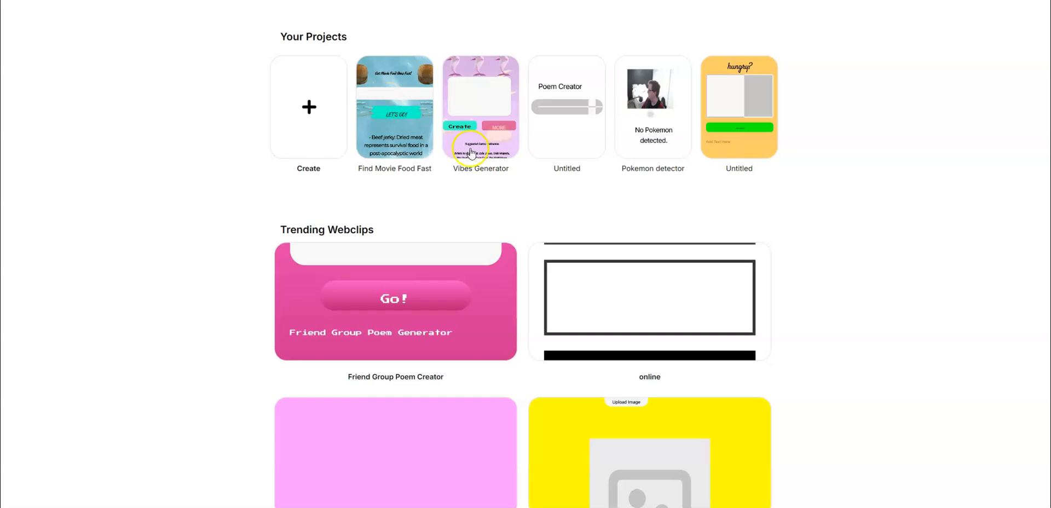
# Step: Open the trending "Friend Group Poem Creator" webclip and look over its page
pyautogui.click(400, 316)
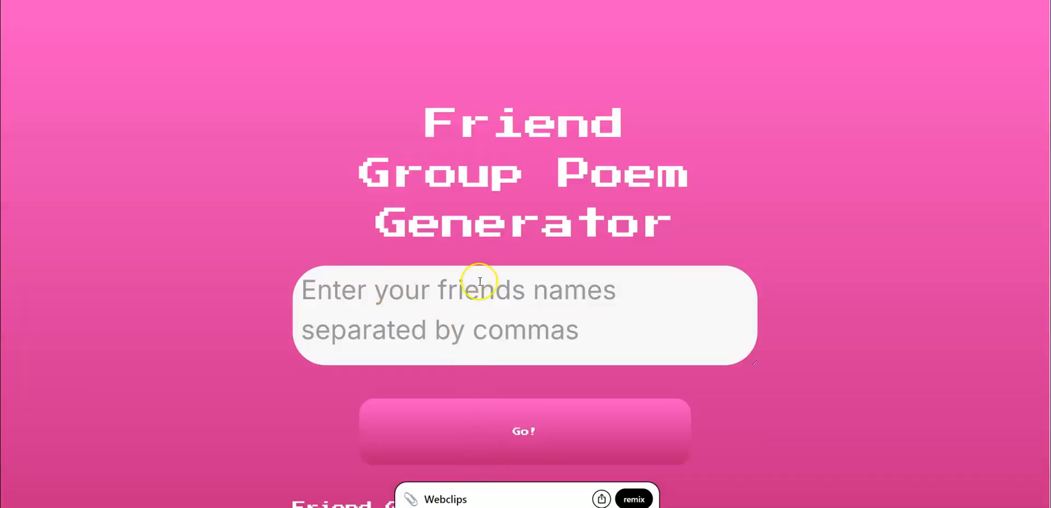
pyautogui.scroll(-2, 480, 282)
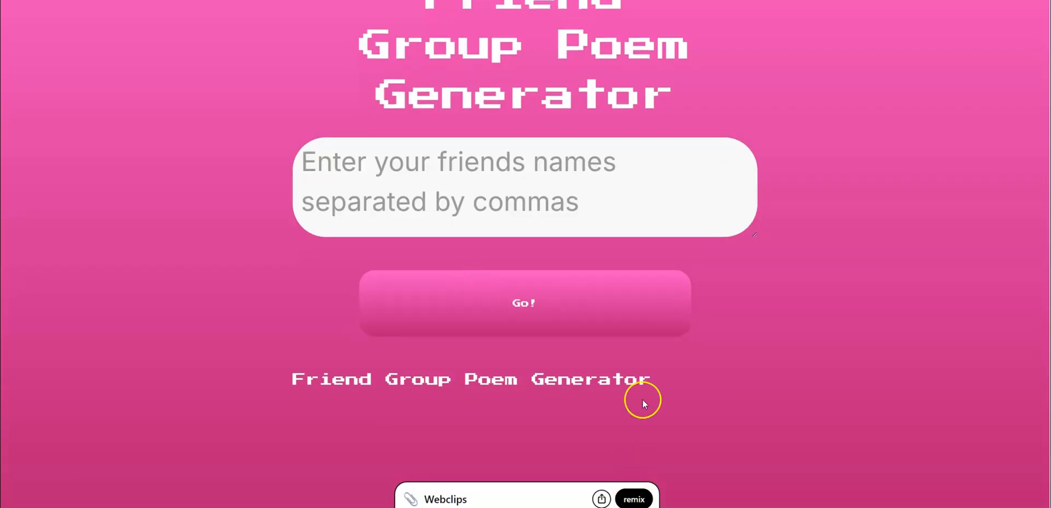
pyautogui.scroll(2, 635, 328)
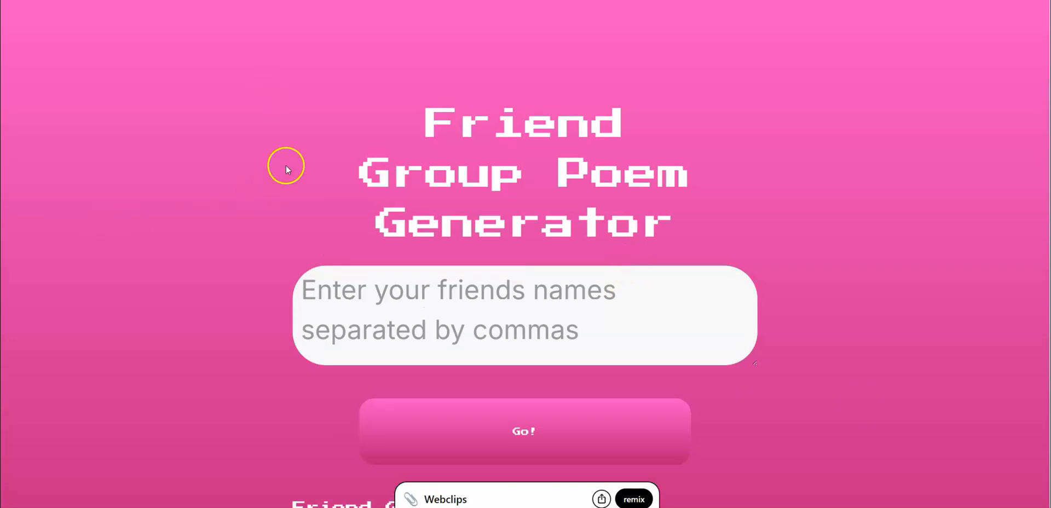